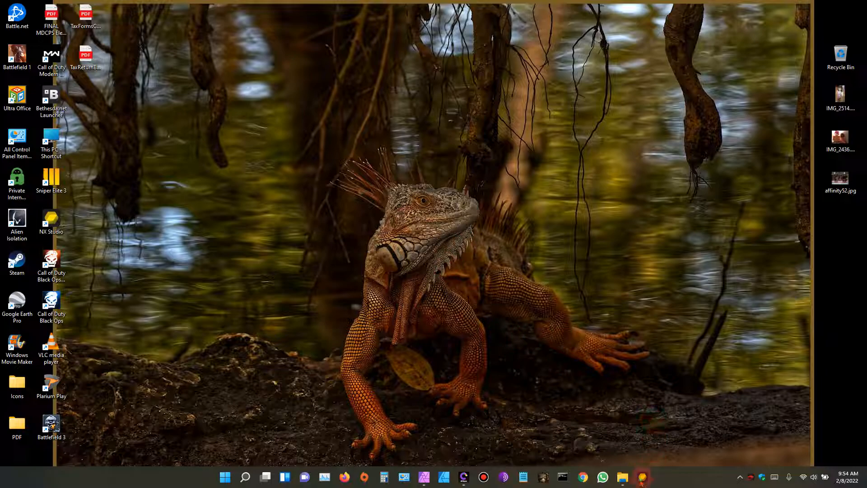
- Switch to NX Studio, enlarge the goose in DSC_1014.NEF for a closer look, and minimize the program
{"action": "left_click", "coordinate": [642, 477]}
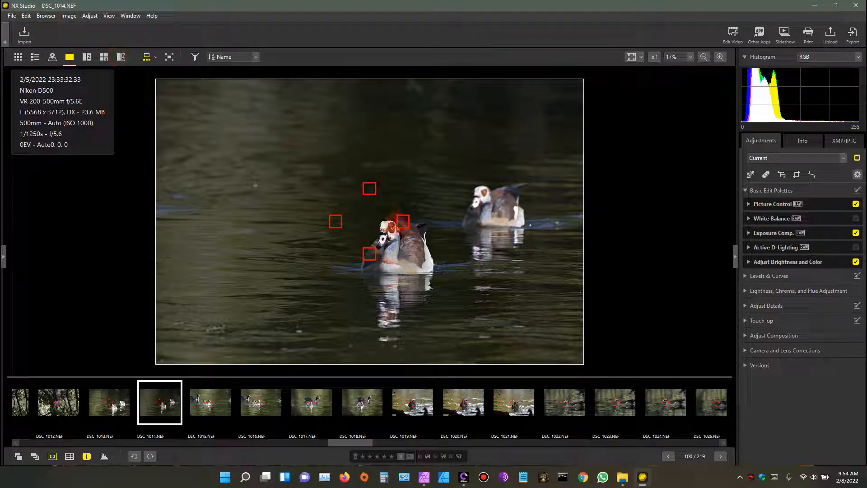
{"action": "left_click", "coordinate": [393, 217]}
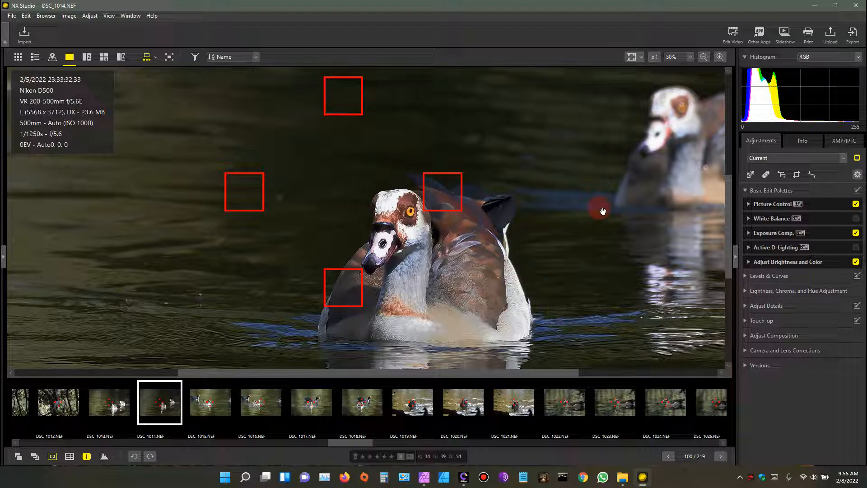
{"action": "left_click", "coordinate": [815, 6]}
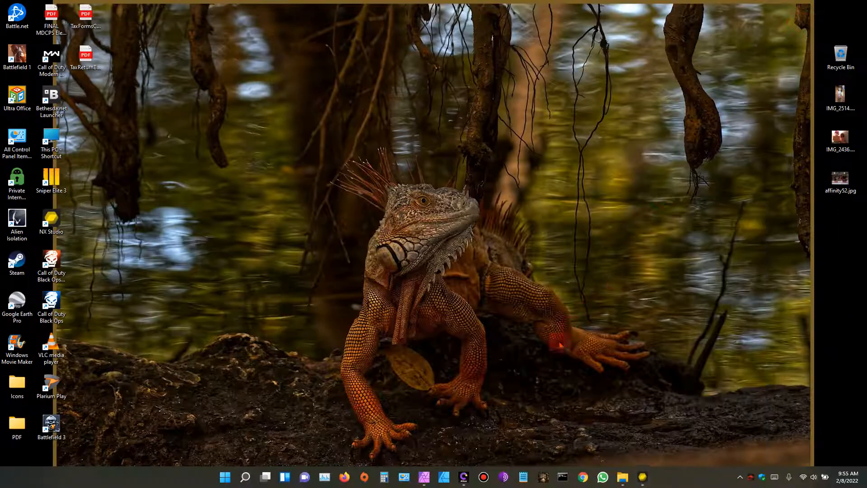
- Switch to Capture NX-D, reposition and slightly widen its window, and minimize it
{"action": "left_click", "coordinate": [464, 477]}
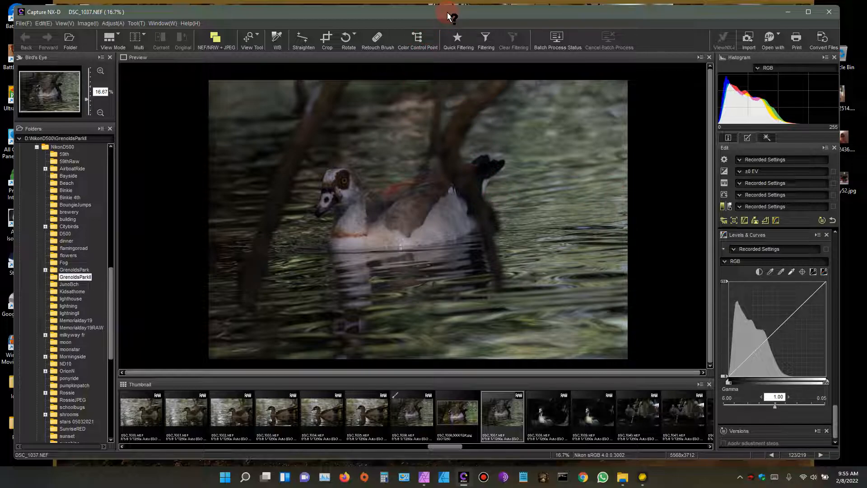
{"action": "left_click_drag", "start_coordinate": [449, 16], "coordinate": [448, 14]}
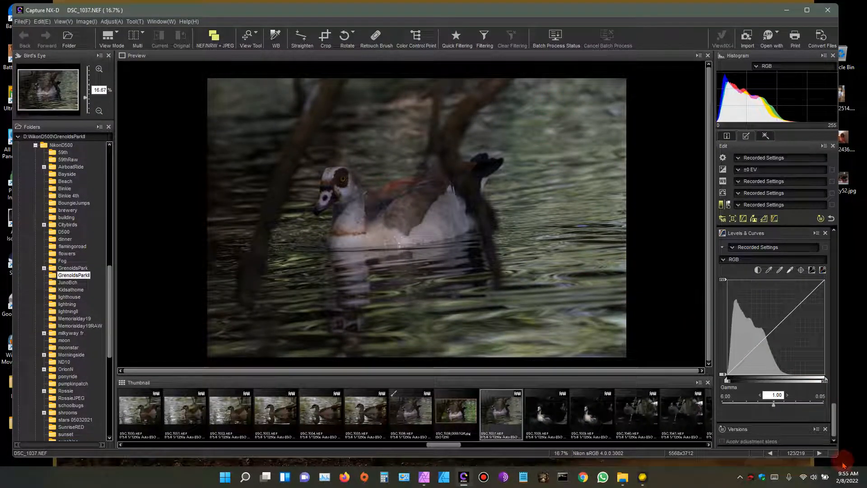
{"action": "left_click_drag", "start_coordinate": [840, 457], "coordinate": [854, 455]}
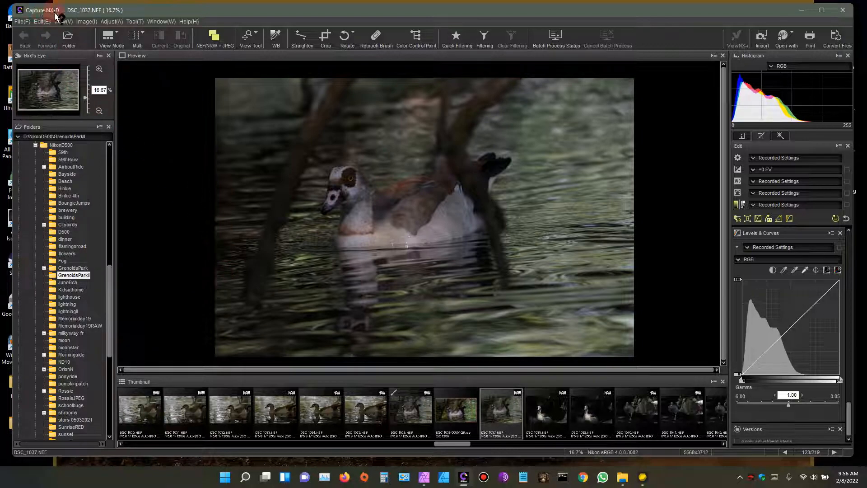
{"action": "left_click", "coordinate": [801, 9]}
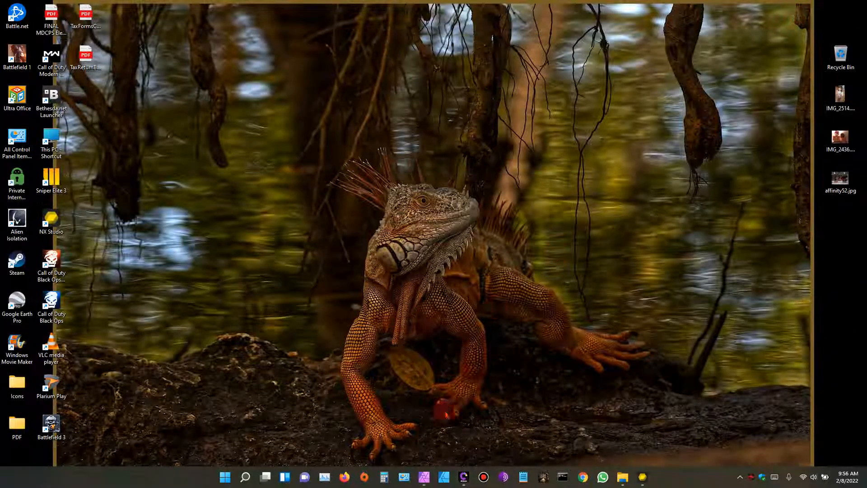
- Switch to Affinity Photo and open DSC_1036_00001.jpg from the SavedImagesII folder
{"action": "left_click", "coordinate": [424, 477]}
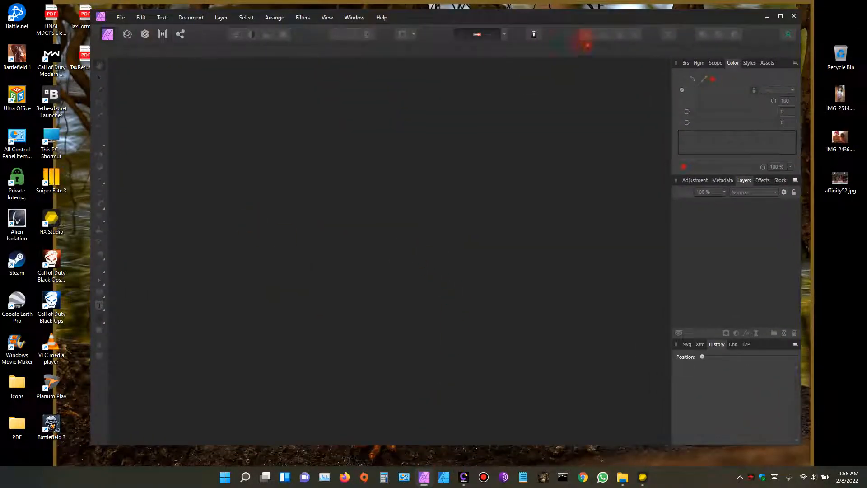
{"action": "left_click_drag", "start_coordinate": [591, 19], "coordinate": [546, 15]}
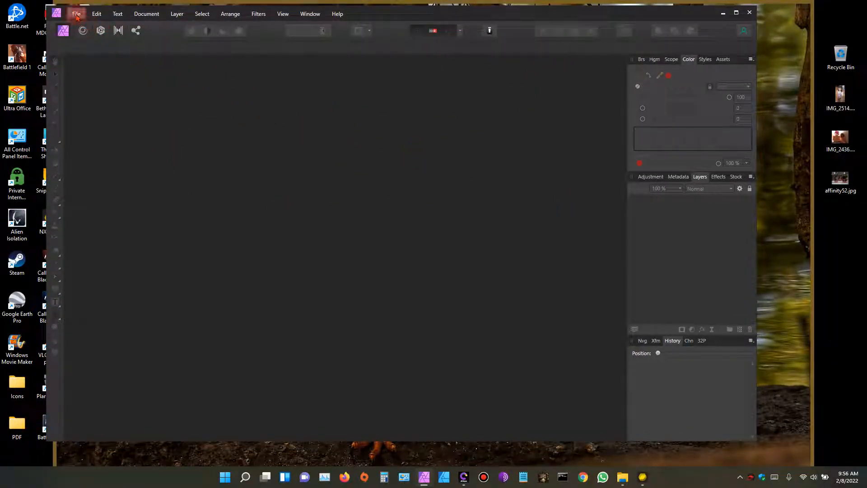
{"action": "left_click", "coordinate": [76, 14]}
{"action": "left_click", "coordinate": [84, 113]}
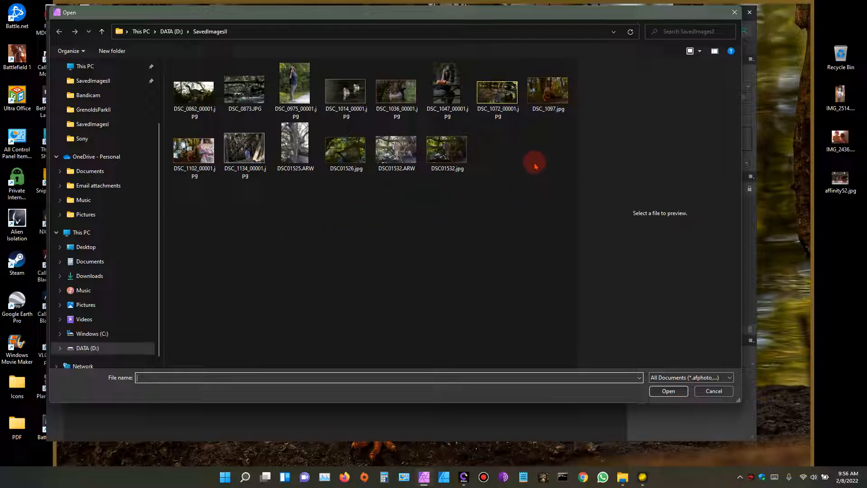
{"action": "left_click", "coordinate": [403, 96]}
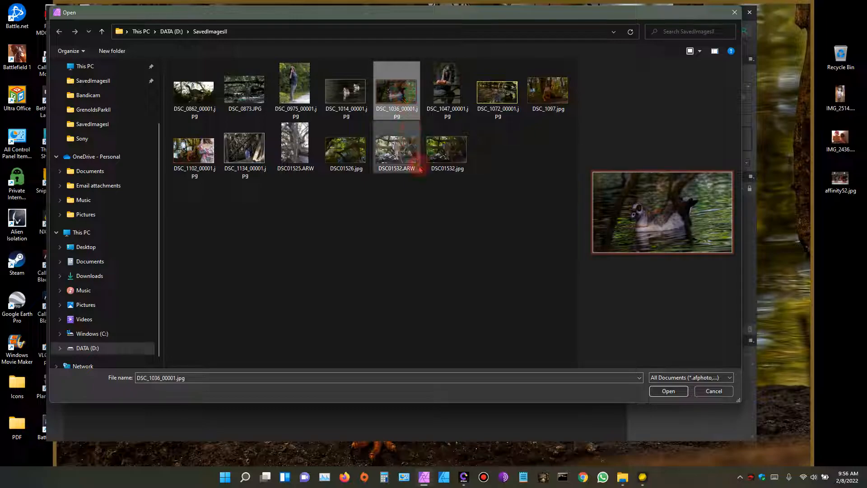
{"action": "left_click", "coordinate": [668, 391]}
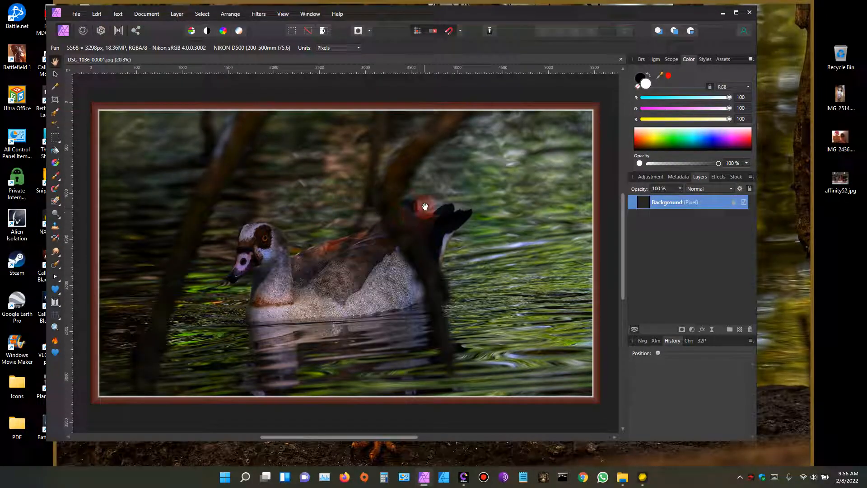
- Examine the edited goose photo up close, close it, and minimize Affinity Photo
{"action": "left_click_drag", "start_coordinate": [425, 206], "coordinate": [414, 183]}
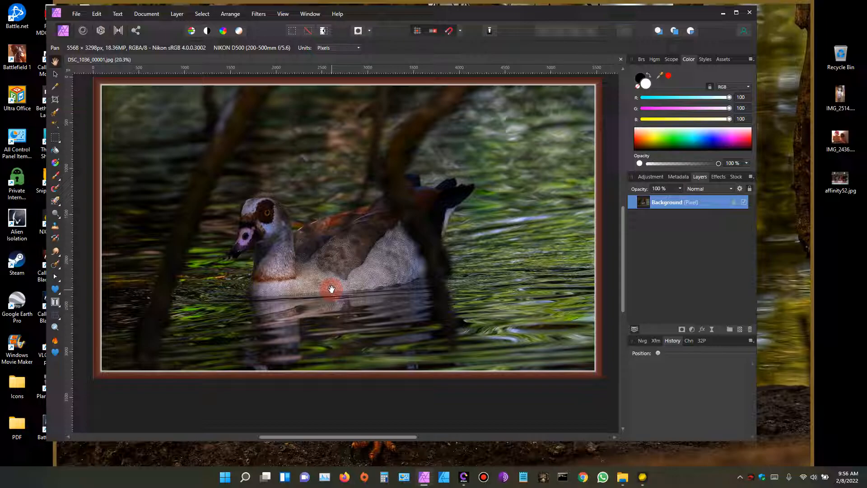
{"action": "scroll", "coordinate": [331, 289], "scroll_direction": "up", "scroll_amount": 4}
{"action": "left_click_drag", "start_coordinate": [389, 269], "coordinate": [461, 347]}
{"action": "scroll", "coordinate": [455, 298], "scroll_direction": "down", "scroll_amount": 4}
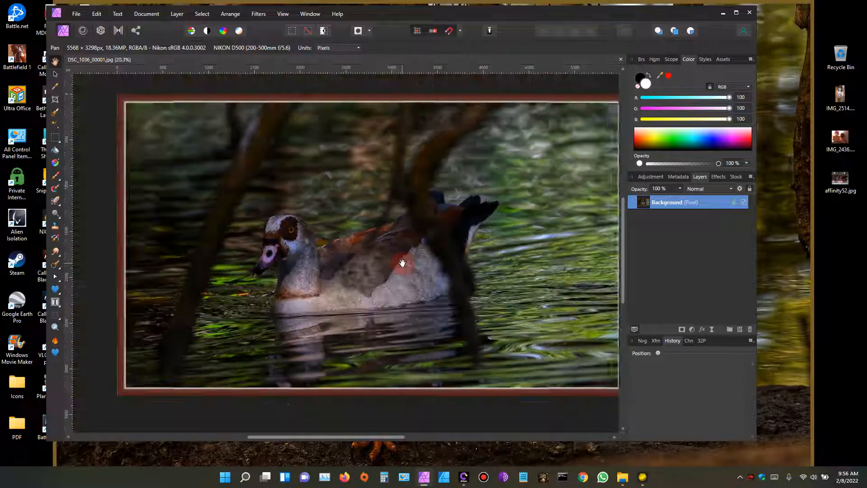
{"action": "left_click_drag", "start_coordinate": [402, 262], "coordinate": [433, 267]}
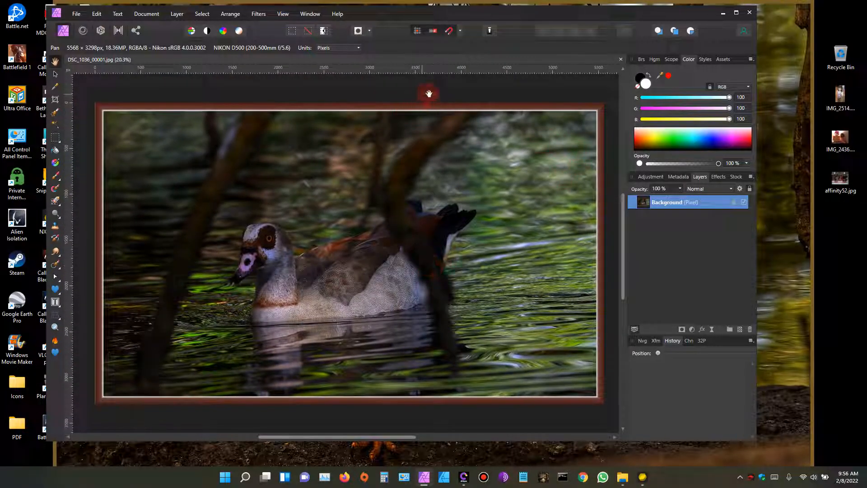
{"action": "left_click", "coordinate": [83, 30]}
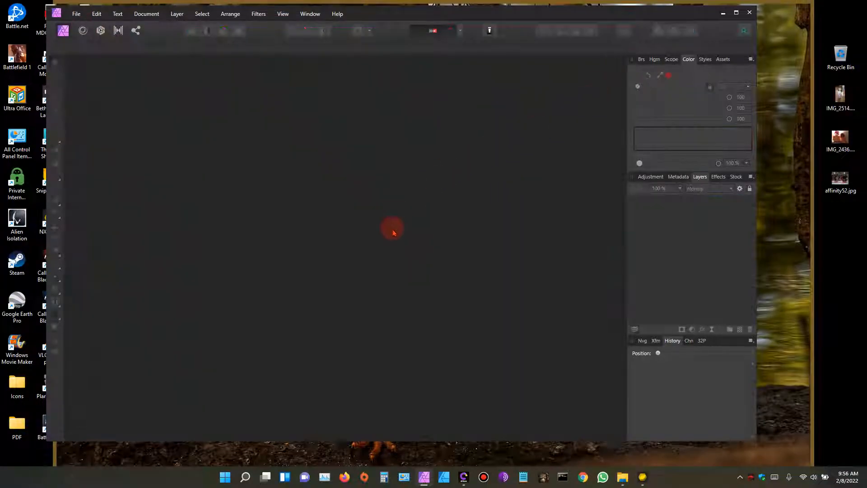
{"action": "left_click", "coordinate": [723, 13]}
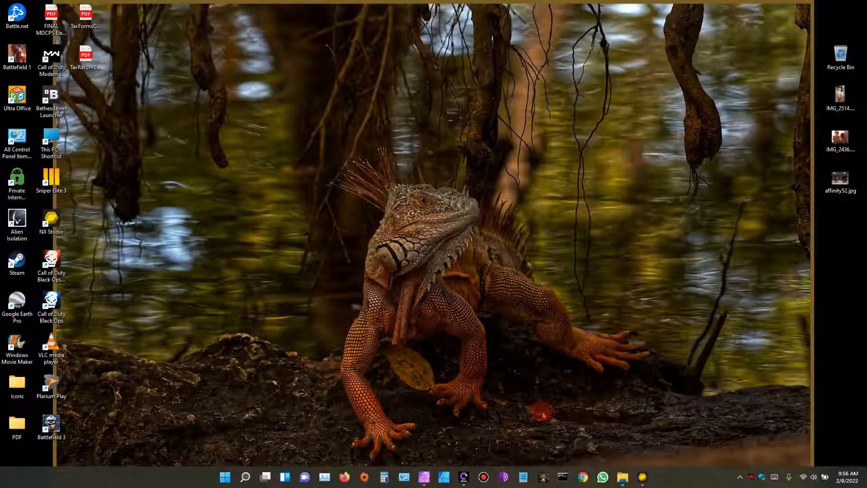
- Bring up Capture NX-D and briefly show NX Studio and Affinity Photo over it, minimizing each one
{"action": "left_click", "coordinate": [464, 477]}
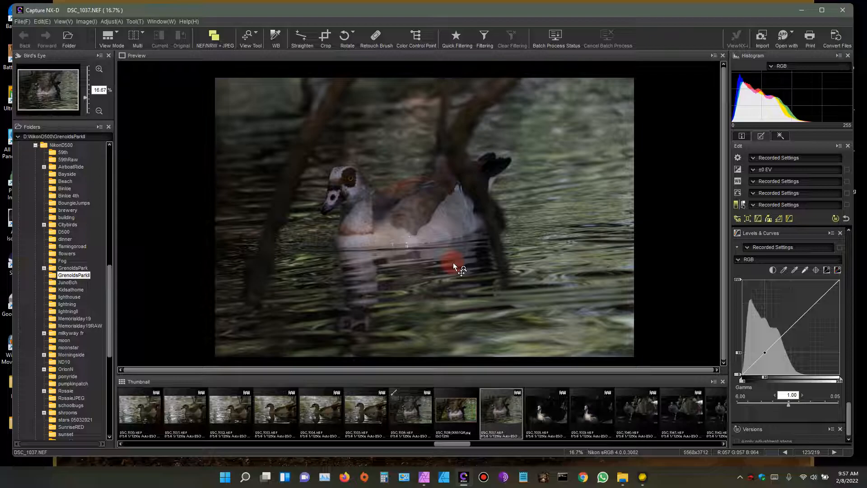
{"action": "left_click", "coordinate": [643, 477]}
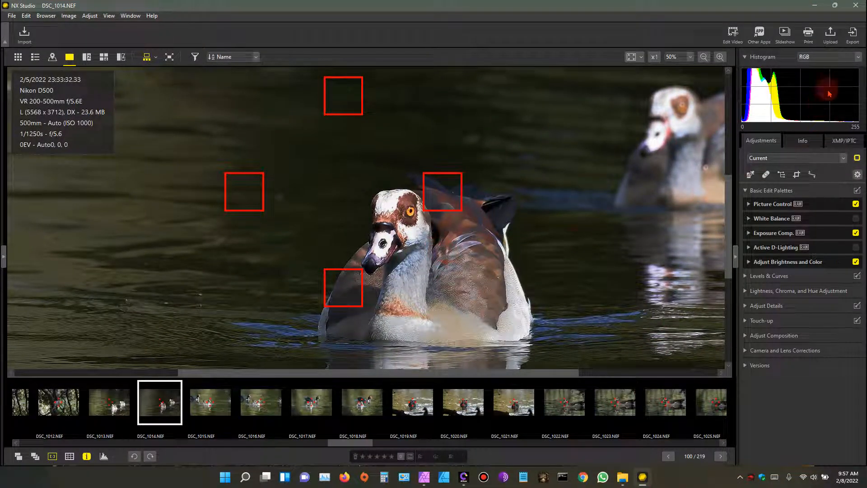
{"action": "left_click", "coordinate": [814, 6]}
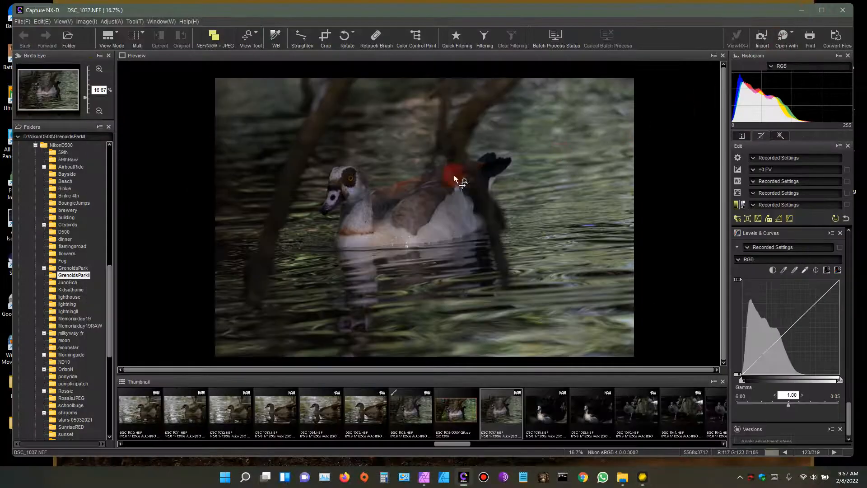
{"action": "left_click", "coordinate": [423, 478]}
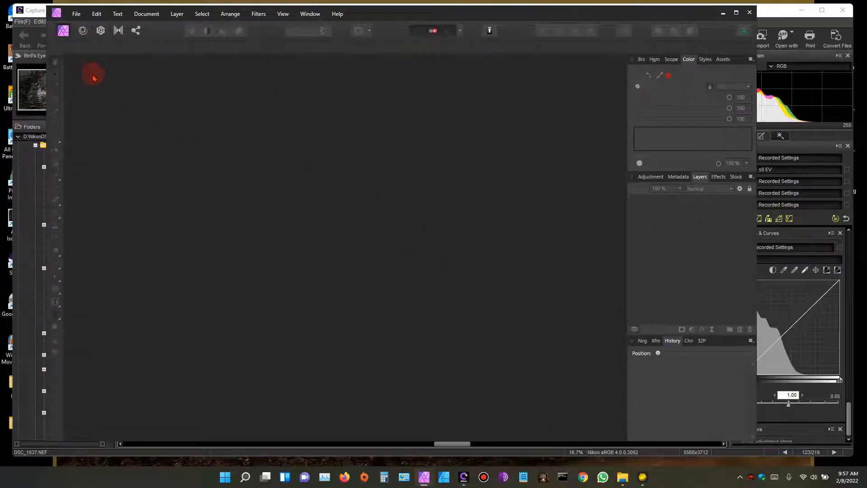
{"action": "left_click", "coordinate": [723, 13]}
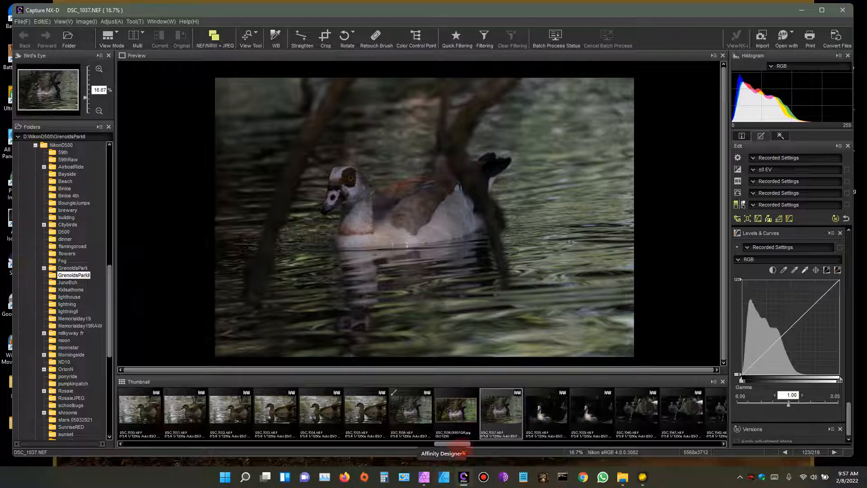
- Preview several neighbouring goose shots in Capture NX-D, going back to DSC_1033.NEF, and return to DSC_1037.NEF
{"action": "mouse_move", "coordinate": [646, 481]}
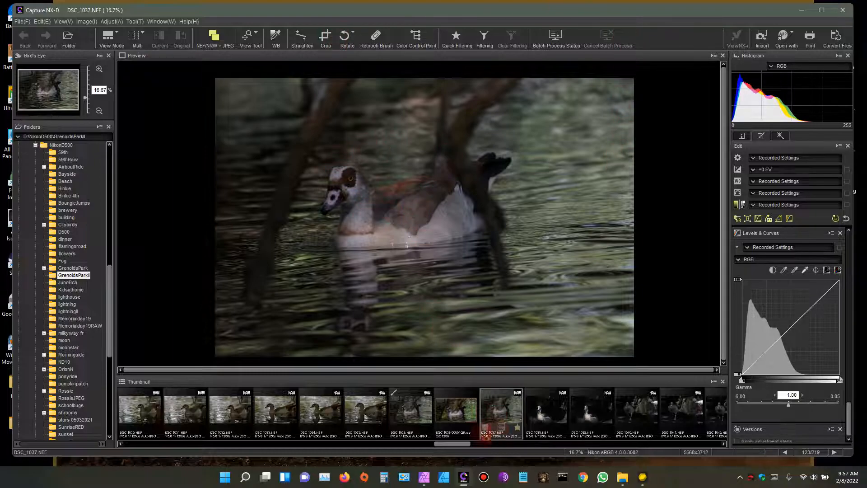
{"action": "left_click", "coordinate": [448, 414]}
{"action": "left_click", "coordinate": [409, 413]}
{"action": "left_click", "coordinate": [365, 416]}
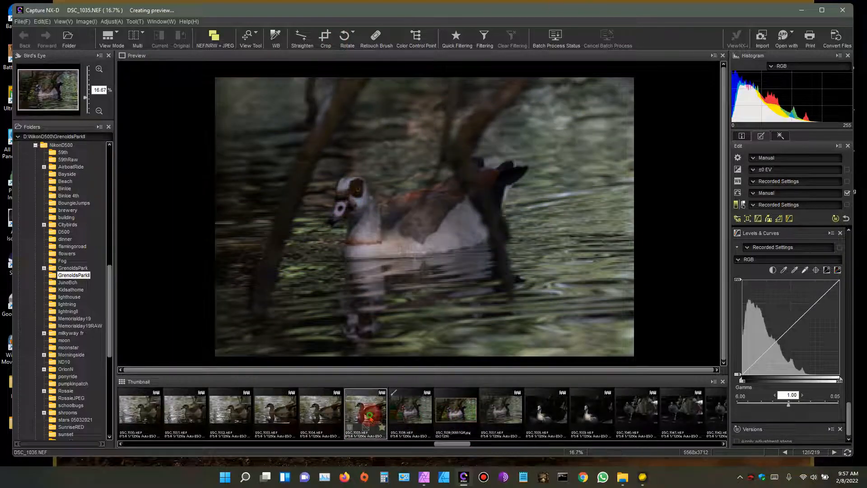
{"action": "left_click", "coordinate": [320, 411]}
{"action": "left_click", "coordinate": [275, 411]}
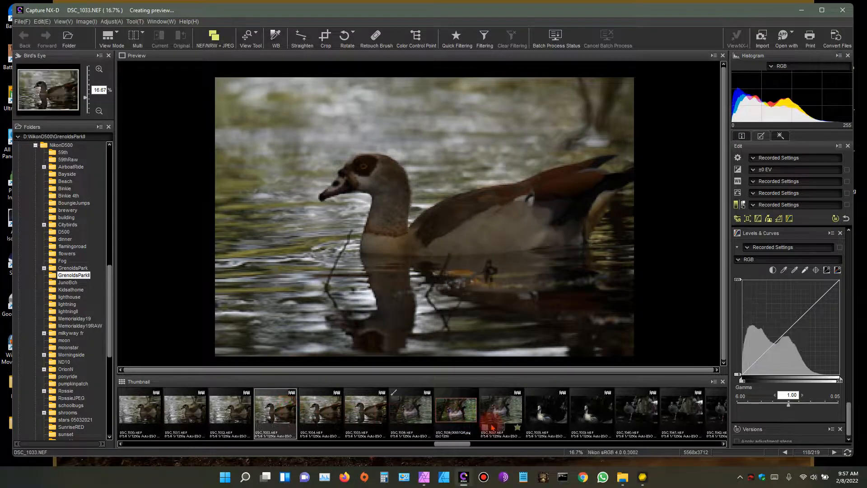
{"action": "left_click", "coordinate": [502, 415]}
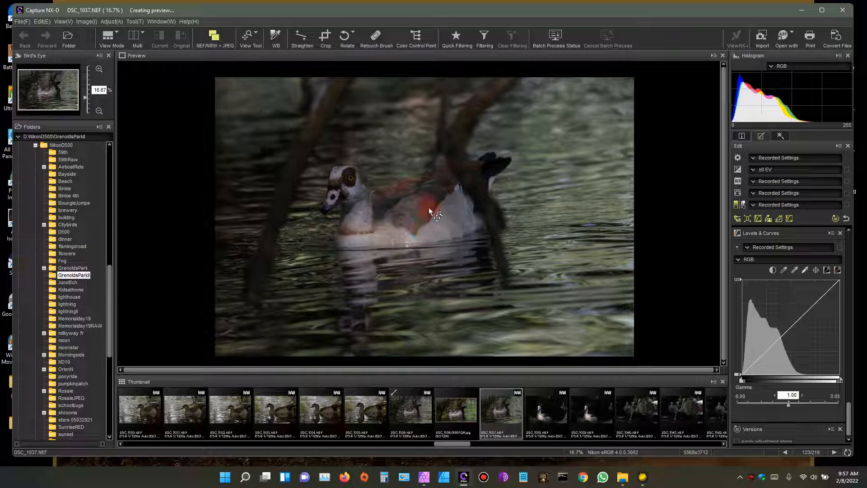
- Alternate between NX Studio and Capture NX-D to compare the two interfaces, ending in NX Studio
{"action": "left_click", "coordinate": [644, 483]}
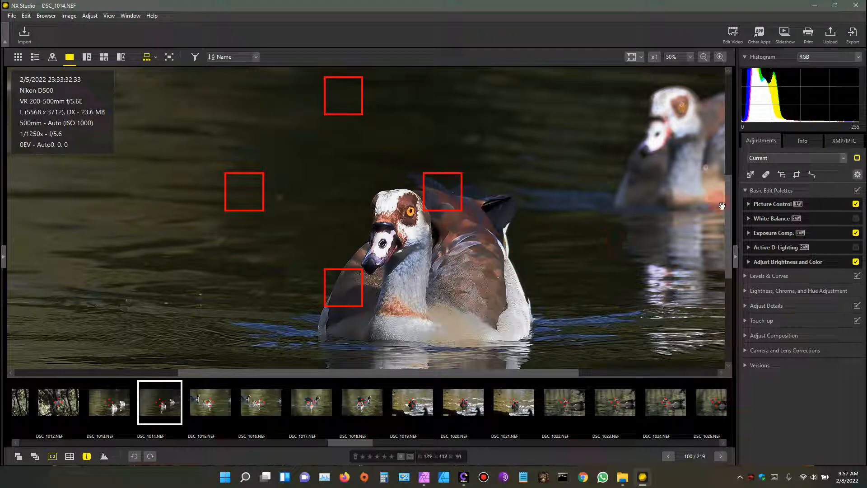
{"action": "left_click", "coordinate": [815, 5]}
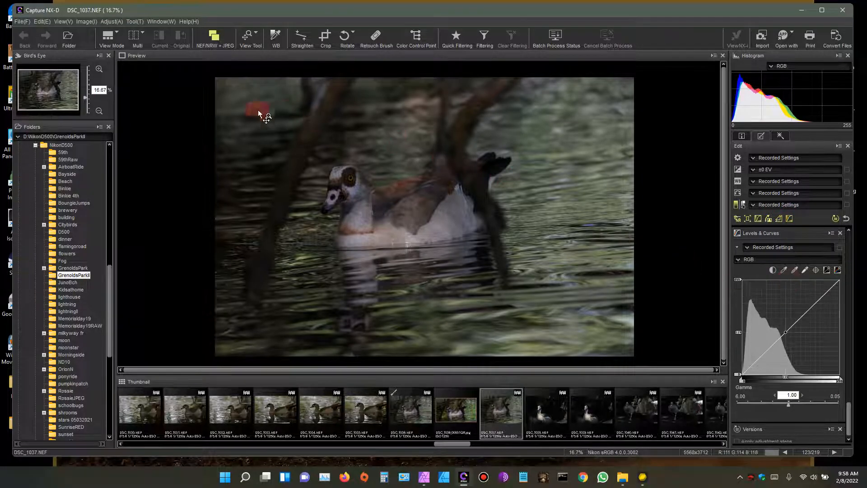
{"action": "left_click", "coordinate": [642, 476]}
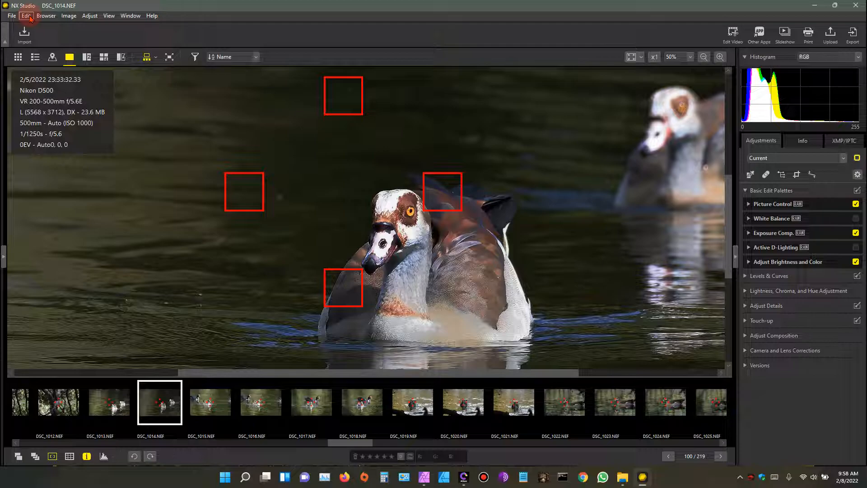
- Return to Capture NX-D and show the Tone and Noise Reduction adjustments for DSC_1037.NEF
{"action": "left_click", "coordinate": [814, 8]}
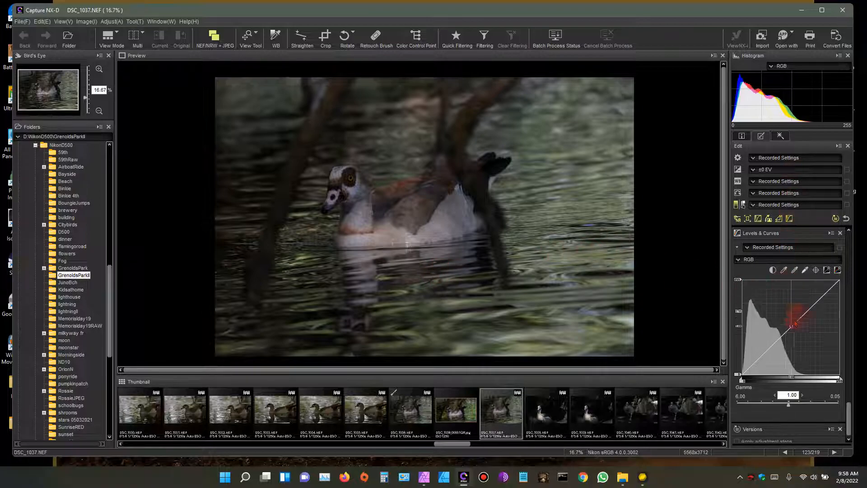
{"action": "left_click_drag", "start_coordinate": [848, 421], "coordinate": [857, 242]}
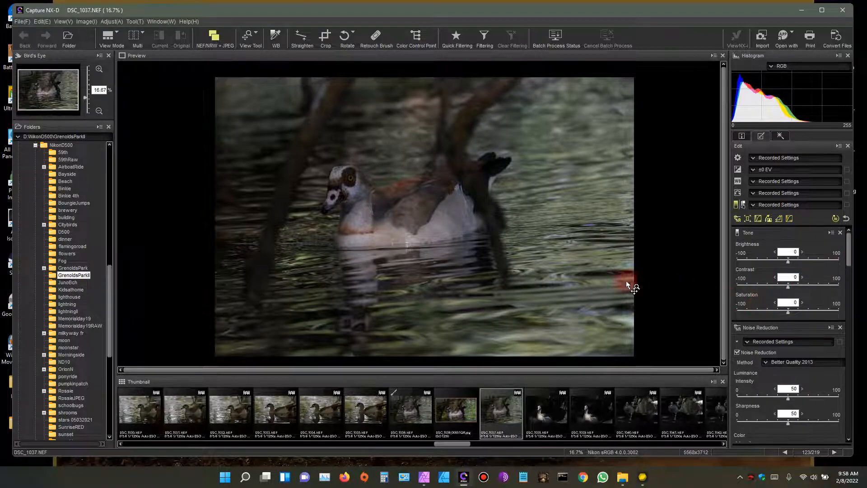
{"action": "left_click_drag", "start_coordinate": [424, 223], "coordinate": [409, 225]}
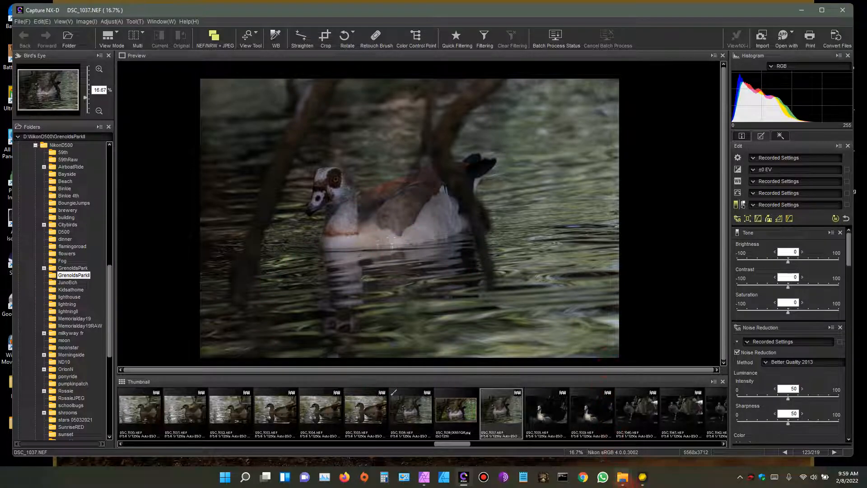
- Switch to the SavedImagesI folder in File Explorer and select 0117-2.jpg
{"action": "mouse_move", "coordinate": [623, 479]}
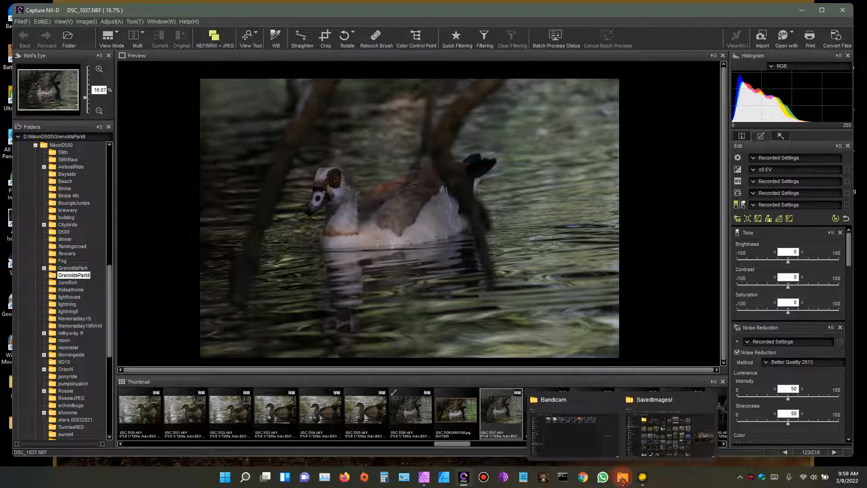
{"action": "left_click", "coordinate": [659, 402]}
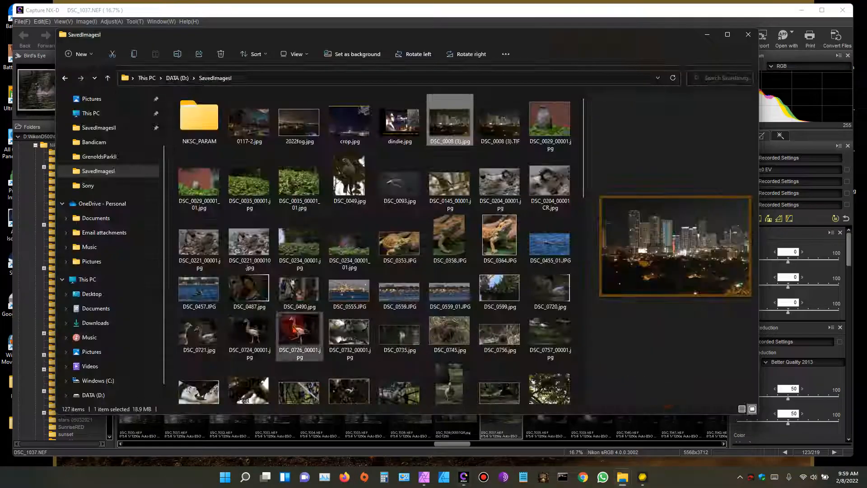
{"action": "left_click", "coordinate": [251, 122]}
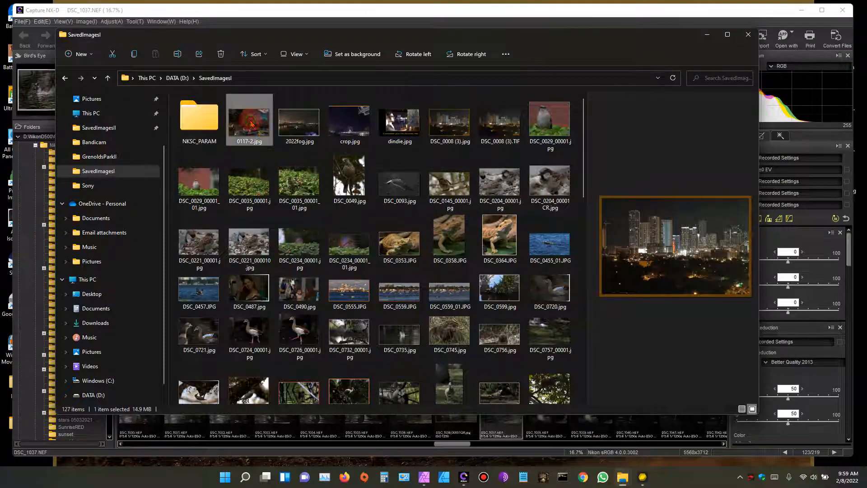
- Open 0117-2.jpg in Photos and browse forward through the night shots to DSC_0029_00001.jpg
{"action": "double_click", "coordinate": [251, 123]}
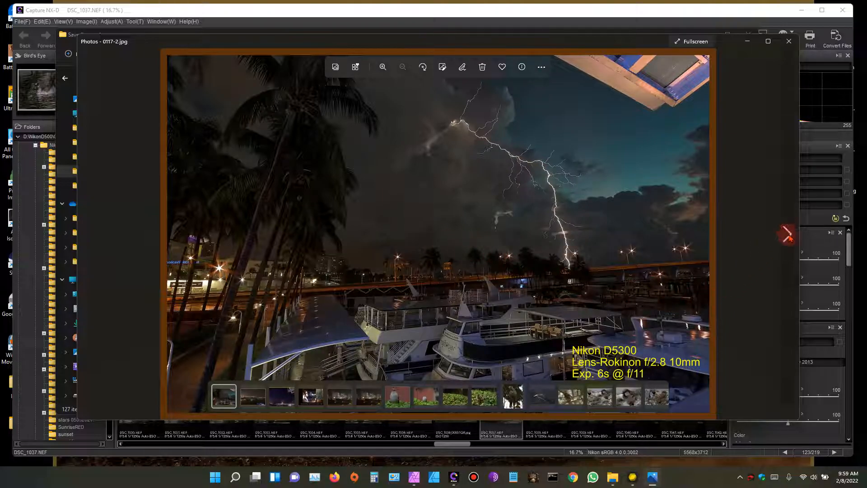
{"action": "left_click", "coordinate": [789, 235]}
{"action": "left_click", "coordinate": [789, 235]}
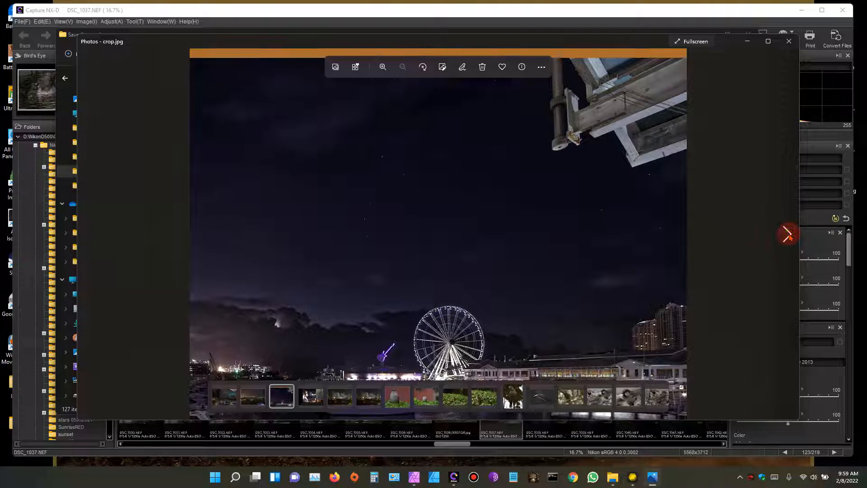
{"action": "left_click", "coordinate": [788, 234]}
{"action": "left_click", "coordinate": [789, 235]}
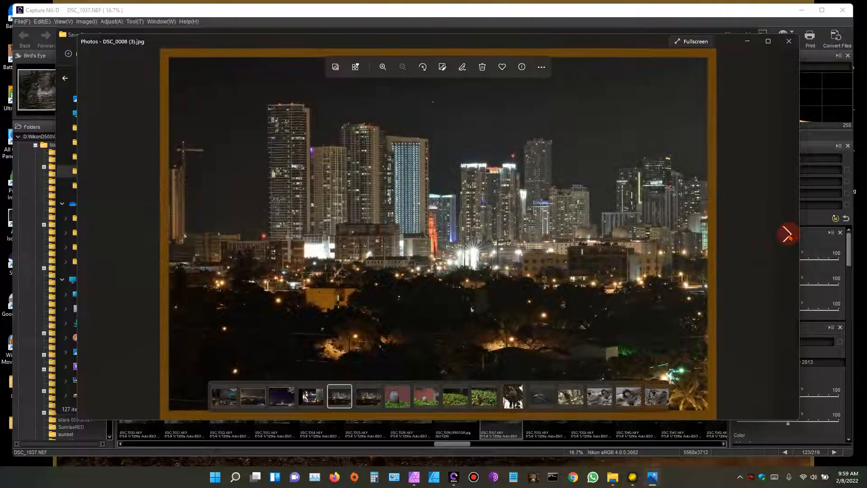
{"action": "left_click", "coordinate": [786, 234]}
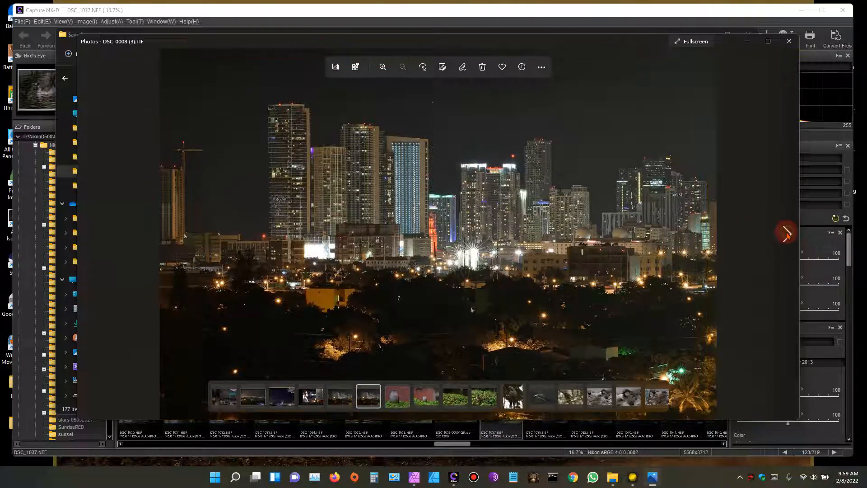
{"action": "left_click", "coordinate": [787, 235]}
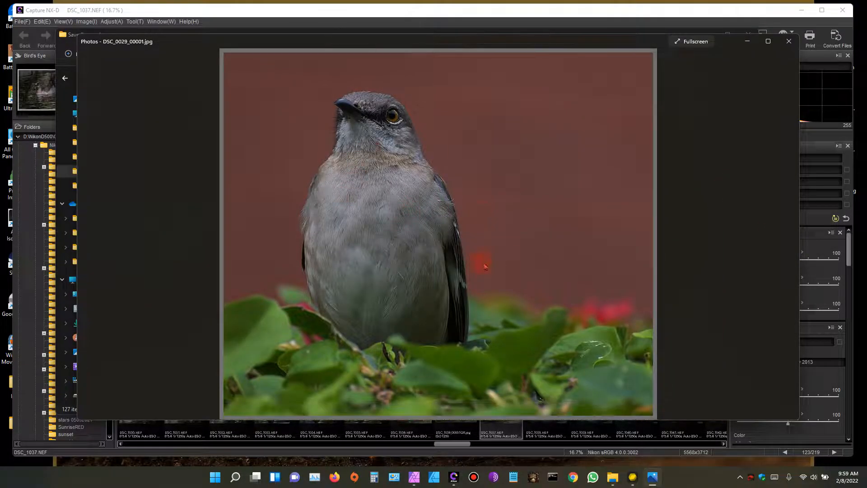
- Examine the bird's head and feather detail up close in DSC_0029_00001.jpg, ending with the whole picture in view
{"action": "scroll", "coordinate": [411, 214], "scroll_direction": "up", "scroll_amount": 4}
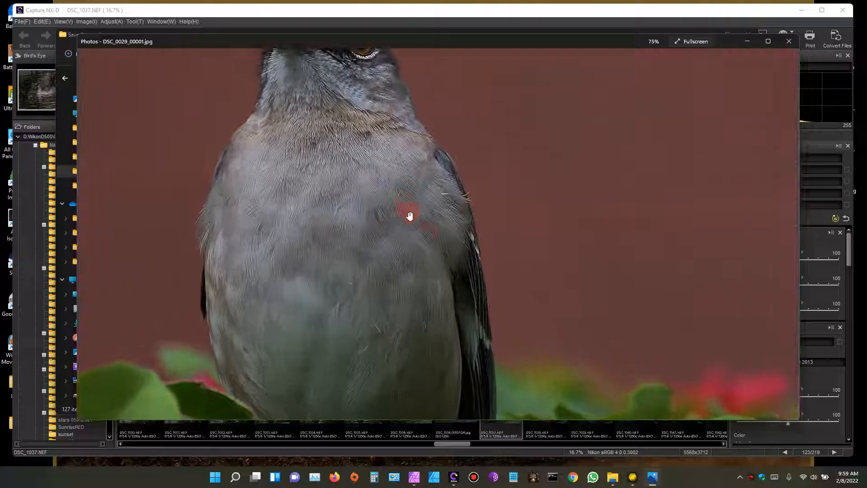
{"action": "left_click_drag", "start_coordinate": [489, 235], "coordinate": [505, 334]}
{"action": "scroll", "coordinate": [496, 229], "scroll_direction": "down", "scroll_amount": 2}
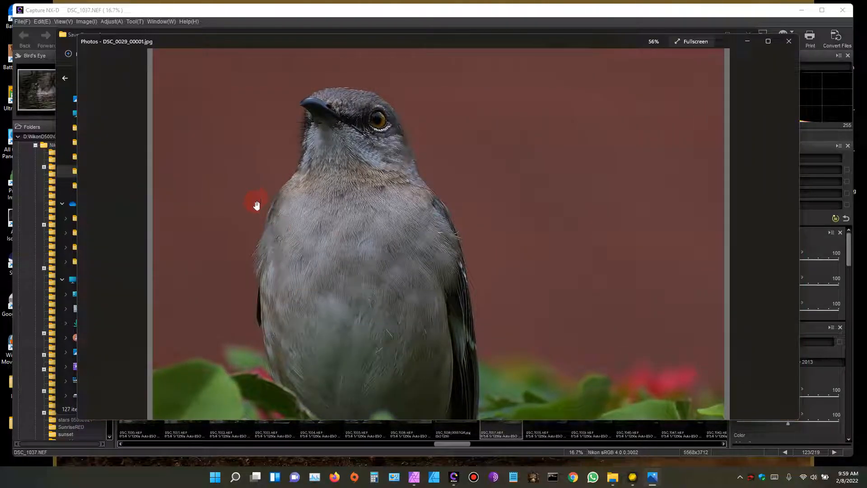
{"action": "scroll", "coordinate": [401, 248], "scroll_direction": "down", "scroll_amount": 2}
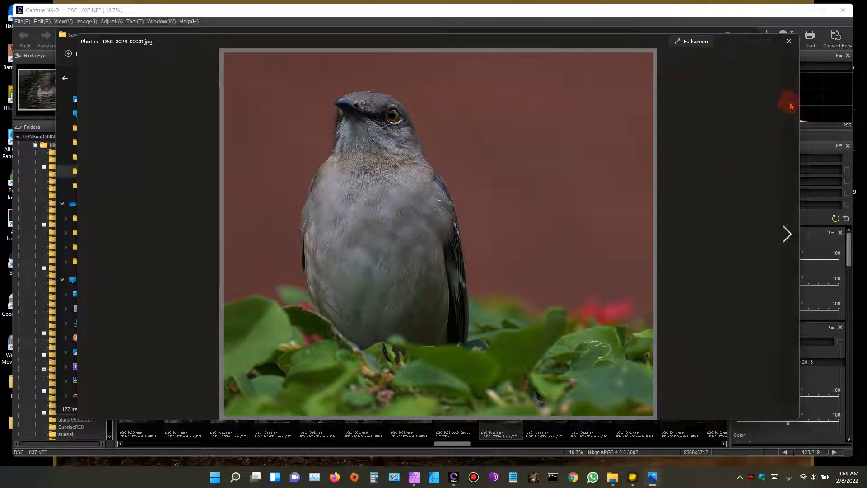
- Show the wider version DSC_0029_00001_01.jpg and examine the bird's head and feathers at up to 75% magnification
{"action": "left_click", "coordinate": [787, 234]}
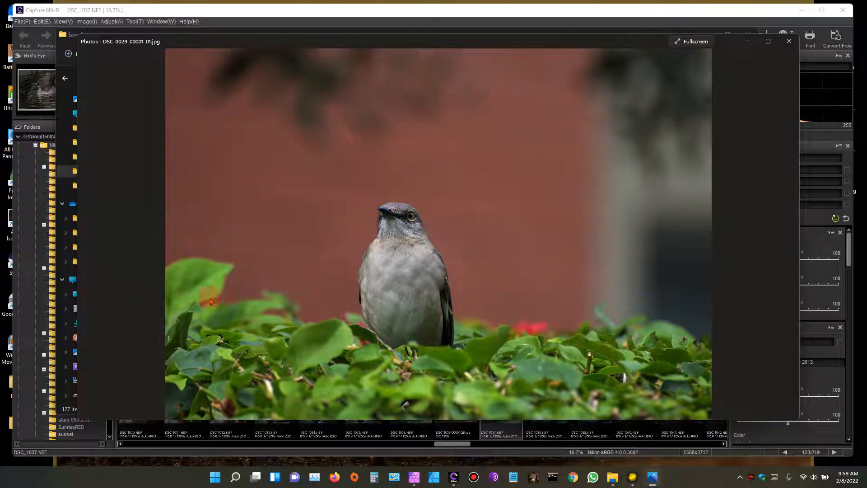
{"action": "scroll", "coordinate": [420, 250], "scroll_direction": "up", "scroll_amount": 5}
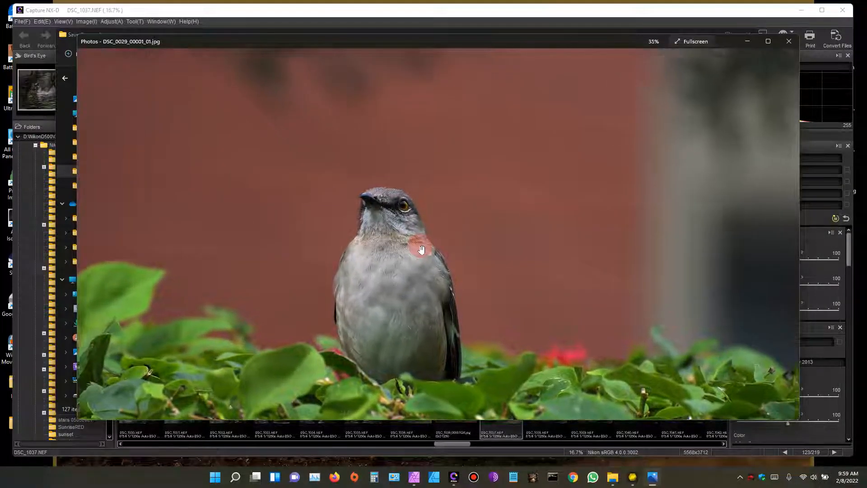
{"action": "scroll", "coordinate": [370, 247], "scroll_direction": "up", "scroll_amount": 4}
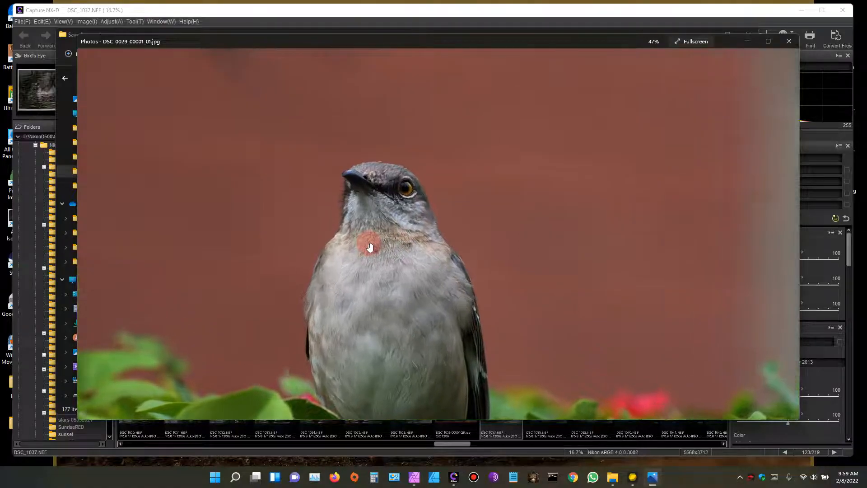
{"action": "left_click_drag", "start_coordinate": [370, 247], "coordinate": [445, 256]}
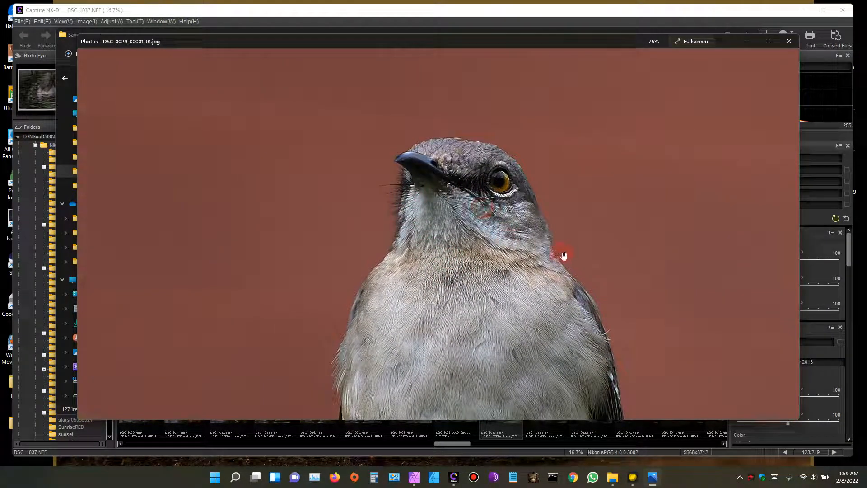
{"action": "scroll", "coordinate": [480, 226], "scroll_direction": "down", "scroll_amount": 2}
{"action": "scroll", "coordinate": [480, 225], "scroll_direction": "down", "scroll_amount": 4}
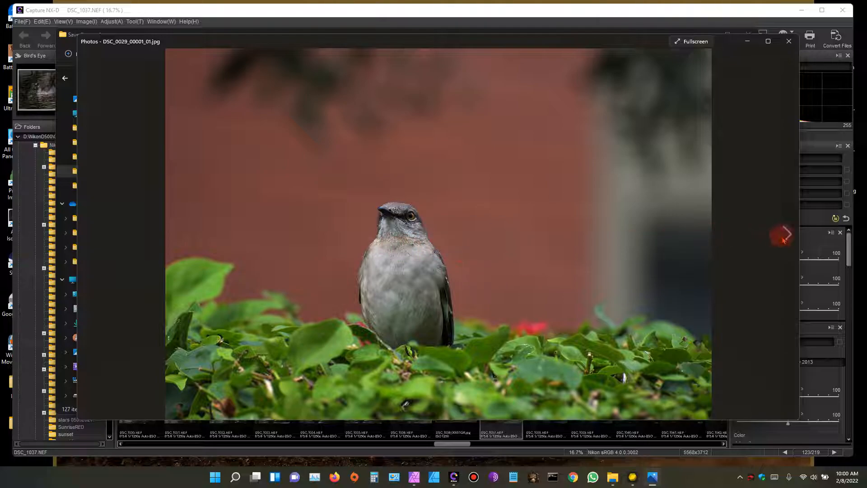
- Show DSC_0035_00001.jpg and examine the sparrow among the leaves up close
{"action": "left_click", "coordinate": [787, 234]}
{"action": "scroll", "coordinate": [396, 280], "scroll_direction": "up", "scroll_amount": 2}
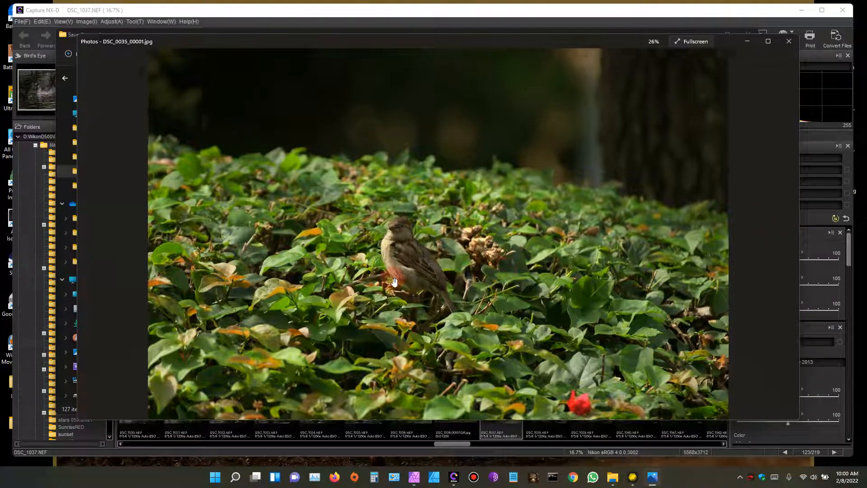
{"action": "scroll", "coordinate": [397, 280], "scroll_direction": "up", "scroll_amount": 2}
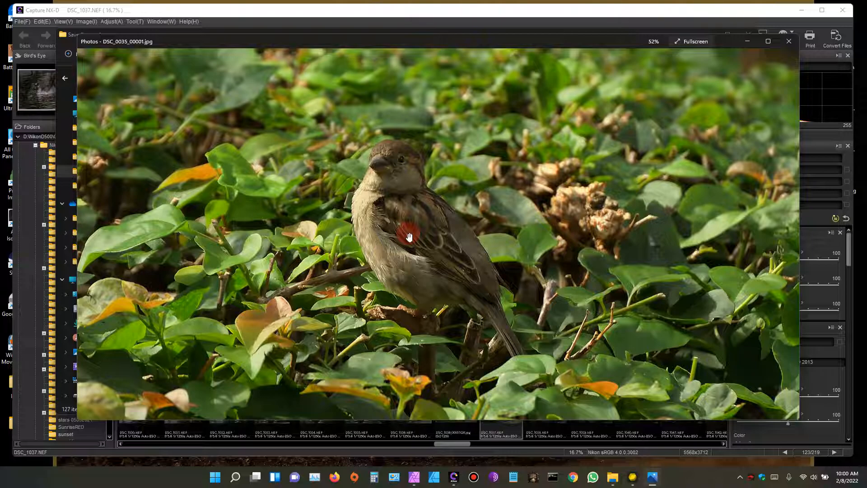
{"action": "scroll", "coordinate": [410, 237], "scroll_direction": "down", "scroll_amount": 3}
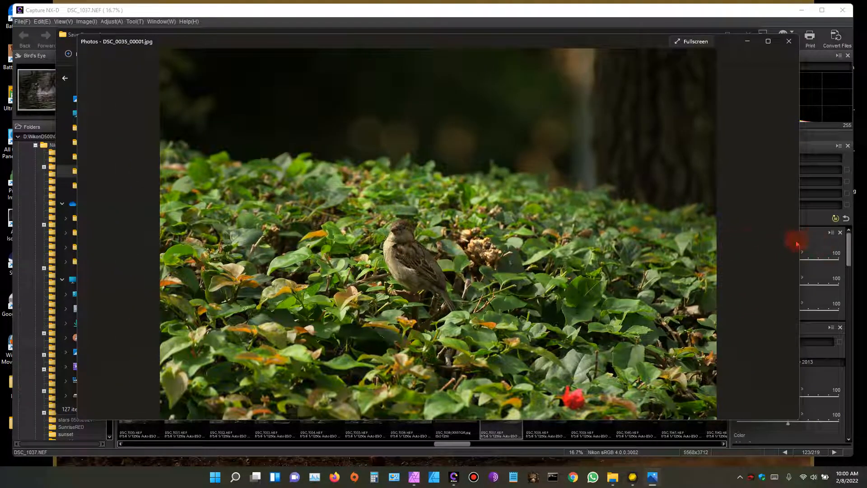
- Browse forward through the bird pictures to DSC_0204_00001.jpg and examine the two sparrows up close
{"action": "left_click", "coordinate": [787, 234]}
{"action": "left_click", "coordinate": [787, 234]}
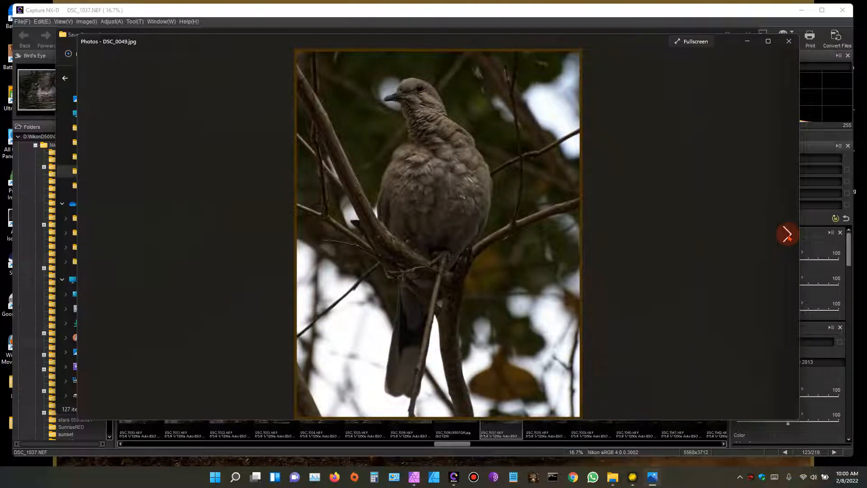
{"action": "left_click", "coordinate": [788, 234]}
{"action": "left_click", "coordinate": [787, 233]}
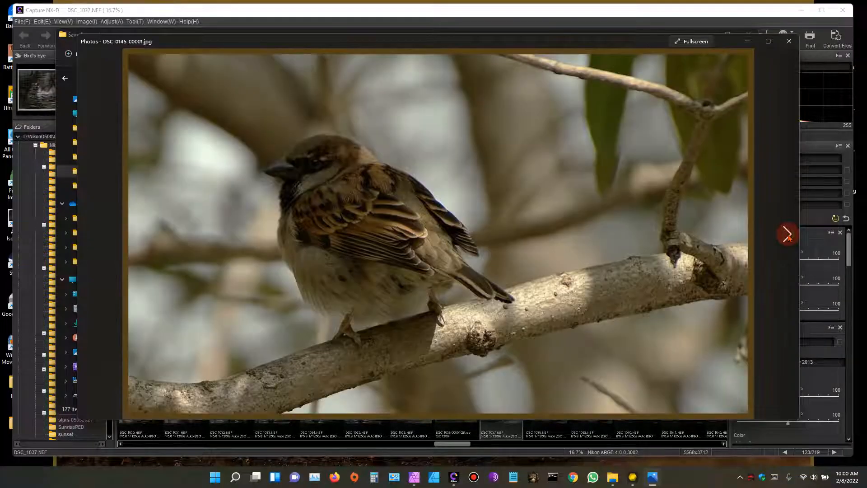
{"action": "left_click", "coordinate": [787, 234]}
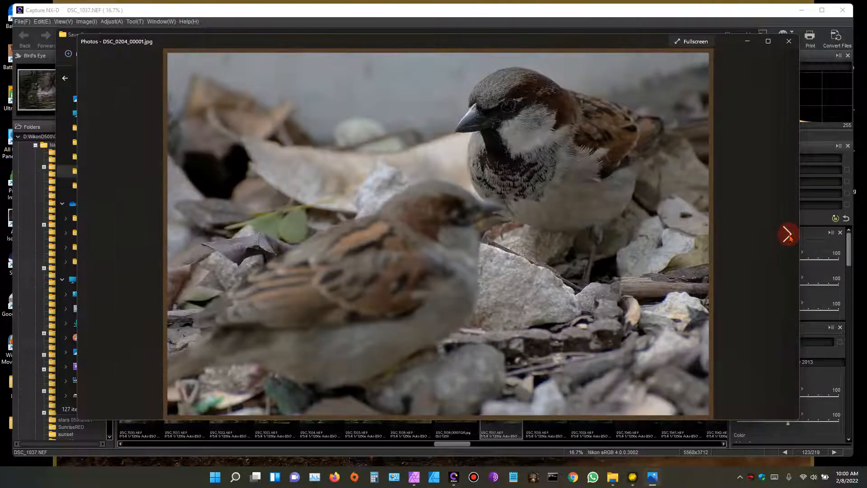
{"action": "scroll", "coordinate": [548, 205], "scroll_direction": "up", "scroll_amount": 3}
{"action": "left_click_drag", "start_coordinate": [538, 199], "coordinate": [481, 375]}
{"action": "scroll", "coordinate": [485, 309], "scroll_direction": "down", "scroll_amount": 1}
{"action": "scroll", "coordinate": [499, 293], "scroll_direction": "down", "scroll_amount": 2}
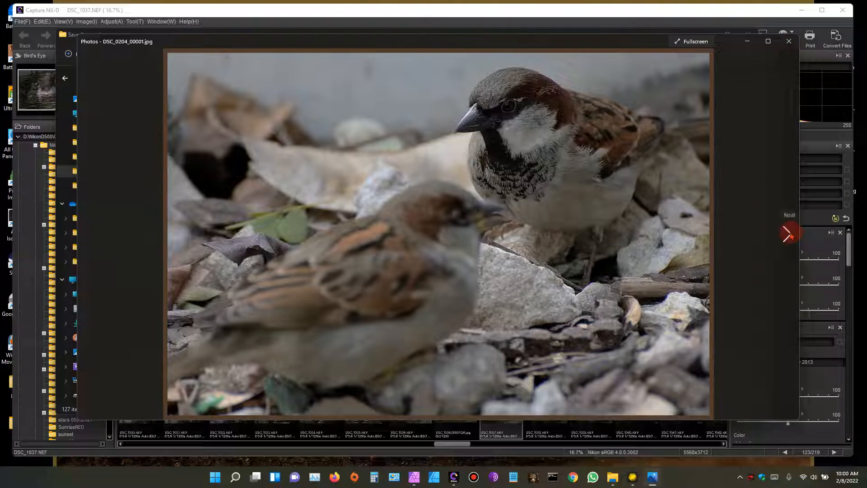
- Show the cropped version DSC_0204_00001CR.jpg and examine the sparrow's plumage at up to 70% magnification
{"action": "left_click", "coordinate": [788, 234]}
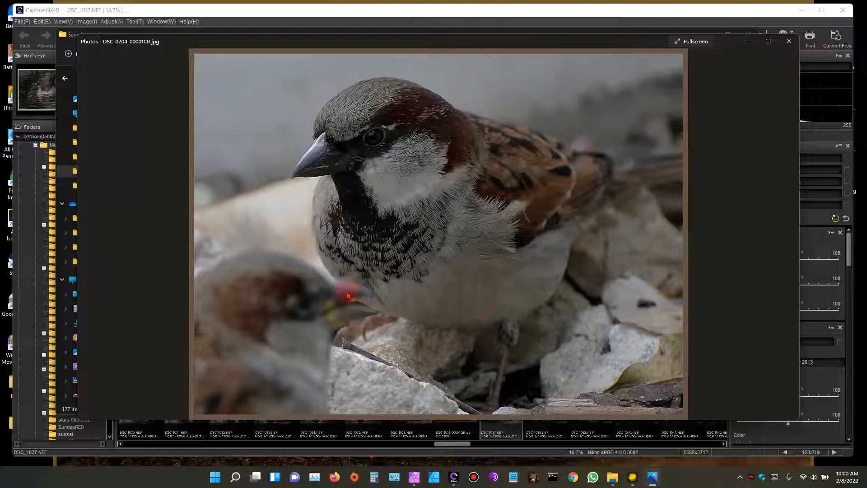
{"action": "scroll", "coordinate": [349, 296], "scroll_direction": "up", "scroll_amount": 4}
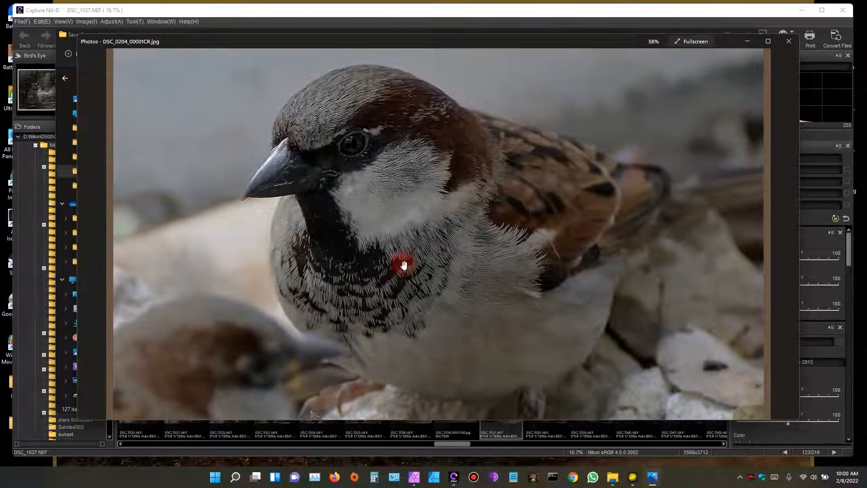
{"action": "scroll", "coordinate": [404, 265], "scroll_direction": "up", "scroll_amount": 2}
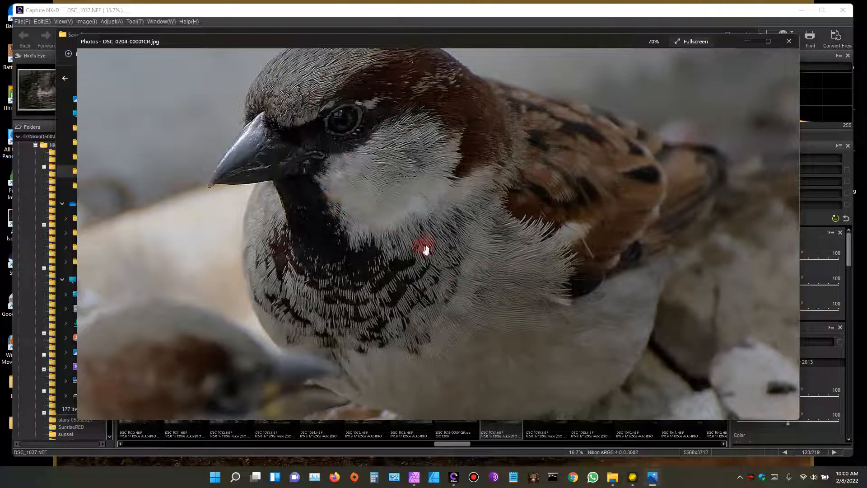
{"action": "scroll", "coordinate": [418, 201], "scroll_direction": "down", "scroll_amount": 5}
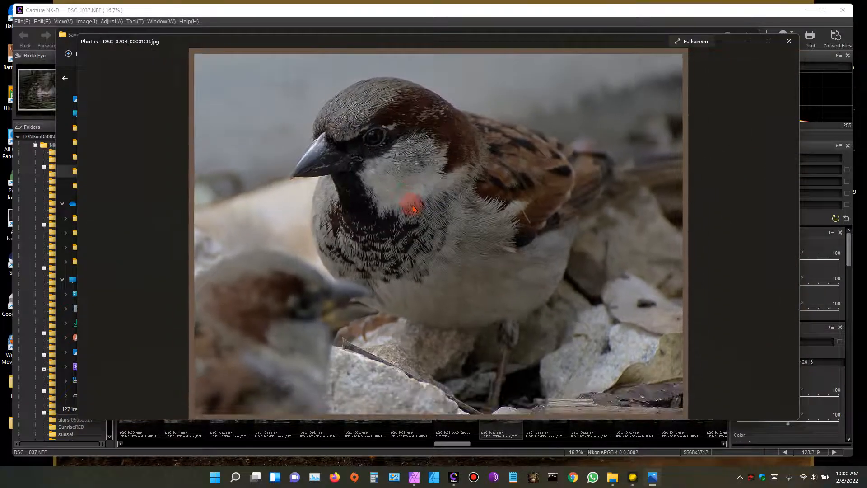
- View DSC_0221_00001.jpg, and close Photos and the SavedImagesI folder to return to Capture NX-D
{"action": "left_click", "coordinate": [788, 234]}
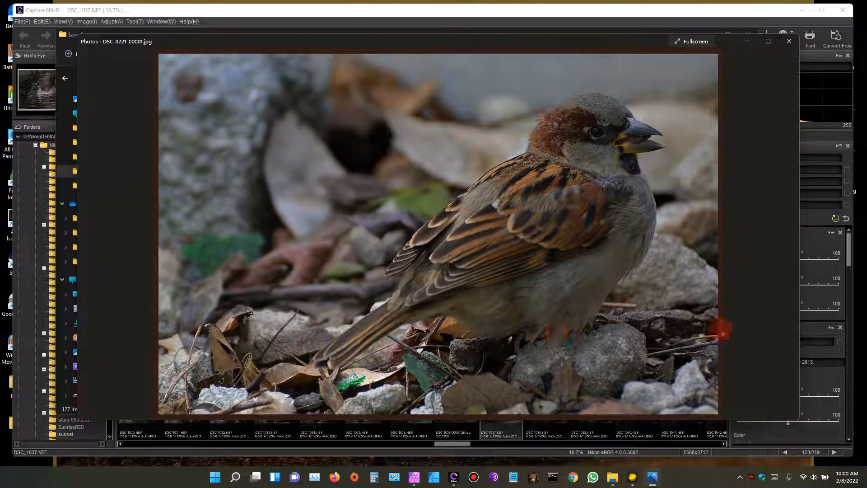
{"action": "left_click", "coordinate": [789, 41]}
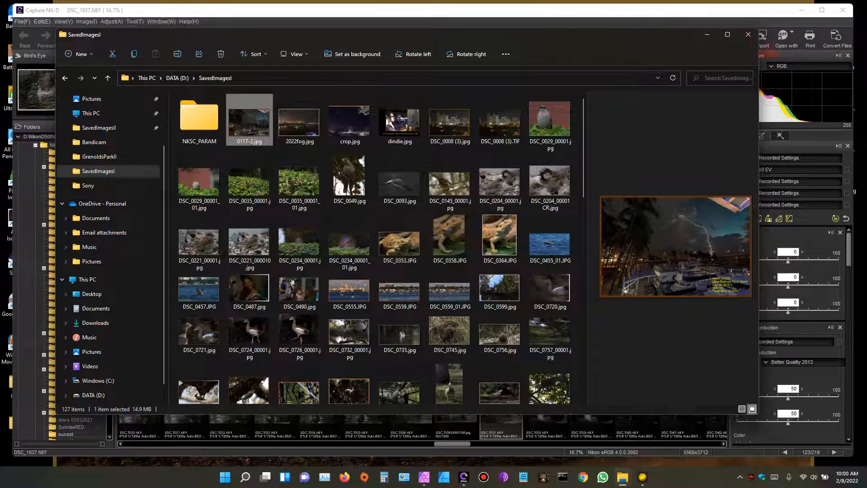
{"action": "left_click", "coordinate": [748, 34]}
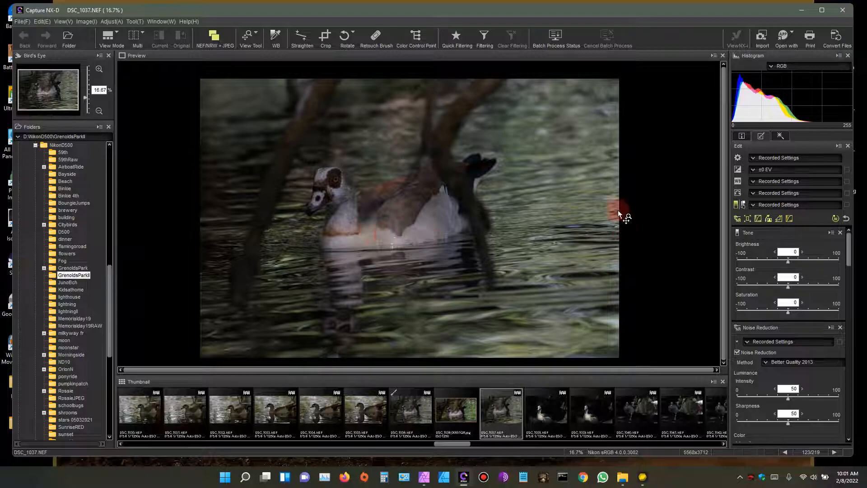
- Try an Unsharp Mask intensity of 90 on DSC_1037.NEF, inspect the goose at 33.33% magnification, and reset the adjustments
{"action": "left_click", "coordinate": [779, 219]}
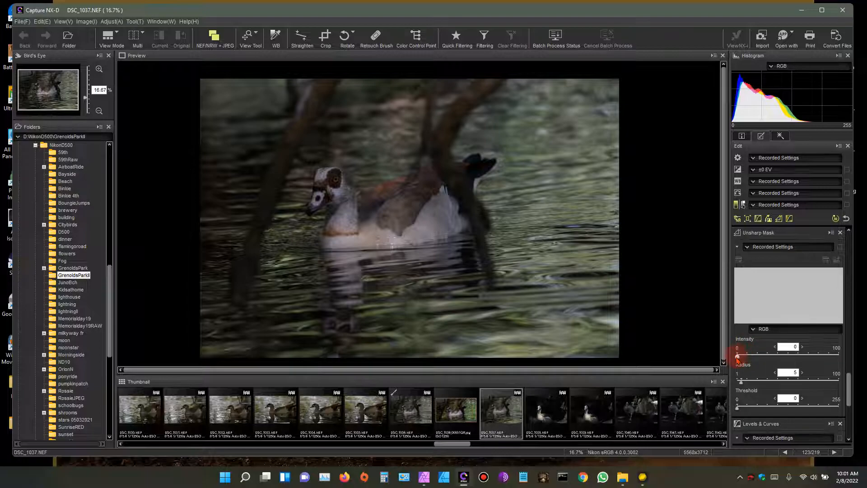
{"action": "left_click_drag", "start_coordinate": [737, 357], "coordinate": [829, 356]}
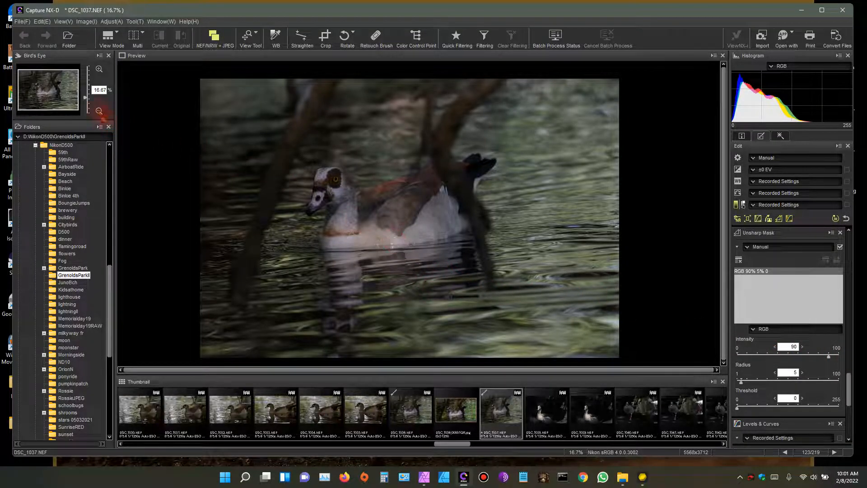
{"action": "left_click", "coordinate": [99, 70]}
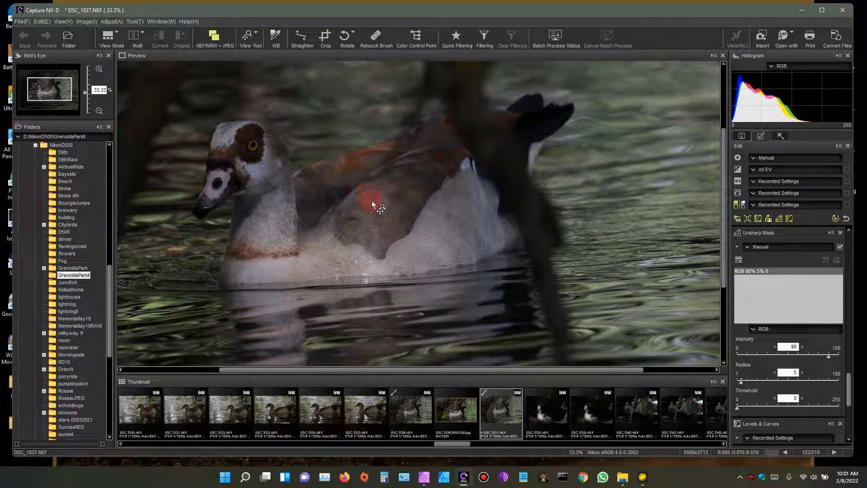
{"action": "mouse_move", "coordinate": [378, 206]}
{"action": "left_mouse_down"}
{"action": "mouse_move", "coordinate": [419, 232]}
{"action": "mouse_move", "coordinate": [422, 255]}
{"action": "left_mouse_up"}
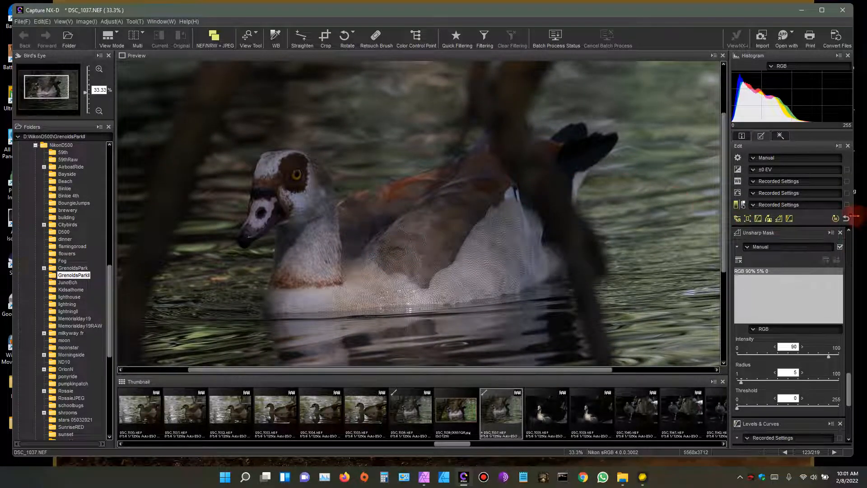
{"action": "left_click", "coordinate": [846, 219]}
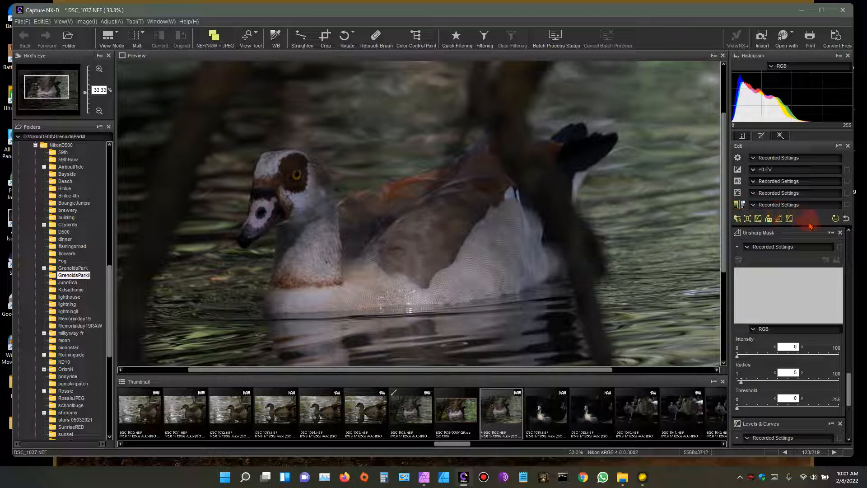
- Show NX Studio briefly, return to Capture NX-D and set the Unsharp Mask intensity of DSC_1037.NEF to 90
{"action": "left_click", "coordinate": [649, 480]}
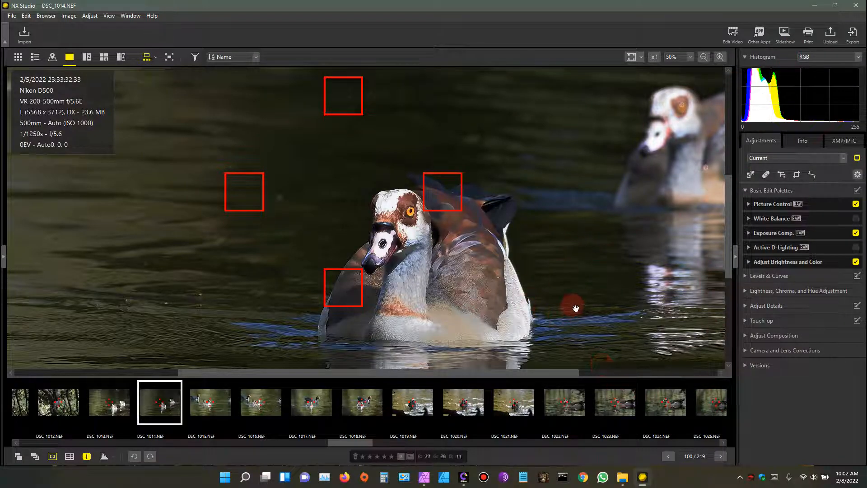
{"action": "left_click", "coordinate": [815, 7]}
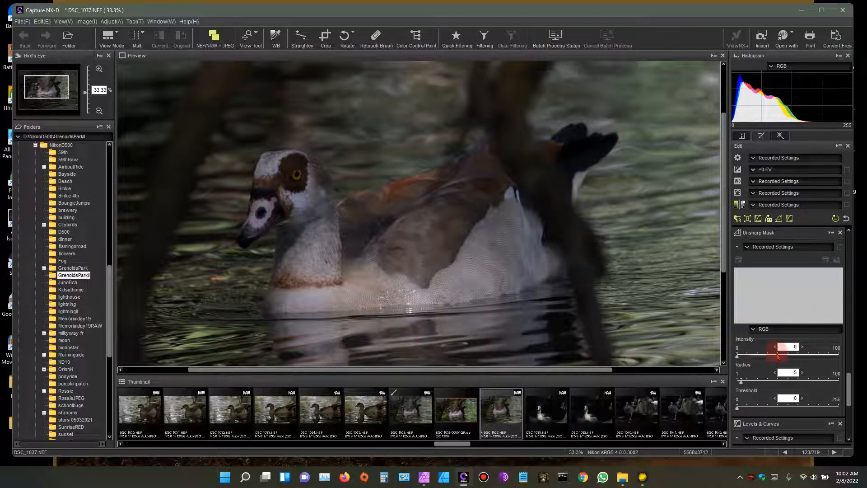
{"action": "left_click_drag", "start_coordinate": [737, 356], "coordinate": [828, 359]}
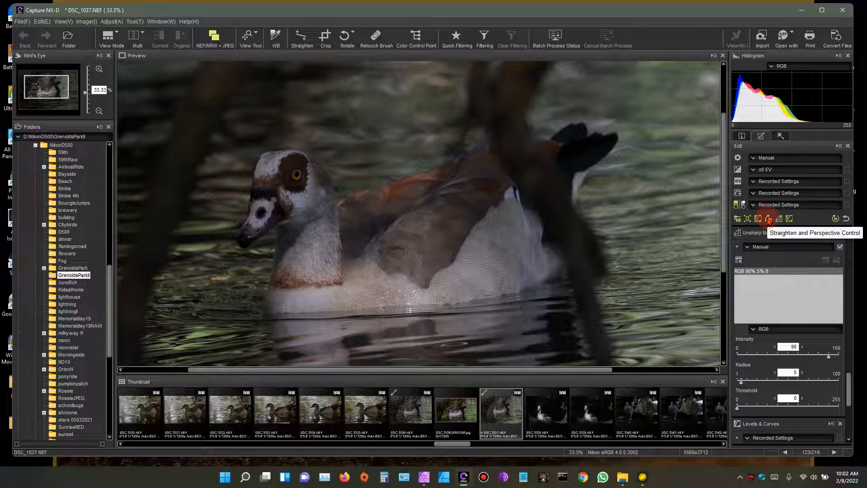
- Show the LCH adjustment for DSC_1037.NEF and switch it from Master Lightness to Chroma to view its channel choices
{"action": "left_click", "coordinate": [759, 219]}
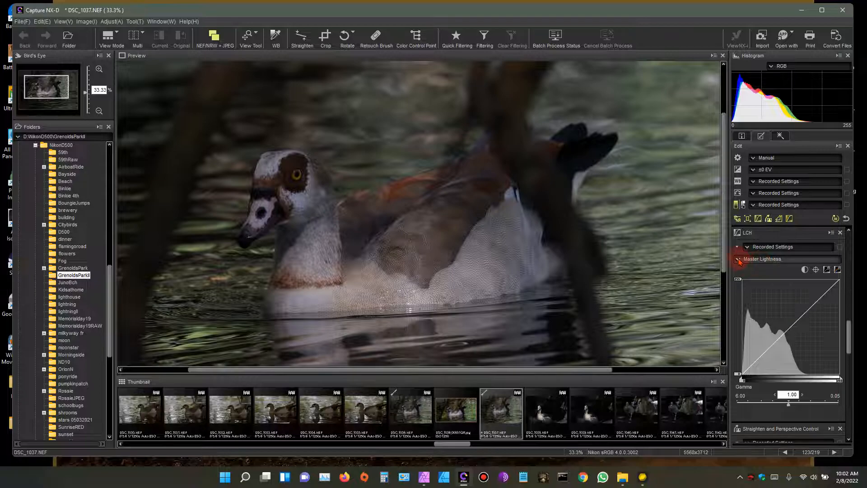
{"action": "left_click", "coordinate": [739, 261]}
{"action": "left_click", "coordinate": [751, 282]}
{"action": "left_click_drag", "start_coordinate": [752, 285], "coordinate": [767, 291]}
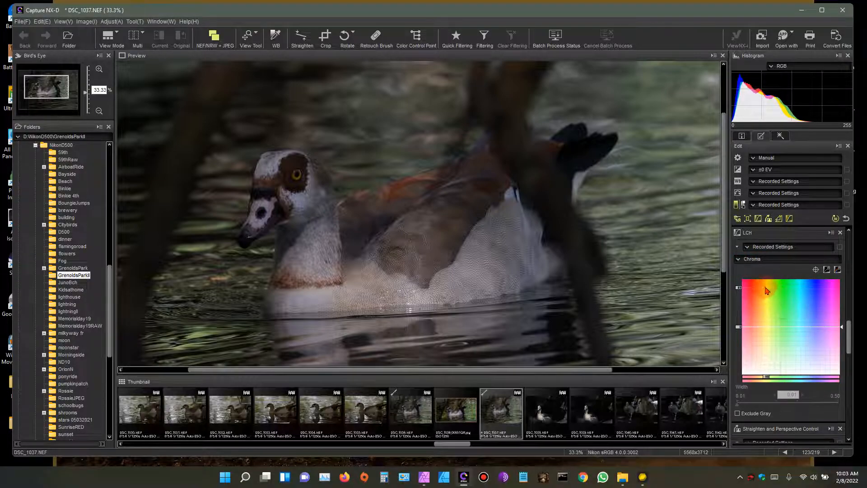
{"action": "left_click", "coordinate": [743, 262]}
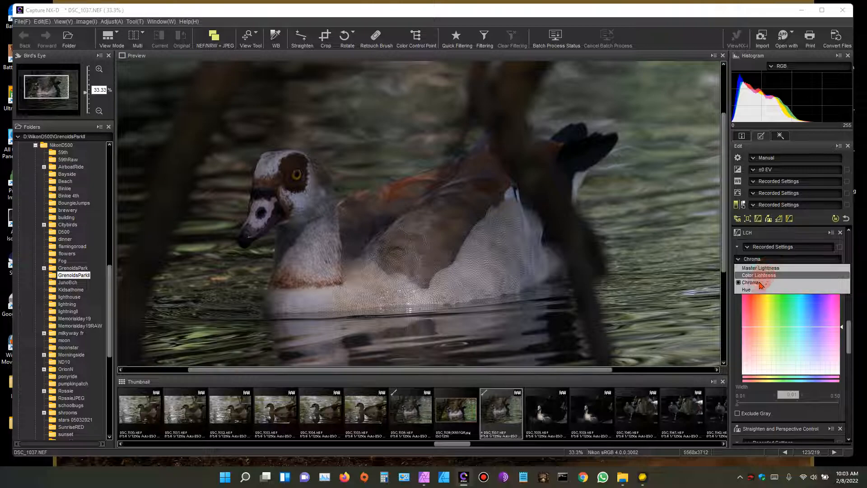
{"action": "left_click", "coordinate": [738, 259]}
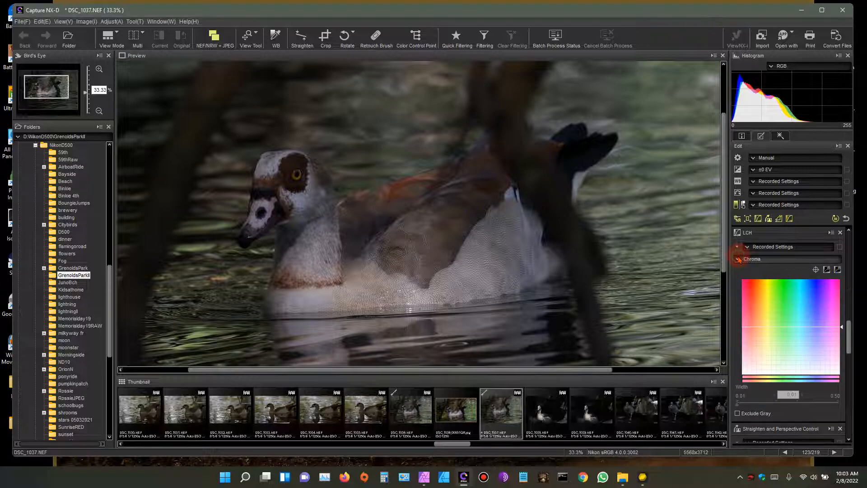
- Show the Camera and Lens Corrections settings, and enable Edge Noise Reduction in the Noise Reduction adjustment
{"action": "left_click", "coordinate": [748, 218]}
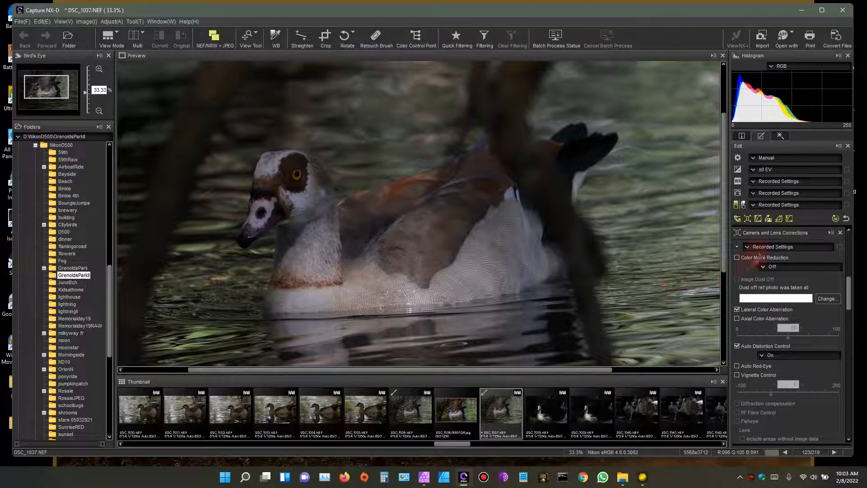
{"action": "left_click", "coordinate": [737, 219]}
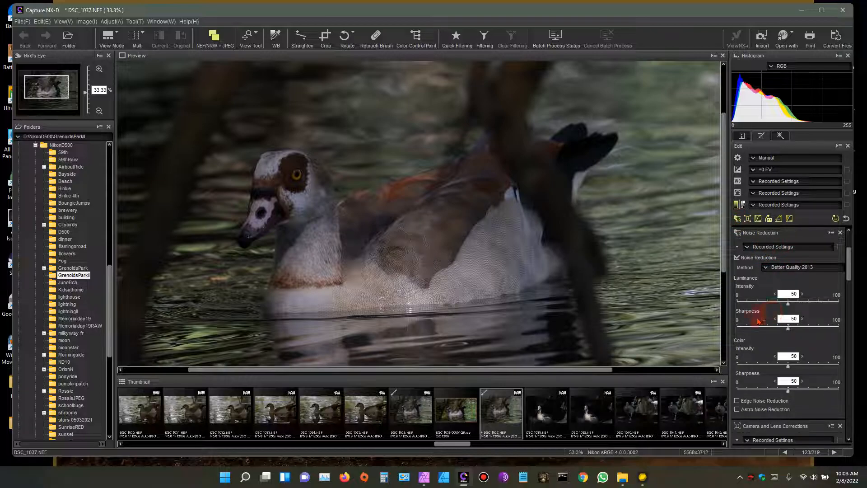
{"action": "left_click", "coordinate": [744, 402]}
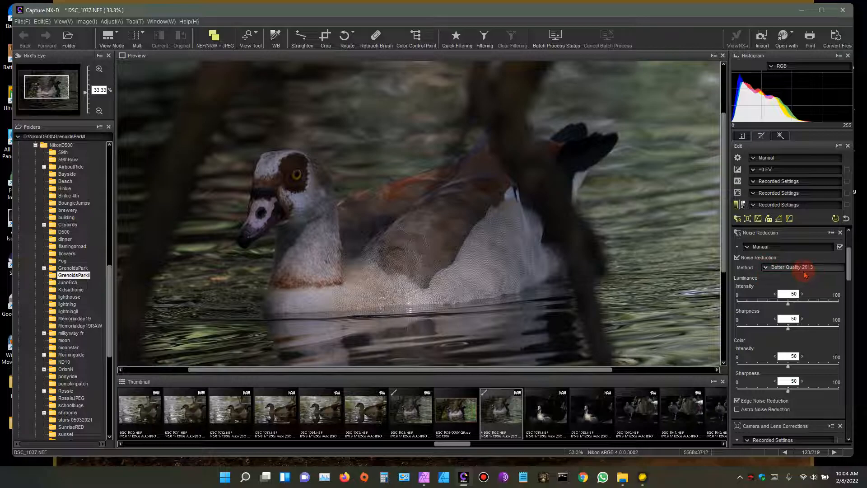
- Try the Better Quality and Faster noise reduction methods, and return the method to Better Quality 2013
{"action": "left_click", "coordinate": [767, 267]}
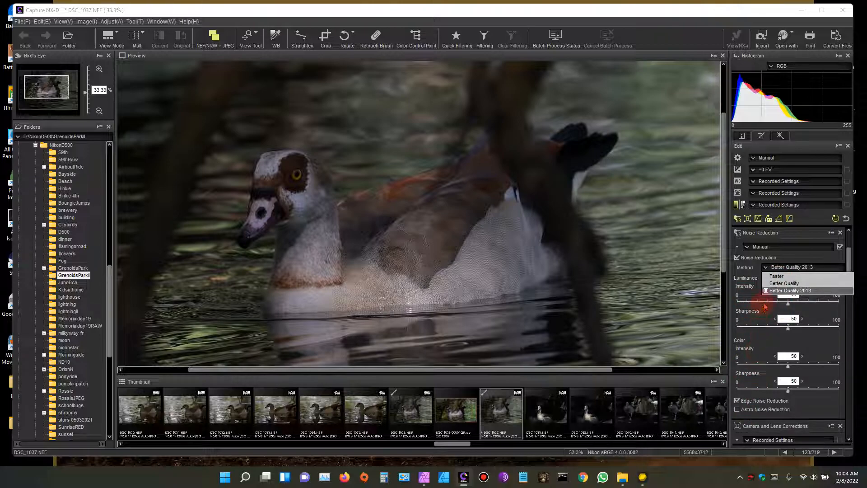
{"action": "left_click", "coordinate": [773, 288]}
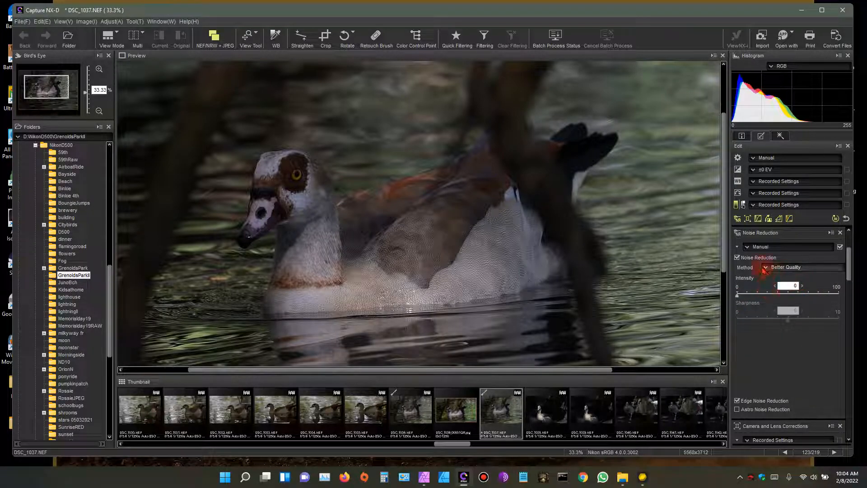
{"action": "left_click", "coordinate": [765, 268]}
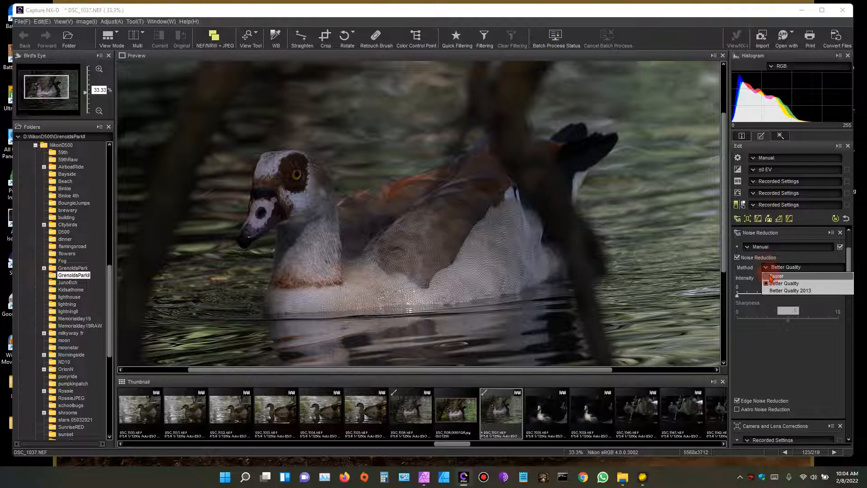
{"action": "left_click", "coordinate": [770, 276]}
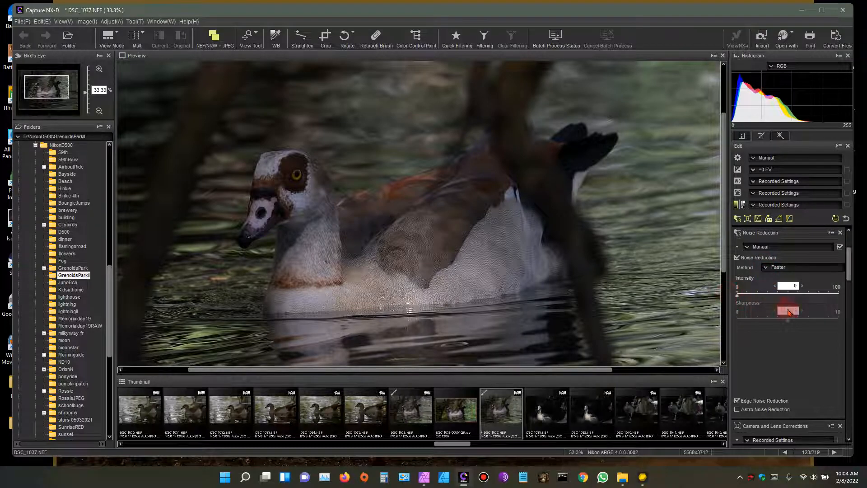
{"action": "left_click", "coordinate": [768, 268]}
{"action": "left_click", "coordinate": [774, 291]}
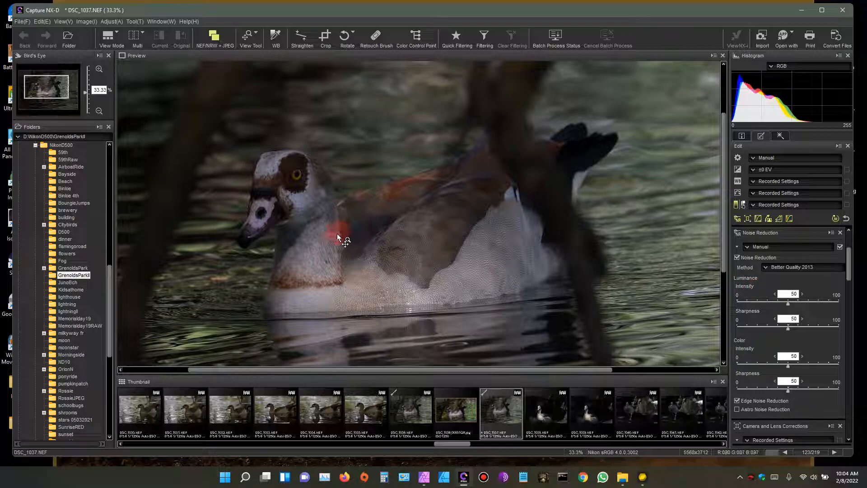
- Inspect the goose's plumage at 66.67% and 50% magnification, and reduce the preview to 25%
{"action": "left_click", "coordinate": [99, 69]}
{"action": "left_click", "coordinate": [99, 69]}
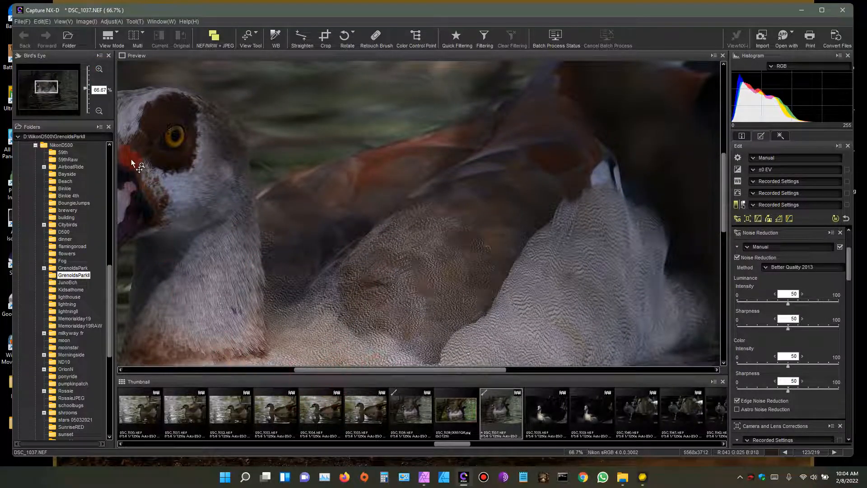
{"action": "left_click", "coordinate": [99, 111]}
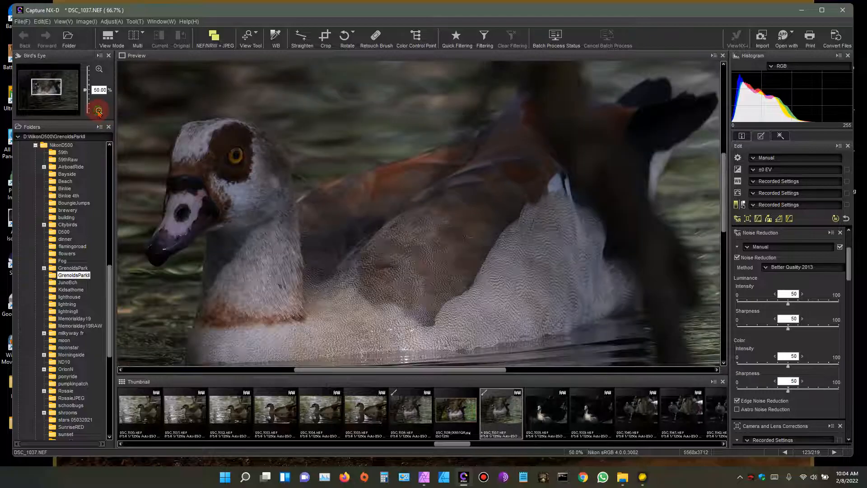
{"action": "left_click", "coordinate": [99, 111]}
{"action": "left_click", "coordinate": [99, 111]}
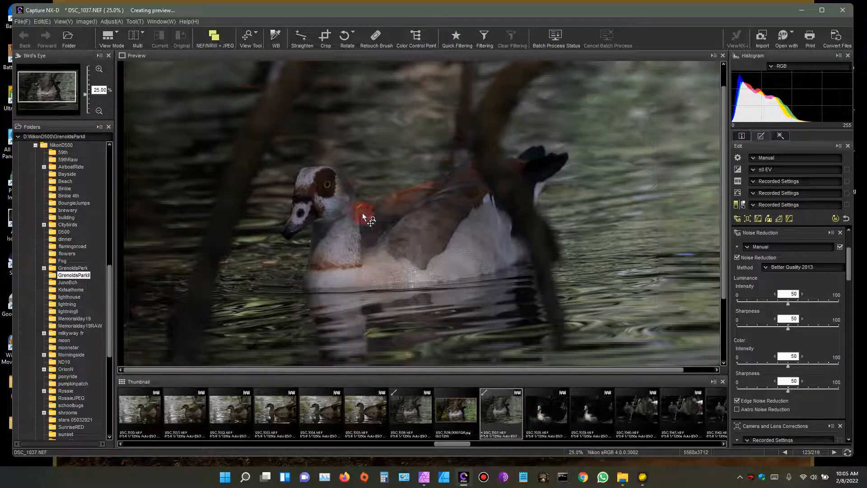
- Show the focus point overlay on DSC_1037.NEF and view where it falls around the goose
{"action": "left_click", "coordinate": [94, 22]}
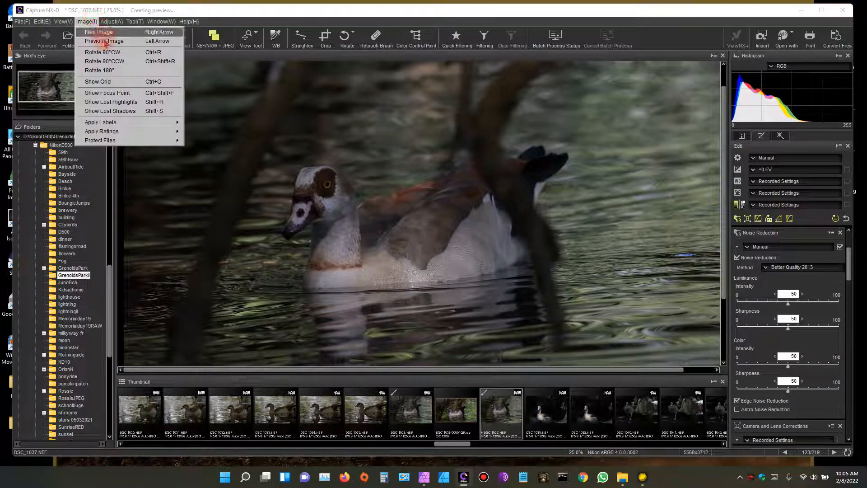
{"action": "left_click", "coordinate": [110, 90]}
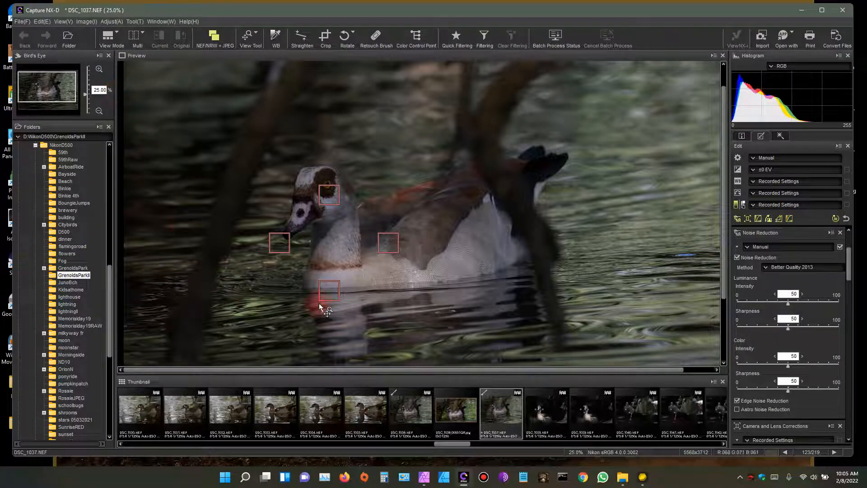
{"action": "scroll", "coordinate": [324, 253], "scroll_direction": "down", "scroll_amount": 1}
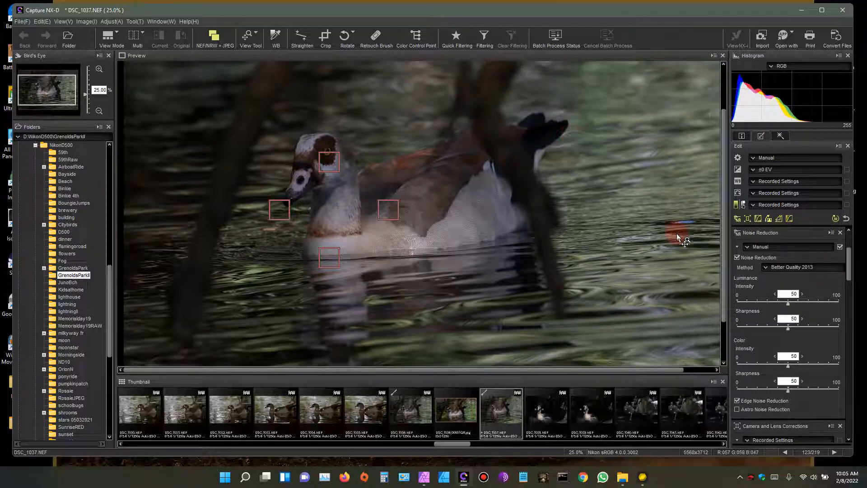
- Switch to NX Studio and add a color control point on the goose's back in DSC_1014.NEF with brightness -56 and size 1
{"action": "left_click", "coordinate": [643, 478]}
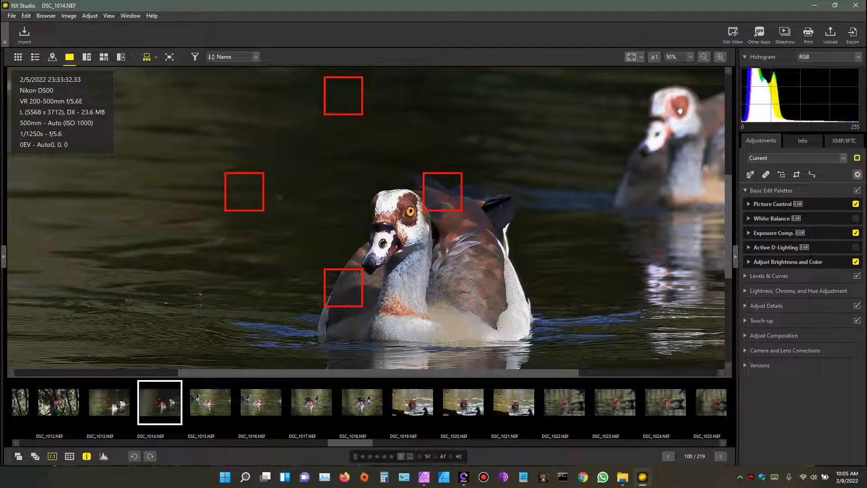
{"action": "left_click", "coordinate": [781, 174]}
{"action": "left_click", "coordinate": [450, 196]}
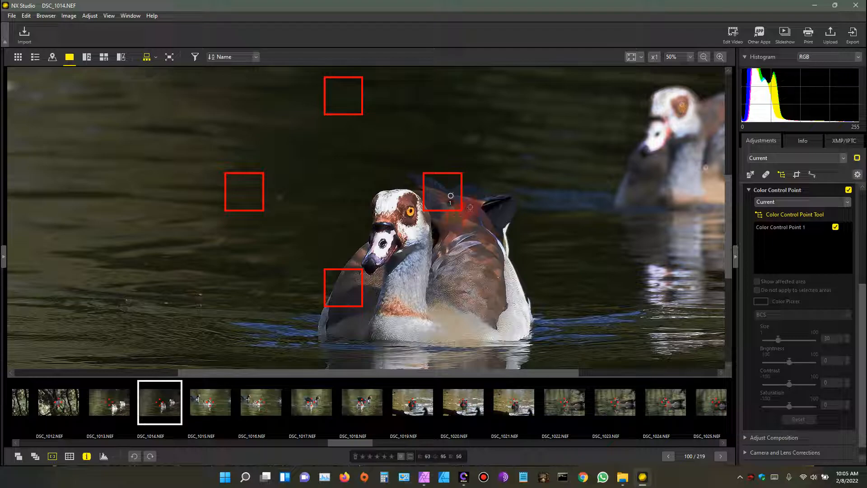
{"action": "left_click", "coordinate": [451, 196]}
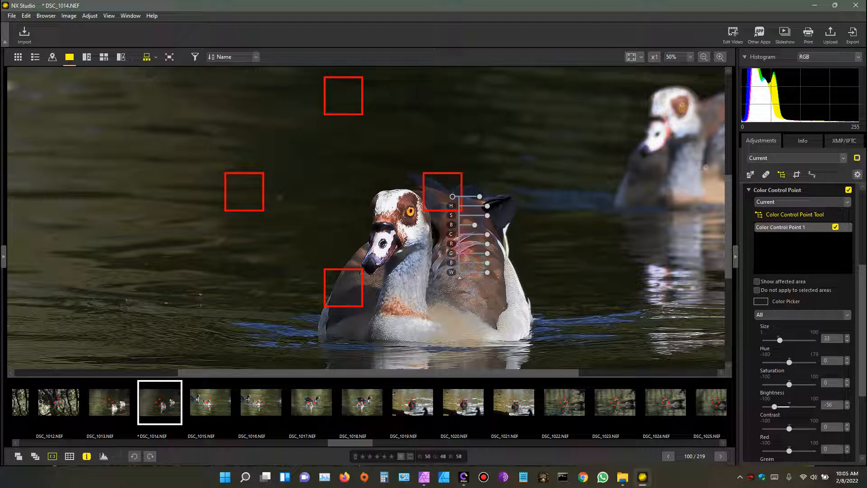
{"action": "left_click_drag", "start_coordinate": [480, 196], "coordinate": [473, 208]}
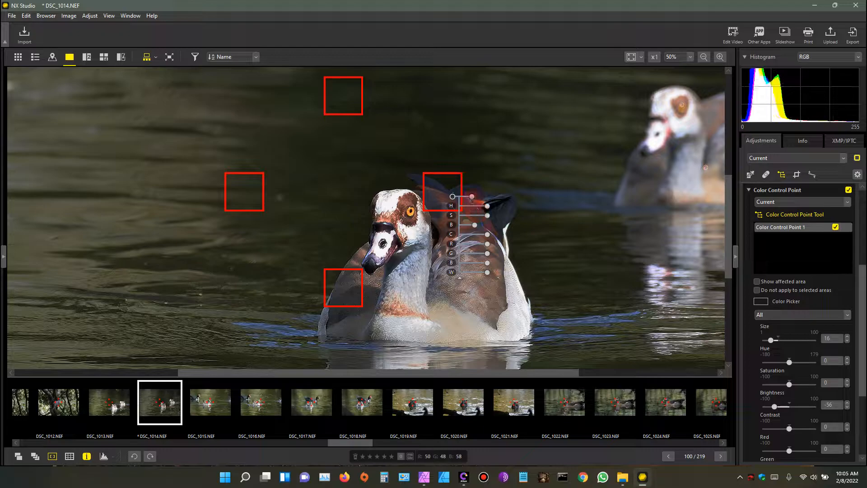
{"action": "left_click_drag", "start_coordinate": [472, 197], "coordinate": [466, 197]}
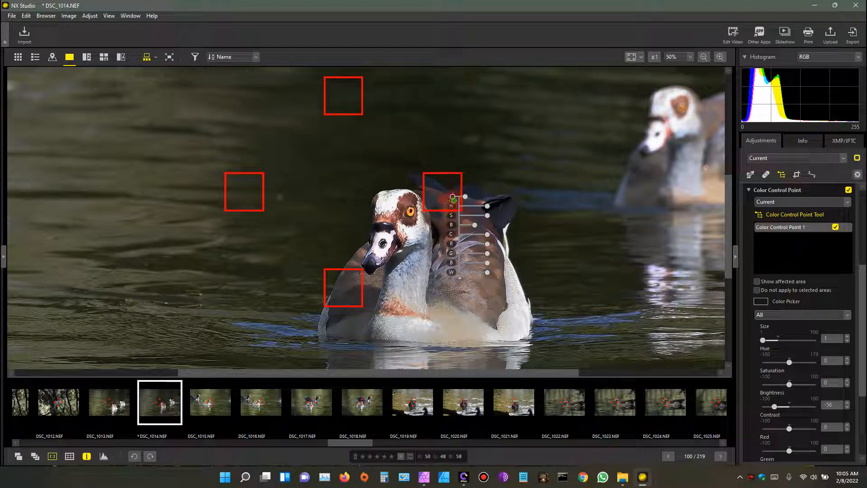
- Add two more color control points, one on the goose's back and one beside its eye, setting the latter's size to 12
{"action": "left_click", "coordinate": [454, 199]}
{"action": "left_click", "coordinate": [453, 200]}
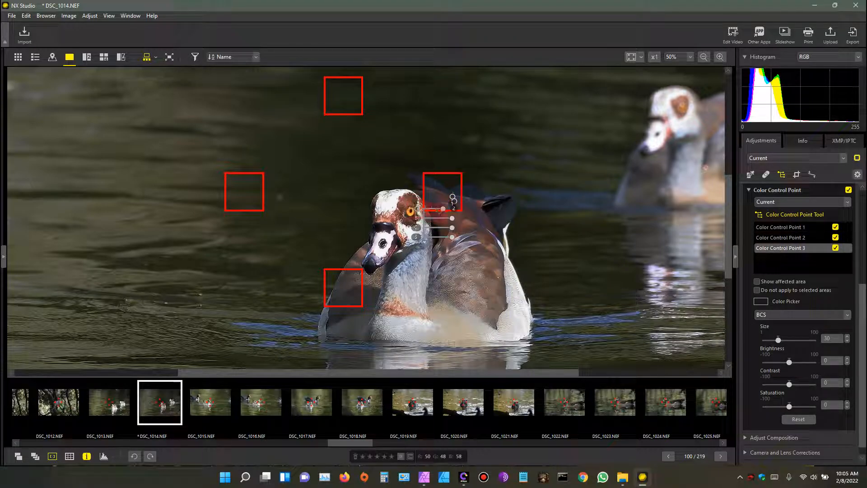
{"action": "left_click_drag", "start_coordinate": [443, 211], "coordinate": [436, 217]}
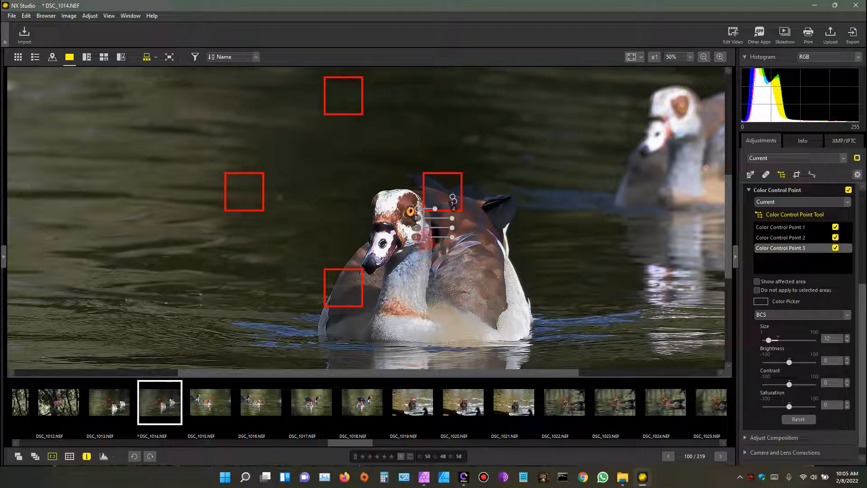
- Add a fourth color control point at the base of the goose's neck with all parameters, size 13 and brightness -60
{"action": "left_click", "coordinate": [424, 240]}
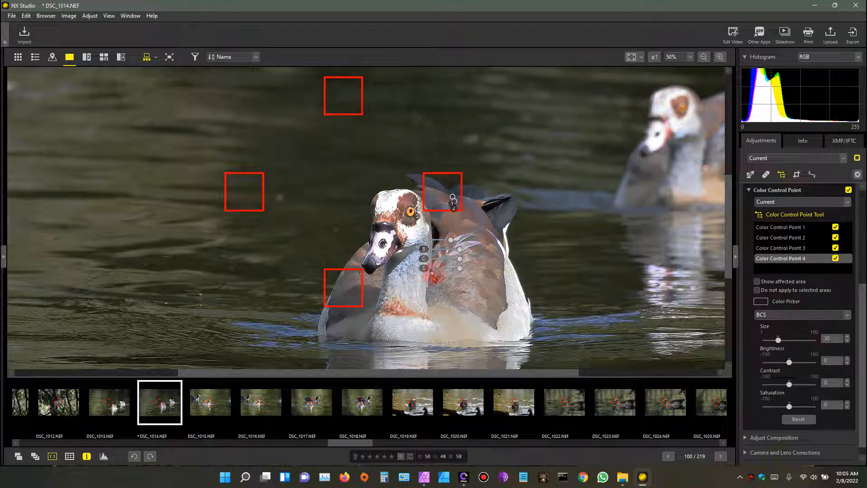
{"action": "left_click", "coordinate": [431, 275]}
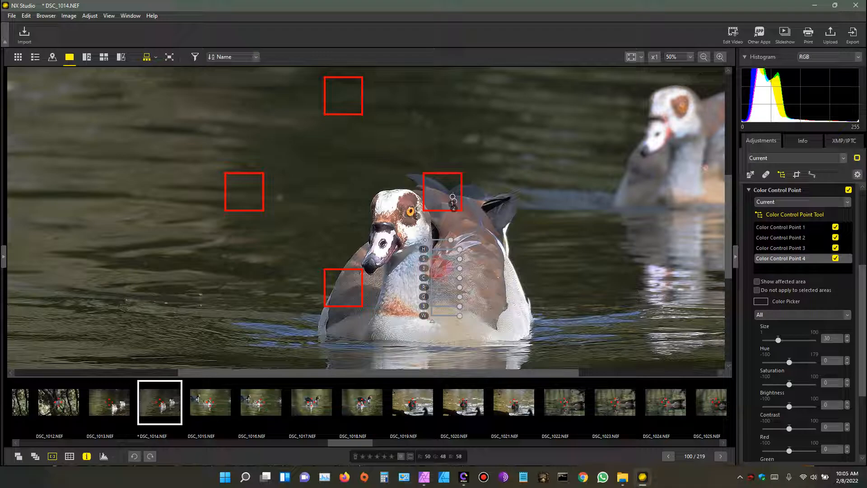
{"action": "mouse_move", "coordinate": [460, 267]}
{"action": "left_mouse_down"}
{"action": "mouse_move", "coordinate": [450, 268]}
{"action": "mouse_move", "coordinate": [450, 242]}
{"action": "mouse_move", "coordinate": [441, 244]}
{"action": "mouse_move", "coordinate": [447, 269]}
{"action": "left_mouse_up"}
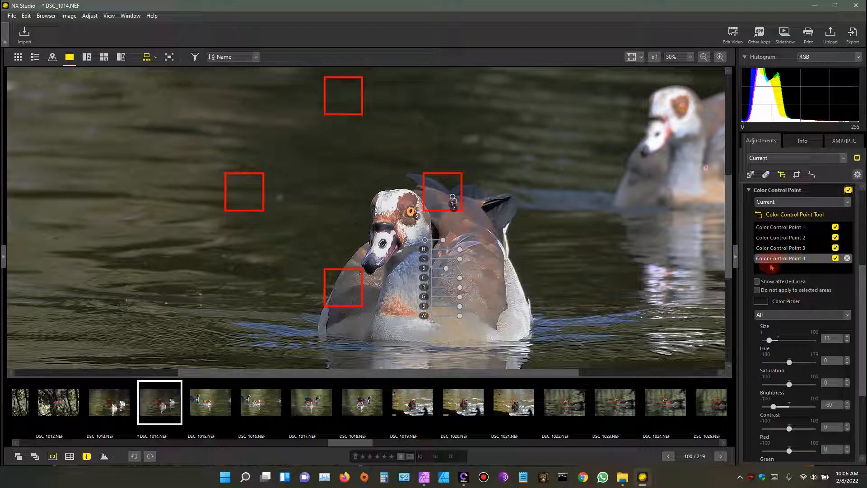
- Turn off all four color control points and the Color Control Point adjustment, and minimize NX Studio to return to Capture NX-D
{"action": "left_click", "coordinate": [836, 259]}
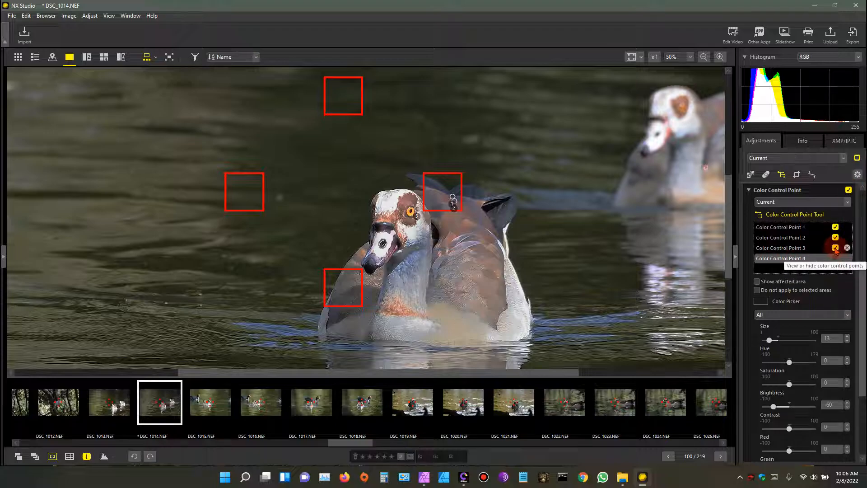
{"action": "left_click", "coordinate": [836, 248]}
{"action": "left_click", "coordinate": [836, 237]}
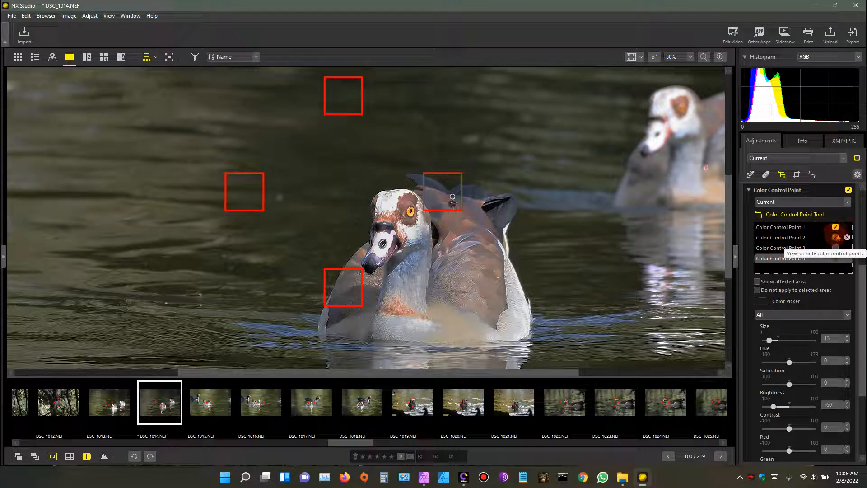
{"action": "left_click", "coordinate": [836, 227]}
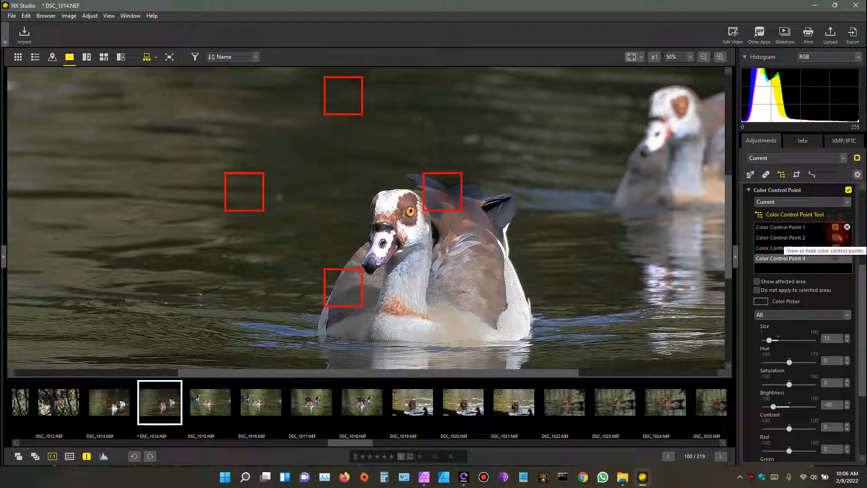
{"action": "left_click", "coordinate": [849, 190]}
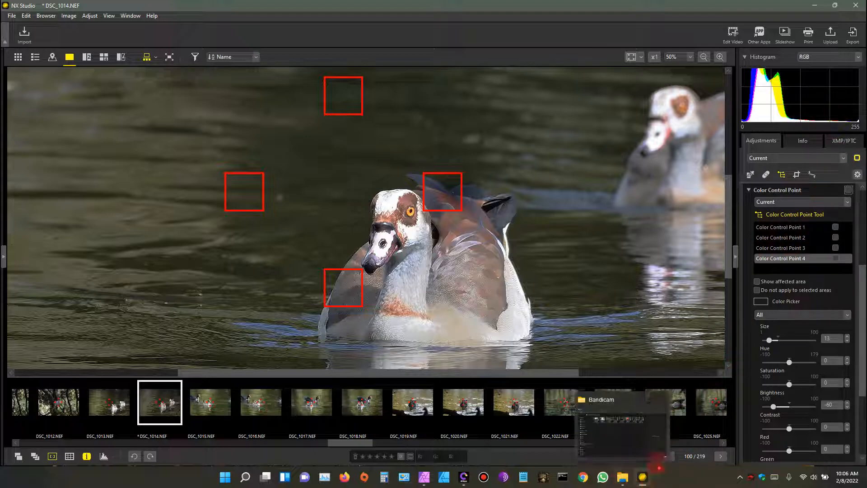
{"action": "left_click", "coordinate": [814, 6]}
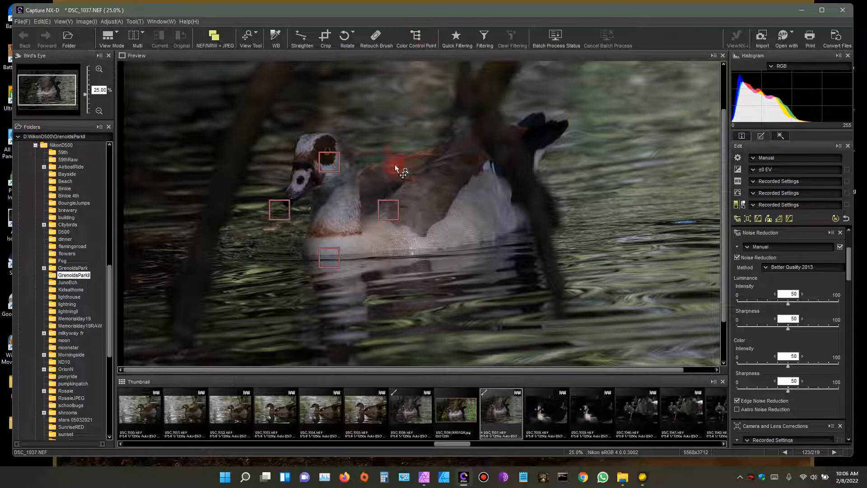
- Place a color control point on the goose's neck in DSC_1037.NEF, show all its parameters and set its size to 34
{"action": "left_click", "coordinate": [416, 36]}
{"action": "left_click", "coordinate": [341, 183]}
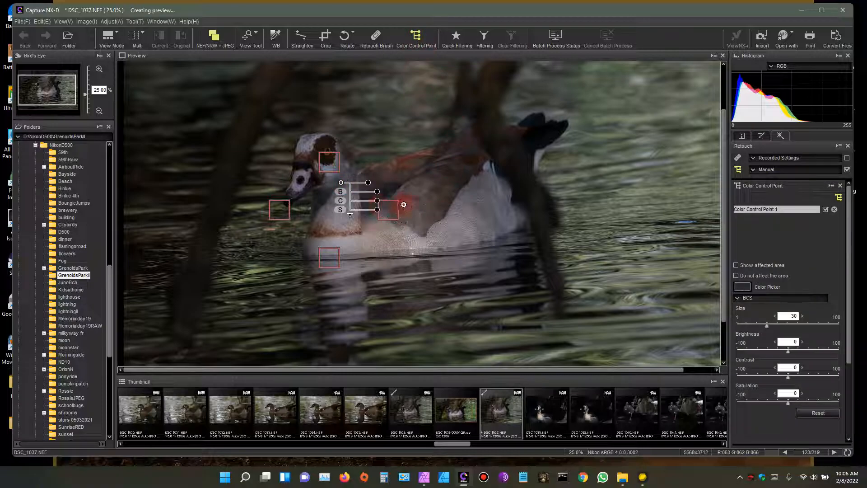
{"action": "left_click", "coordinate": [350, 217]}
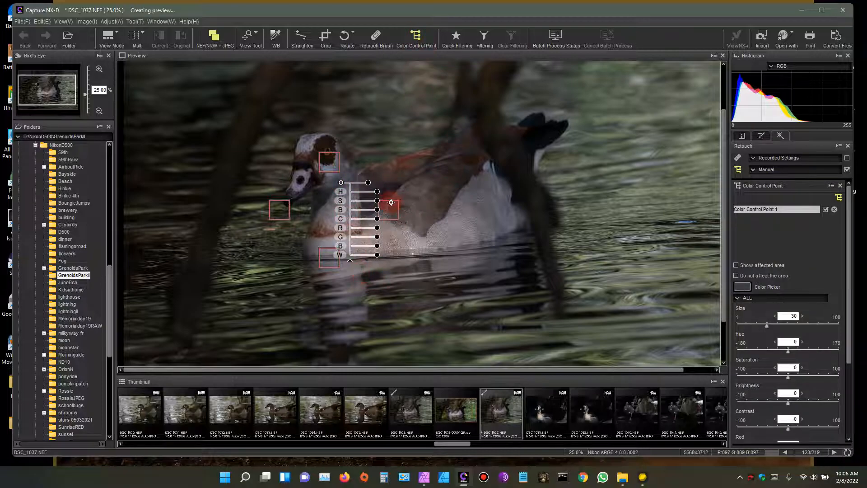
{"action": "left_click_drag", "start_coordinate": [368, 183], "coordinate": [364, 184]}
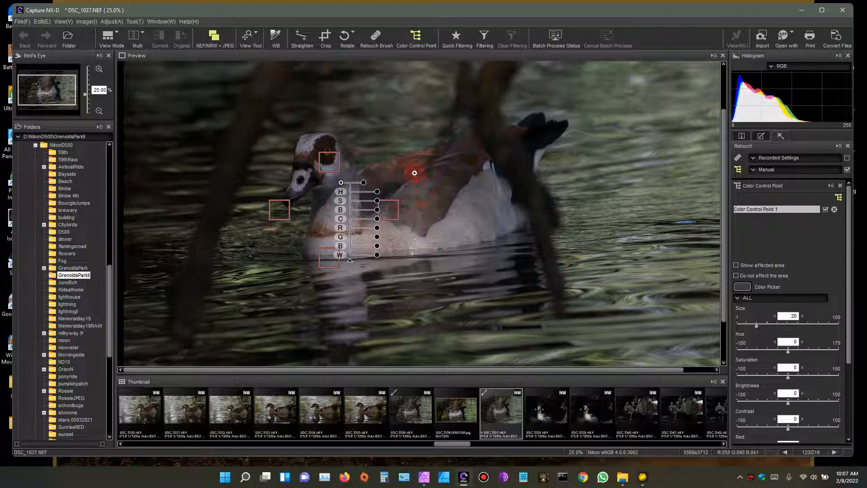
{"action": "mouse_move", "coordinate": [364, 182]}
{"action": "left_mouse_down"}
{"action": "mouse_move", "coordinate": [373, 185]}
{"action": "mouse_move", "coordinate": [364, 185]}
{"action": "mouse_move", "coordinate": [368, 196]}
{"action": "left_mouse_up"}
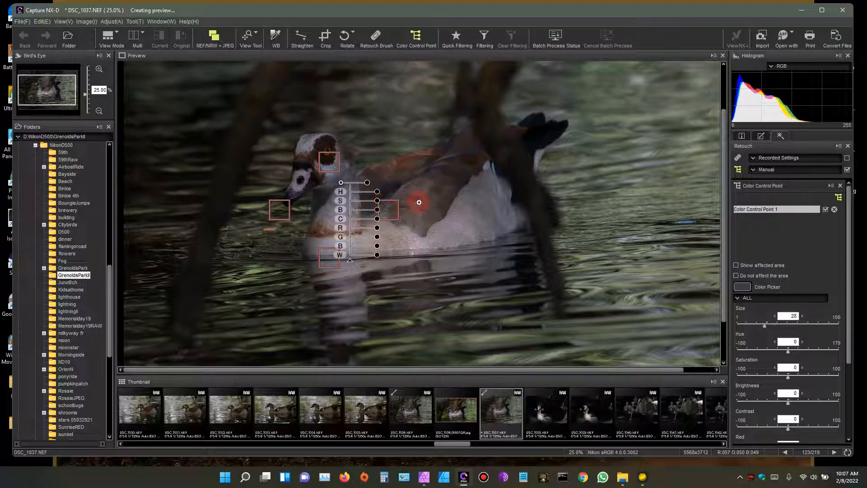
{"action": "left_click", "coordinate": [368, 184]}
{"action": "left_click", "coordinate": [368, 184]}
{"action": "left_click_drag", "start_coordinate": [367, 184], "coordinate": [373, 184]}
- Check NX Studio briefly, delete the neck's color control point in Capture NX-D, and return to the Tone and Noise Reduction settings
{"action": "left_click", "coordinate": [643, 477]}
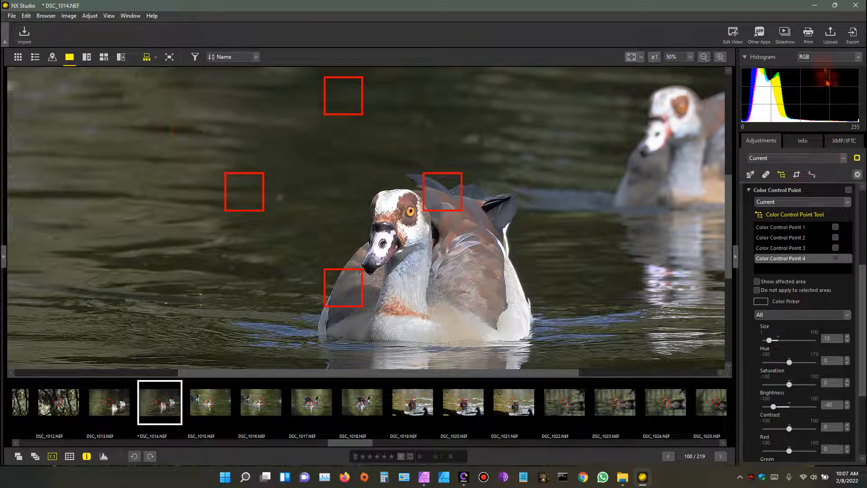
{"action": "left_click", "coordinate": [813, 6]}
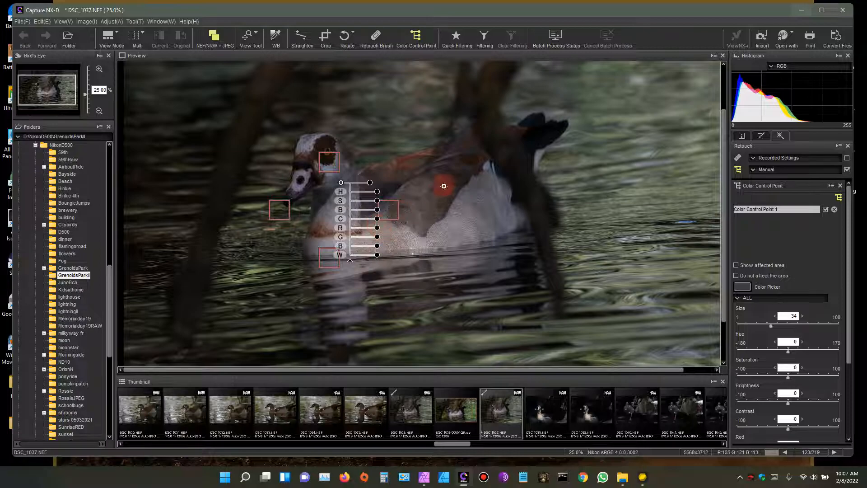
{"action": "left_click", "coordinate": [421, 40]}
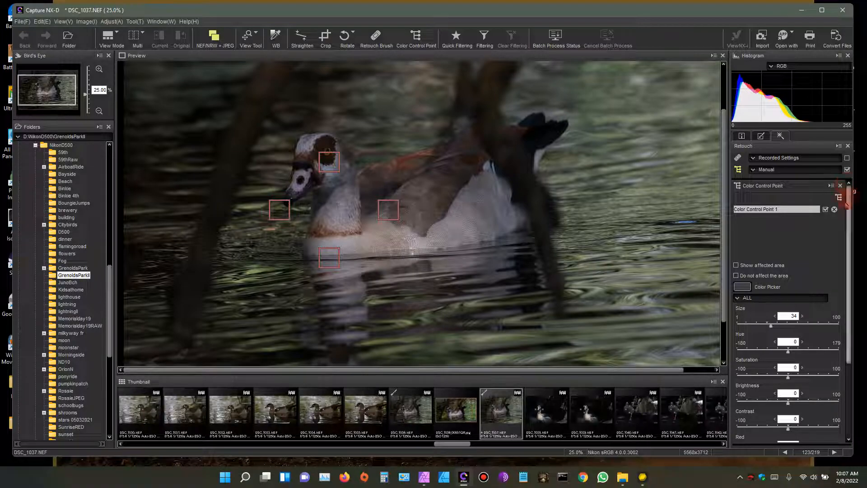
{"action": "left_click", "coordinate": [834, 209]}
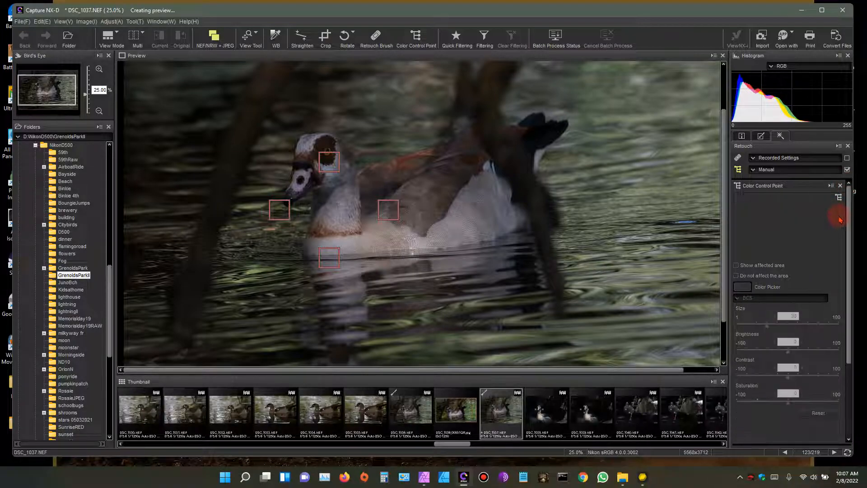
{"action": "left_click", "coordinate": [761, 135]}
{"action": "left_click_drag", "start_coordinate": [849, 262], "coordinate": [849, 237]}
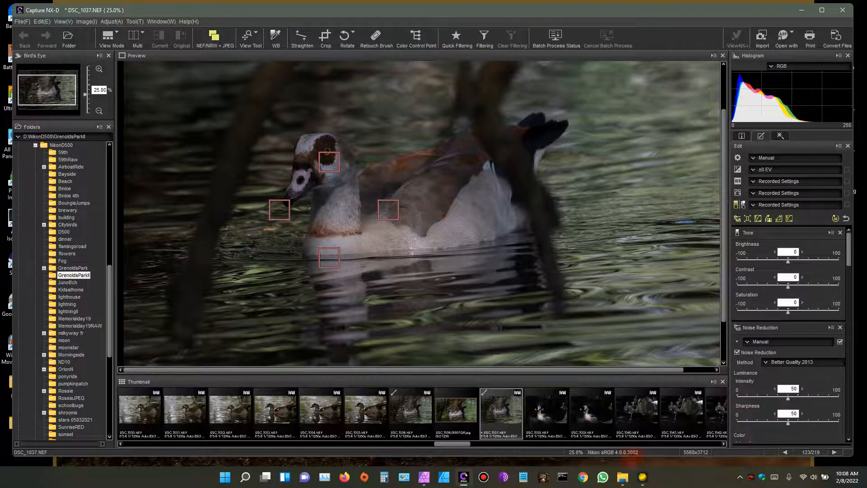
- Switch to NX Studio, reveal and hide its folder and adjustment side panels, and return to Capture NX-D
{"action": "left_click", "coordinate": [643, 477]}
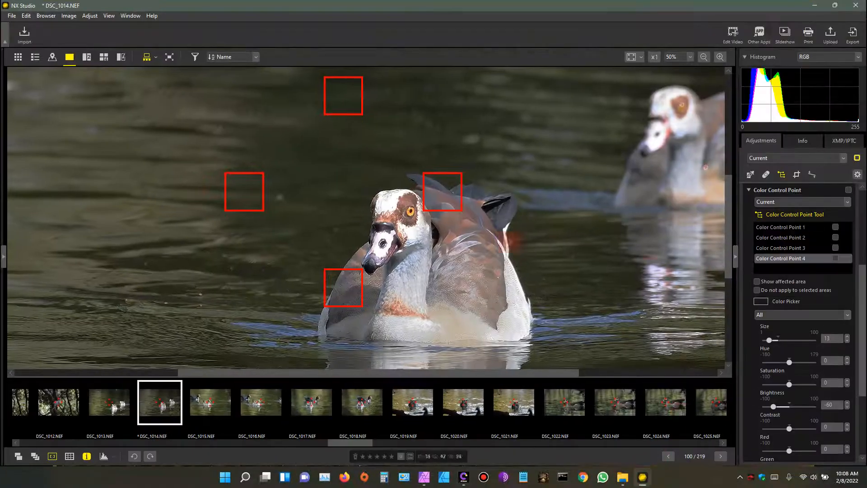
{"action": "left_click", "coordinate": [4, 260]}
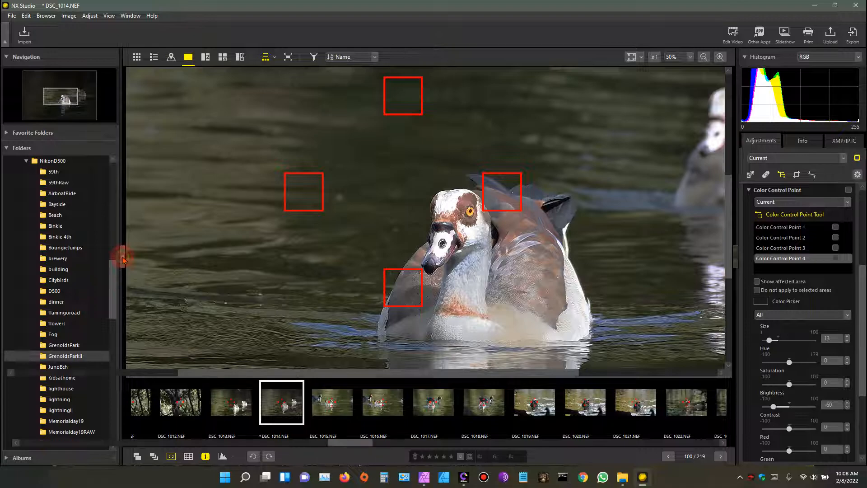
{"action": "left_click", "coordinate": [122, 257]}
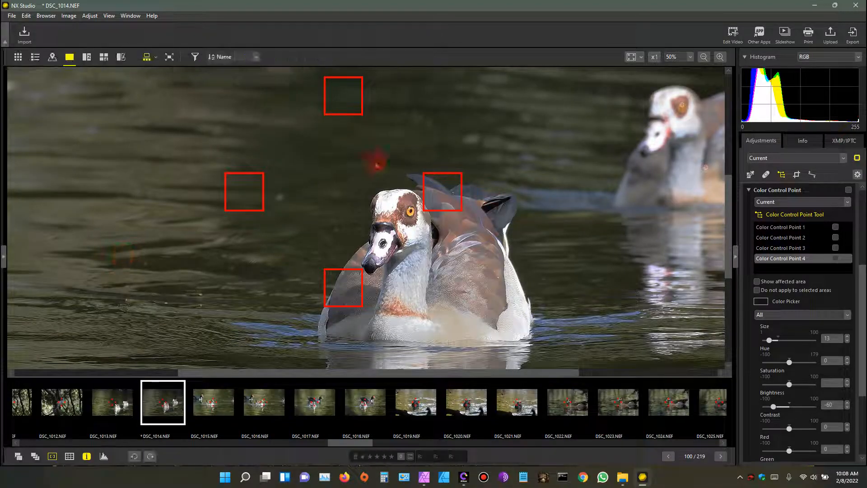
{"action": "left_click", "coordinate": [735, 258]}
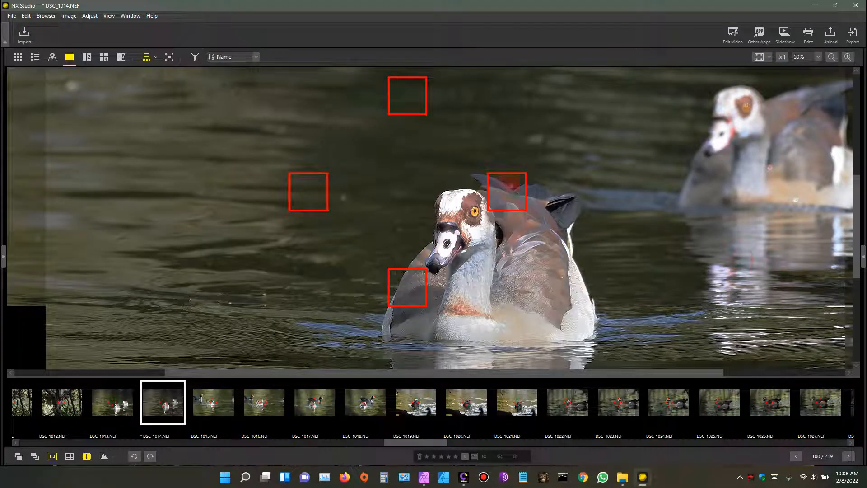
{"action": "left_click", "coordinate": [863, 261]}
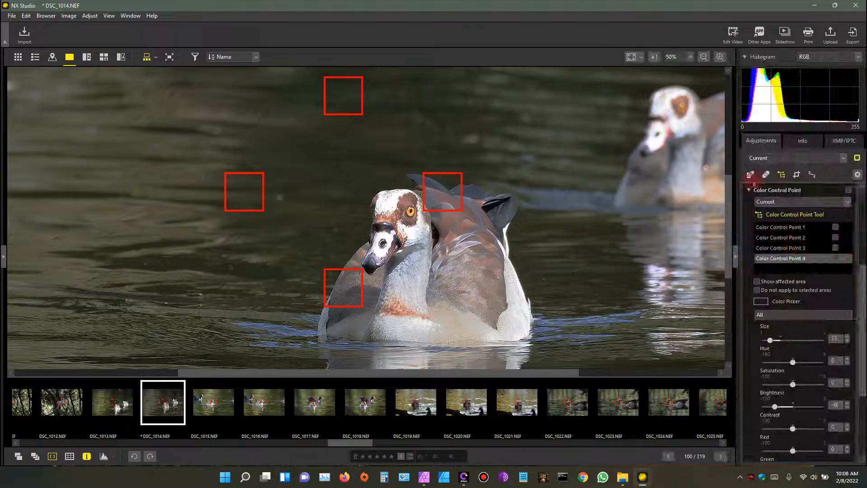
{"action": "left_click", "coordinate": [816, 6]}
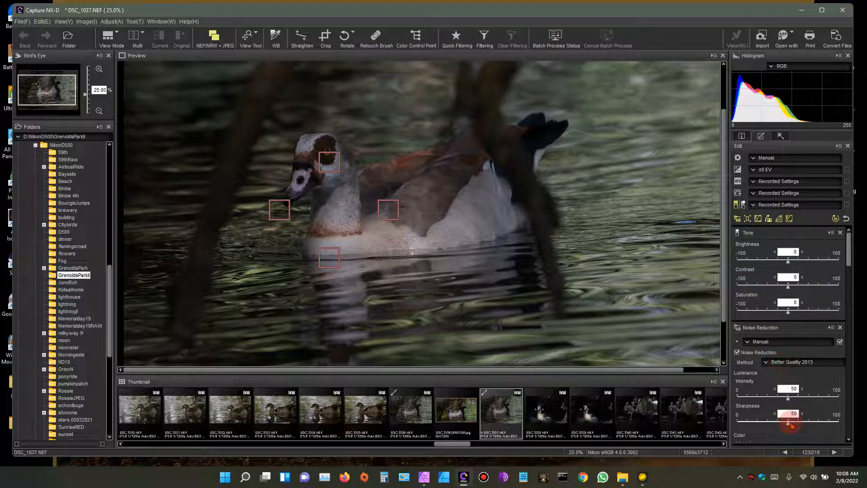
- View the Unsharp Mask settings for DSC_1037.NEF, then bring up Affinity Photo briefly and minimize it
{"action": "left_click", "coordinate": [781, 220]}
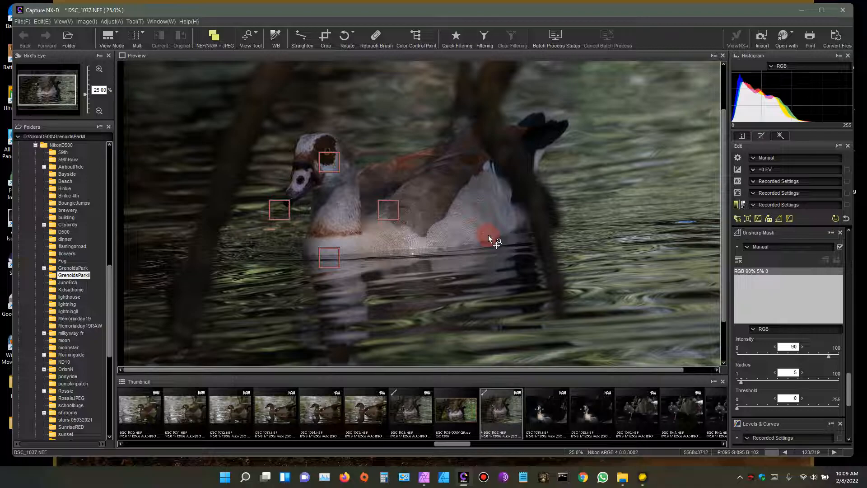
{"action": "left_click", "coordinate": [424, 478]}
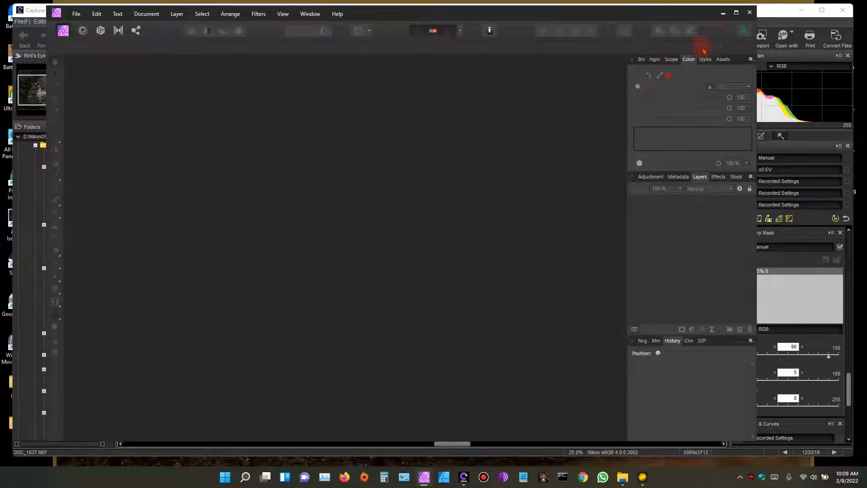
{"action": "left_click", "coordinate": [723, 14]}
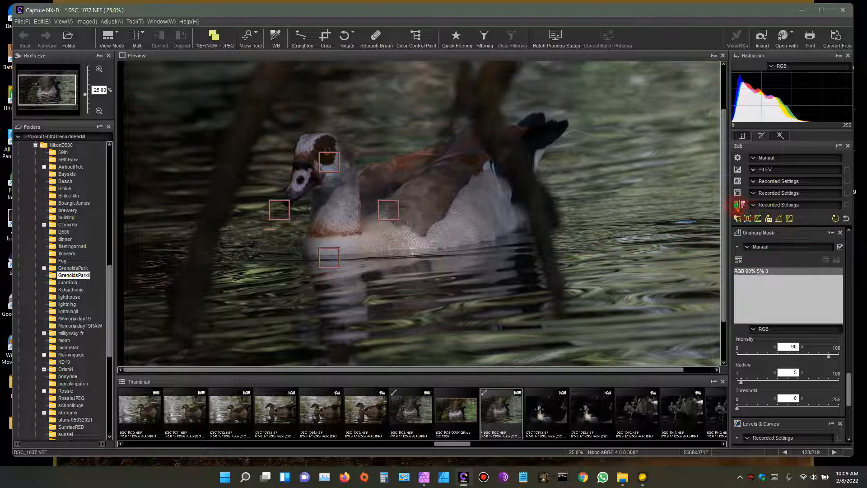
- Raise the Tone brightness of DSC_1037.NEF strongly, then settle it at 12
{"action": "left_click", "coordinate": [737, 205]}
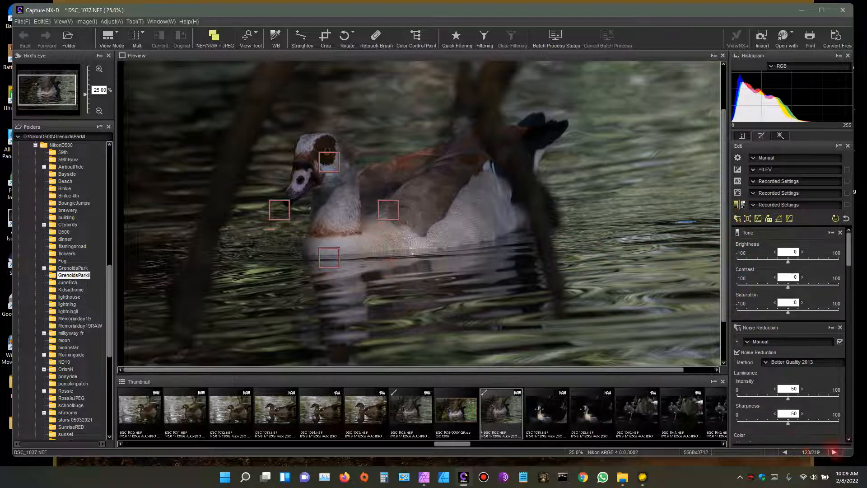
{"action": "left_click_drag", "start_coordinate": [788, 263], "coordinate": [817, 262]}
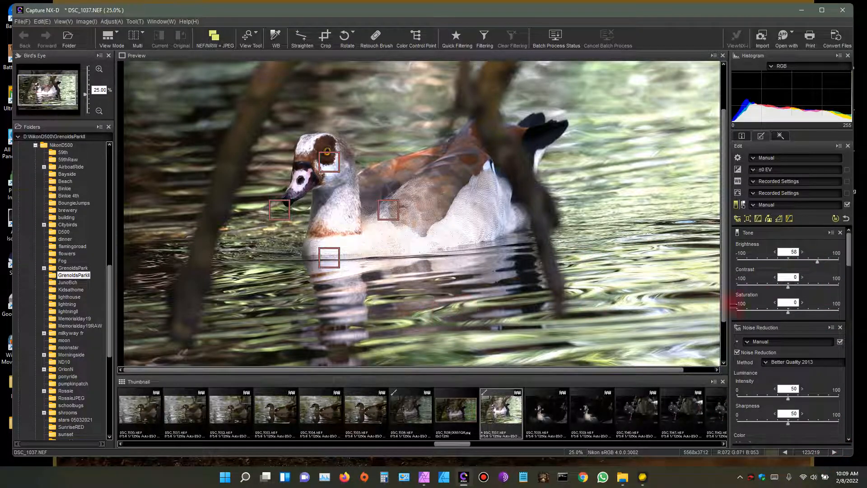
{"action": "left_click_drag", "start_coordinate": [818, 263], "coordinate": [793, 263]}
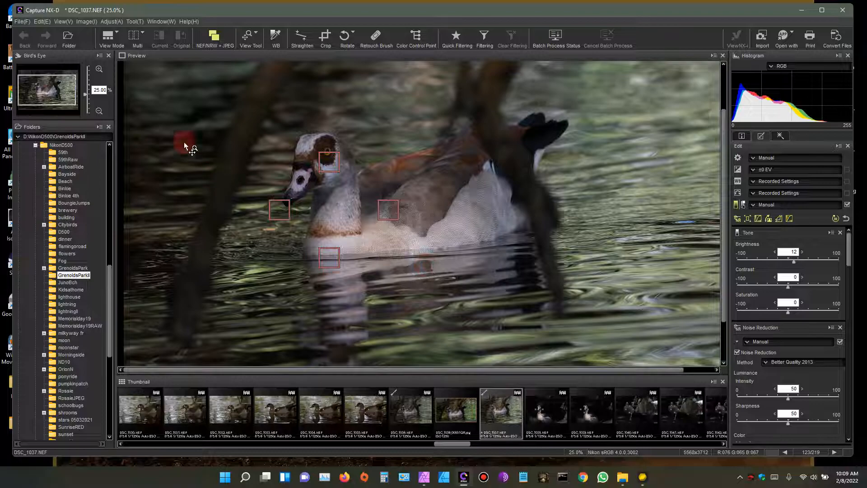
- Examine the goose's feather detail at 50% magnification, then view the whole image at 16.67%
{"action": "left_click", "coordinate": [99, 70]}
{"action": "left_click", "coordinate": [98, 69]}
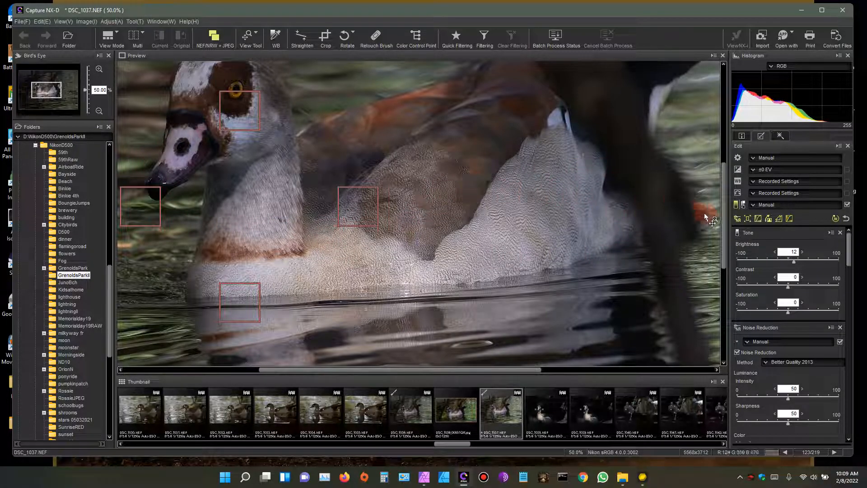
{"action": "left_click_drag", "start_coordinate": [725, 221], "coordinate": [739, 235]}
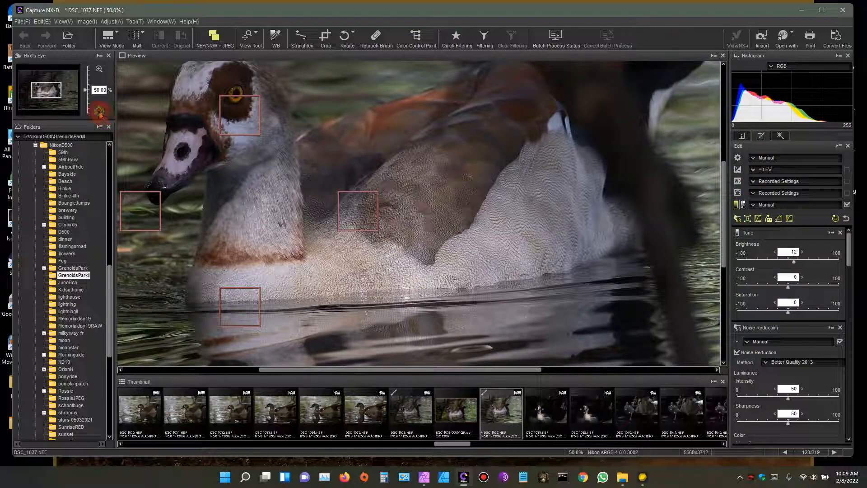
{"action": "left_click", "coordinate": [99, 112]}
{"action": "left_click", "coordinate": [98, 112]}
{"action": "left_click", "coordinate": [99, 112]}
{"action": "left_click", "coordinate": [99, 112]}
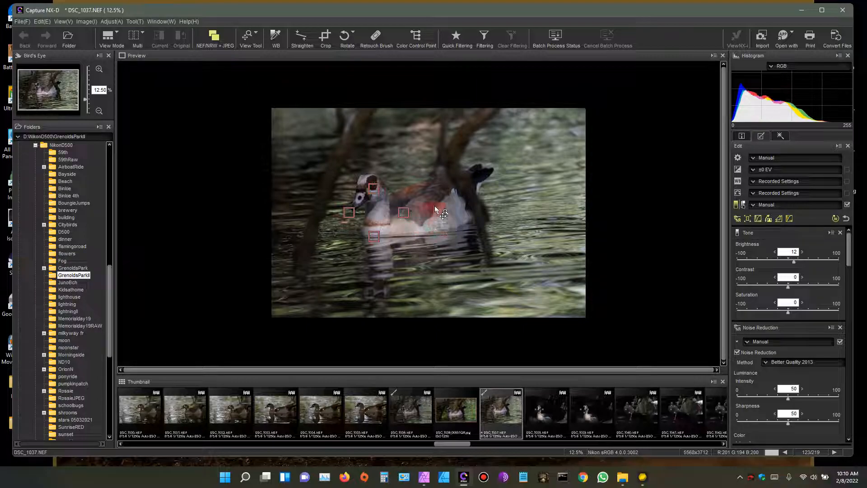
{"action": "left_click", "coordinate": [99, 70]}
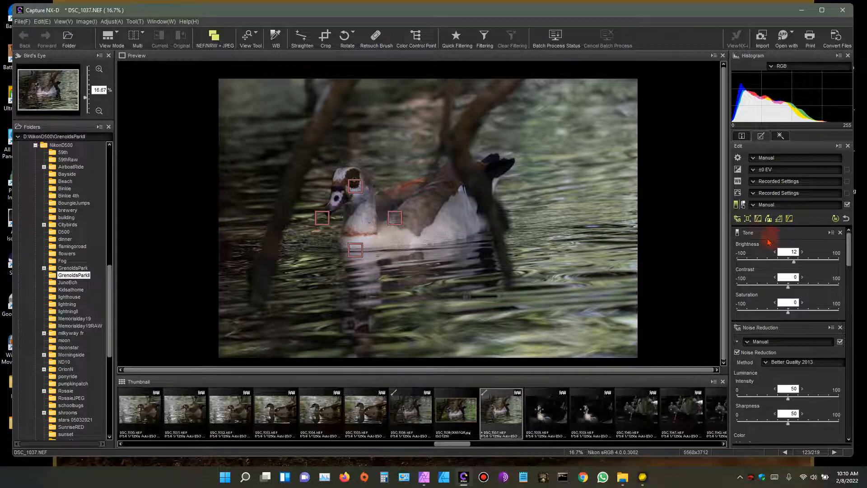
- Try darkening and brightening the image with the RGB curve in Levels & Curves, then reset the curve
{"action": "left_click", "coordinate": [789, 219]}
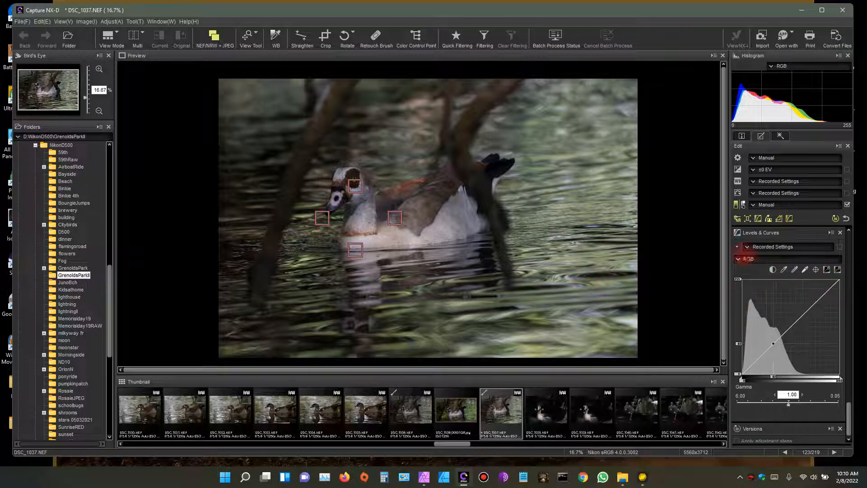
{"action": "left_click_drag", "start_coordinate": [773, 343], "coordinate": [796, 339]}
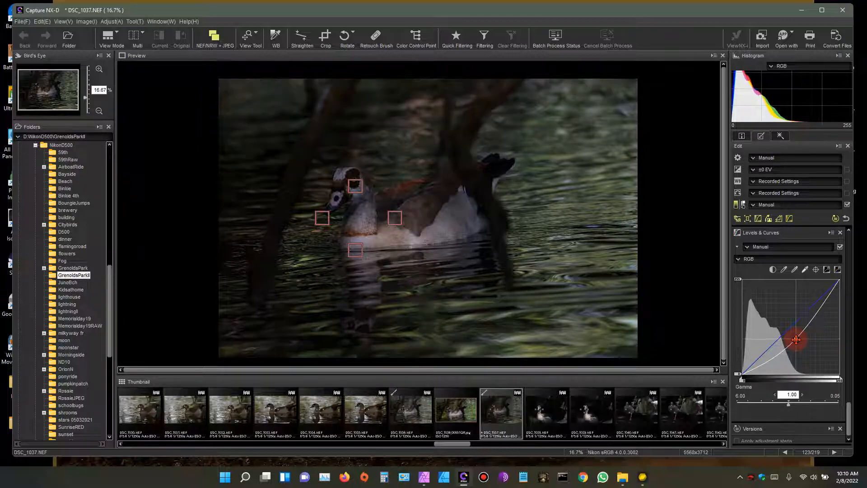
{"action": "left_click_drag", "start_coordinate": [796, 340], "coordinate": [785, 320]}
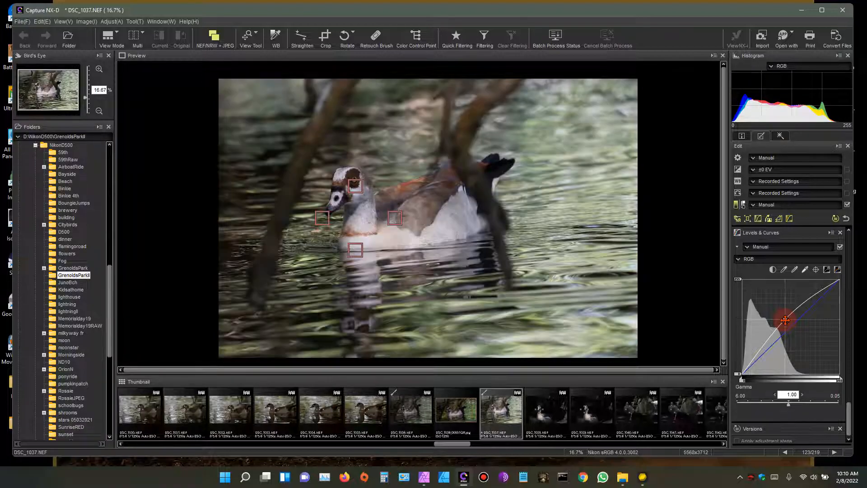
{"action": "left_click_drag", "start_coordinate": [786, 320], "coordinate": [787, 321]}
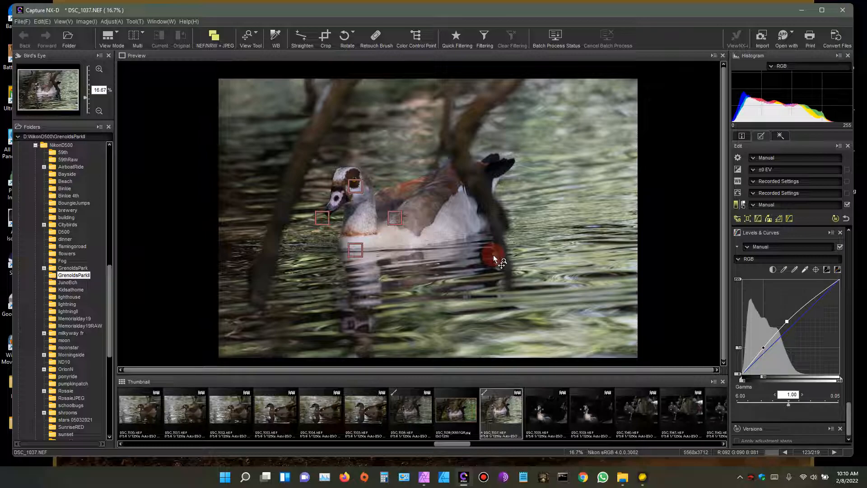
{"action": "mouse_move", "coordinate": [763, 348]}
{"action": "left_mouse_down"}
{"action": "mouse_move", "coordinate": [775, 334]}
{"action": "mouse_move", "coordinate": [773, 350]}
{"action": "left_mouse_up"}
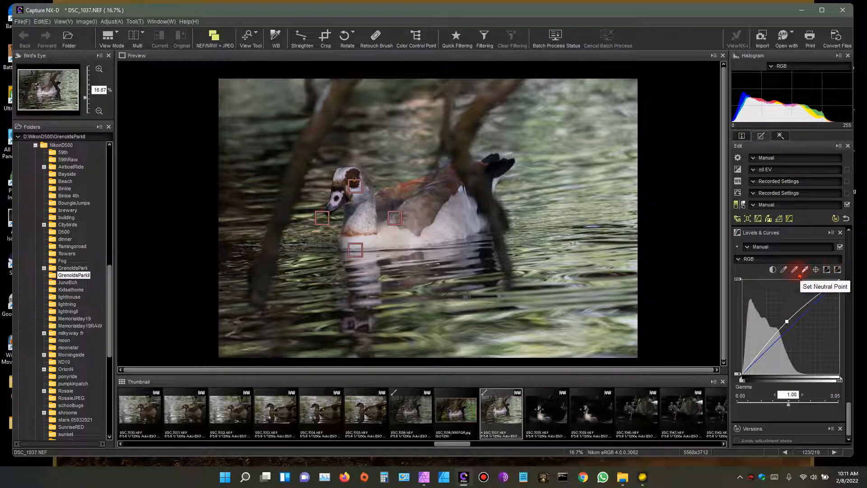
{"action": "left_click", "coordinate": [838, 269]}
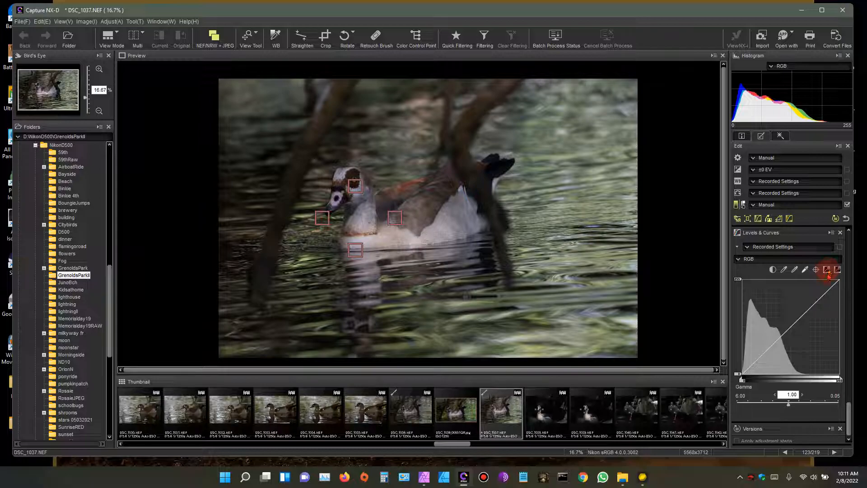
- Try pulling the Green channel curve down in Levels & Curves, then reset it to a straight line
{"action": "left_click", "coordinate": [738, 260]}
{"action": "left_click", "coordinate": [753, 284]}
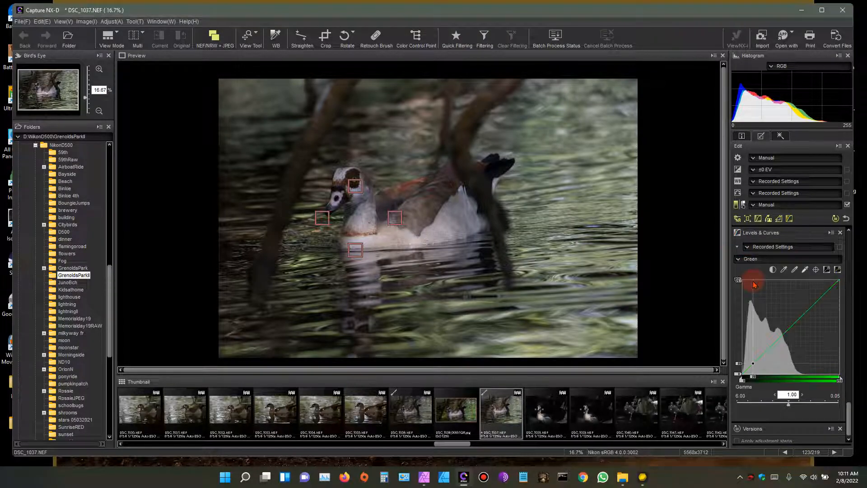
{"action": "left_click_drag", "start_coordinate": [792, 316], "coordinate": [799, 333]}
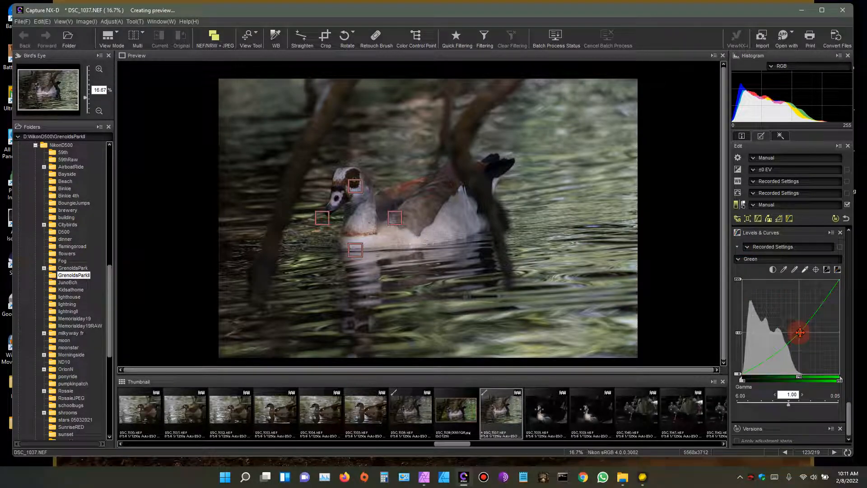
{"action": "left_click", "coordinate": [826, 270]}
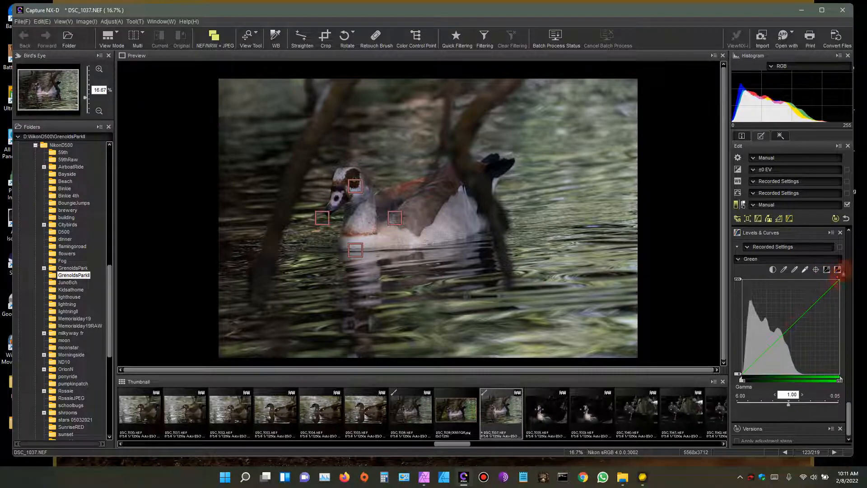
- Try automatic contrast on the RGB channel in Levels & Curves for DSC_1037.NEF
{"action": "left_click", "coordinate": [741, 260]}
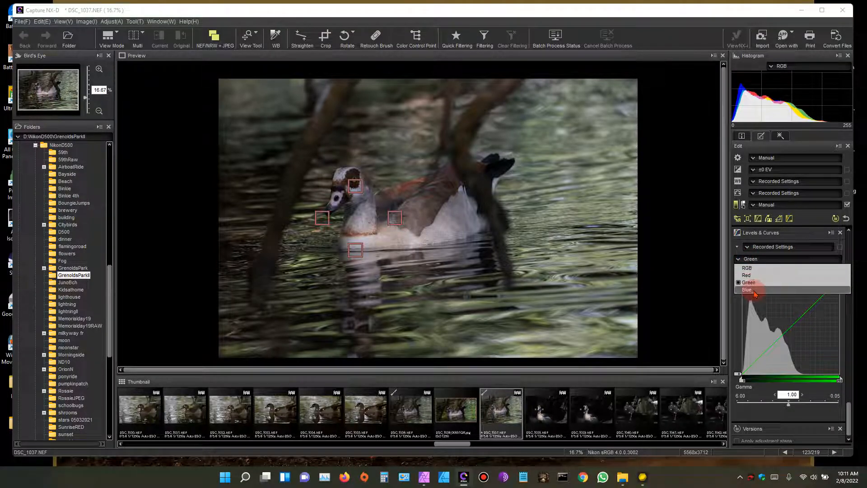
{"action": "left_click", "coordinate": [747, 268]}
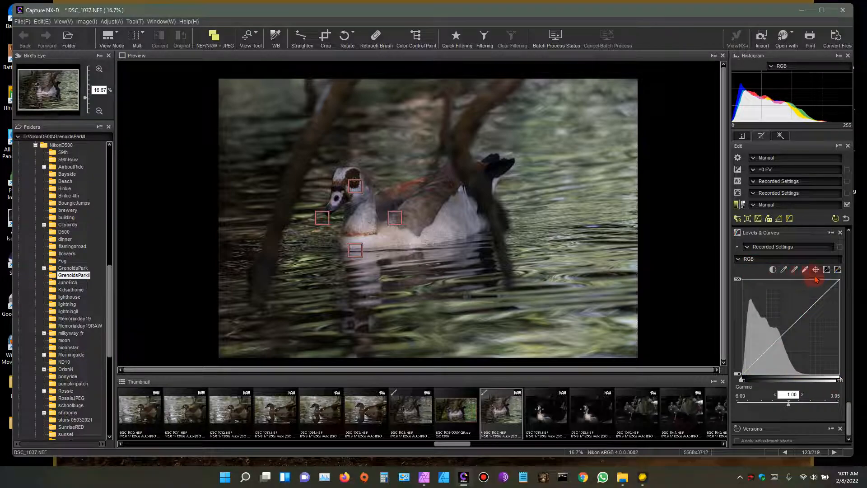
{"action": "left_click", "coordinate": [774, 269]}
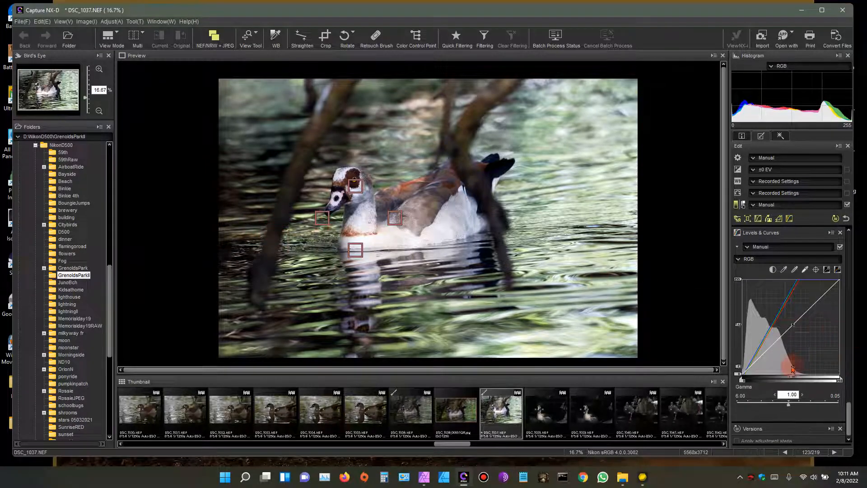
- Lower the Tone brightness of DSC_1037.NEF to 0
{"action": "left_click", "coordinate": [737, 205]}
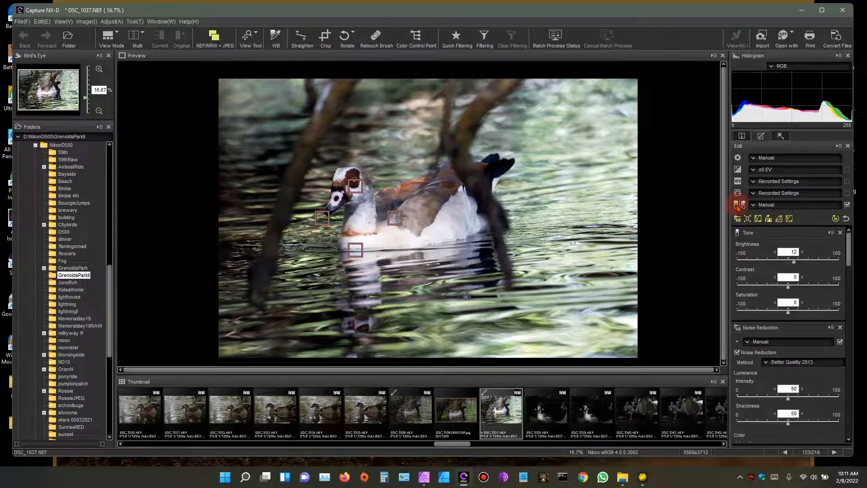
{"action": "left_click_drag", "start_coordinate": [788, 261], "coordinate": [790, 263]}
{"action": "left_click", "coordinate": [789, 261]}
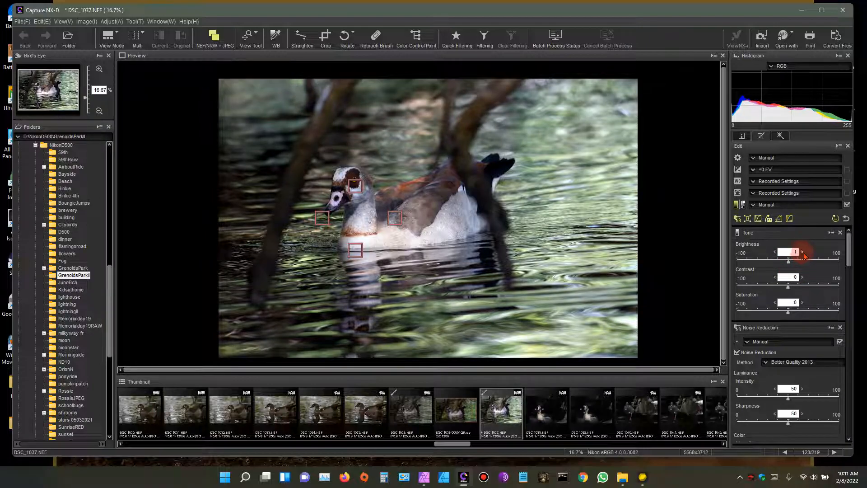
{"action": "left_click", "coordinate": [802, 252]}
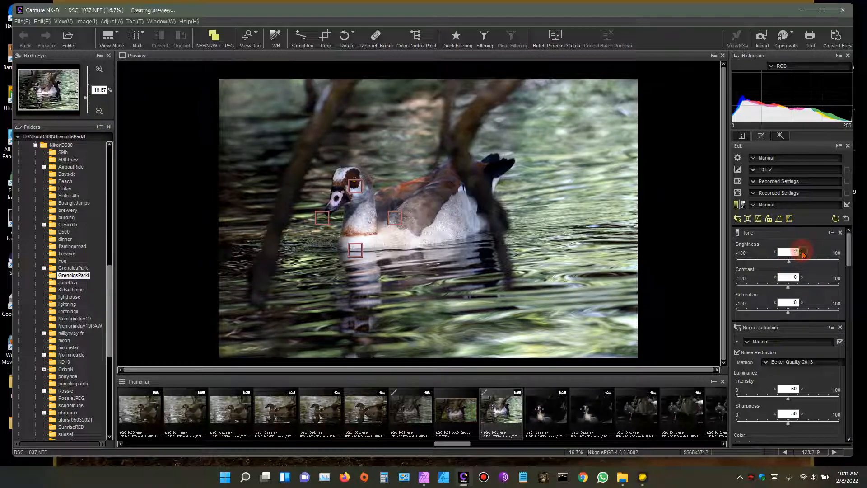
{"action": "left_click", "coordinate": [775, 253]}
{"action": "left_click", "coordinate": [775, 253]}
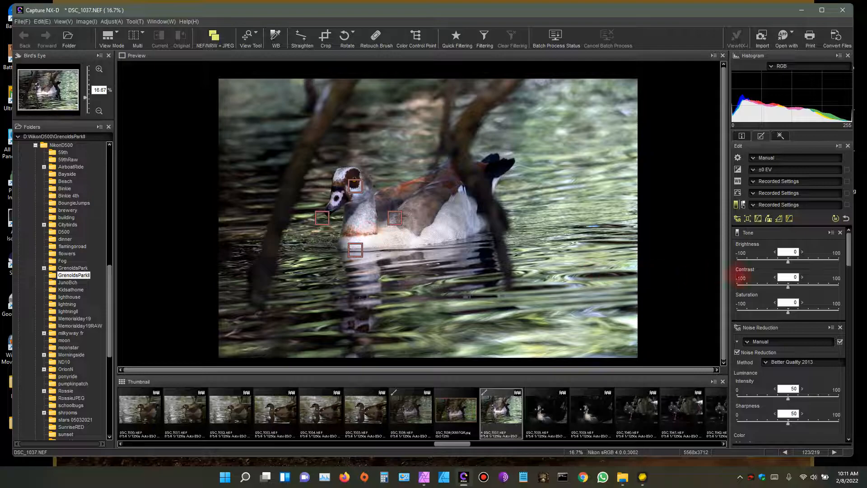
- Examine the auto-contrast effect on the goose at 50% magnification, then reset the Levels & Curves adjustment
{"action": "left_click", "coordinate": [790, 219]}
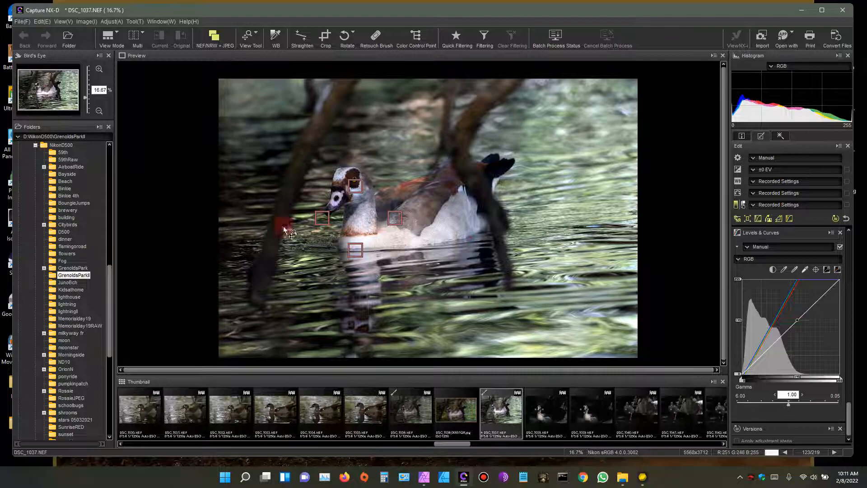
{"action": "left_click", "coordinate": [99, 69]}
{"action": "left_click", "coordinate": [99, 69]}
{"action": "left_click", "coordinate": [99, 69]}
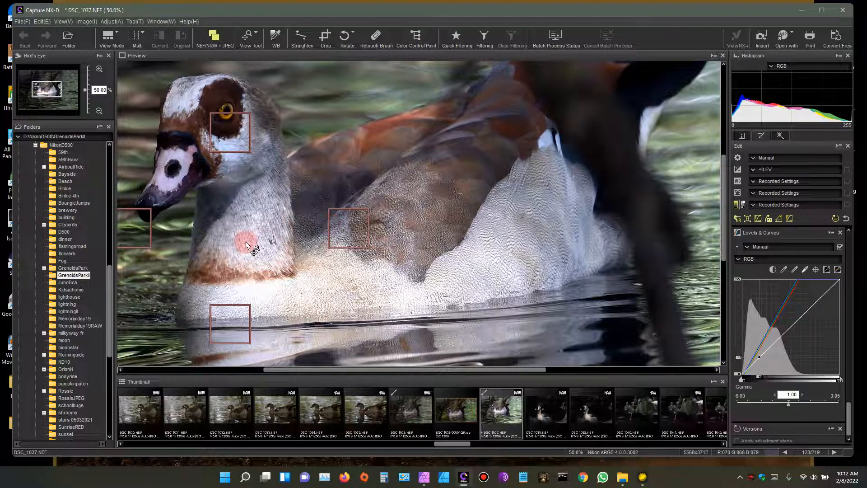
{"action": "left_click", "coordinate": [99, 111]}
{"action": "left_click", "coordinate": [99, 111]}
{"action": "left_click", "coordinate": [99, 112]}
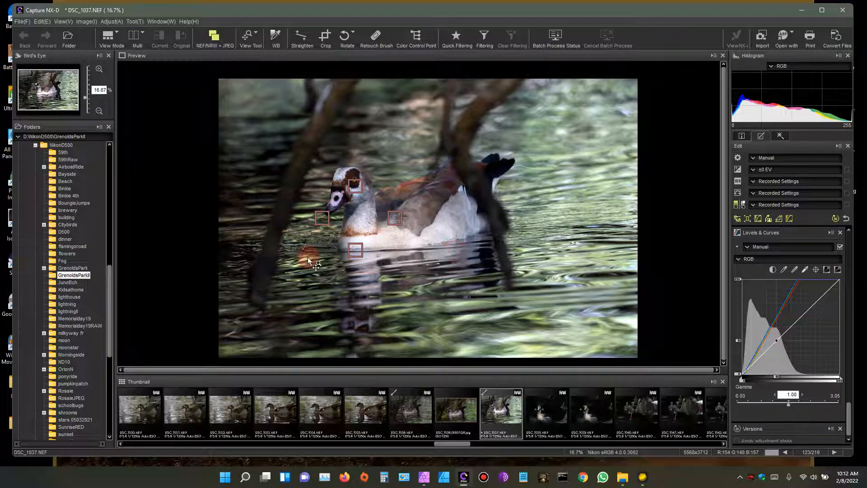
{"action": "left_click", "coordinate": [837, 270]}
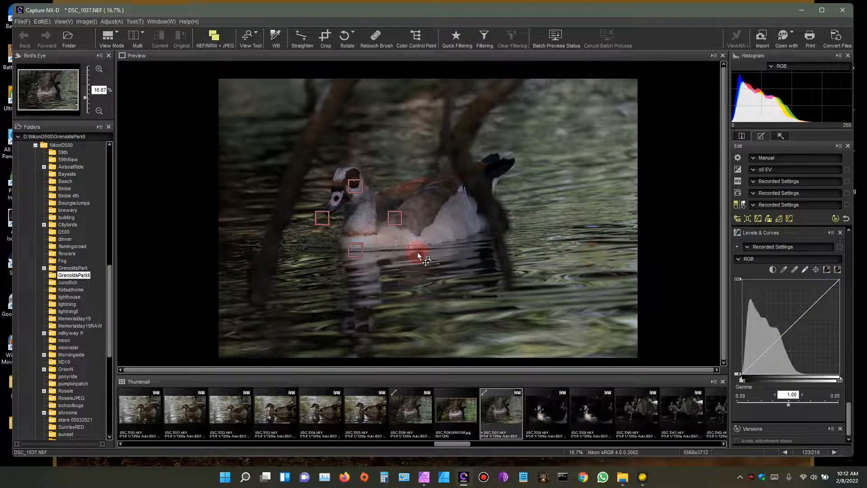
- Set the Tone brightness to 22 and check the goose's feather detail at 50% magnification before viewing the whole image
{"action": "left_click", "coordinate": [736, 206]}
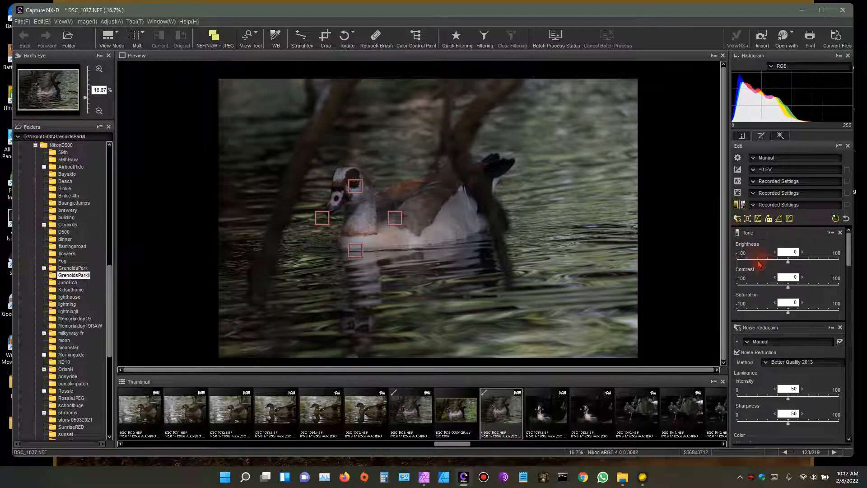
{"action": "left_click", "coordinate": [798, 262]}
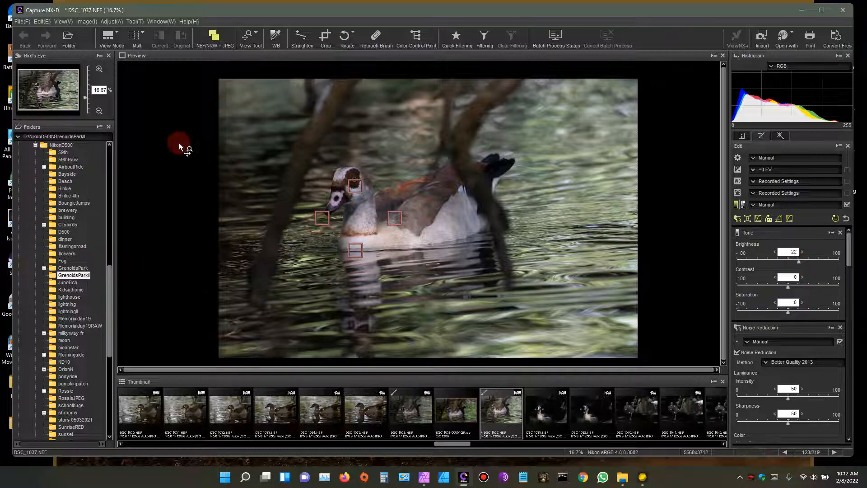
{"action": "left_click", "coordinate": [99, 69]}
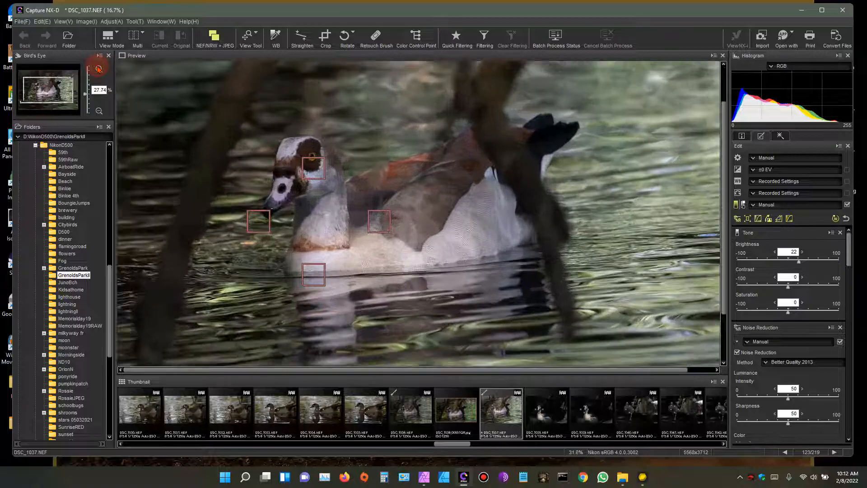
{"action": "left_click", "coordinate": [98, 68]}
{"action": "left_click", "coordinate": [99, 69]}
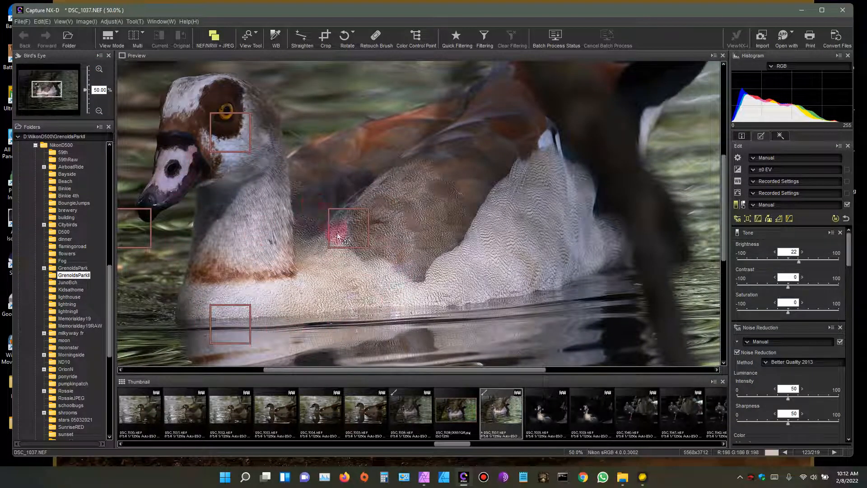
{"action": "left_click", "coordinate": [99, 111]}
{"action": "left_click", "coordinate": [99, 111]}
{"action": "left_click", "coordinate": [99, 111]}
{"action": "left_click", "coordinate": [99, 111]}
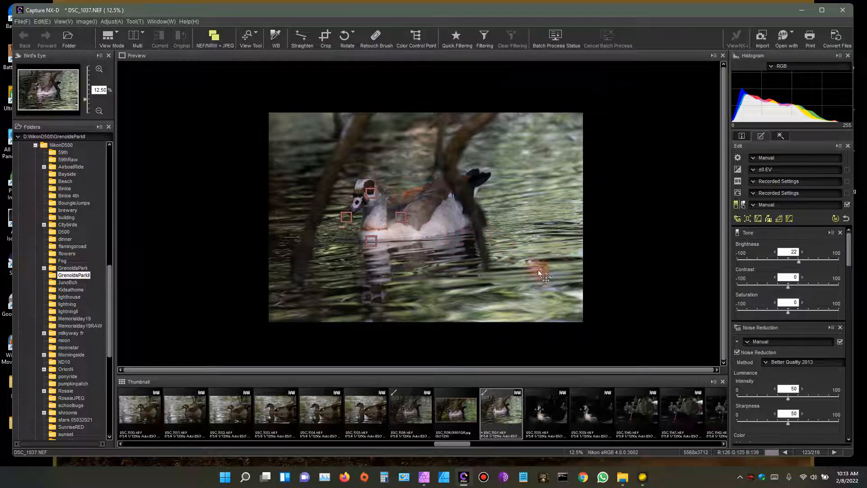
- Set the Picture Control's sharpening to 2.00, mid-range sharpening to 1.00 and clarity to 0.50
{"action": "left_click_drag", "start_coordinate": [849, 245], "coordinate": [861, 275]}
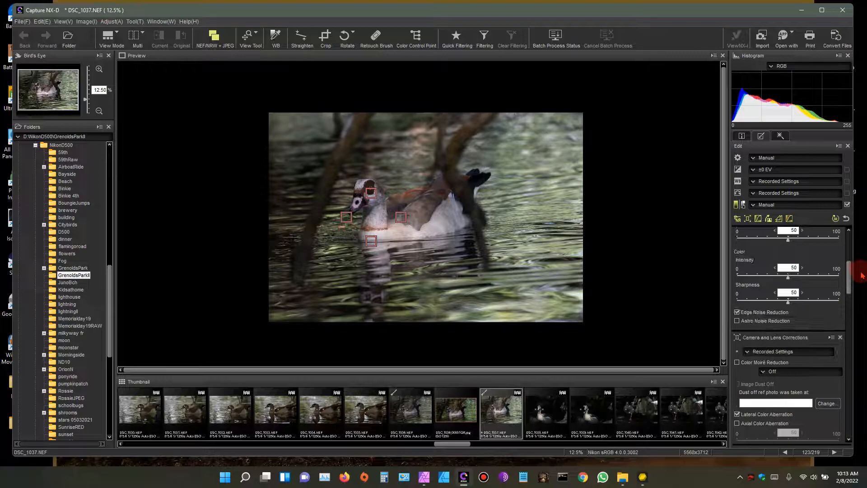
{"action": "left_click", "coordinate": [738, 193]}
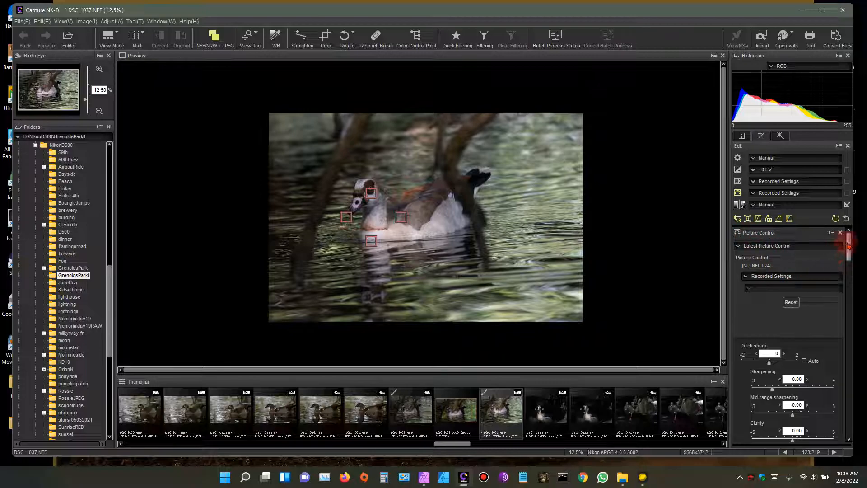
{"action": "scroll", "coordinate": [849, 243], "scroll_direction": "down", "scroll_amount": 4}
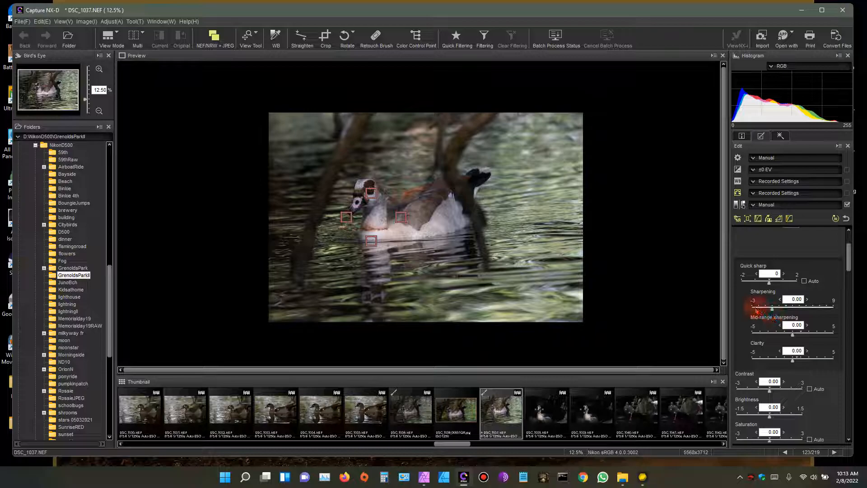
{"action": "left_click", "coordinate": [787, 308]}
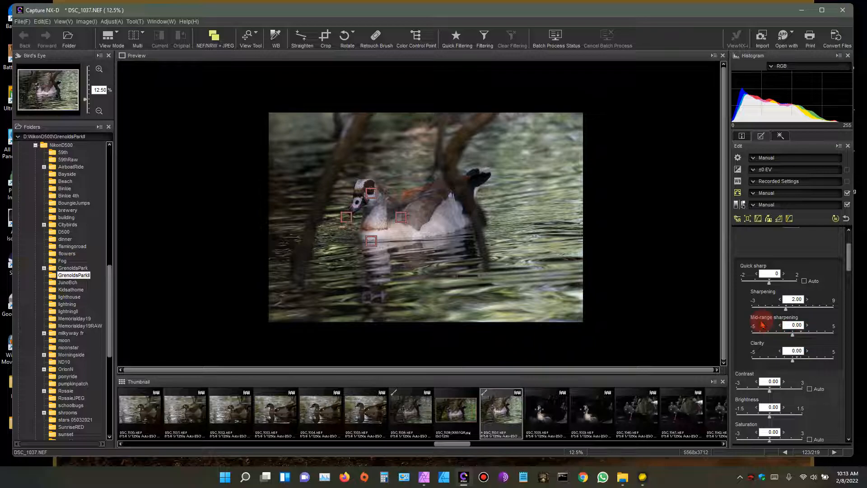
{"action": "left_click", "coordinate": [801, 336]}
{"action": "left_click", "coordinate": [797, 358]}
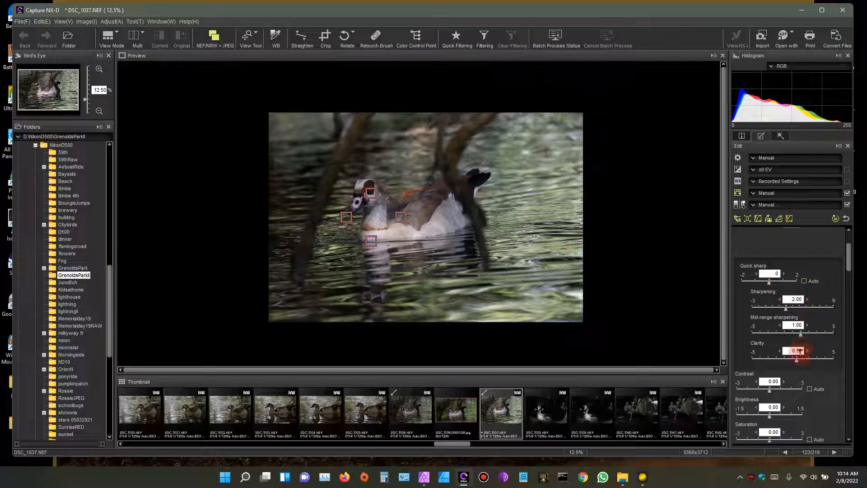
- Examine the sharpened detail on the goose's breast, neck and head at 50% magnification
{"action": "left_click", "coordinate": [99, 69]}
{"action": "left_click", "coordinate": [99, 69]}
{"action": "left_click", "coordinate": [99, 69]}
{"action": "left_click", "coordinate": [99, 69]}
{"action": "left_click_drag", "start_coordinate": [291, 240], "coordinate": [494, 230]}
{"action": "left_click_drag", "start_coordinate": [488, 284], "coordinate": [484, 203]}
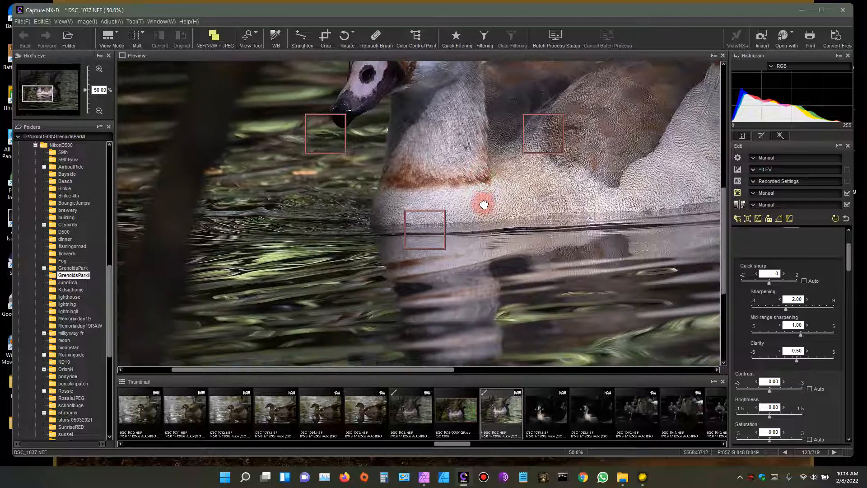
{"action": "left_click_drag", "start_coordinate": [540, 248], "coordinate": [555, 314]}
{"action": "left_click_drag", "start_coordinate": [516, 215], "coordinate": [493, 293]}
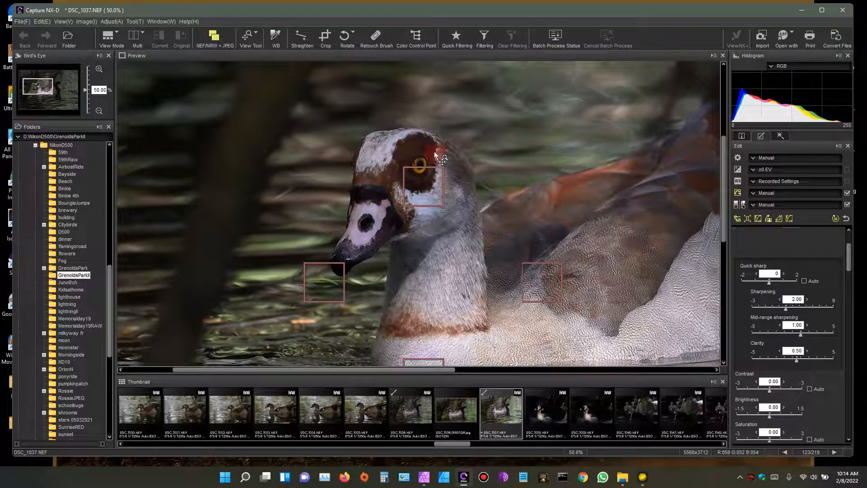
- Hide the focus points and inspect the goose's head at 66.67% magnification, then view the whole image at 16.67%
{"action": "left_click", "coordinate": [86, 22]}
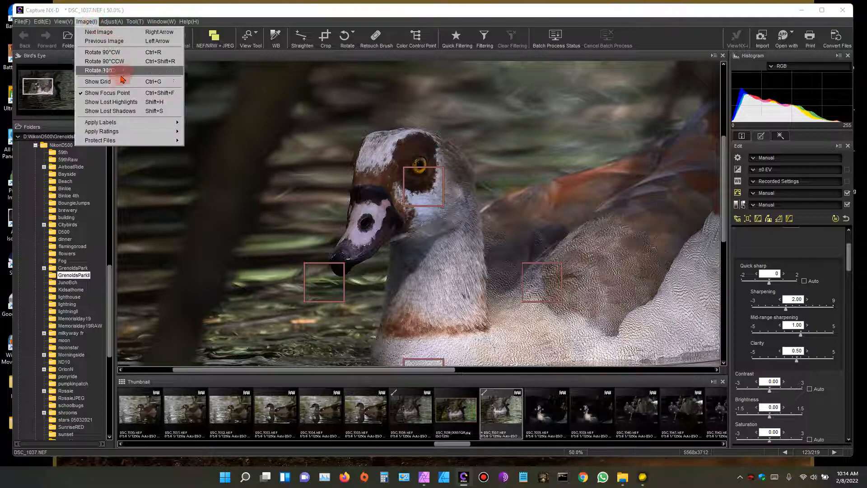
{"action": "left_click", "coordinate": [120, 93]}
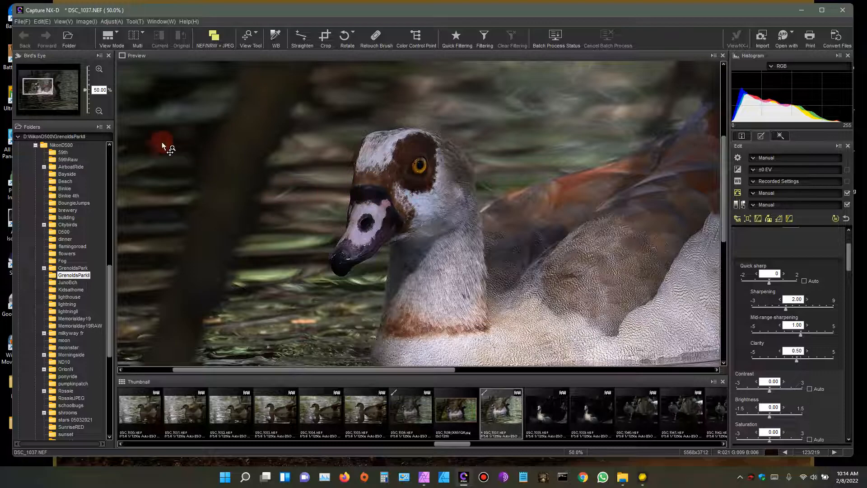
{"action": "left_click", "coordinate": [101, 71]}
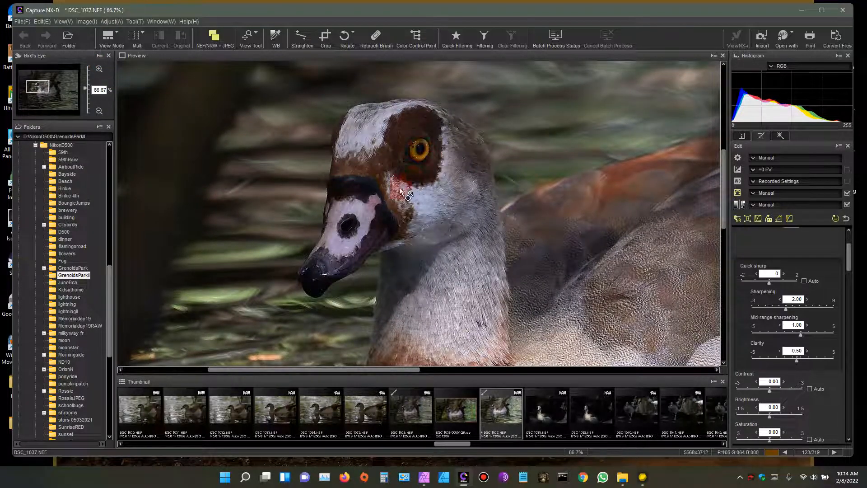
{"action": "left_click", "coordinate": [99, 111]}
{"action": "left_click", "coordinate": [99, 111]}
{"action": "left_click", "coordinate": [99, 111]}
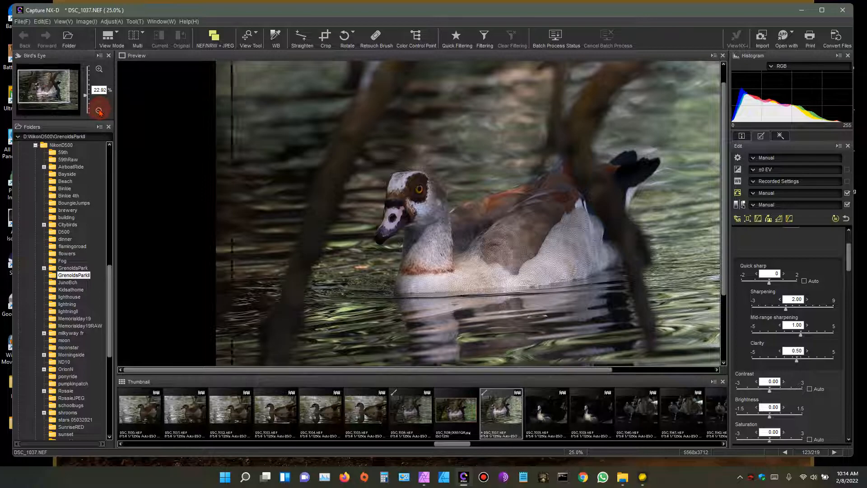
{"action": "left_click", "coordinate": [99, 112]}
{"action": "left_click_drag", "start_coordinate": [491, 188], "coordinate": [431, 166]}
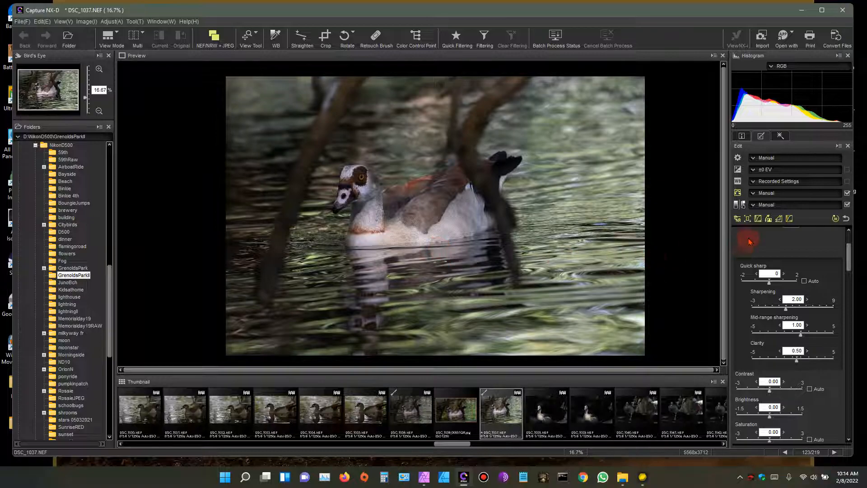
- Try D-Lighting HS at 50 in the Tone (Detail) settings, then return it to 0
{"action": "left_click", "coordinate": [744, 206]}
{"action": "left_click", "coordinate": [743, 205]}
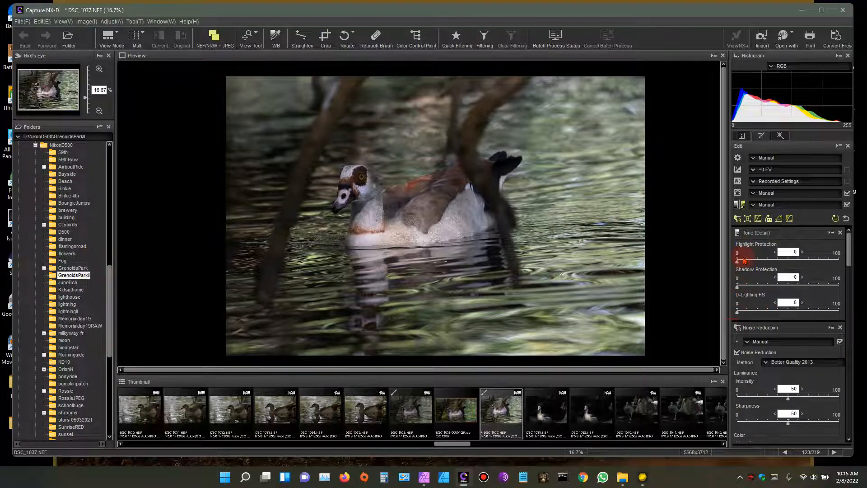
{"action": "left_click", "coordinate": [737, 206]}
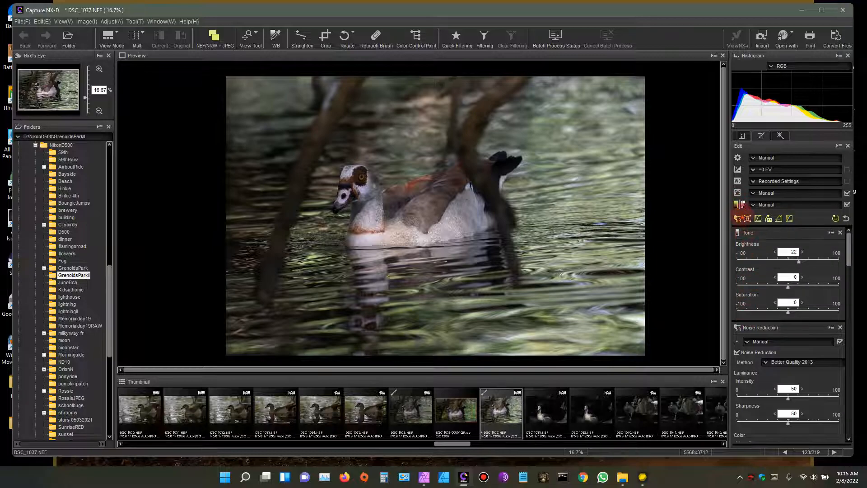
{"action": "left_click", "coordinate": [743, 206]}
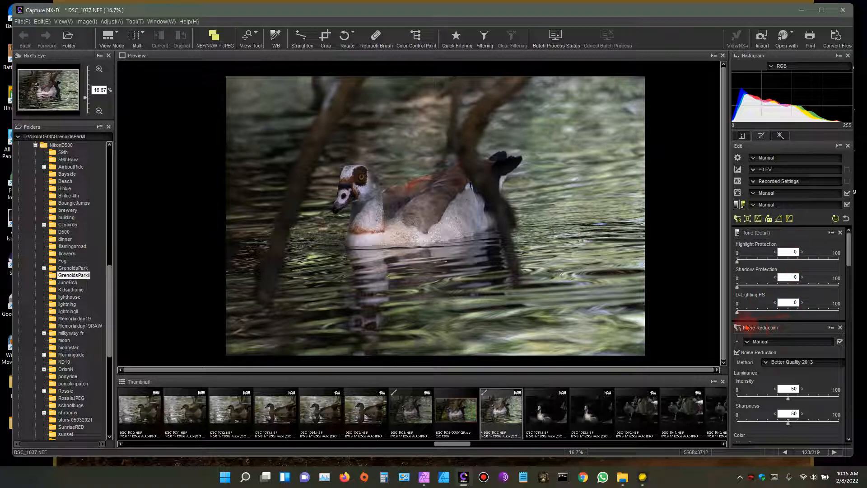
{"action": "left_click_drag", "start_coordinate": [737, 312], "coordinate": [788, 313]}
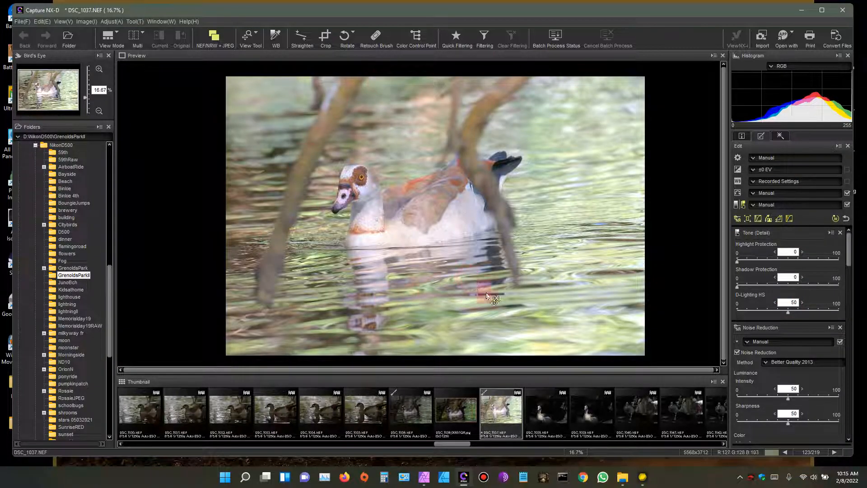
{"action": "left_click_drag", "start_coordinate": [786, 311], "coordinate": [732, 320]}
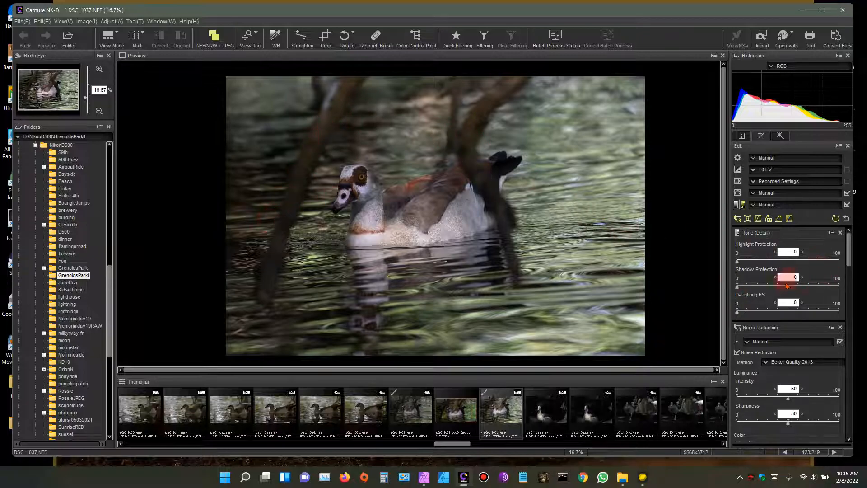
- Set Shadow Protection to 50 and enlarge the goose to about 50% to check the shadow detail
{"action": "left_click_drag", "start_coordinate": [737, 288], "coordinate": [788, 297]}
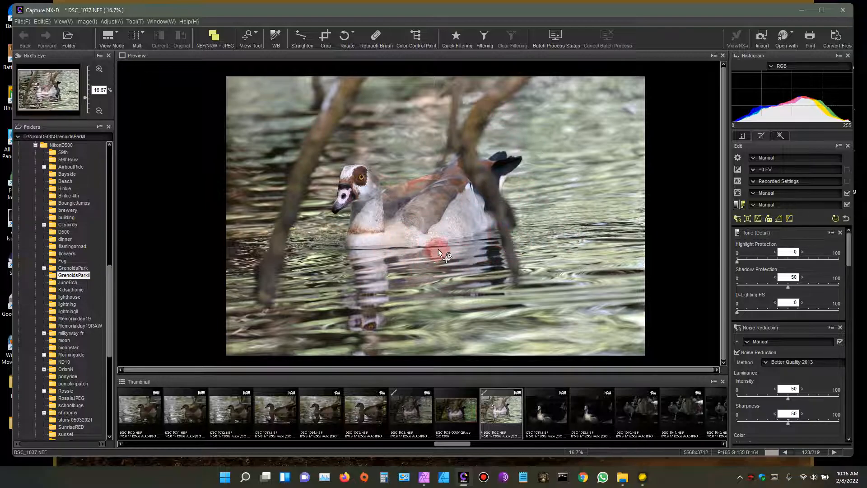
{"action": "left_click", "coordinate": [99, 68]}
{"action": "left_click", "coordinate": [99, 68]}
{"action": "left_click", "coordinate": [99, 68]}
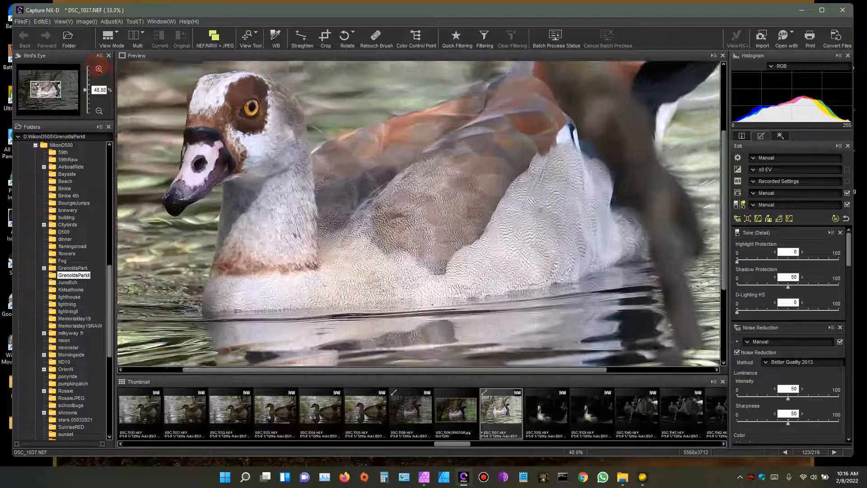
- Examine the shadow detail on the goose's back, tail and water reflection at 50% magnification, then view the whole image at 16.67%
{"action": "left_click_drag", "start_coordinate": [502, 142], "coordinate": [392, 230]}
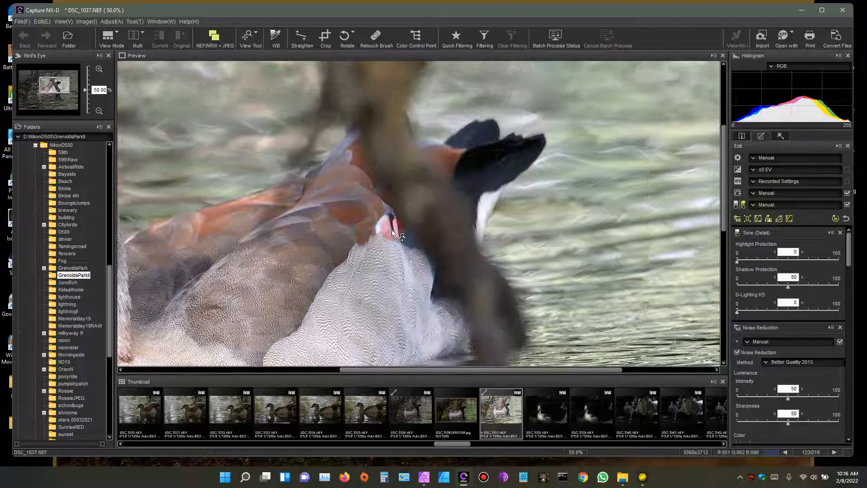
{"action": "left_click_drag", "start_coordinate": [364, 269], "coordinate": [524, 181]}
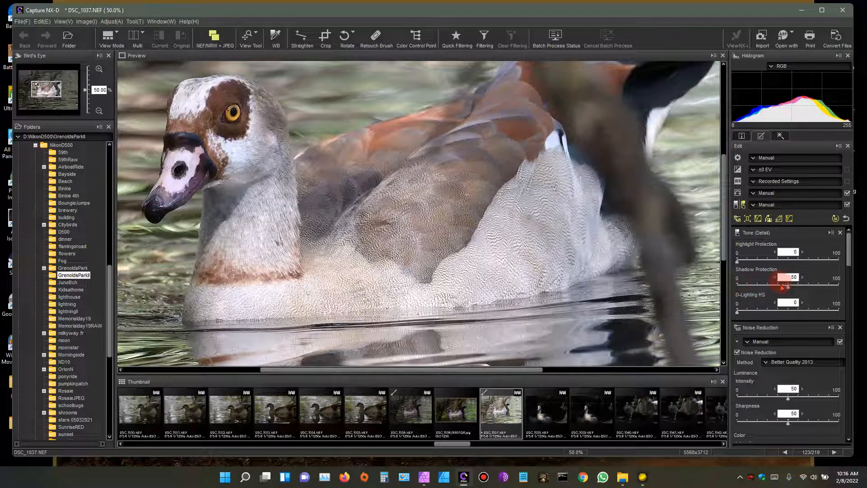
{"action": "scroll", "coordinate": [303, 212], "scroll_direction": "down", "scroll_amount": 3}
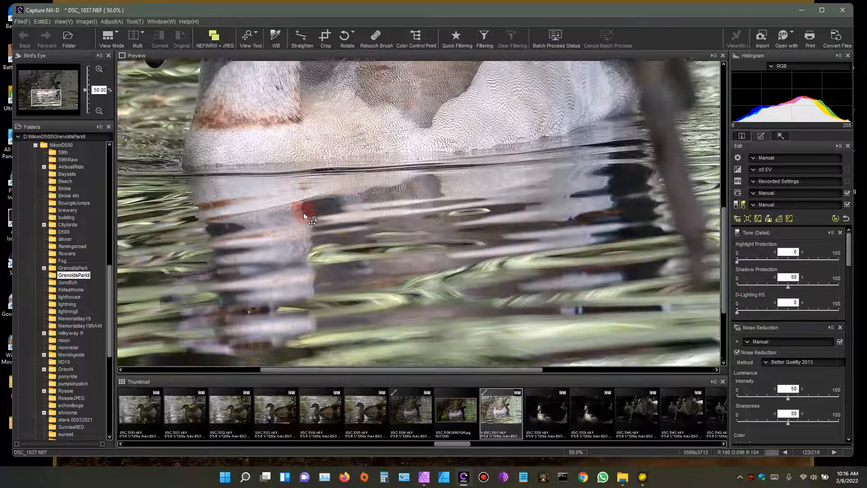
{"action": "left_click", "coordinate": [99, 111]}
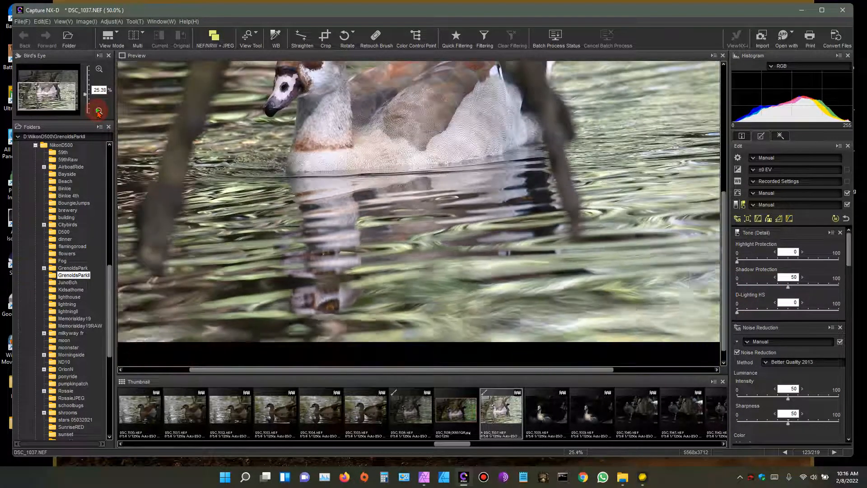
{"action": "left_click", "coordinate": [99, 110]}
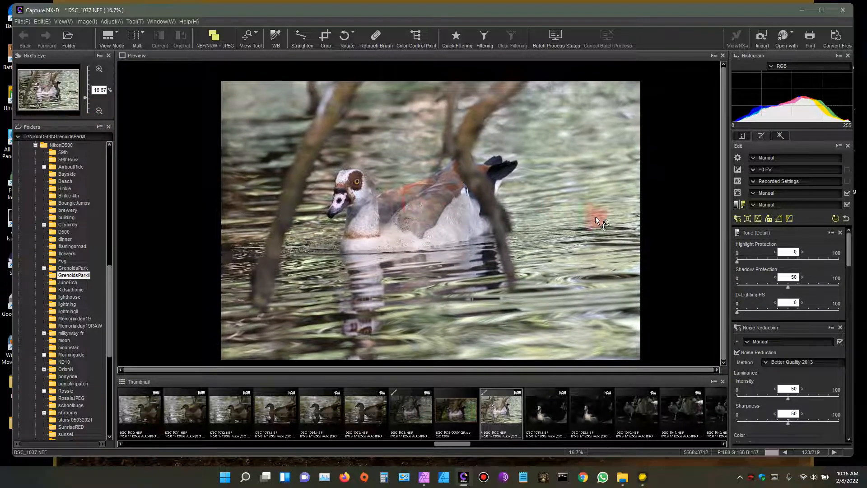
- Return Shadow Protection to 0, then try Highlight Protection at 100 and set it back to 0
{"action": "left_click_drag", "start_coordinate": [790, 285], "coordinate": [709, 299]}
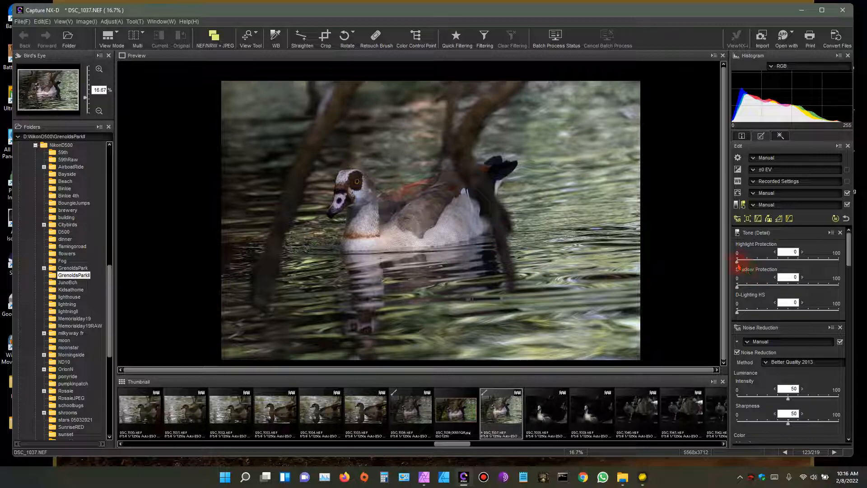
{"action": "left_click_drag", "start_coordinate": [737, 261], "coordinate": [849, 276]}
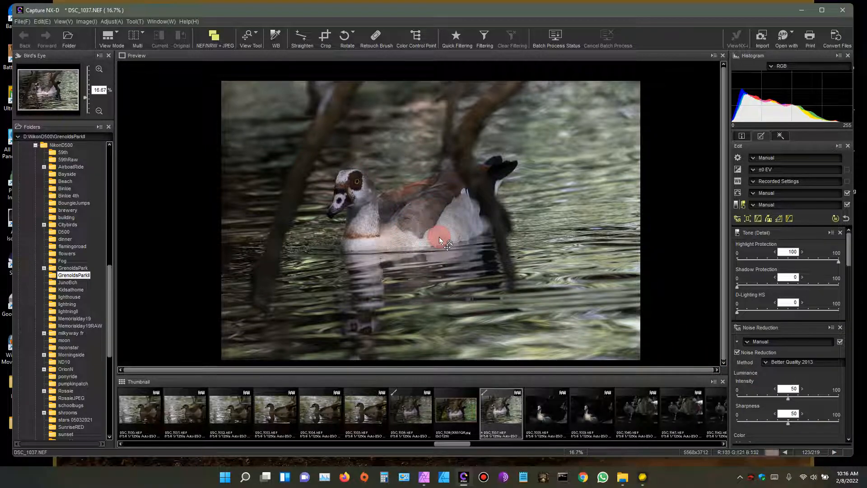
{"action": "left_click_drag", "start_coordinate": [839, 262], "coordinate": [736, 262]}
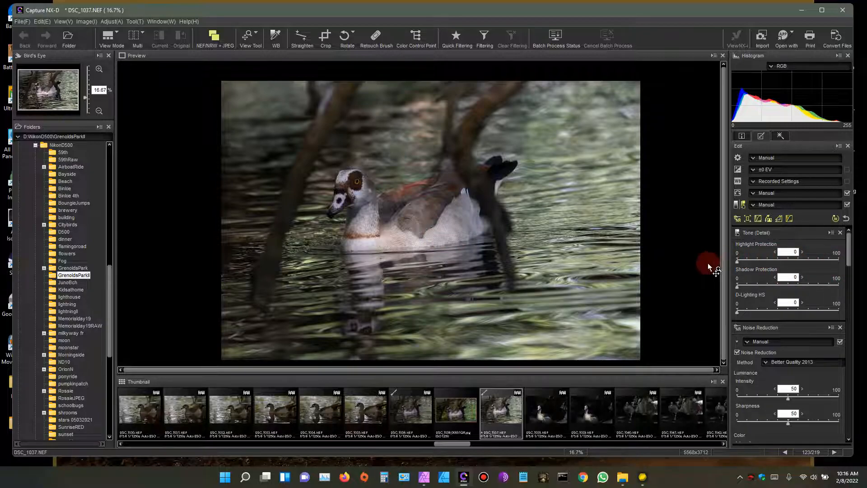
- Compare the before and after versions of the goose photo side by side
{"action": "left_click", "coordinate": [119, 34]}
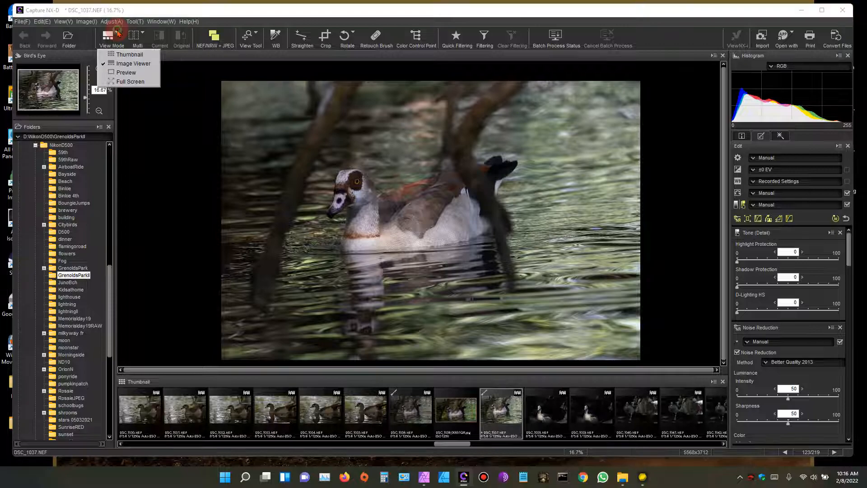
{"action": "left_click", "coordinate": [140, 33]}
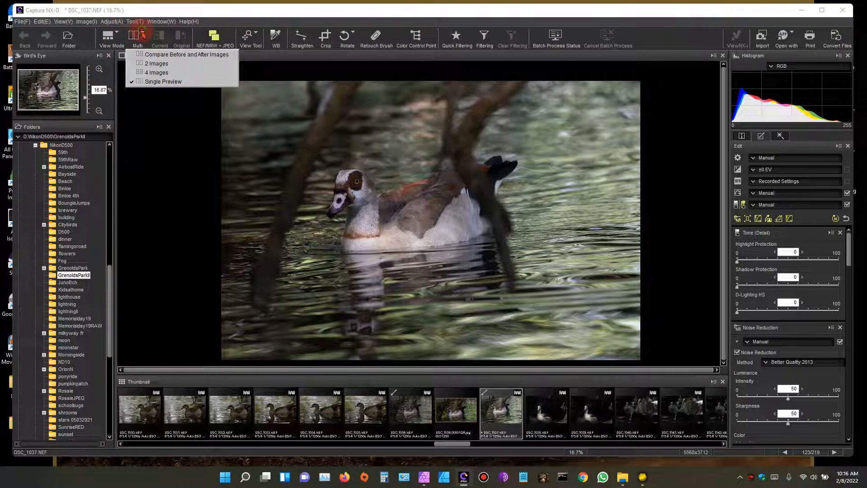
{"action": "left_click", "coordinate": [149, 55]}
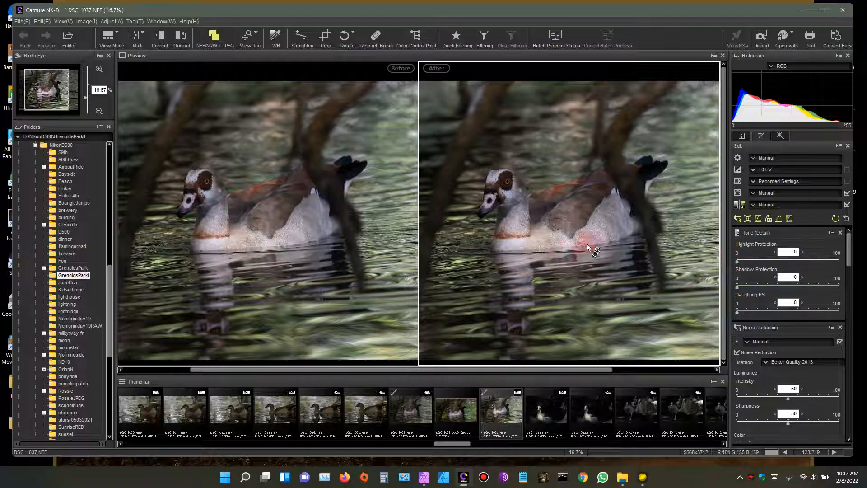
- Try Highlight Protection at 100 and compare the goose's feathers before and after at 50% magnification
{"action": "left_click_drag", "start_coordinate": [737, 261], "coordinate": [846, 267]}
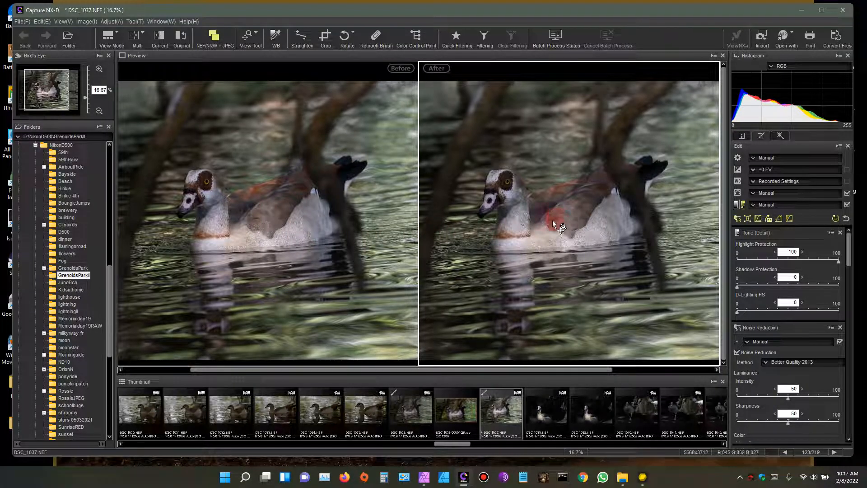
{"action": "left_click", "coordinate": [99, 70]}
{"action": "left_click", "coordinate": [99, 70]}
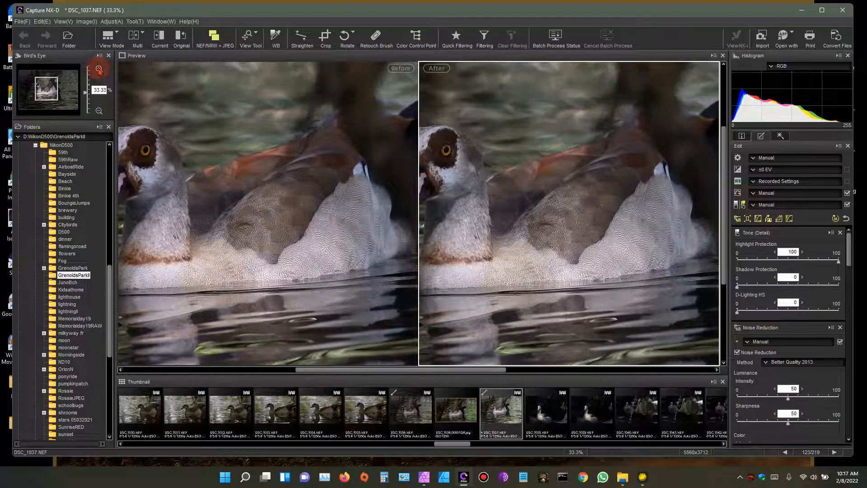
{"action": "left_click", "coordinate": [99, 70]}
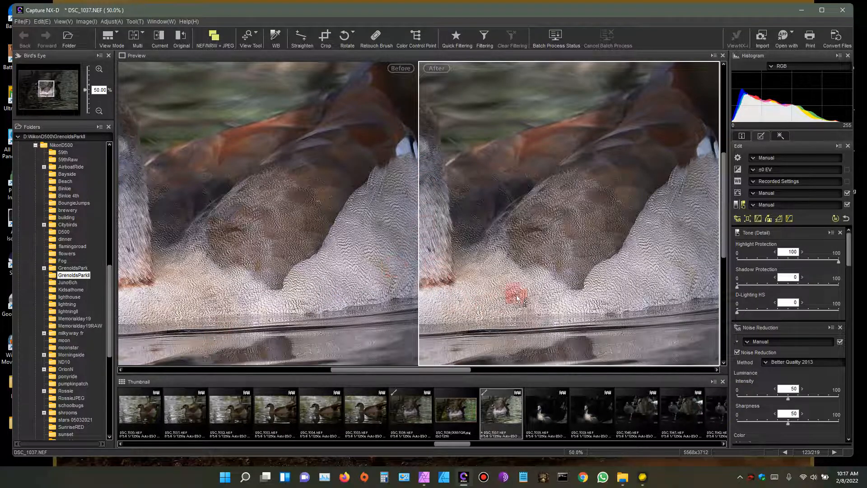
- Reset Highlight Protection to 0 and return from the before/after comparison to a single preview of the whole photo at 16.67%
{"action": "left_click_drag", "start_coordinate": [837, 260], "coordinate": [737, 266]}
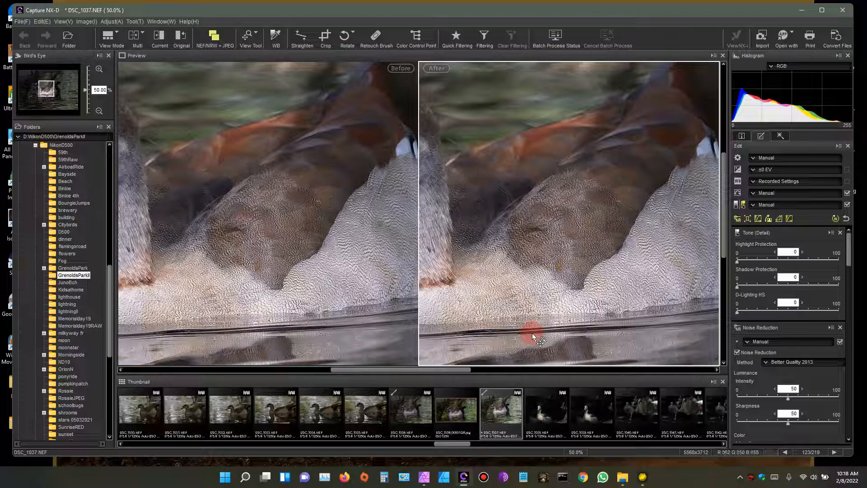
{"action": "scroll", "coordinate": [528, 329], "scroll_direction": "up", "scroll_amount": 3}
{"action": "scroll", "coordinate": [522, 300], "scroll_direction": "down", "scroll_amount": 3}
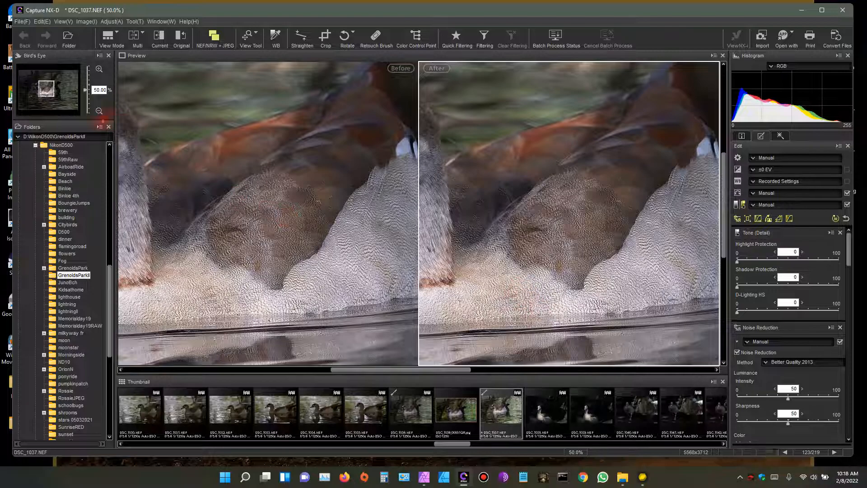
{"action": "left_click", "coordinate": [98, 111]}
{"action": "left_click", "coordinate": [98, 111]}
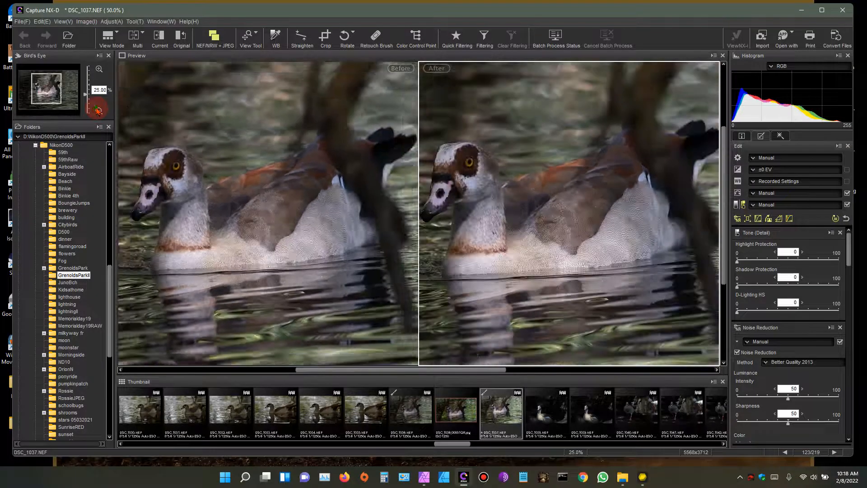
{"action": "left_click", "coordinate": [99, 111]}
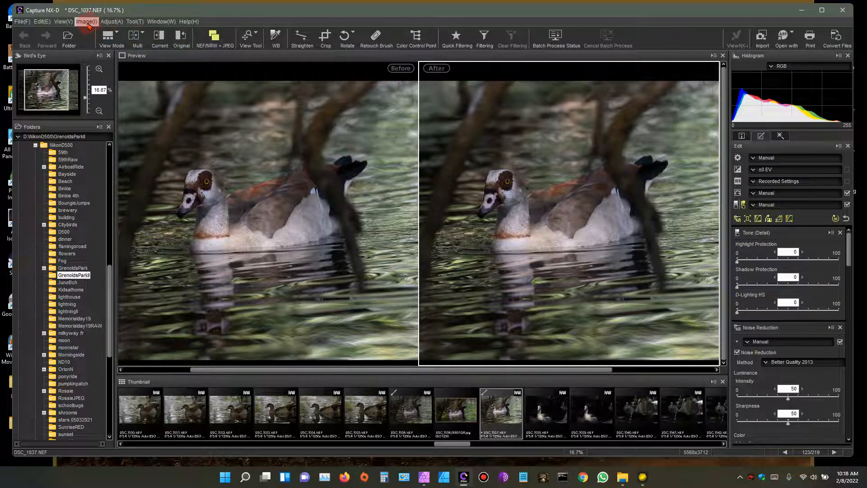
{"action": "left_click", "coordinate": [144, 34]}
{"action": "left_click", "coordinate": [160, 81]}
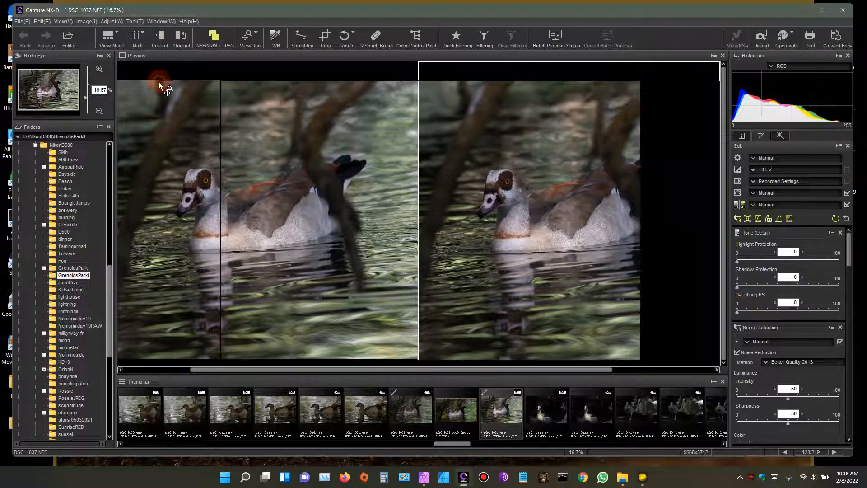
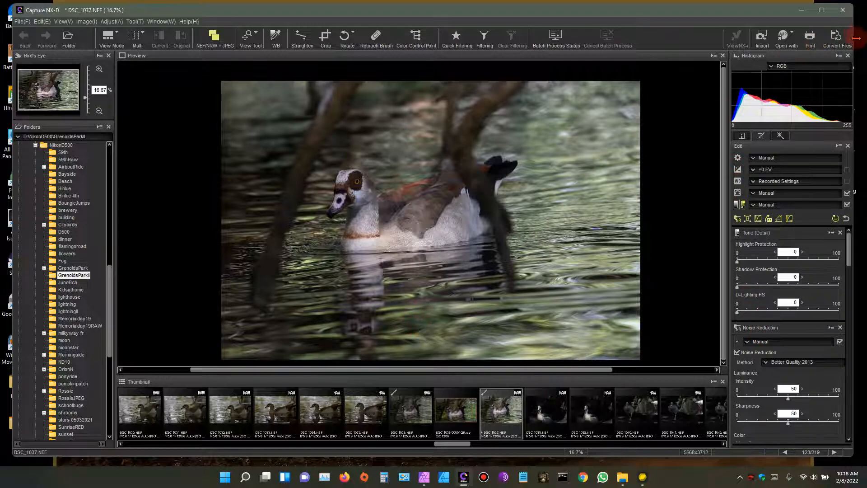
- Review the available export formats, then convert the goose photo to a JPEG at quality 100 named DSC_1037_00001.jpg in D:\SavedImagesII
{"action": "left_click", "coordinate": [837, 43]}
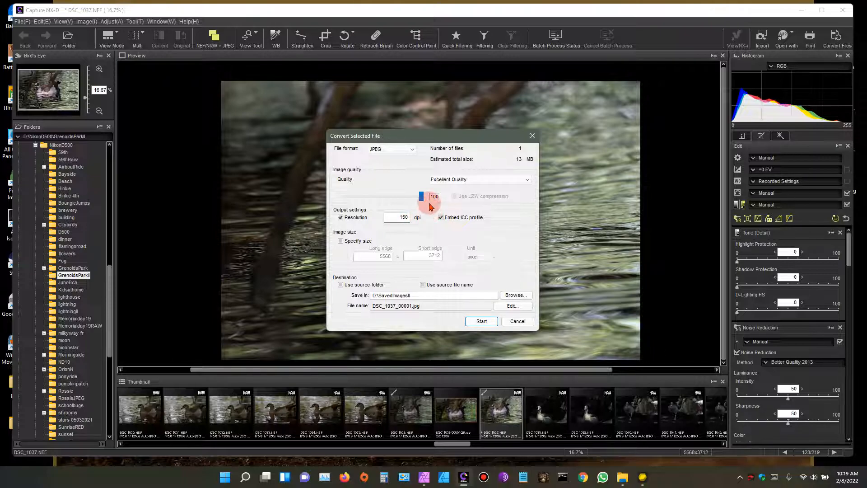
{"action": "left_click", "coordinate": [412, 151]}
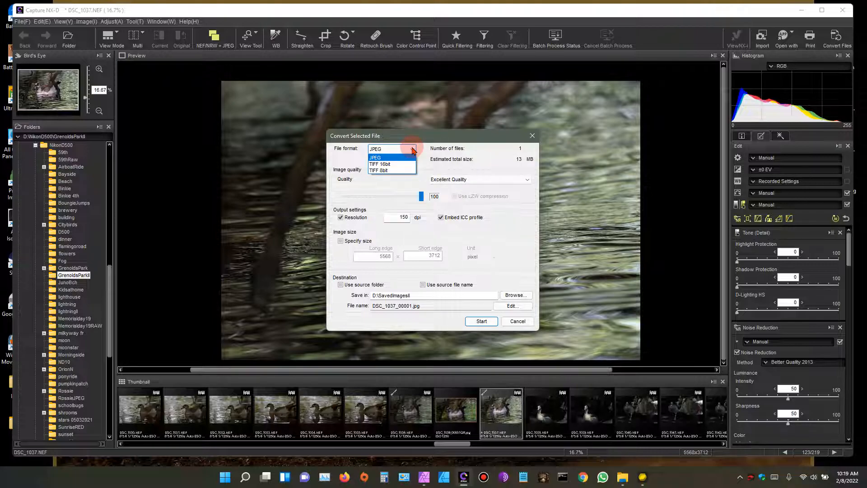
{"action": "left_click", "coordinate": [437, 137]}
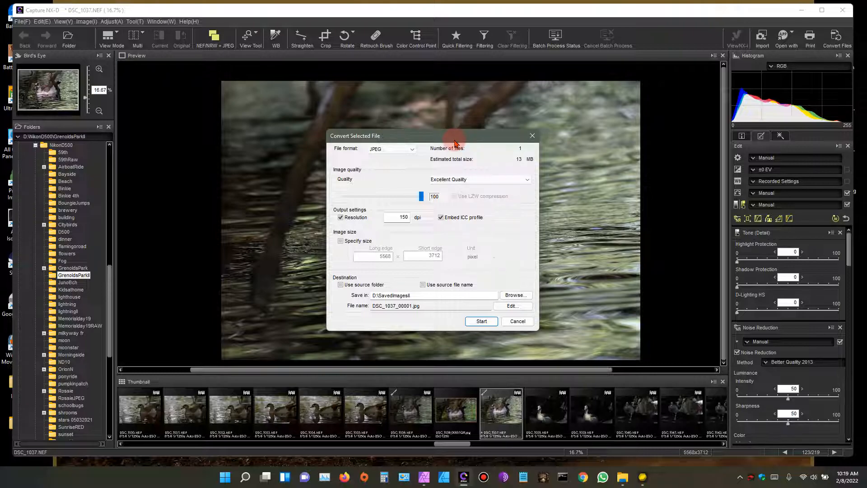
{"action": "left_click", "coordinate": [412, 151]}
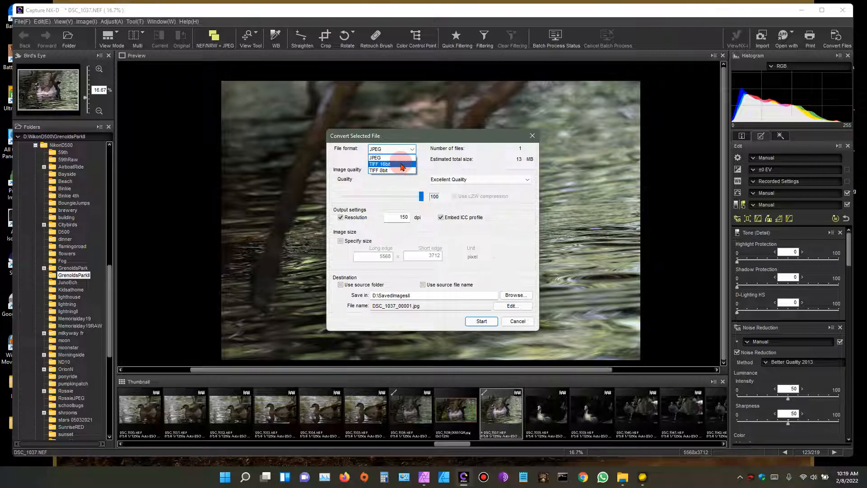
{"action": "left_click", "coordinate": [427, 136]}
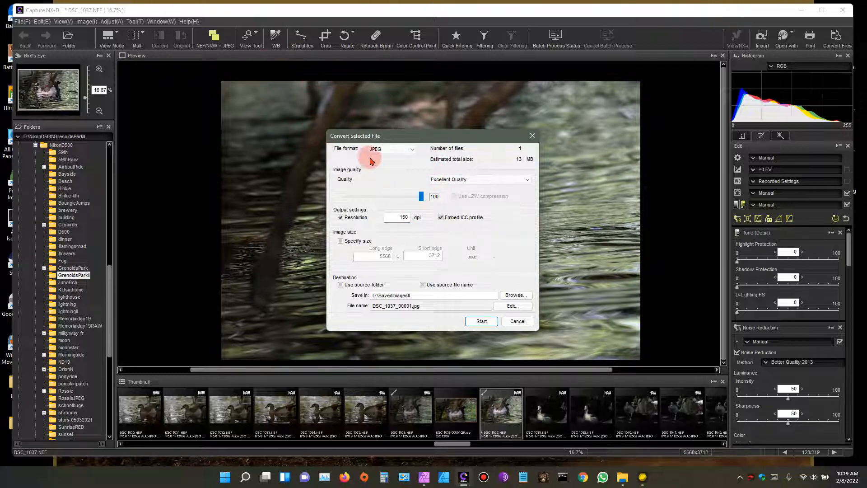
{"action": "left_click", "coordinate": [488, 322]}
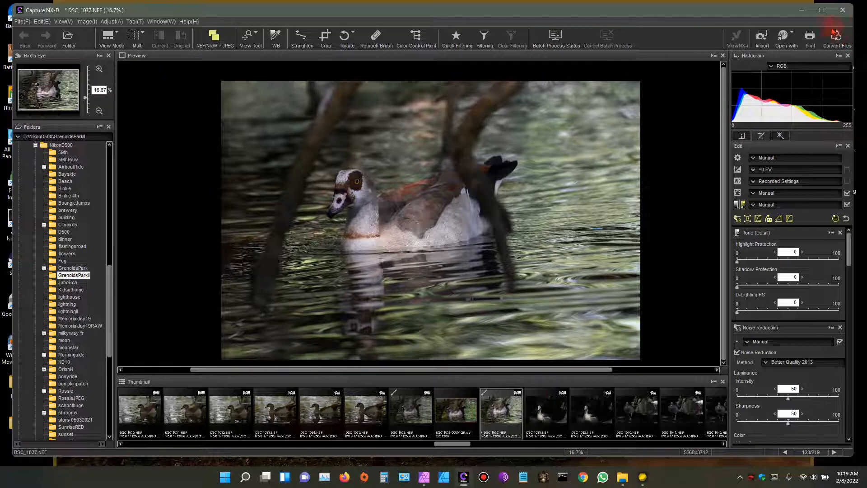
- Switch to Affinity Photo and open DSC_1037_00001.jpg from the SavedImagesII folder
{"action": "left_click", "coordinate": [424, 477]}
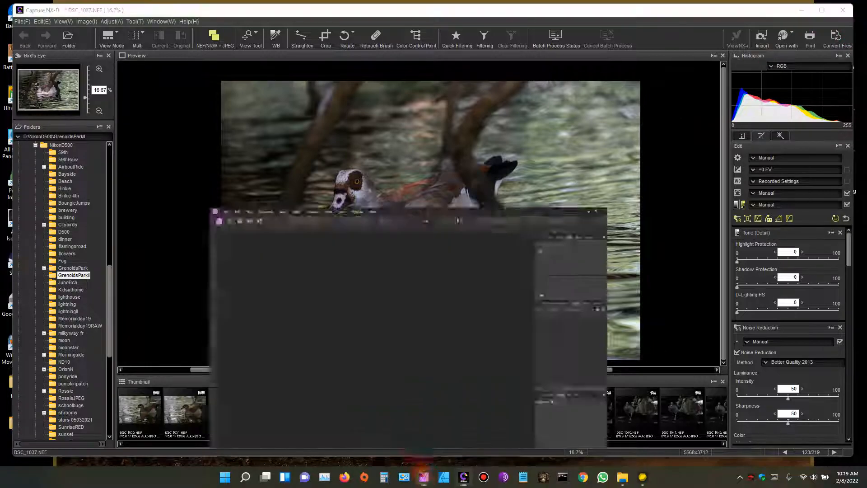
{"action": "left_click", "coordinate": [75, 13]}
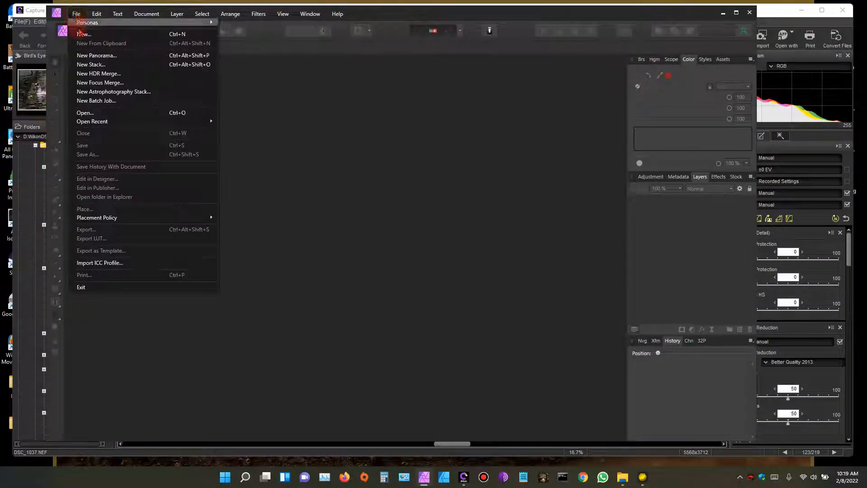
{"action": "left_click", "coordinate": [95, 113]}
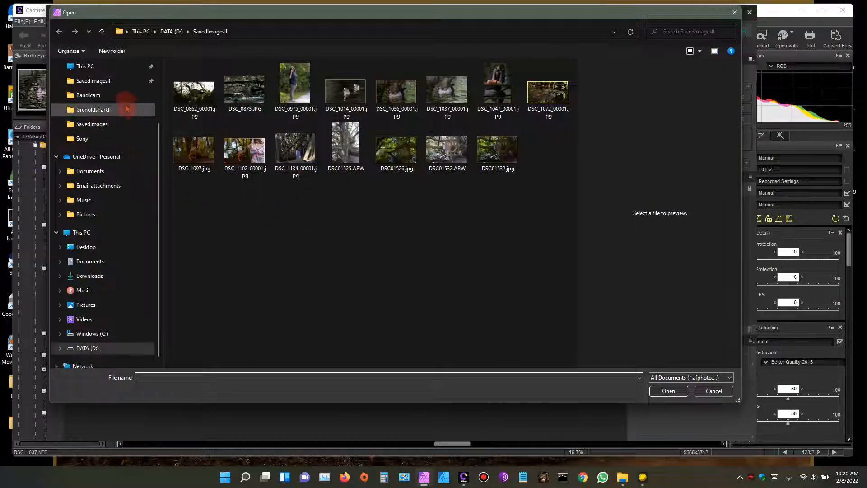
{"action": "left_click", "coordinate": [112, 84]}
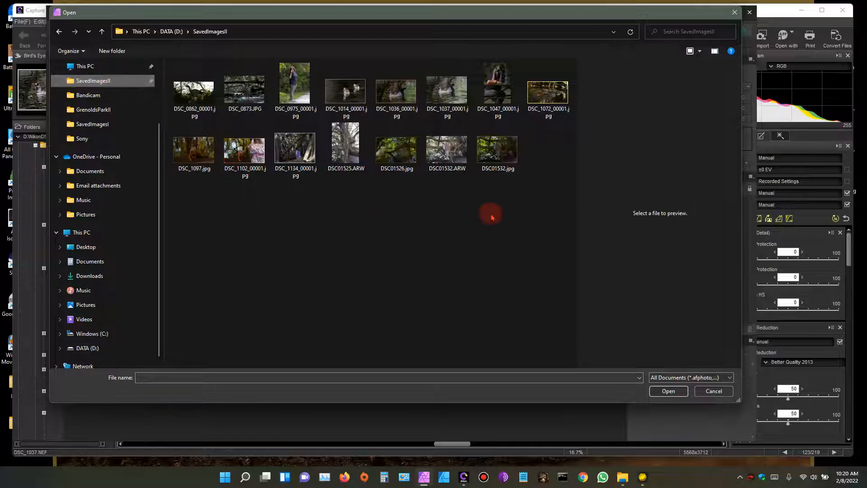
{"action": "left_click", "coordinate": [450, 103]}
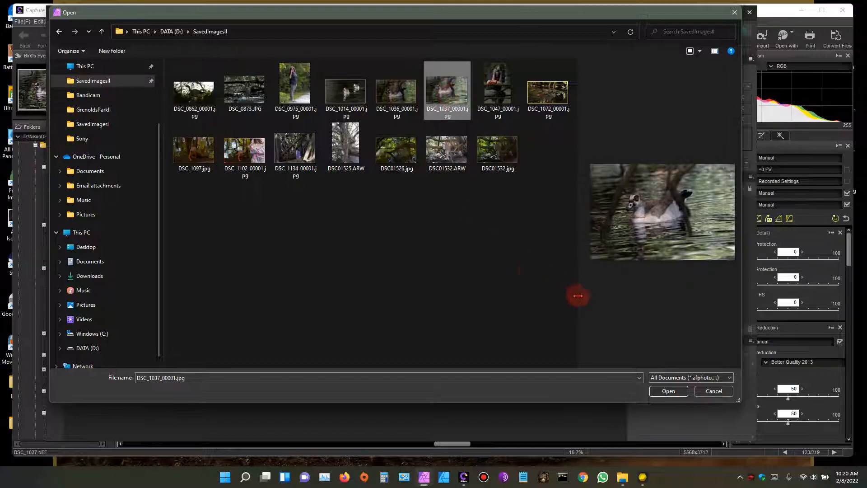
{"action": "left_click_drag", "start_coordinate": [574, 295], "coordinate": [529, 280]}
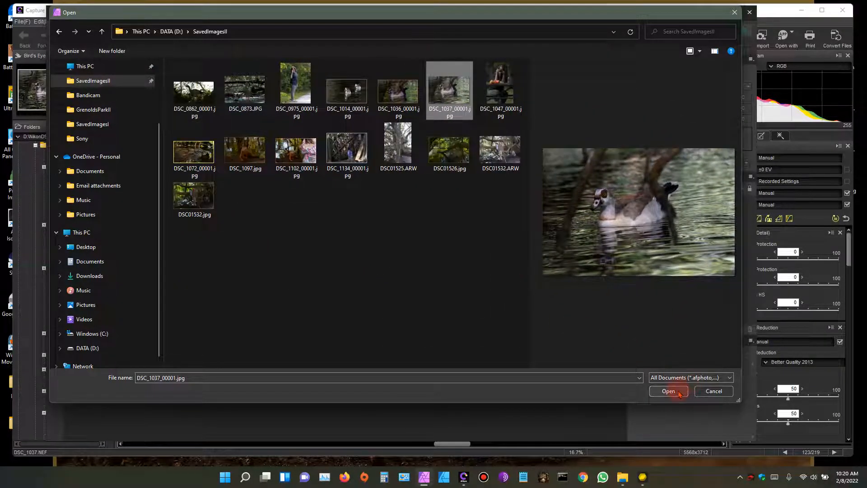
{"action": "left_click", "coordinate": [665, 390]}
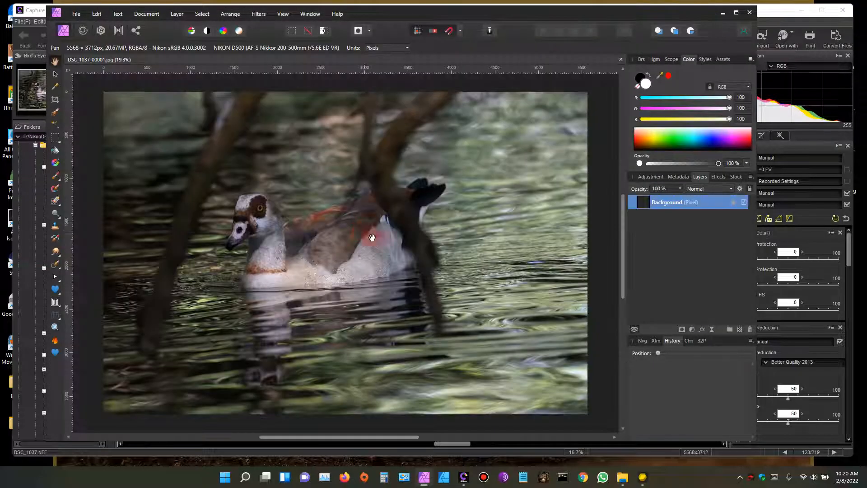
{"action": "left_click_drag", "start_coordinate": [398, 228], "coordinate": [406, 230]}
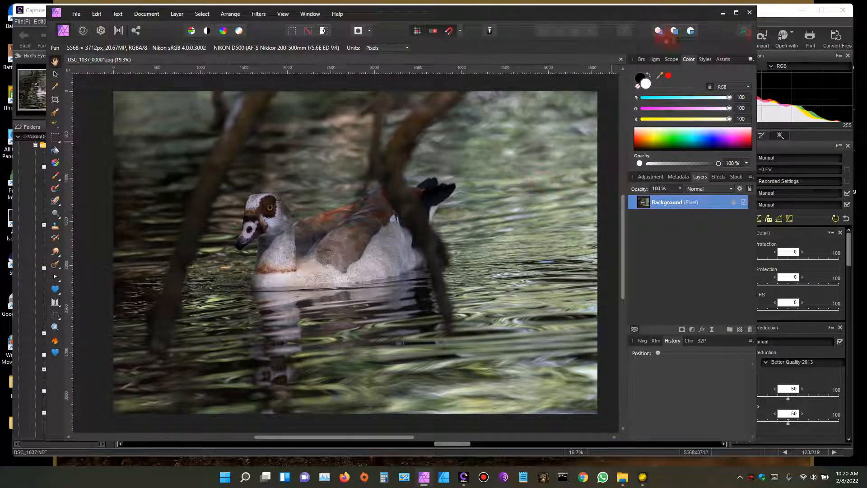
{"action": "left_click_drag", "start_coordinate": [644, 18], "coordinate": [684, 15]}
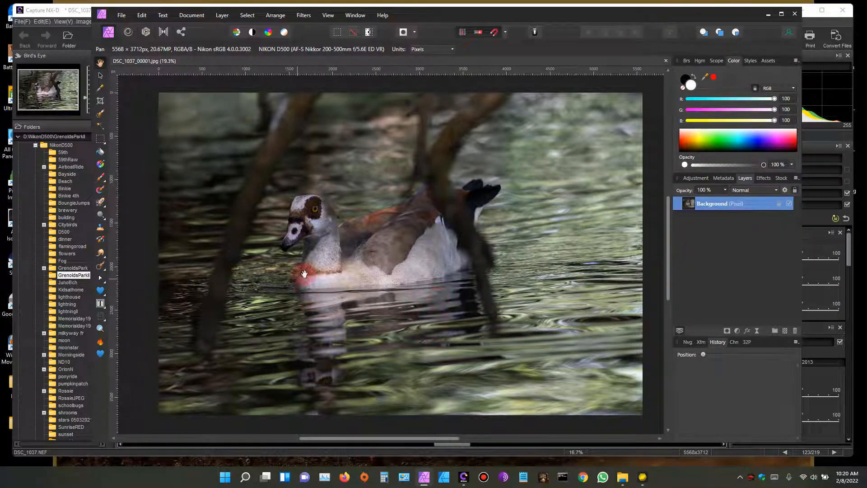
- Examine the exported goose photo's head and feather detail up close, then bring the whole photo back into view
{"action": "scroll", "coordinate": [296, 278], "scroll_direction": "up", "scroll_amount": 4}
{"action": "left_click_drag", "start_coordinate": [387, 227], "coordinate": [385, 264]}
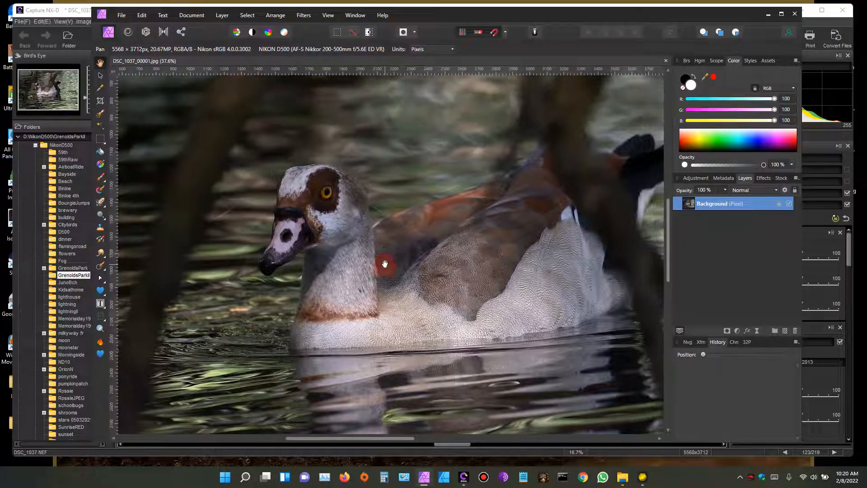
{"action": "scroll", "coordinate": [413, 303], "scroll_direction": "up", "scroll_amount": 3}
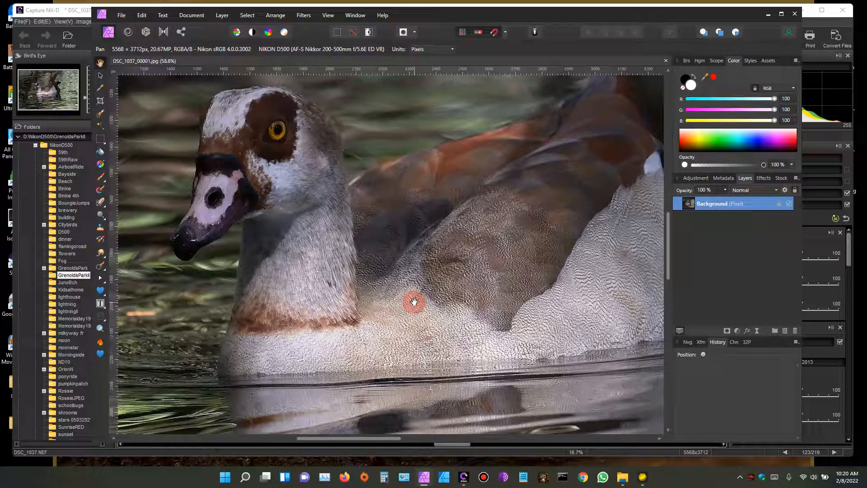
{"action": "scroll", "coordinate": [413, 302], "scroll_direction": "down", "scroll_amount": 5}
{"action": "left_click_drag", "start_coordinate": [429, 306], "coordinate": [396, 264]}
{"action": "scroll", "coordinate": [398, 262], "scroll_direction": "up", "scroll_amount": 1}
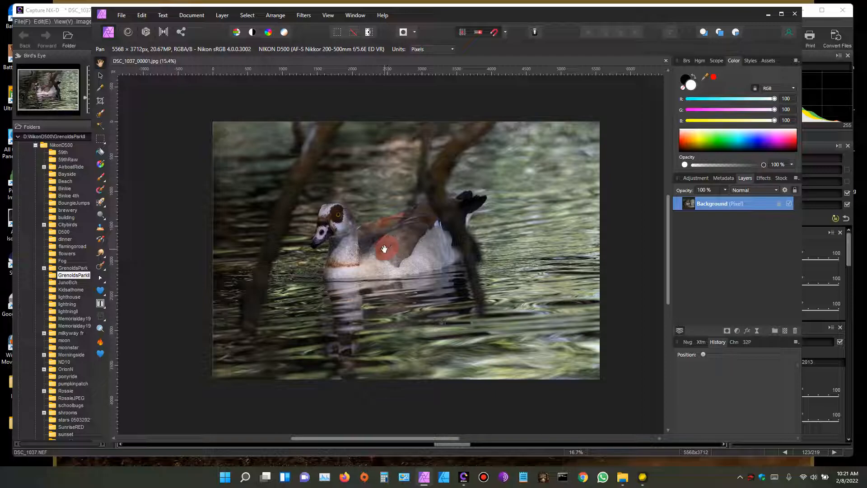
{"action": "scroll", "coordinate": [393, 274], "scroll_direction": "up", "scroll_amount": 1}
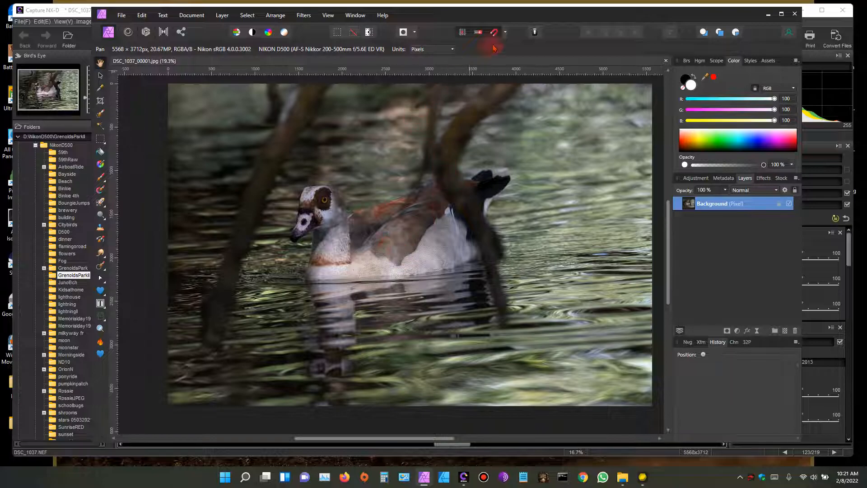
{"action": "left_click_drag", "start_coordinate": [514, 18], "coordinate": [518, 30]}
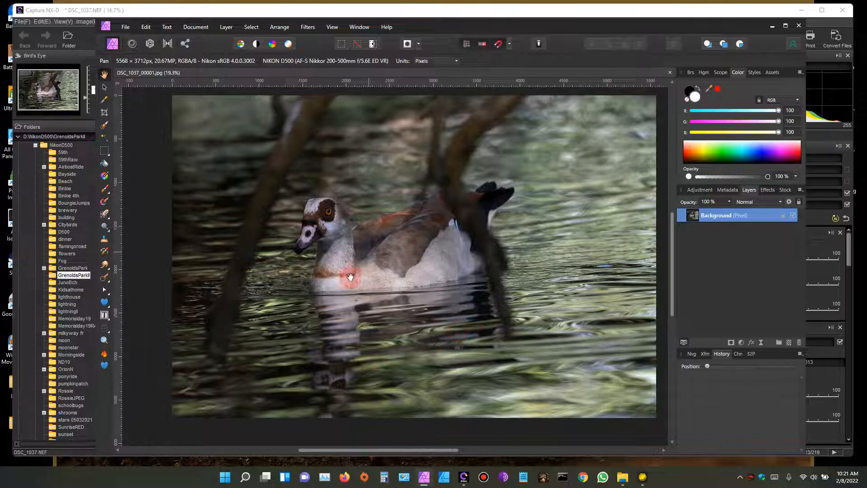
{"action": "left_click_drag", "start_coordinate": [407, 267], "coordinate": [406, 269]}
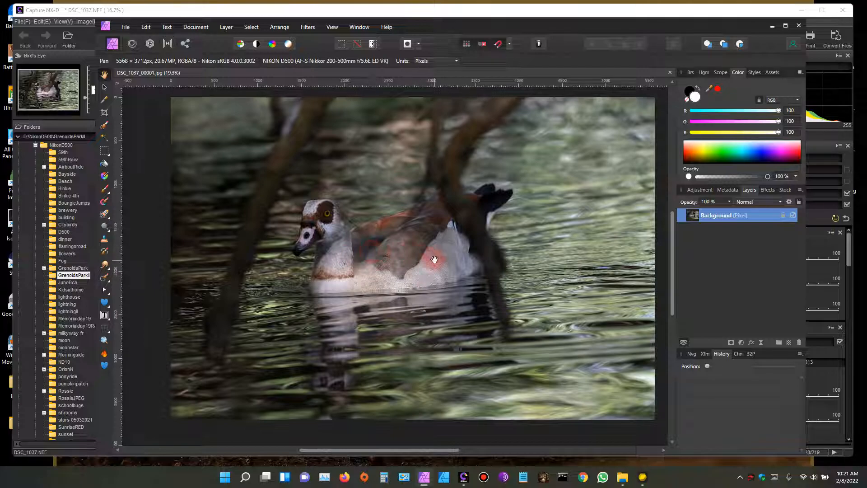
- Add a Vibrance adjustment above the goose photo's Background layer and move its settings clear of the image
{"action": "left_click", "coordinate": [741, 342]}
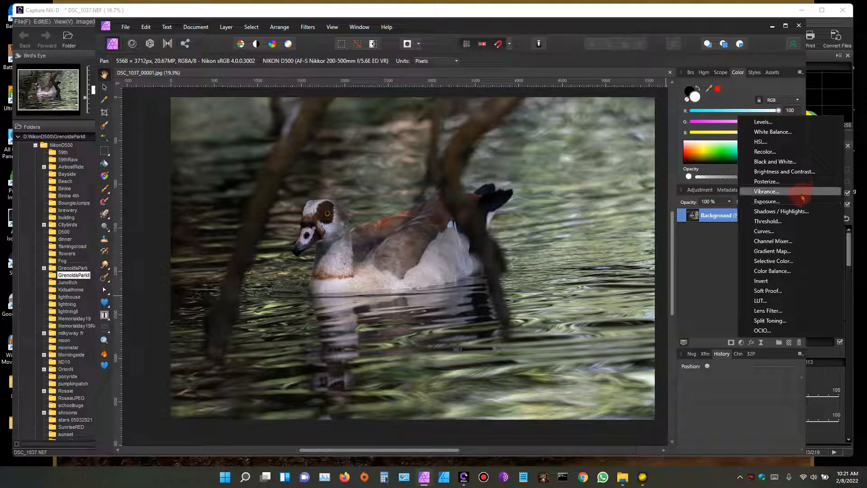
{"action": "left_click", "coordinate": [803, 198]}
{"action": "left_click_drag", "start_coordinate": [624, 354], "coordinate": [818, 244]}
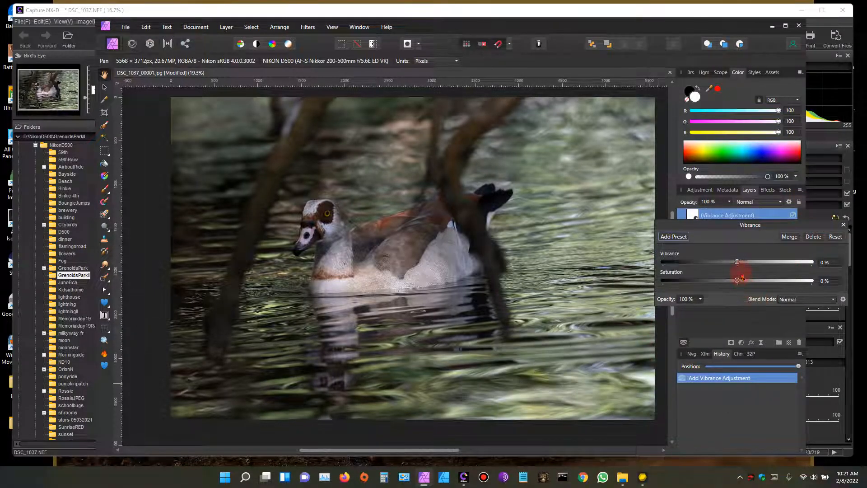
- Try Vibrance at 42% and Saturation at 62% and check the colours on the goose's head and plumage
{"action": "left_click_drag", "start_coordinate": [739, 266], "coordinate": [761, 285]}
{"action": "left_click", "coordinate": [737, 282]}
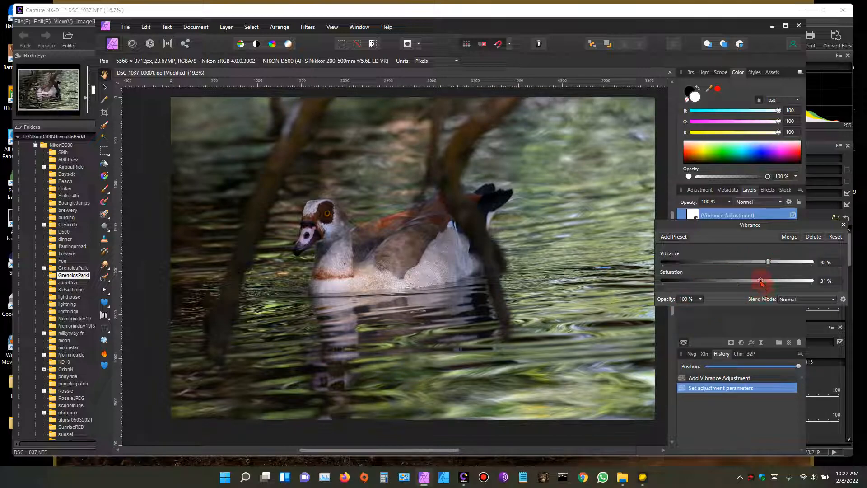
{"action": "left_click_drag", "start_coordinate": [775, 284], "coordinate": [784, 281]}
{"action": "scroll", "coordinate": [329, 291], "scroll_direction": "up", "scroll_amount": 2}
{"action": "scroll", "coordinate": [463, 251], "scroll_direction": "up", "scroll_amount": 1}
{"action": "left_click_drag", "start_coordinate": [463, 250], "coordinate": [375, 319]}
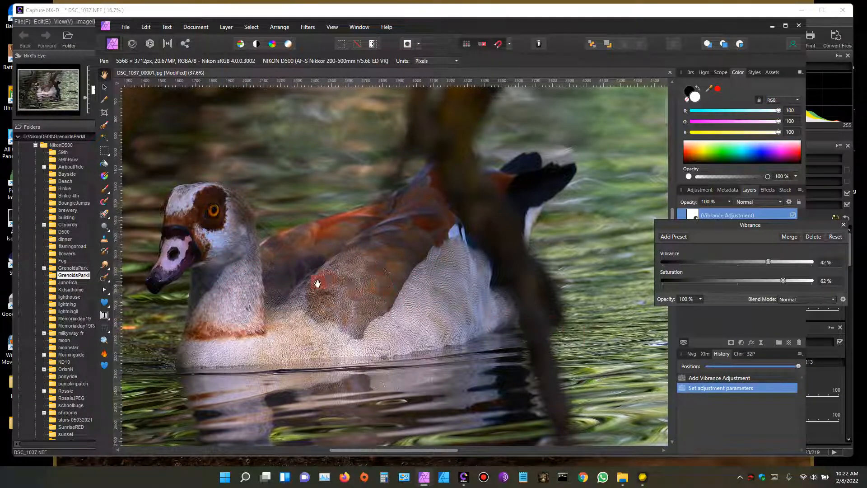
{"action": "left_click_drag", "start_coordinate": [311, 289], "coordinate": [364, 276]}
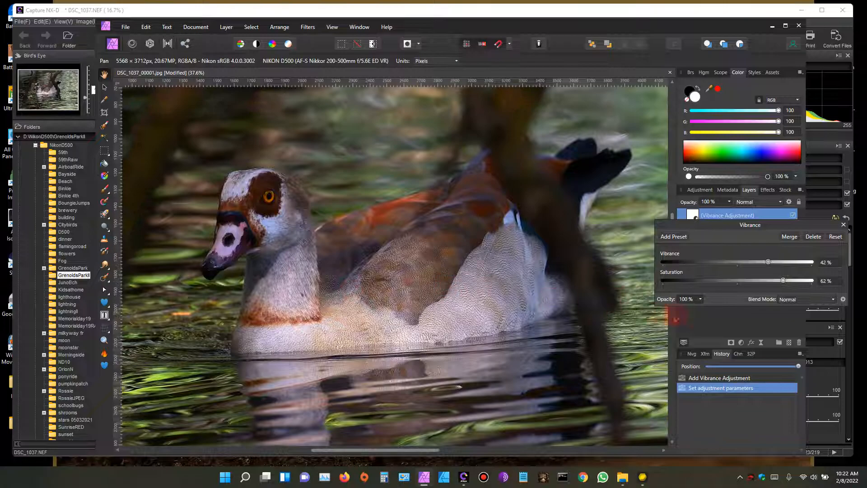
- Reset the Vibrance adjustment, then set both Vibrance and Saturation to 37%
{"action": "left_click", "coordinate": [836, 238]}
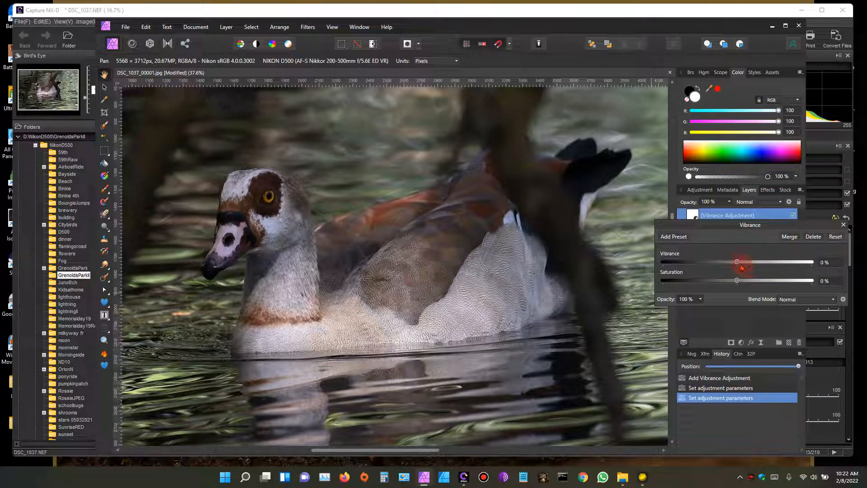
{"action": "left_click_drag", "start_coordinate": [738, 263], "coordinate": [754, 284]}
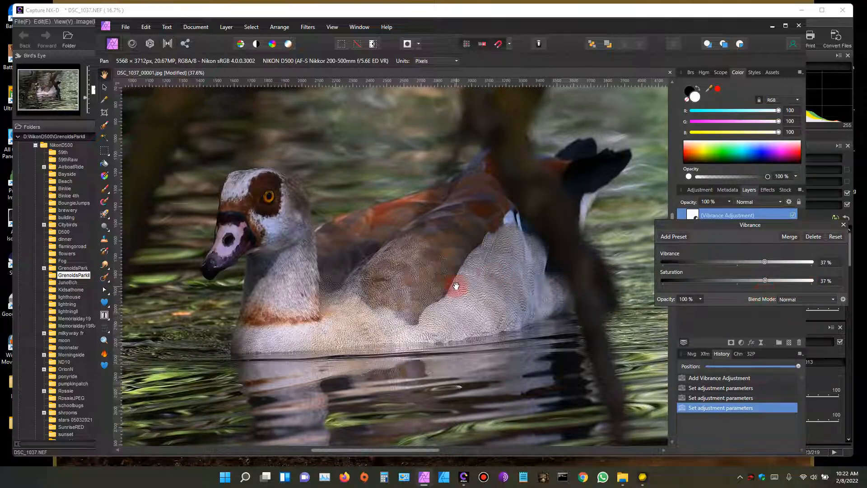
- Inspect the recoloured goose from head to tail and in the whole photo, then close the Vibrance settings
{"action": "scroll", "coordinate": [445, 284], "scroll_direction": "down", "scroll_amount": 4}
{"action": "left_click_drag", "start_coordinate": [445, 284], "coordinate": [406, 280]}
{"action": "scroll", "coordinate": [409, 287], "scroll_direction": "up", "scroll_amount": 3}
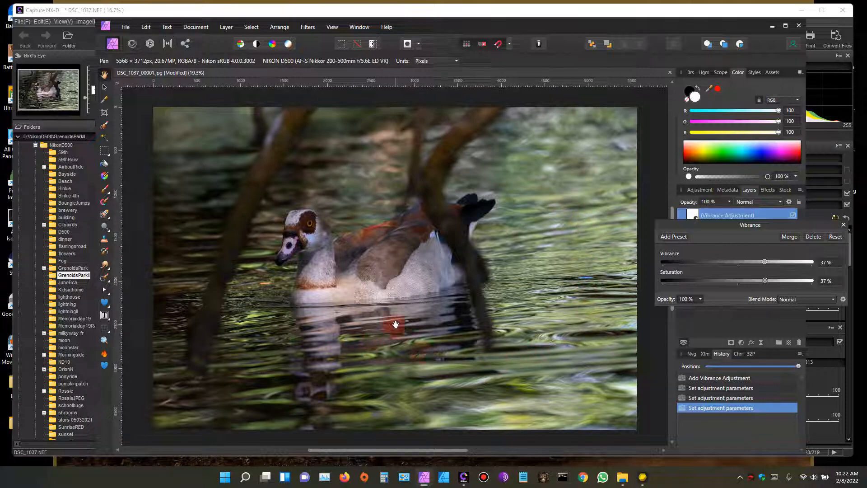
{"action": "scroll", "coordinate": [354, 312], "scroll_direction": "up", "scroll_amount": 2}
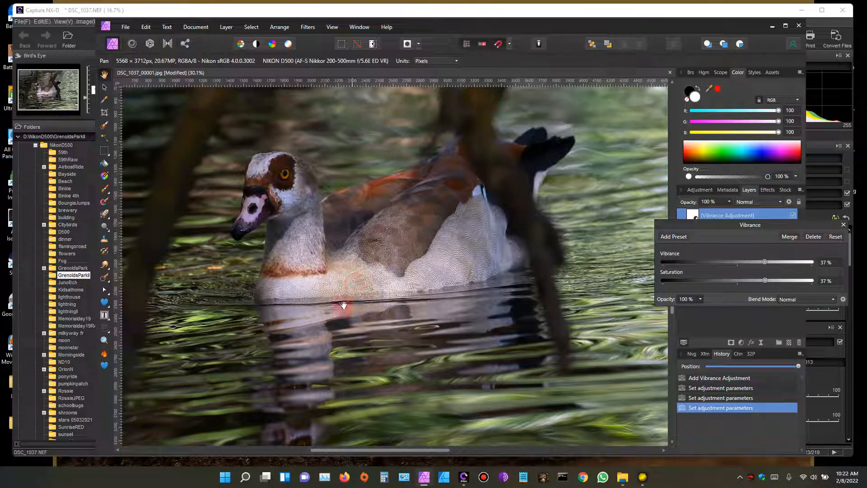
{"action": "scroll", "coordinate": [347, 297], "scroll_direction": "up", "scroll_amount": 2}
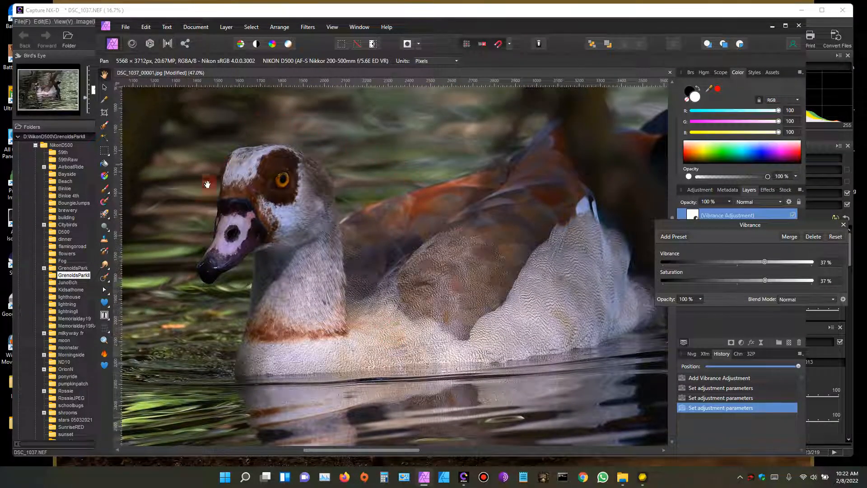
{"action": "left_click_drag", "start_coordinate": [549, 284], "coordinate": [382, 293]}
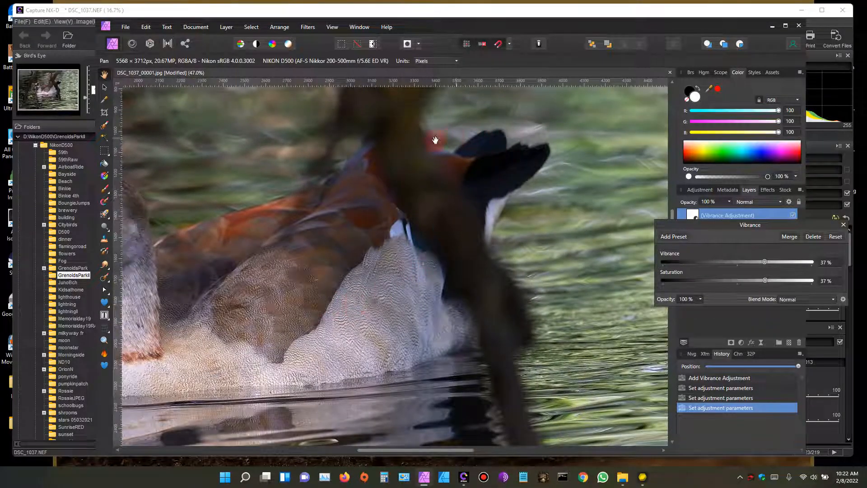
{"action": "left_click_drag", "start_coordinate": [319, 313], "coordinate": [493, 301]}
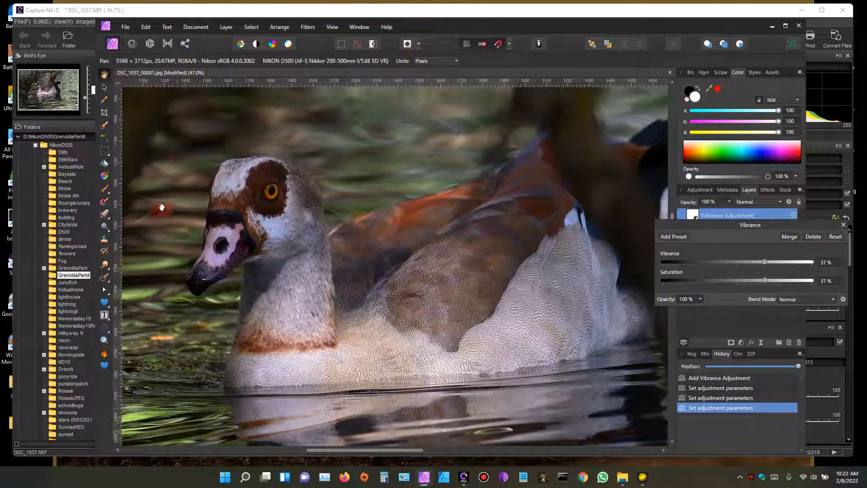
{"action": "scroll", "coordinate": [490, 325], "scroll_direction": "down", "scroll_amount": 3}
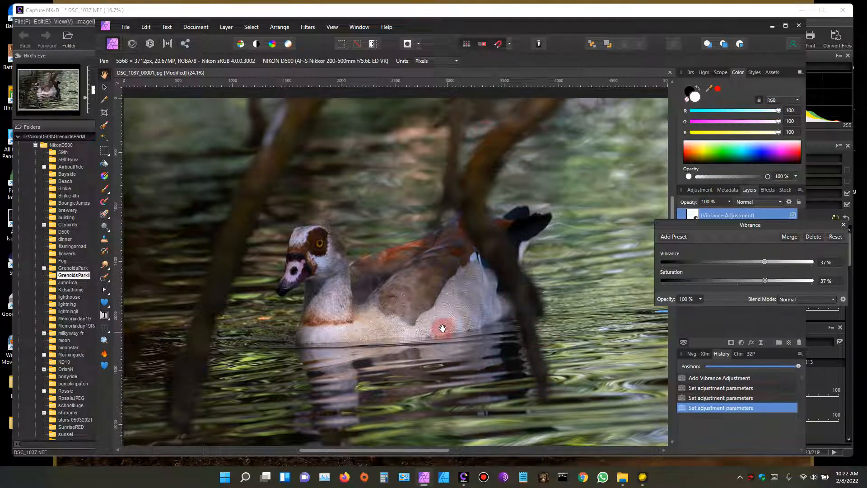
{"action": "scroll", "coordinate": [439, 328], "scroll_direction": "down", "scroll_amount": 2}
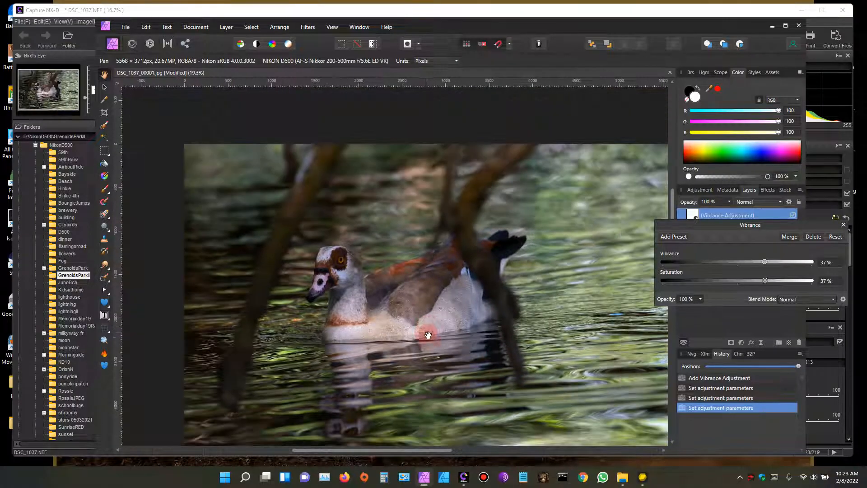
{"action": "left_click_drag", "start_coordinate": [440, 342], "coordinate": [422, 333]}
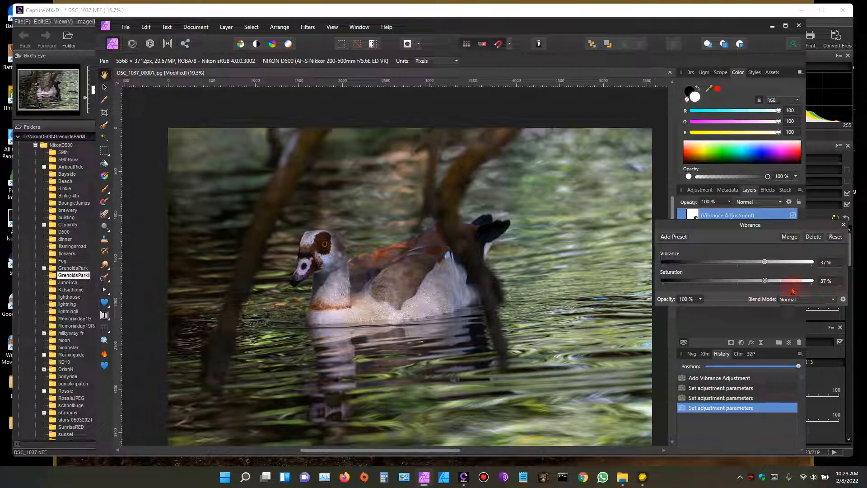
{"action": "left_click", "coordinate": [843, 225]}
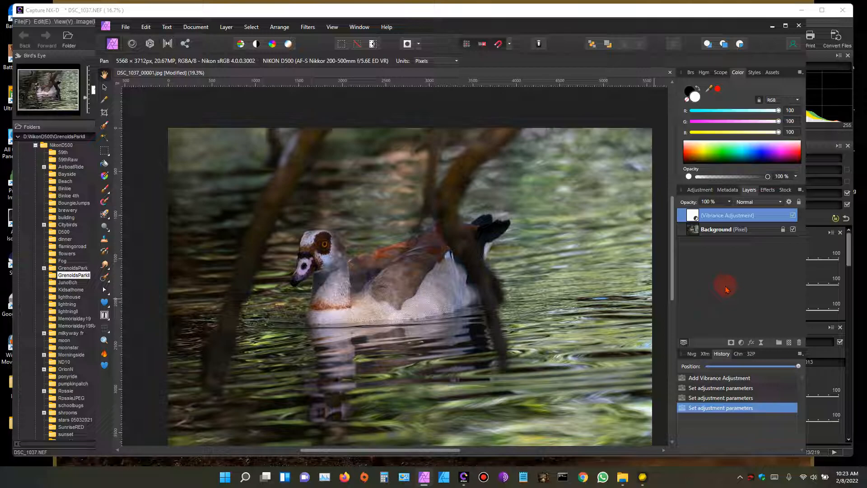
- Add a Brightness / Contrast adjustment directly above the Background layer with Brightness 21% and Contrast 10%
{"action": "left_click", "coordinate": [698, 229]}
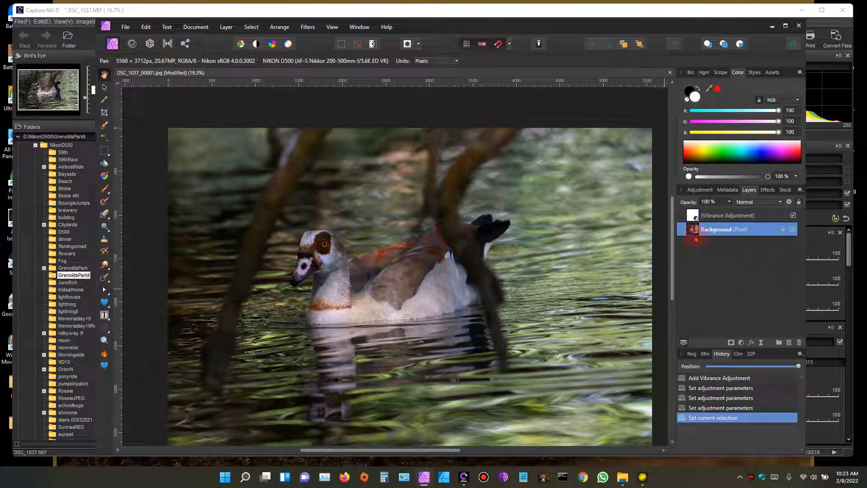
{"action": "left_click", "coordinate": [739, 343]}
{"action": "left_click", "coordinate": [800, 172]}
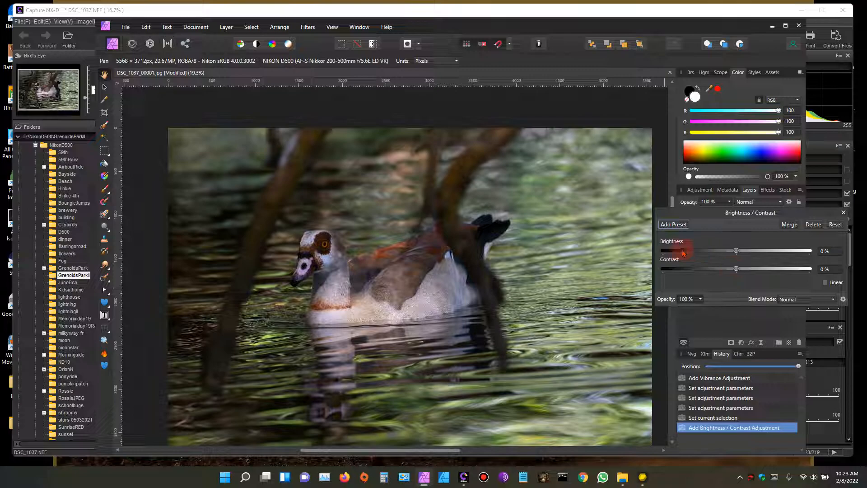
{"action": "left_click_drag", "start_coordinate": [737, 270], "coordinate": [756, 259]}
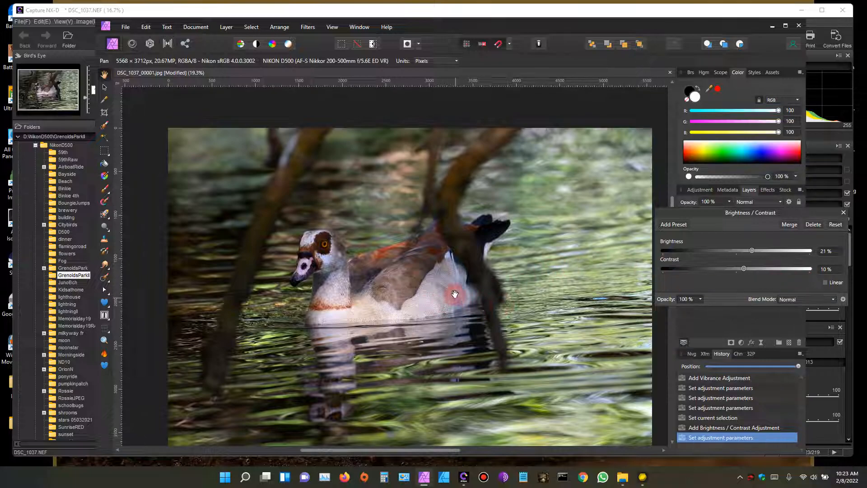
- Examine the brightened goose and water both up close and in the whole photo, then close the Brightness / Contrast settings
{"action": "scroll", "coordinate": [455, 297], "scroll_direction": "down", "scroll_amount": 1}
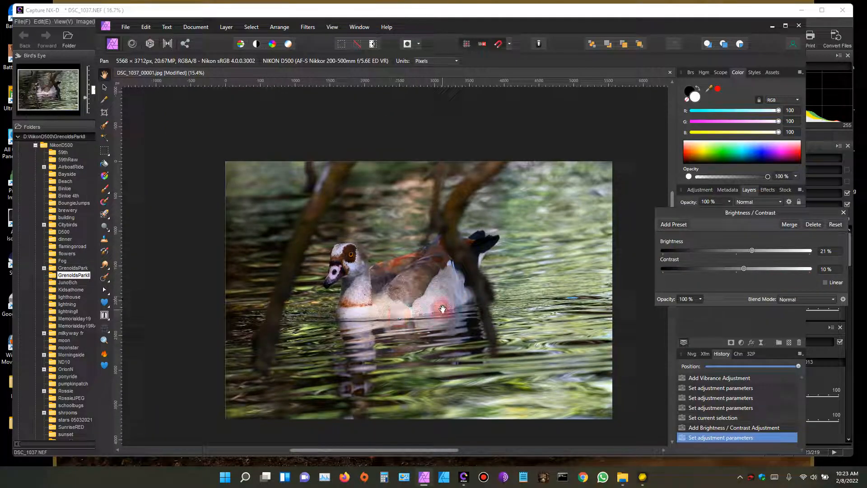
{"action": "left_click_drag", "start_coordinate": [443, 308], "coordinate": [446, 292]}
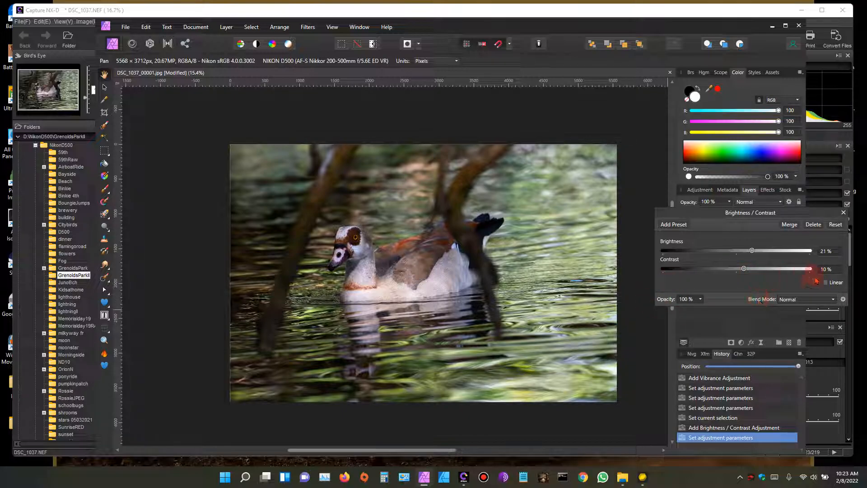
{"action": "scroll", "coordinate": [411, 302], "scroll_direction": "up", "scroll_amount": 2}
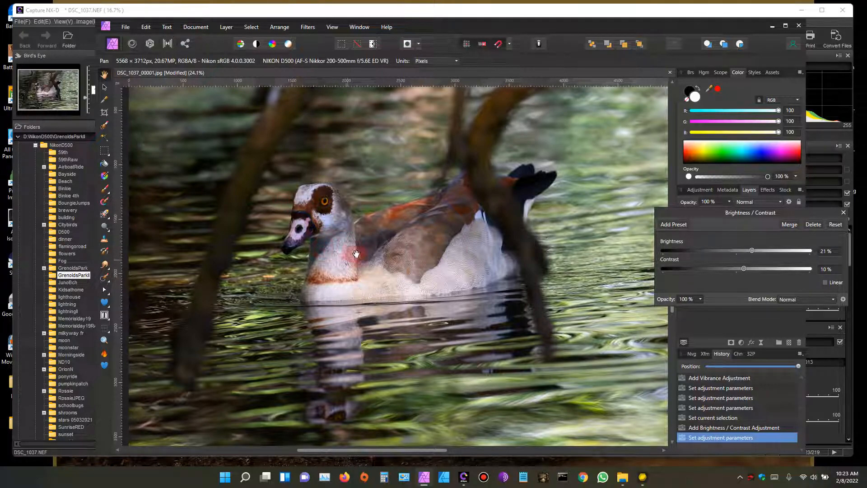
{"action": "scroll", "coordinate": [397, 289], "scroll_direction": "down", "scroll_amount": 1}
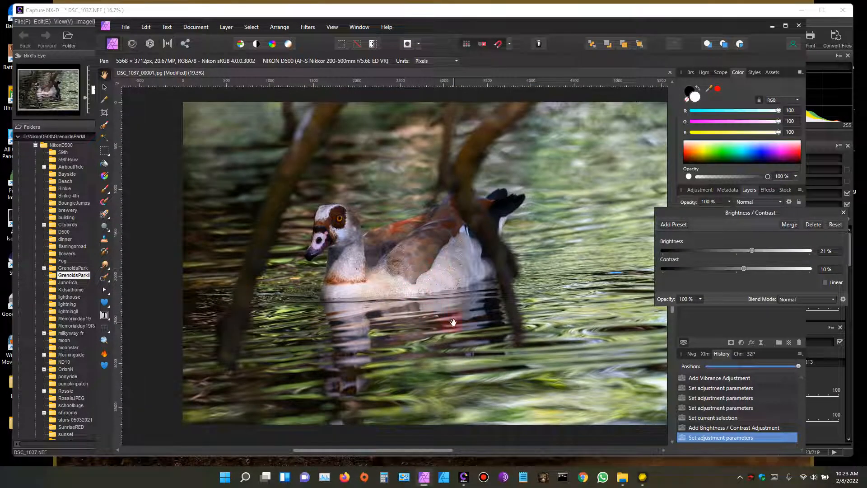
{"action": "left_click", "coordinate": [449, 300]}
{"action": "scroll", "coordinate": [397, 271], "scroll_direction": "down", "scroll_amount": 1}
{"action": "left_click_drag", "start_coordinate": [418, 272], "coordinate": [401, 270]}
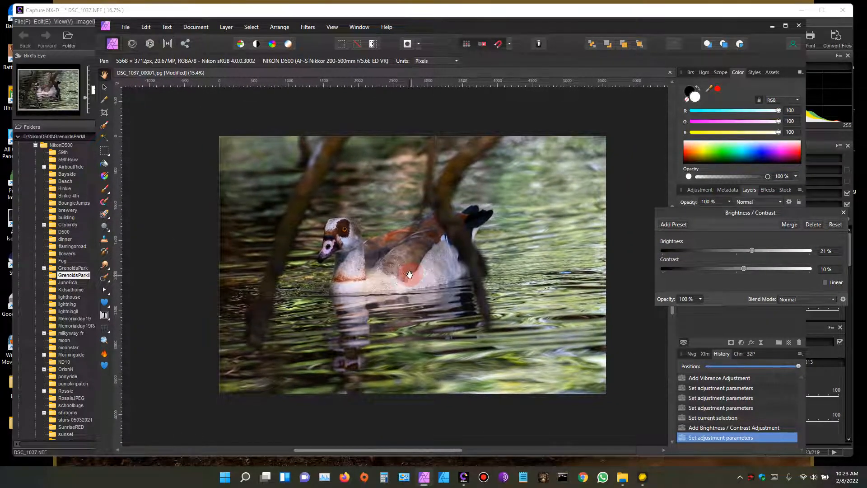
{"action": "scroll", "coordinate": [396, 270], "scroll_direction": "up", "scroll_amount": 2}
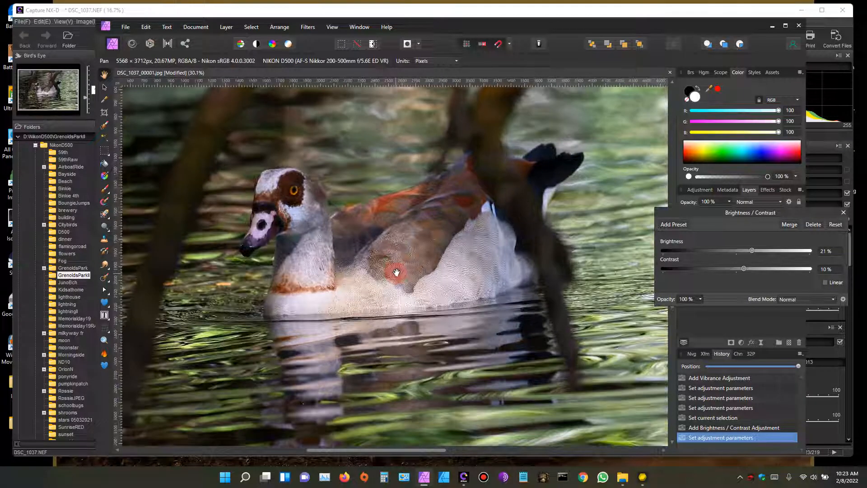
{"action": "scroll", "coordinate": [393, 275], "scroll_direction": "up", "scroll_amount": 1}
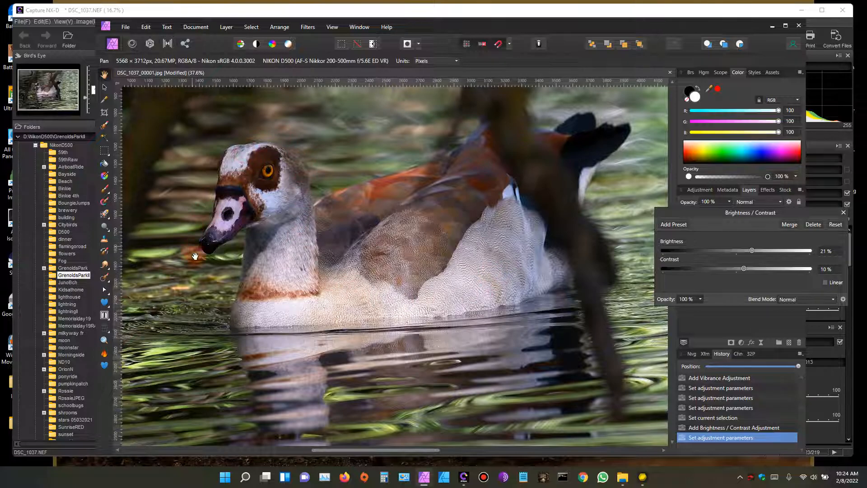
{"action": "scroll", "coordinate": [420, 344], "scroll_direction": "down", "scroll_amount": 2}
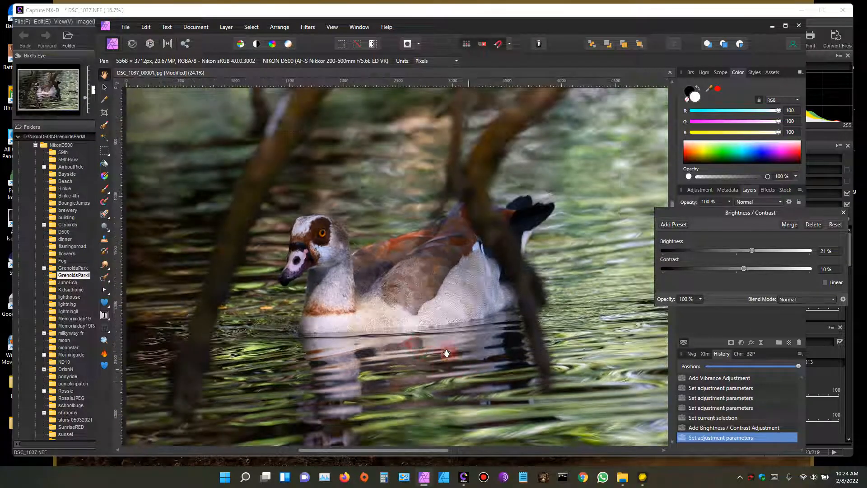
{"action": "scroll", "coordinate": [449, 359], "scroll_direction": "down", "scroll_amount": 2}
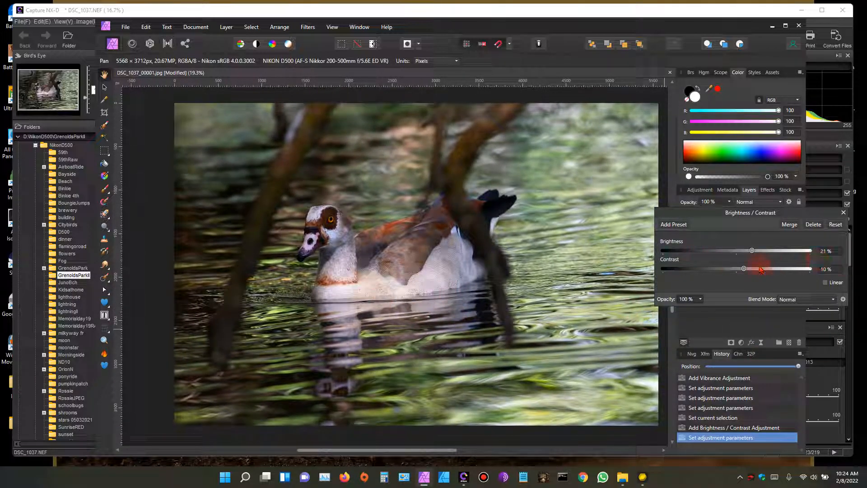
{"action": "left_click", "coordinate": [844, 213]}
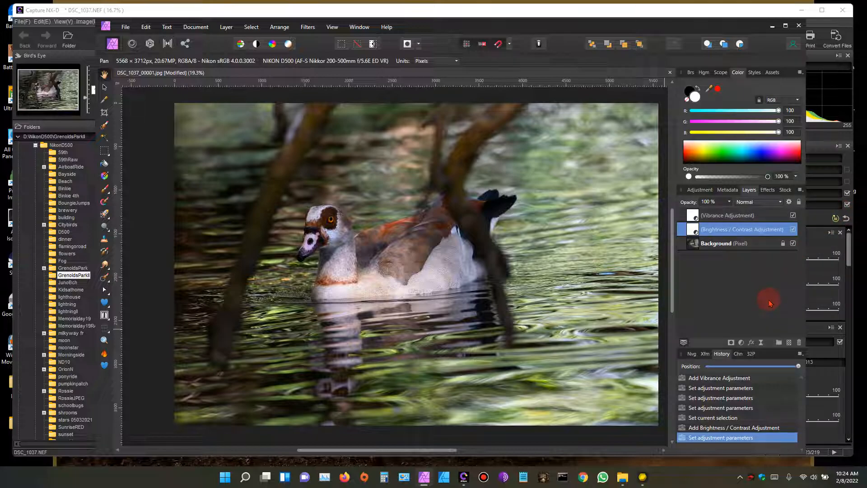
- Open the goose photo's Background layer in the Develop Persona and bring the whole photo into view
{"action": "left_click", "coordinate": [695, 247]}
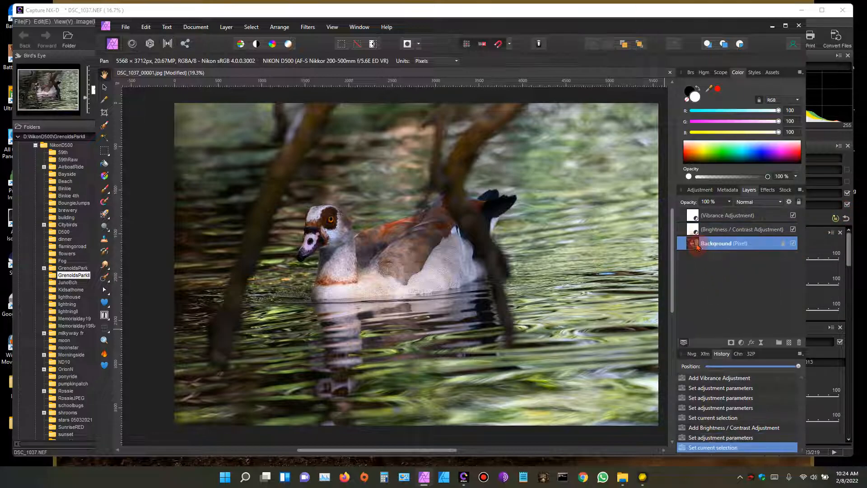
{"action": "left_click", "coordinate": [151, 43]}
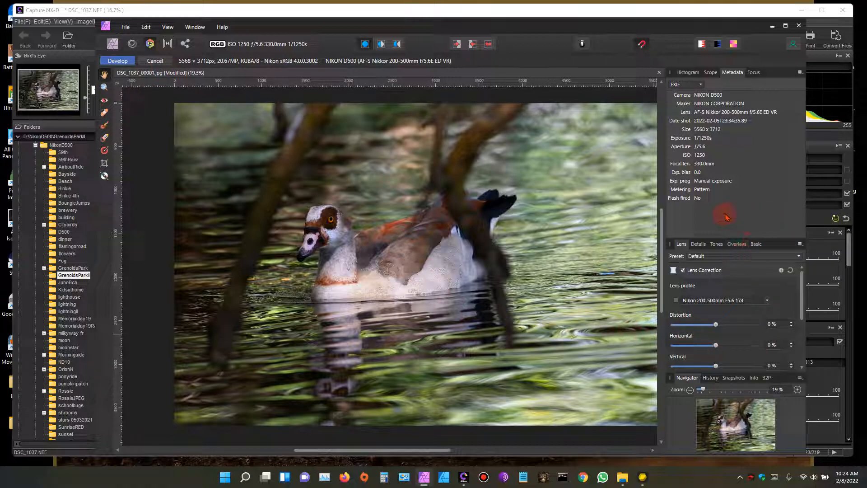
{"action": "left_click_drag", "start_coordinate": [411, 255], "coordinate": [390, 264]}
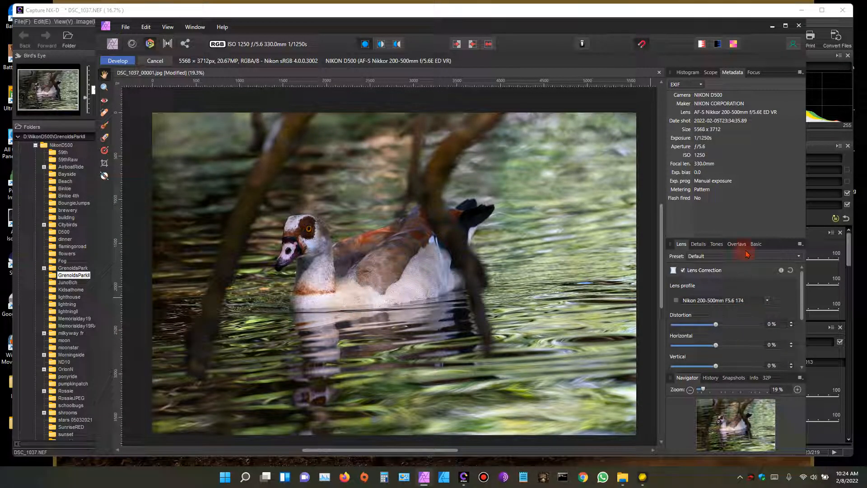
- Review the Basic exposure and enhance settings, then compare before and after in the split view and side by side
{"action": "left_click", "coordinate": [757, 245]}
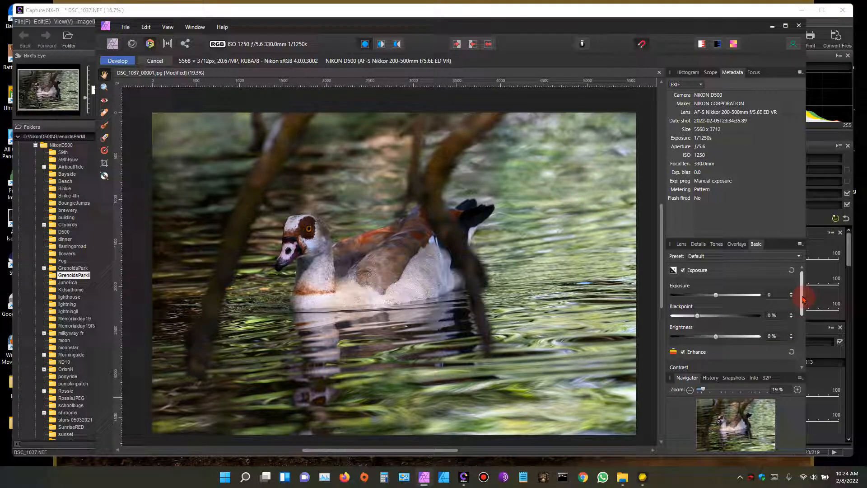
{"action": "scroll", "coordinate": [803, 299], "scroll_direction": "down", "scroll_amount": 3}
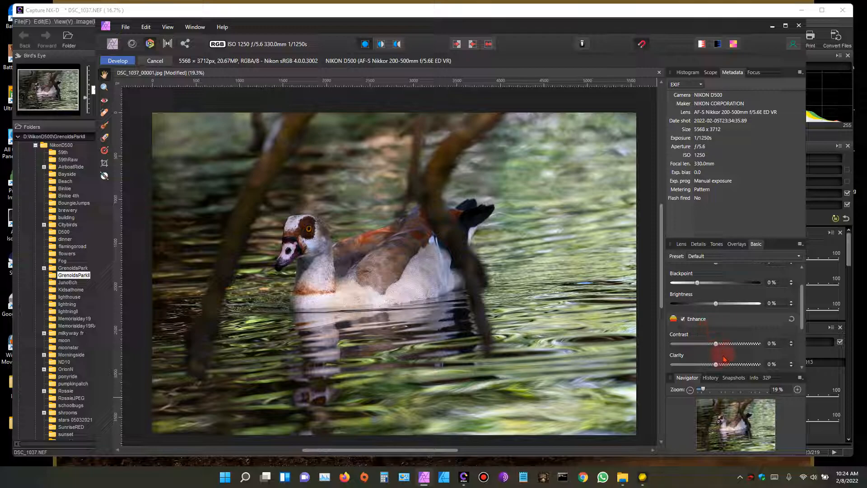
{"action": "scroll", "coordinate": [804, 329], "scroll_direction": "down", "scroll_amount": 2}
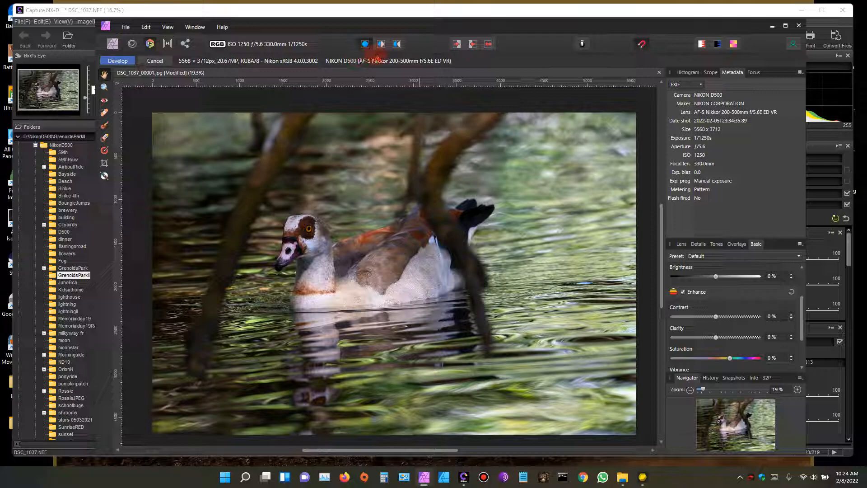
{"action": "left_click", "coordinate": [382, 46]}
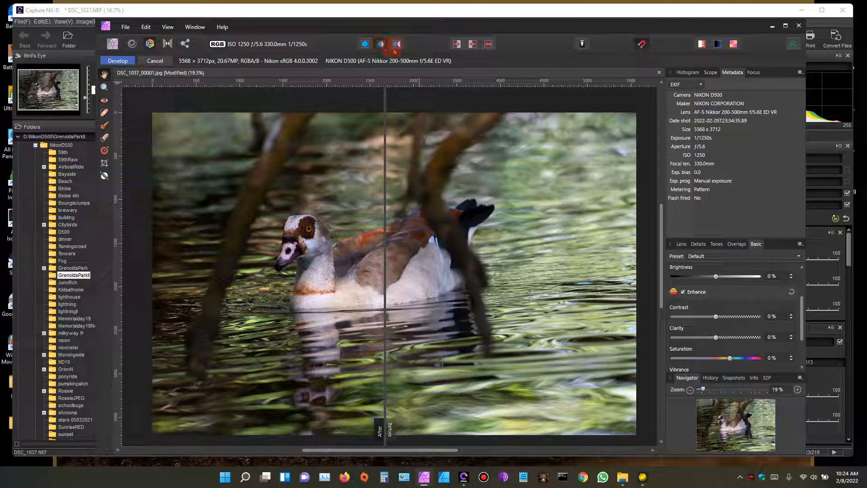
{"action": "left_click", "coordinate": [396, 46]}
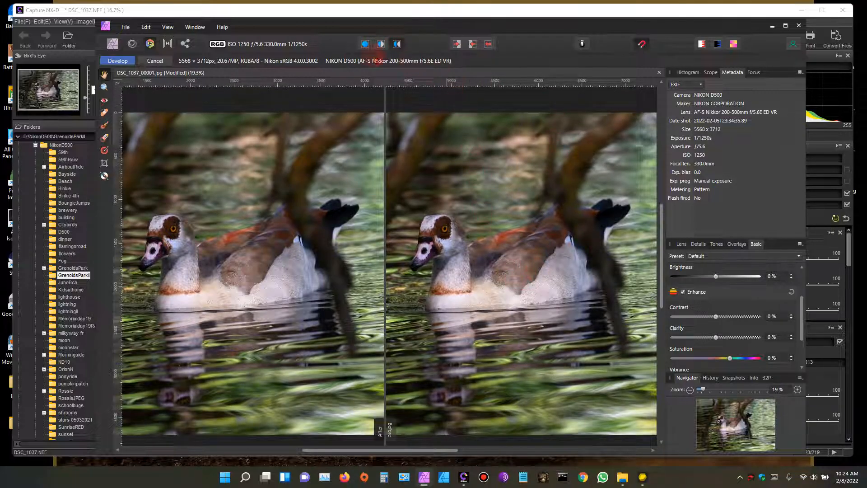
- Show the photo in single view and set brightness to -8%, clarity to 52%, saturation to 6% and vibrance to 11%
{"action": "left_click", "coordinate": [365, 44]}
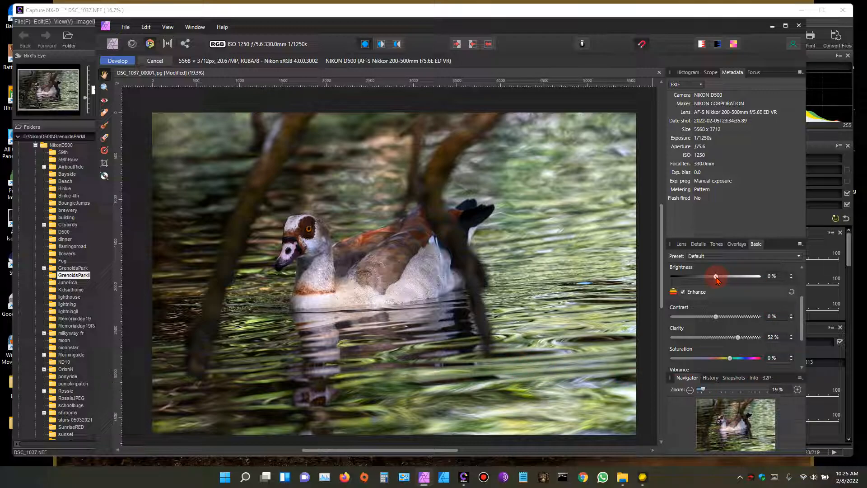
{"action": "left_click_drag", "start_coordinate": [718, 282], "coordinate": [716, 283]}
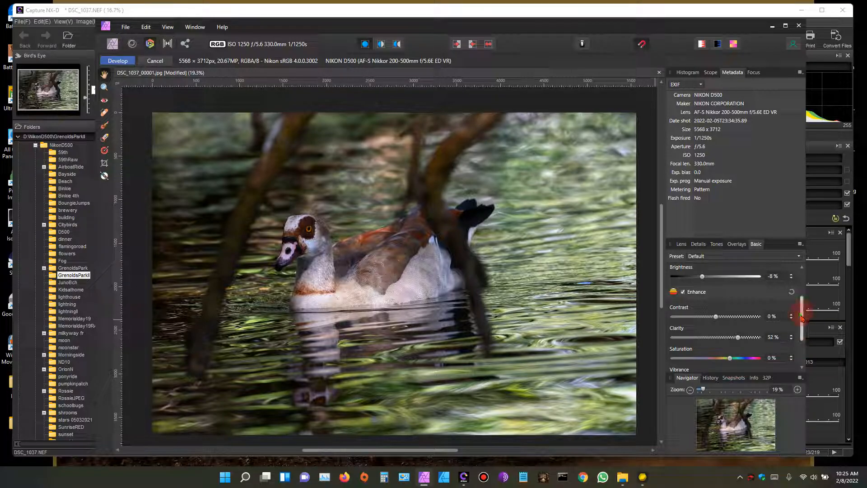
{"action": "scroll", "coordinate": [804, 324], "scroll_direction": "down", "scroll_amount": 1}
{"action": "scroll", "coordinate": [804, 325], "scroll_direction": "down", "scroll_amount": 2}
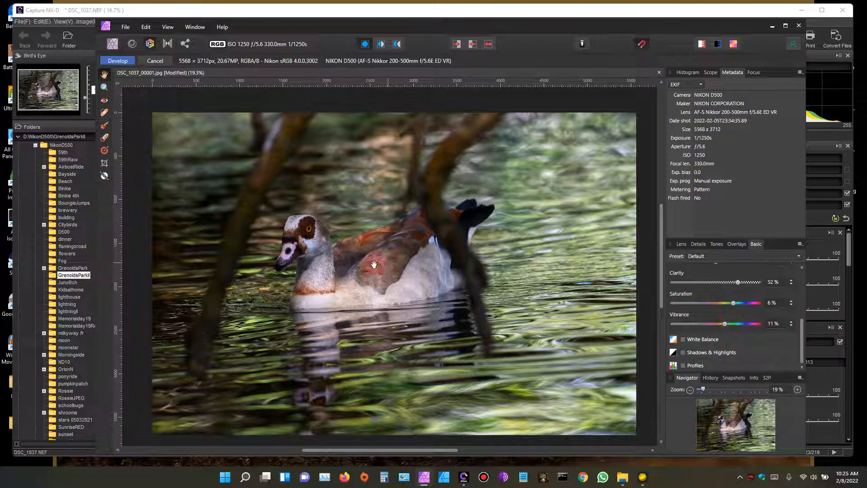
- Inspect the goose's plumage up close and enable Detail Refinement with a radius of 53% and an amount of 20%
{"action": "scroll", "coordinate": [330, 296], "scroll_direction": "up", "scroll_amount": 3}
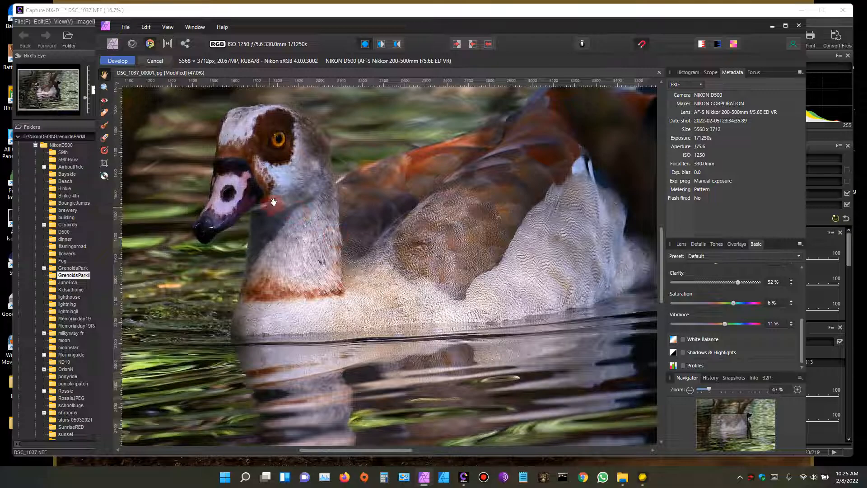
{"action": "left_click_drag", "start_coordinate": [352, 229], "coordinate": [322, 284]}
{"action": "scroll", "coordinate": [350, 278], "scroll_direction": "down", "scroll_amount": 4}
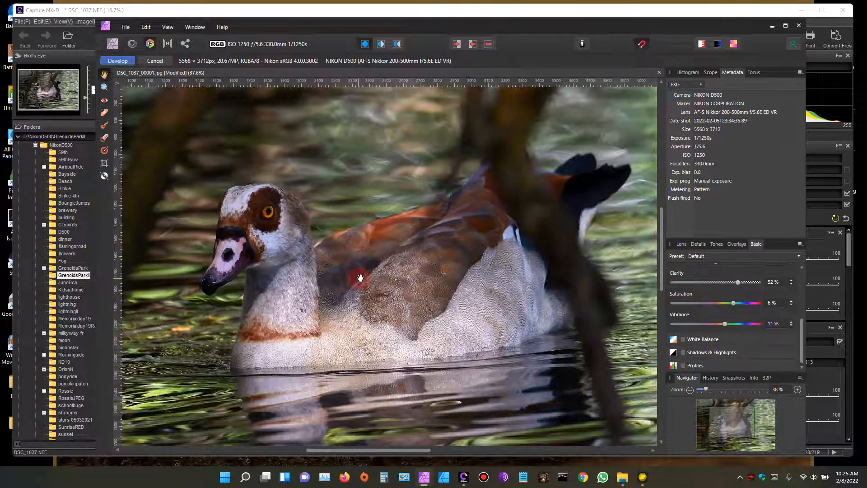
{"action": "left_click_drag", "start_coordinate": [418, 292], "coordinate": [426, 277]}
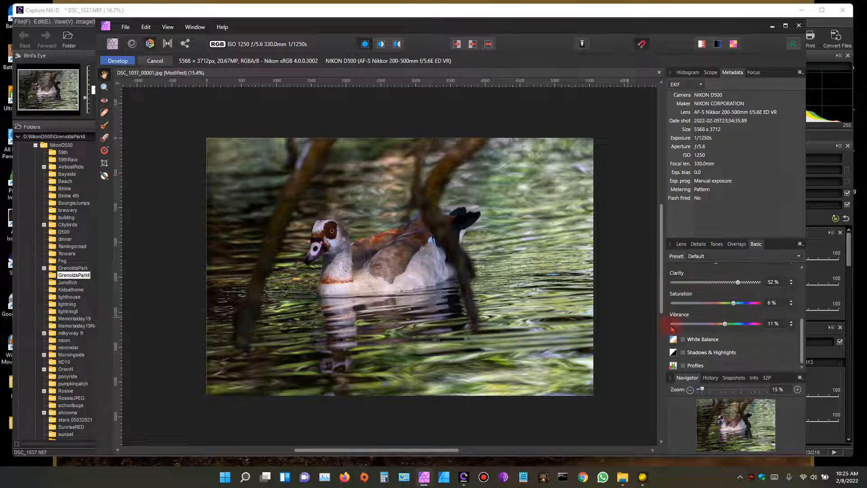
{"action": "left_click", "coordinate": [699, 243]}
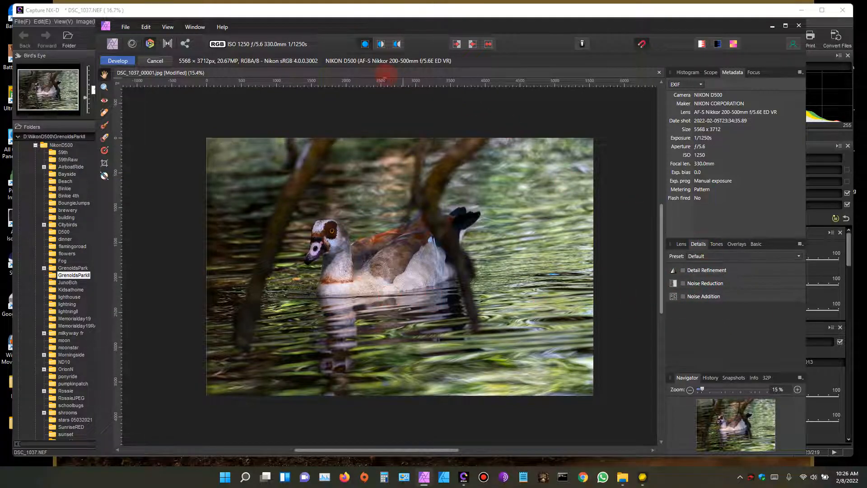
{"action": "left_click", "coordinate": [707, 269]}
{"action": "left_click", "coordinate": [748, 274]}
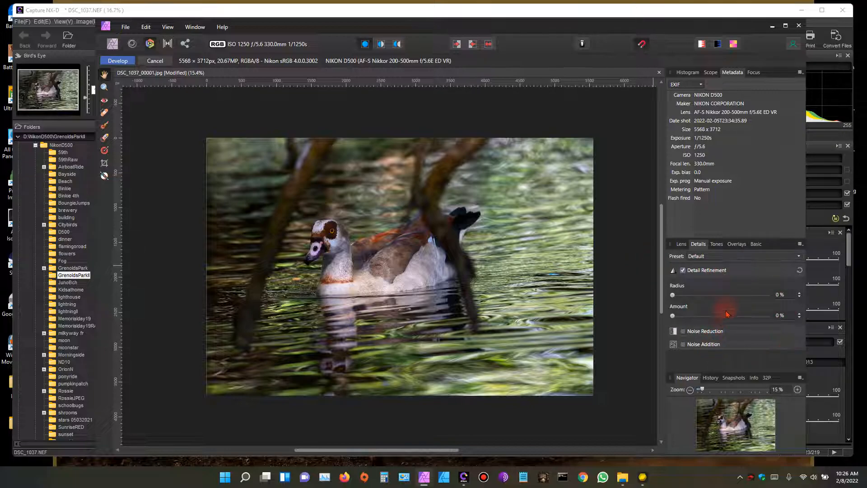
{"action": "left_click", "coordinate": [722, 296]}
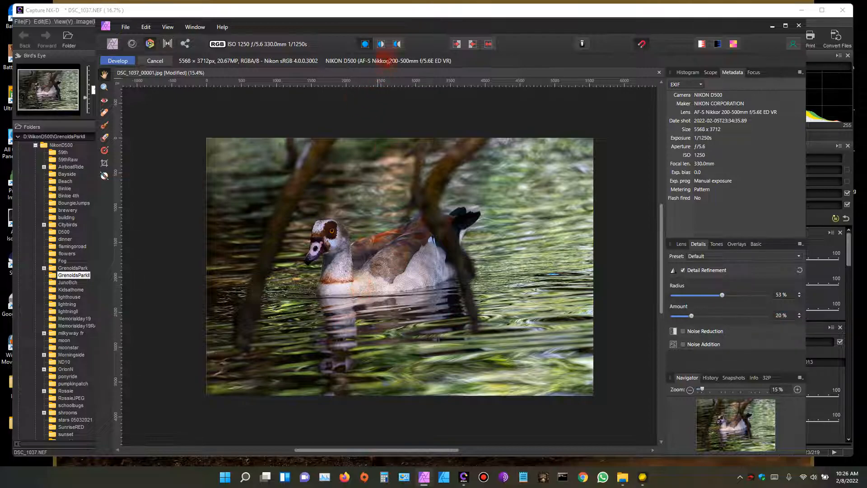
- Compare the photo before and after the develop adjustments in split view, examining the goose's feathers and the water
{"action": "left_click", "coordinate": [381, 44]}
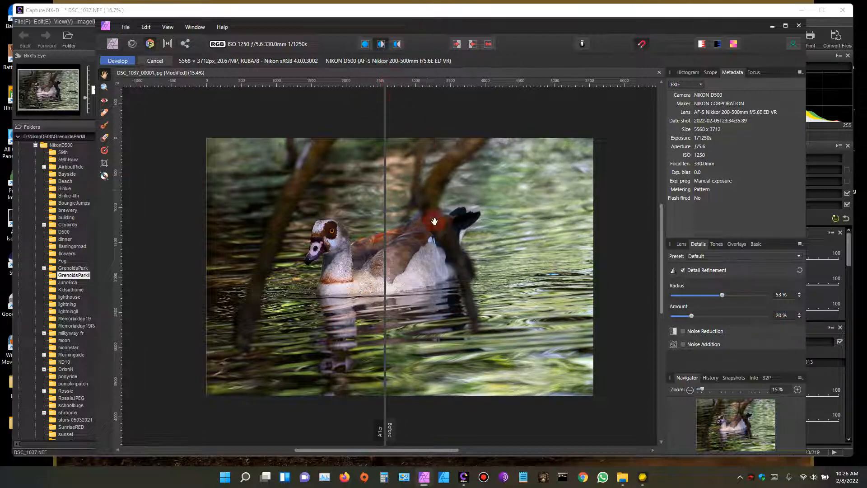
{"action": "left_click_drag", "start_coordinate": [385, 298], "coordinate": [384, 278]}
{"action": "scroll", "coordinate": [459, 309], "scroll_direction": "up", "scroll_amount": 3}
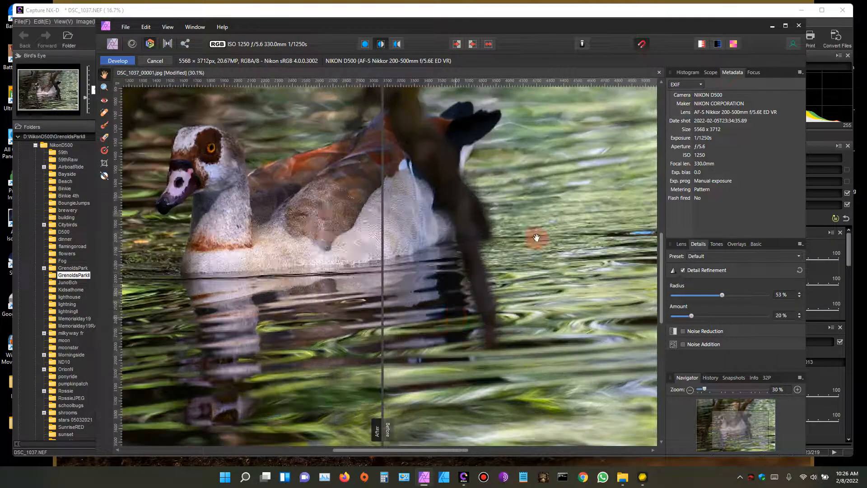
{"action": "left_click_drag", "start_coordinate": [662, 276], "coordinate": [655, 253]}
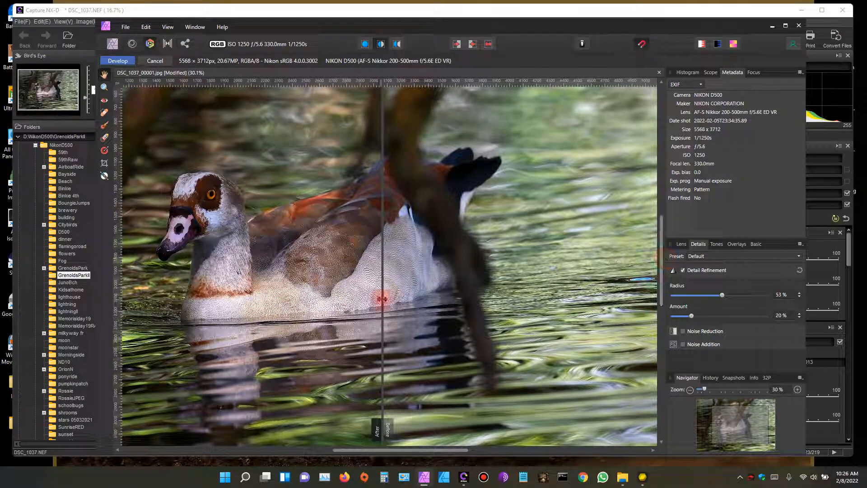
{"action": "left_click_drag", "start_coordinate": [381, 299], "coordinate": [540, 356]}
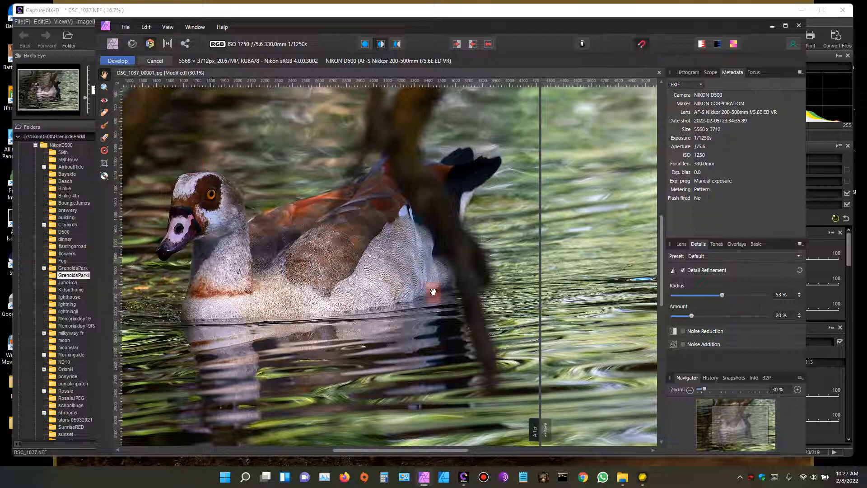
{"action": "left_click_drag", "start_coordinate": [542, 310], "coordinate": [513, 334]}
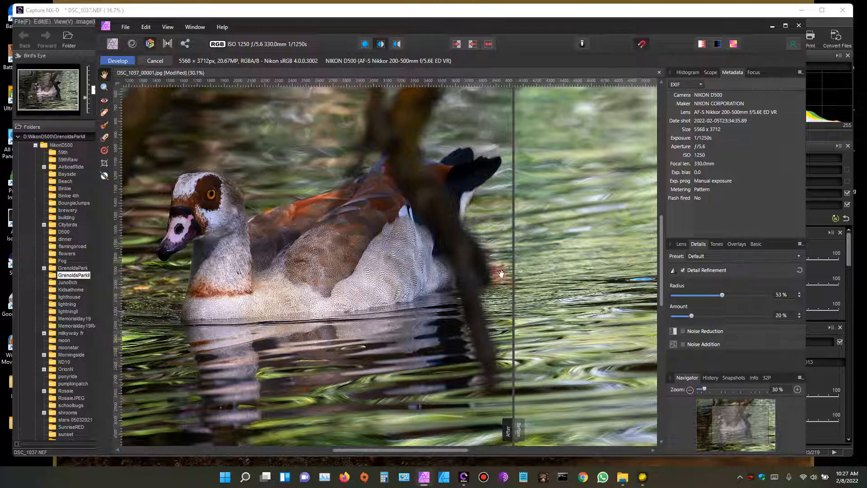
{"action": "left_click_drag", "start_coordinate": [513, 306], "coordinate": [326, 299]}
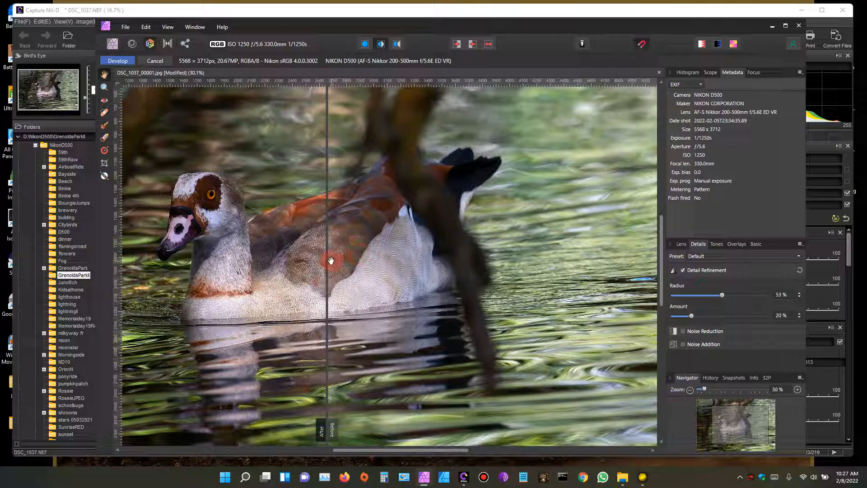
{"action": "scroll", "coordinate": [334, 266], "scroll_direction": "down", "scroll_amount": 3}
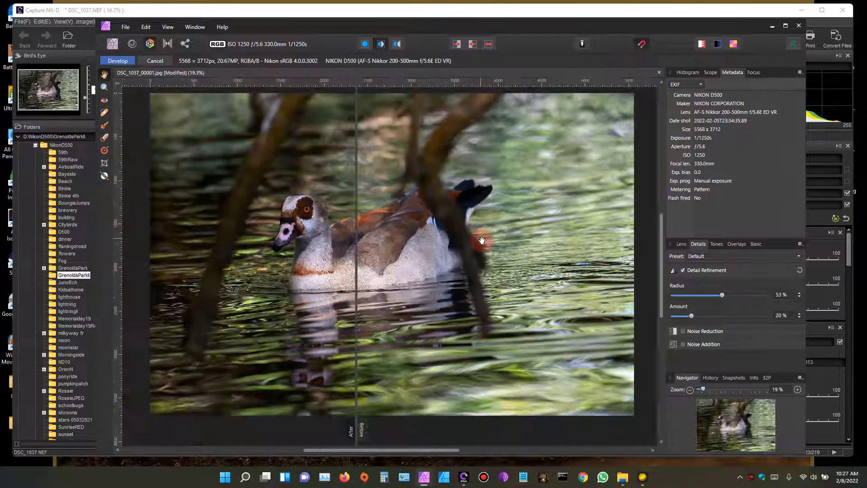
{"action": "left_click_drag", "start_coordinate": [357, 278], "coordinate": [377, 286]}
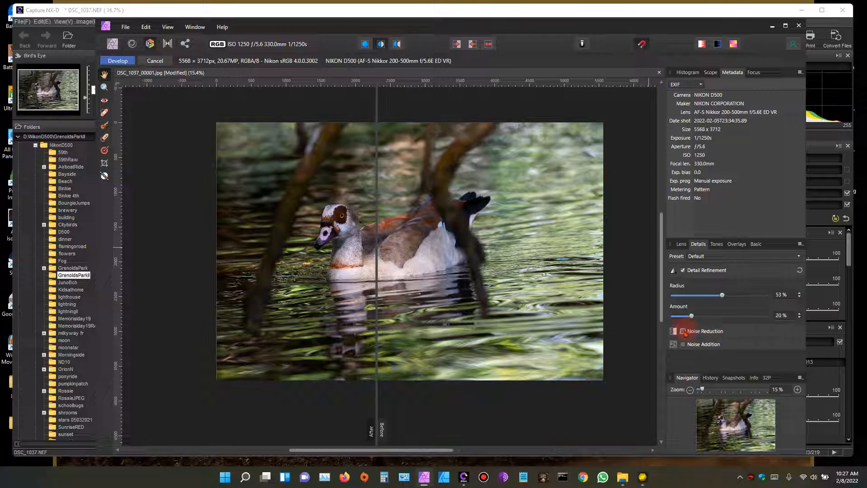
- Commit the develop adjustments to the photo and examine the goose up close for noise
{"action": "left_click", "coordinate": [135, 65]}
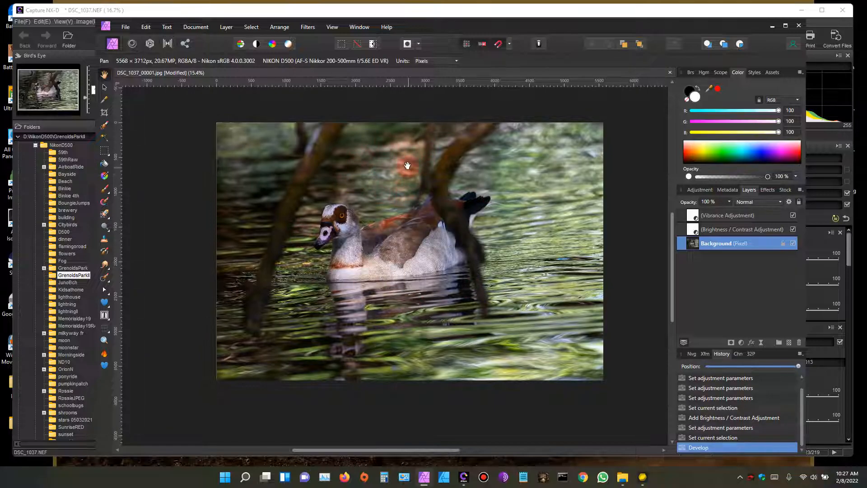
{"action": "scroll", "coordinate": [388, 249], "scroll_direction": "up", "scroll_amount": 4}
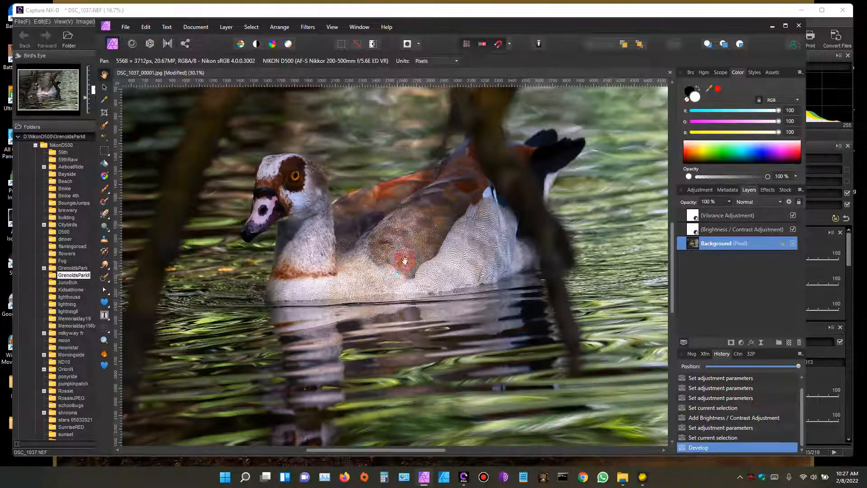
{"action": "scroll", "coordinate": [391, 229], "scroll_direction": "up", "scroll_amount": 2}
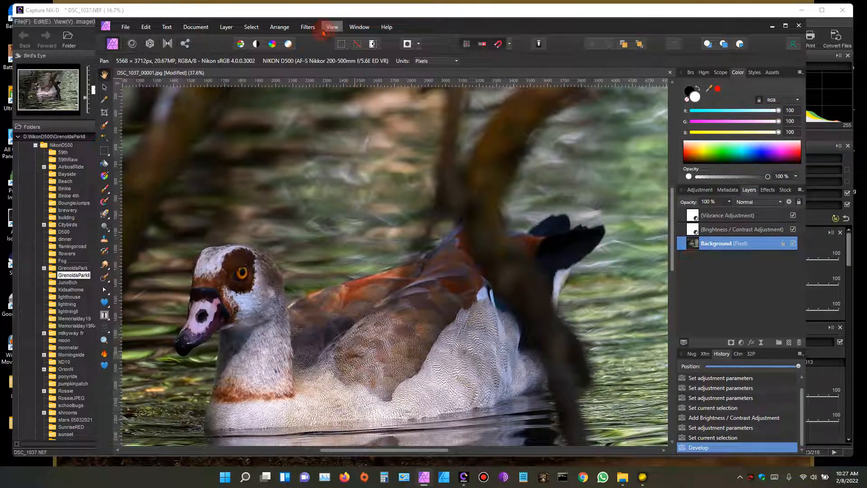
- Apply the Denoise filter with luminance 74%, luminance detail 58%, colors 45% and both contributions 100%, checking it in split view
{"action": "left_click", "coordinate": [306, 27]}
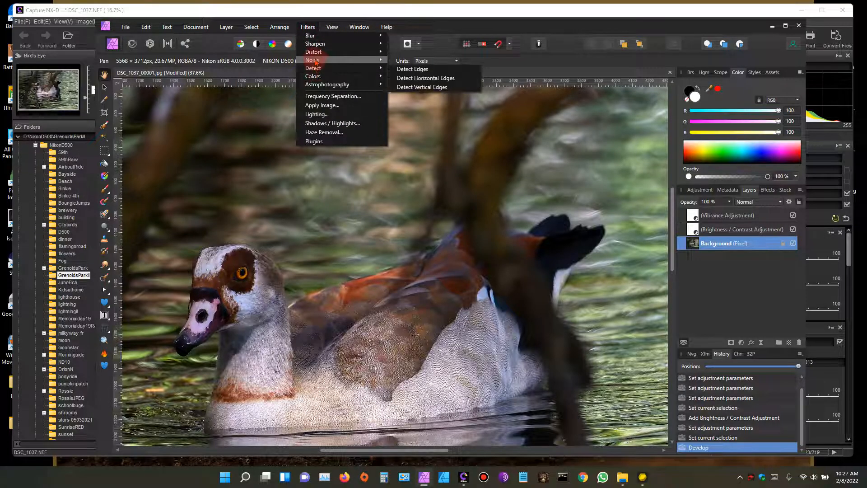
{"action": "mouse_move", "coordinate": [387, 68]}
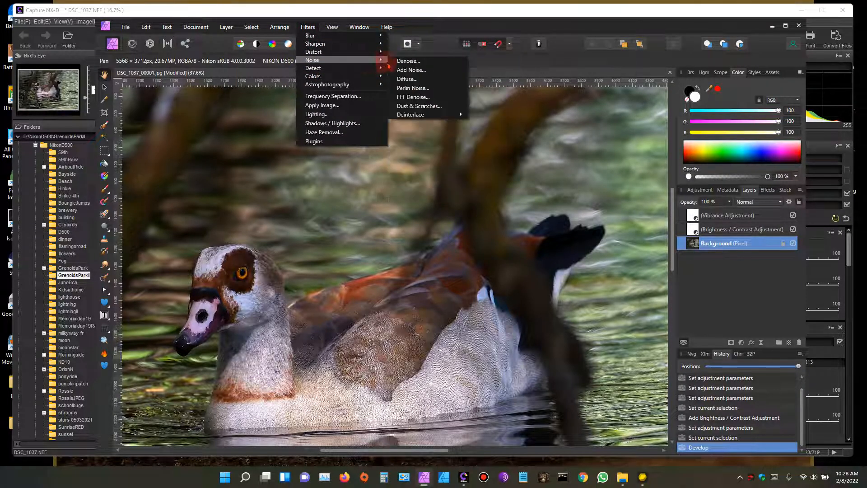
{"action": "left_click", "coordinate": [416, 62]}
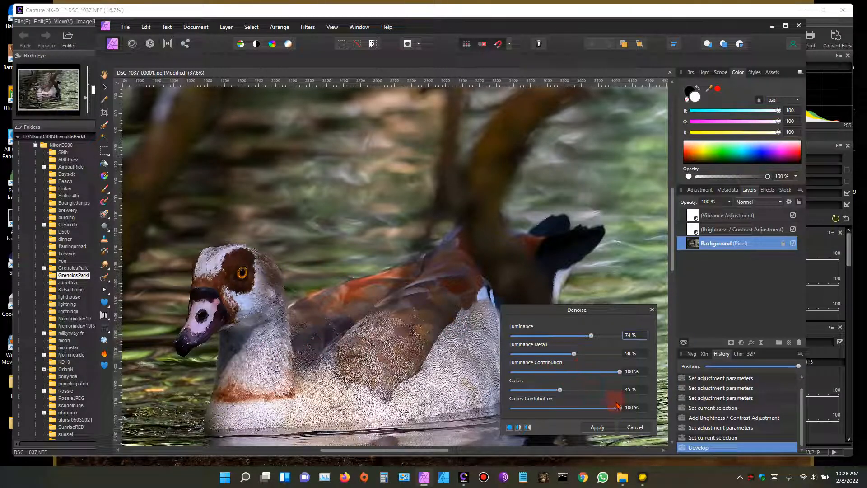
{"action": "left_click", "coordinate": [519, 427]}
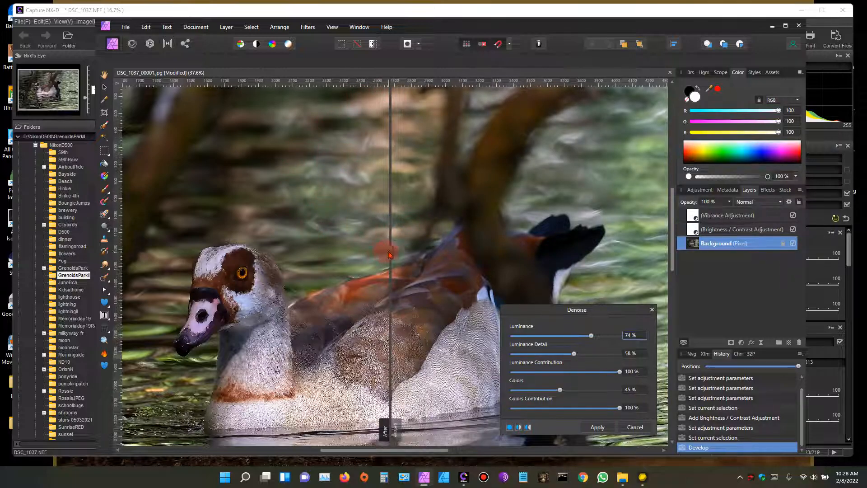
{"action": "left_click_drag", "start_coordinate": [389, 251], "coordinate": [169, 252]}
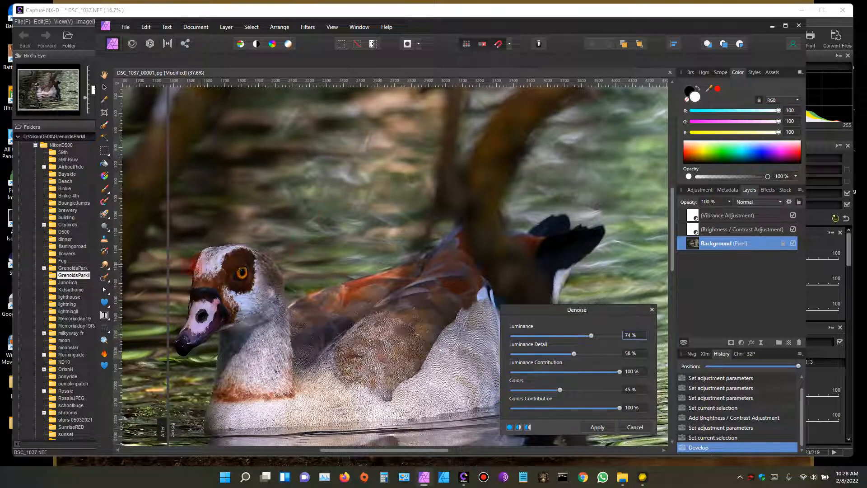
{"action": "left_click_drag", "start_coordinate": [167, 275], "coordinate": [333, 406]}
{"action": "left_click", "coordinate": [606, 424]}
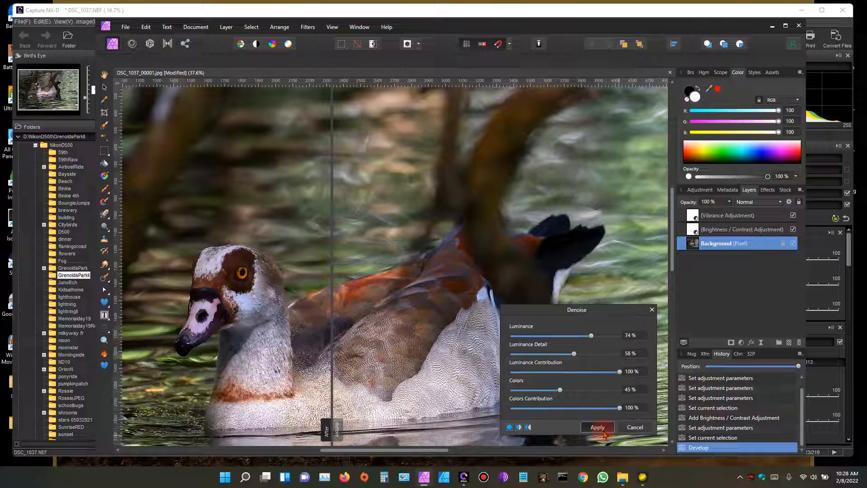
{"action": "left_click", "coordinate": [601, 428]}
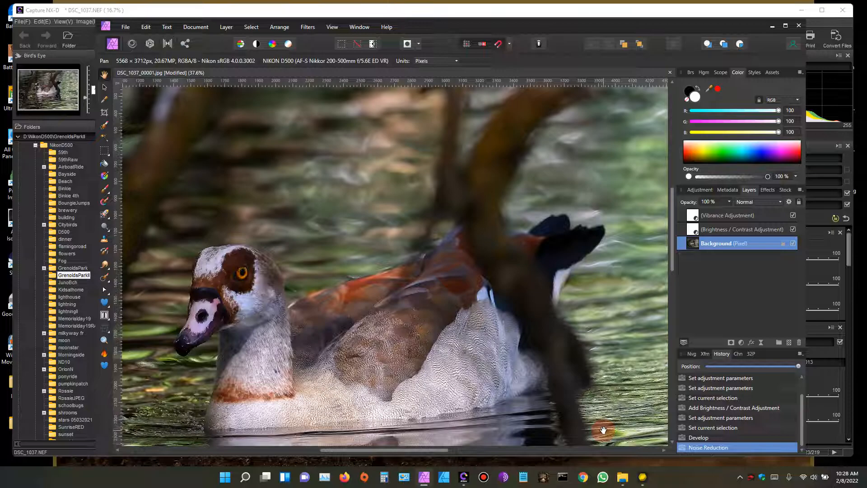
- Move the editor window aside to compare the denoised photo with the original in Capture NX-D, and bring it back
{"action": "scroll", "coordinate": [422, 294], "scroll_direction": "down", "scroll_amount": 3}
{"action": "left_click_drag", "start_coordinate": [409, 281], "coordinate": [398, 235]}
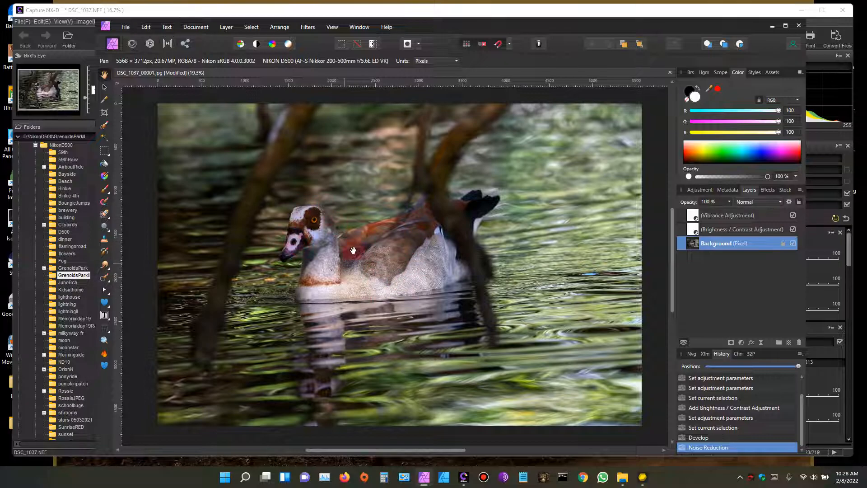
{"action": "left_click_drag", "start_coordinate": [476, 28], "coordinate": [462, 334]}
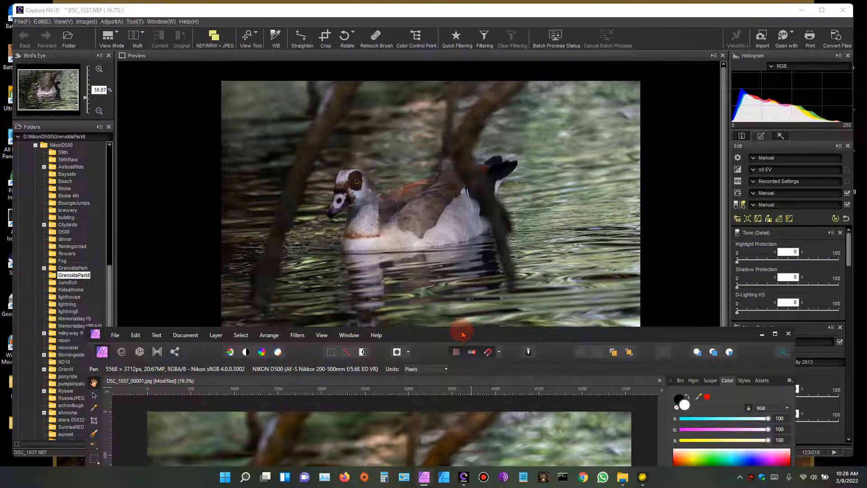
{"action": "left_click_drag", "start_coordinate": [463, 334], "coordinate": [478, 31]}
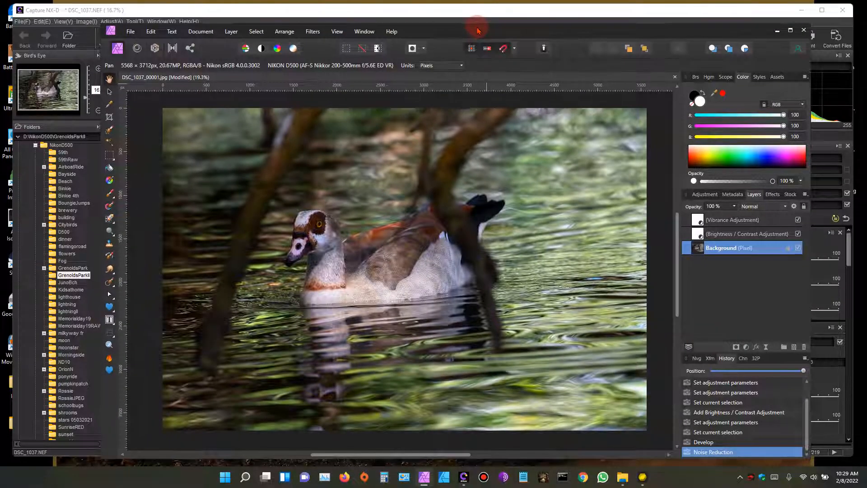
- Reposition and enlarge the editor window to cover most of the screen, and inspect the finished photo of the goose
{"action": "left_click_drag", "start_coordinate": [811, 459], "coordinate": [697, 404]}
{"action": "left_click_drag", "start_coordinate": [512, 30], "coordinate": [437, 23]}
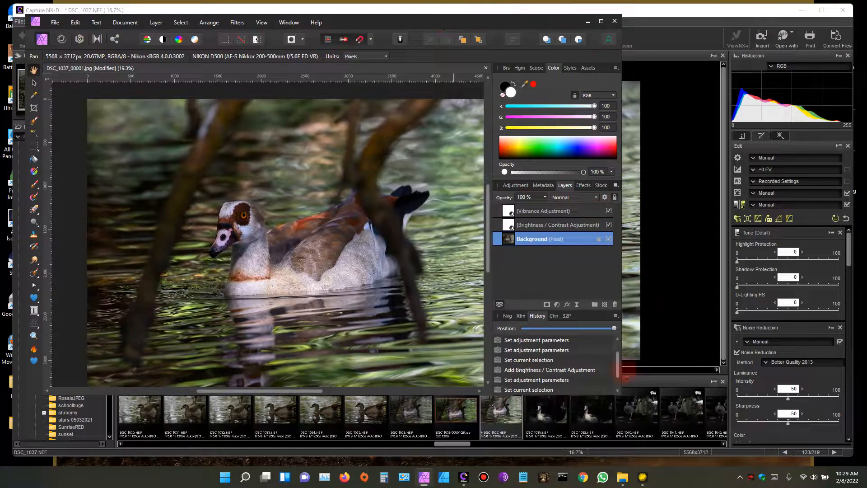
{"action": "left_click_drag", "start_coordinate": [620, 393], "coordinate": [847, 458]}
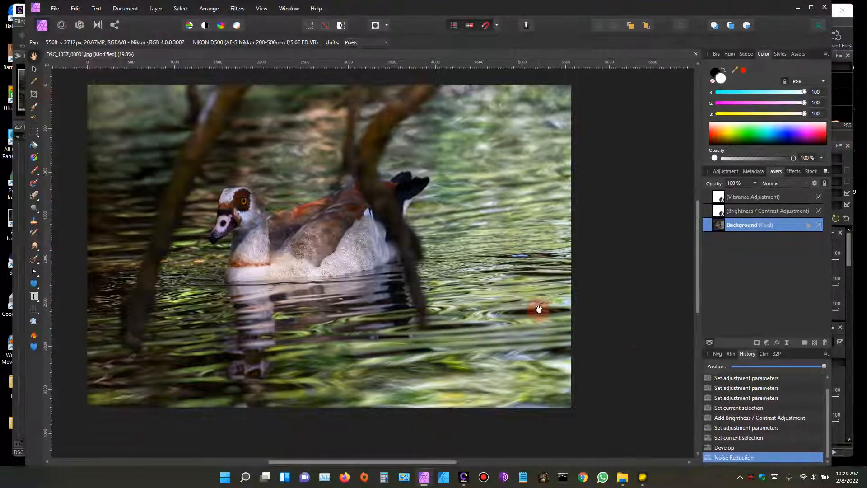
{"action": "left_click_drag", "start_coordinate": [383, 230], "coordinate": [423, 247]}
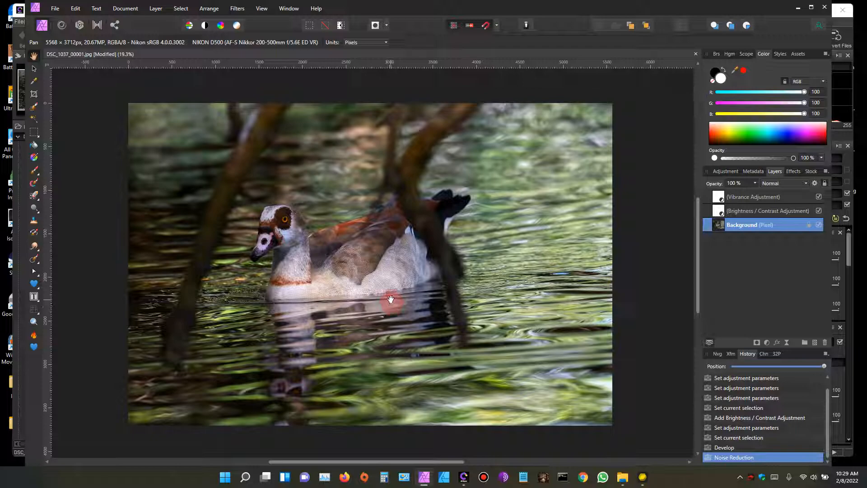
{"action": "left_click_drag", "start_coordinate": [344, 260], "coordinate": [337, 249]}
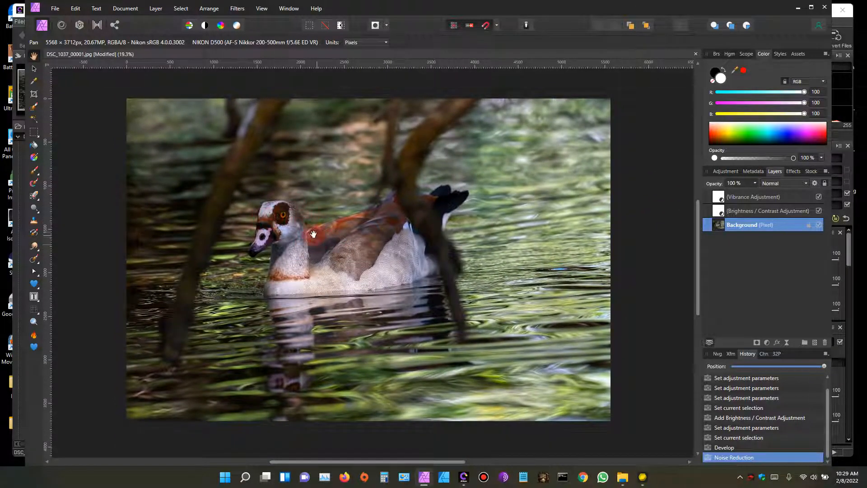
{"action": "scroll", "coordinate": [309, 242], "scroll_direction": "up", "scroll_amount": 3}
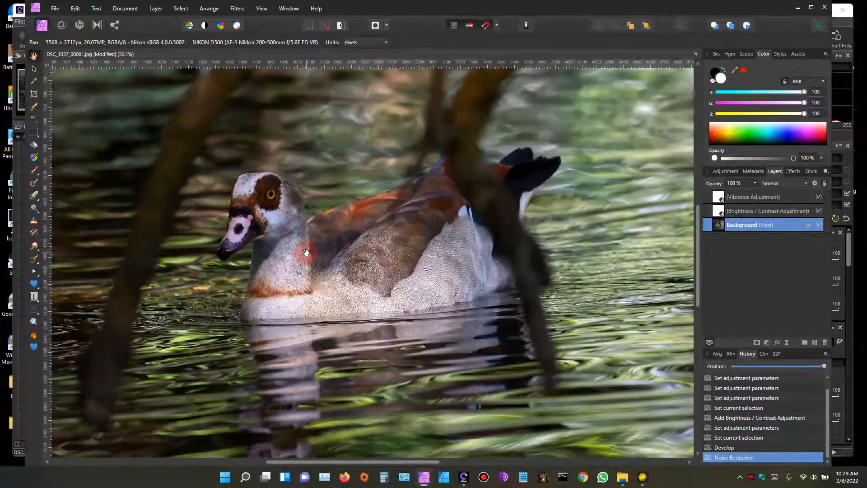
- Add an HSL adjustment above the background and test the blue range's saturation shift at 100%, bringing it back to about 3%
{"action": "scroll", "coordinate": [339, 274], "scroll_direction": "down", "scroll_amount": 3}
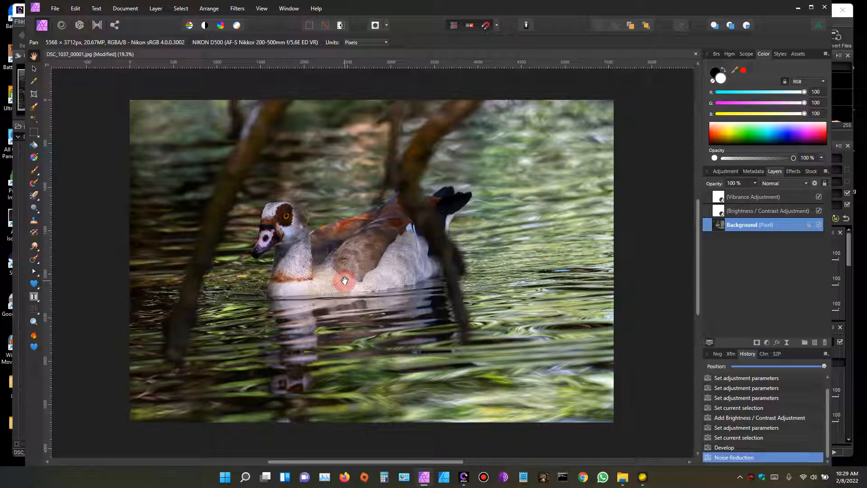
{"action": "left_click", "coordinate": [768, 344]}
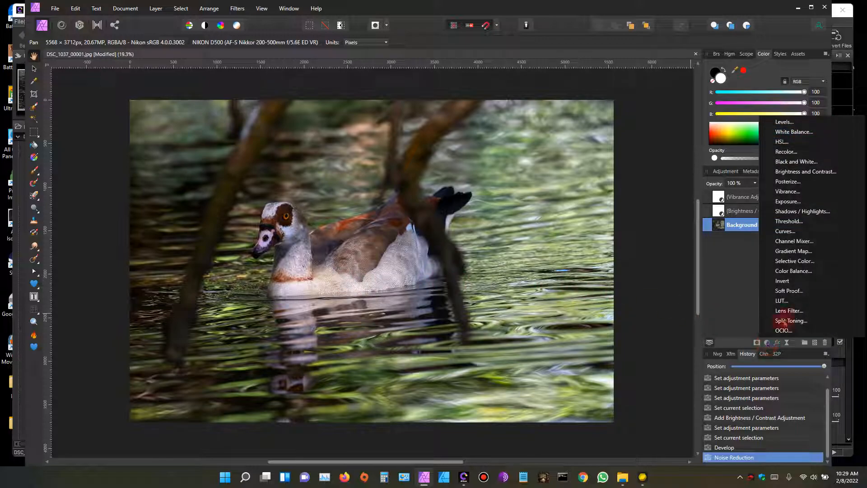
{"action": "left_click", "coordinate": [804, 143]}
{"action": "left_click", "coordinate": [777, 232]}
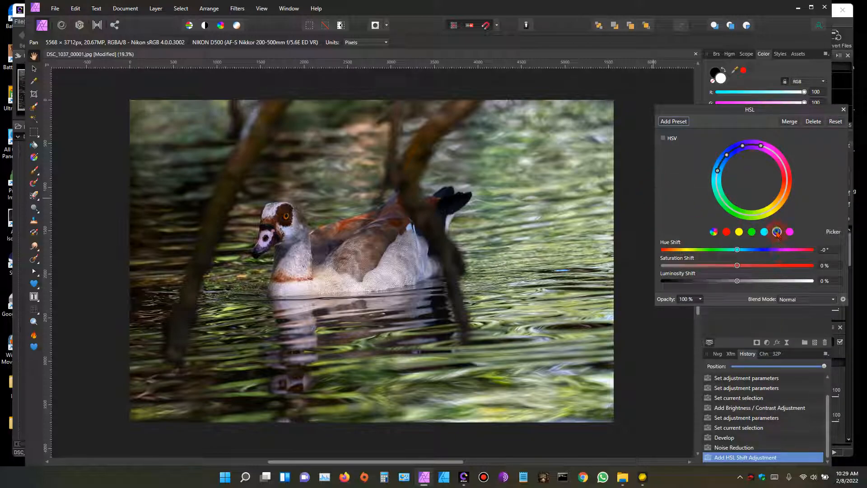
{"action": "left_click_drag", "start_coordinate": [738, 266], "coordinate": [815, 273]}
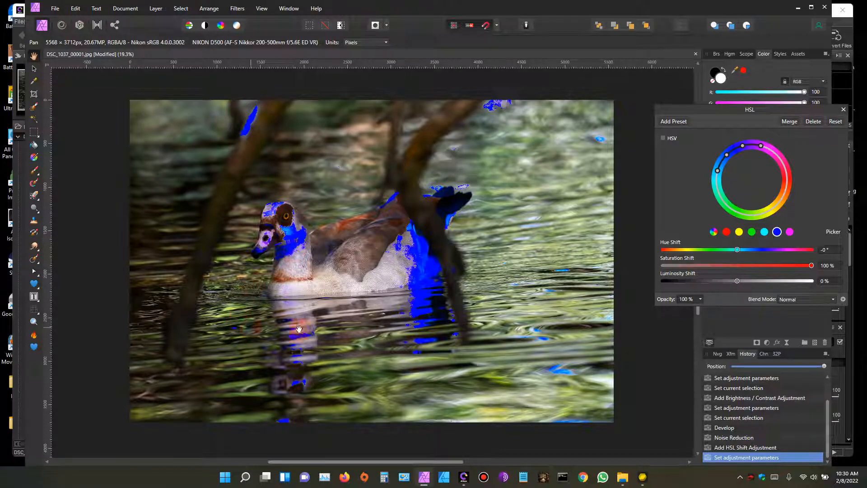
{"action": "left_click_drag", "start_coordinate": [812, 267], "coordinate": [743, 269]}
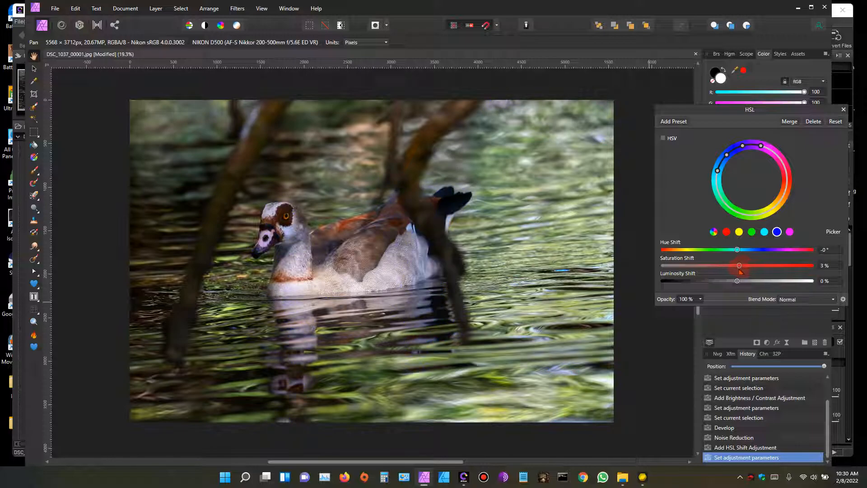
- Set the blue range's saturation shift to -90% and examine the goose's feathers and the whole photo
{"action": "left_click_drag", "start_coordinate": [700, 277], "coordinate": [596, 266]}
{"action": "scroll", "coordinate": [286, 259], "scroll_direction": "up", "scroll_amount": 2}
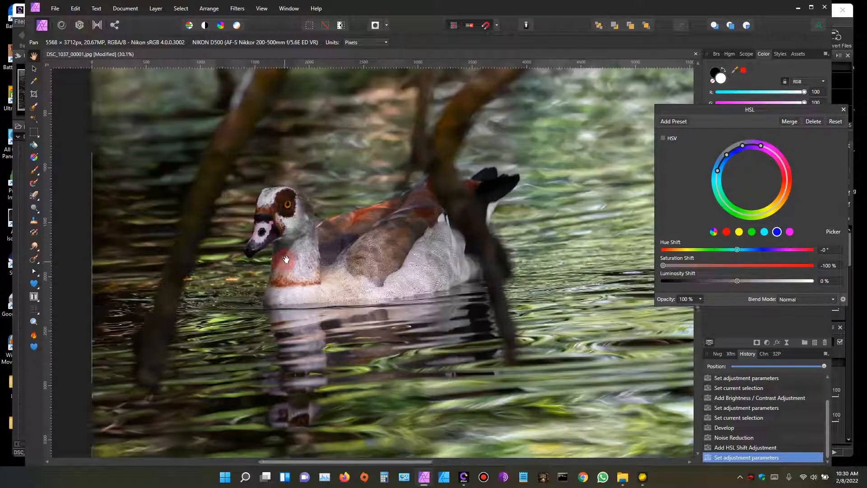
{"action": "scroll", "coordinate": [286, 259], "scroll_direction": "up", "scroll_amount": 1}
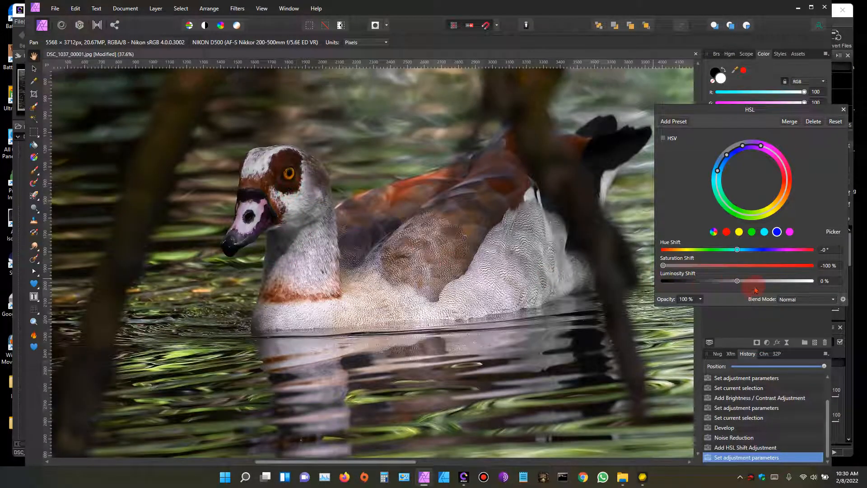
{"action": "left_click", "coordinate": [738, 267]}
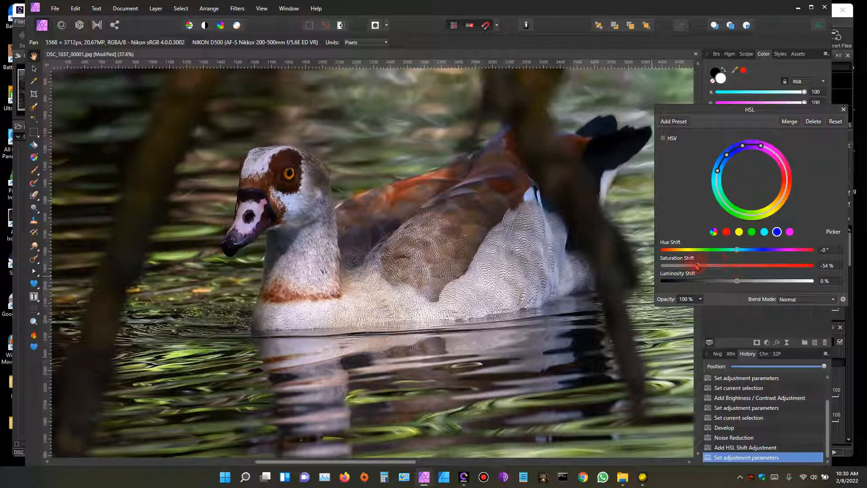
{"action": "left_click_drag", "start_coordinate": [681, 266], "coordinate": [672, 265]}
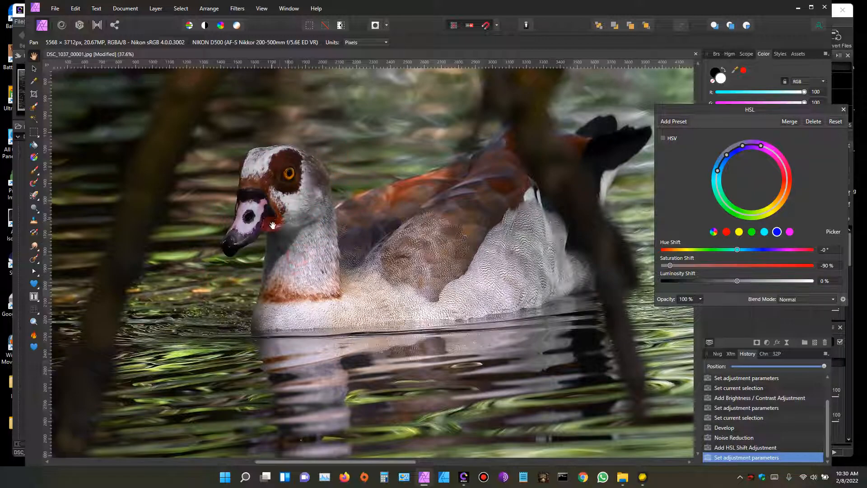
{"action": "scroll", "coordinate": [295, 221], "scroll_direction": "down", "scroll_amount": 5}
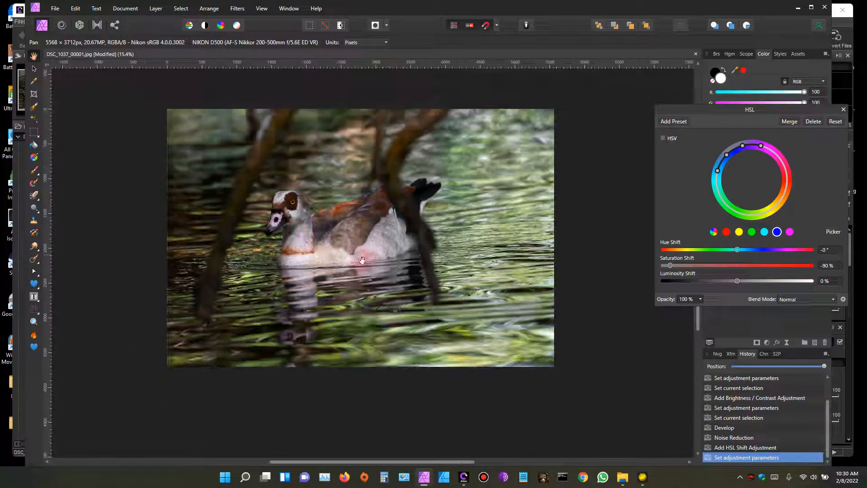
{"action": "left_click_drag", "start_coordinate": [412, 271], "coordinate": [430, 293]}
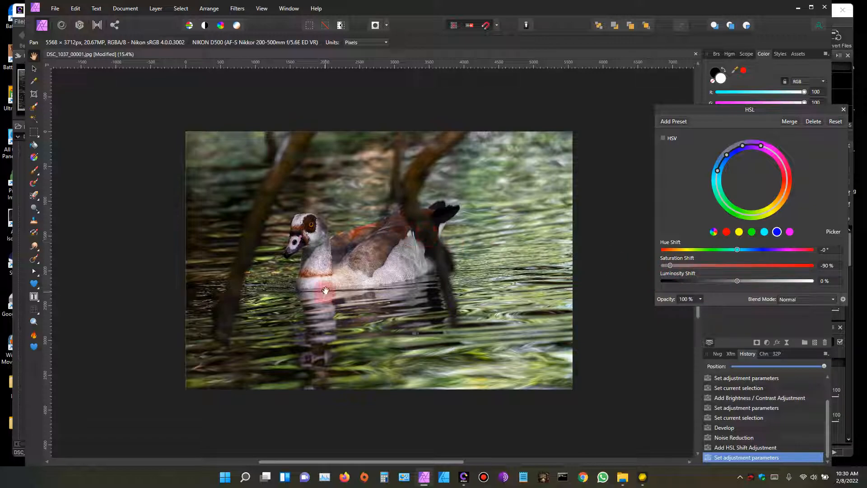
- Test the red range's saturation shift at 100% and return it to 0%, inspecting the goose up close
{"action": "left_click", "coordinate": [727, 234]}
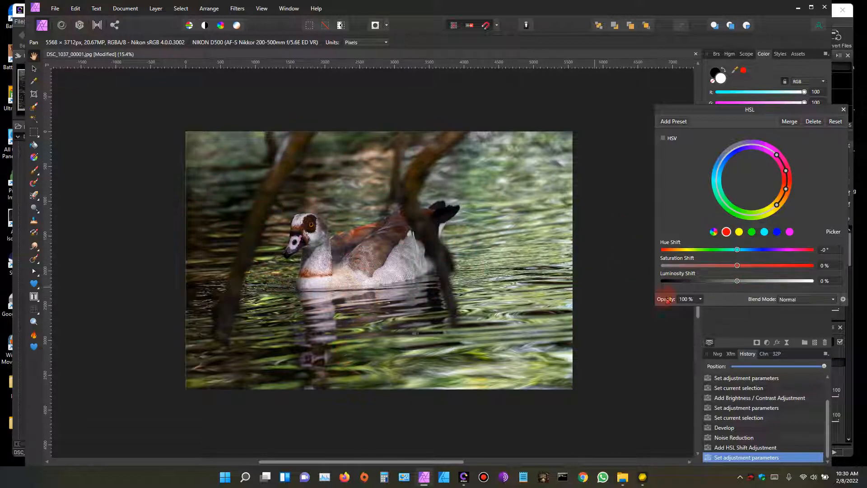
{"action": "left_click_drag", "start_coordinate": [786, 271], "coordinate": [817, 272]}
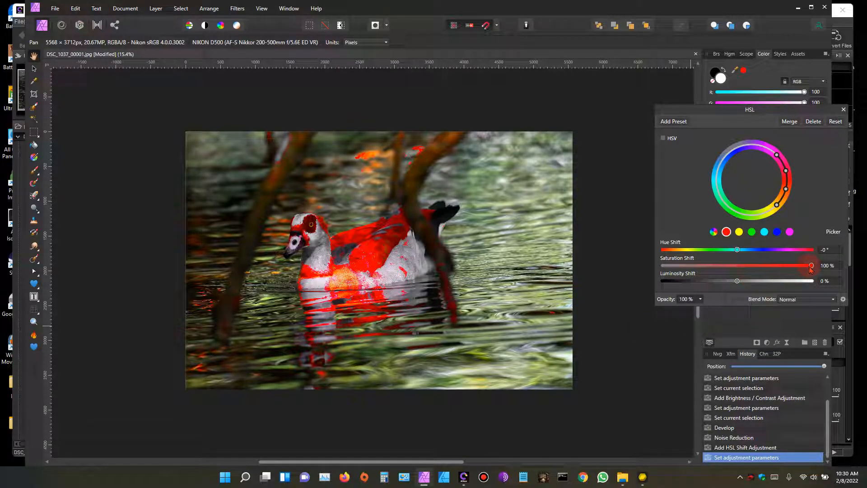
{"action": "left_click_drag", "start_coordinate": [784, 264], "coordinate": [753, 265]}
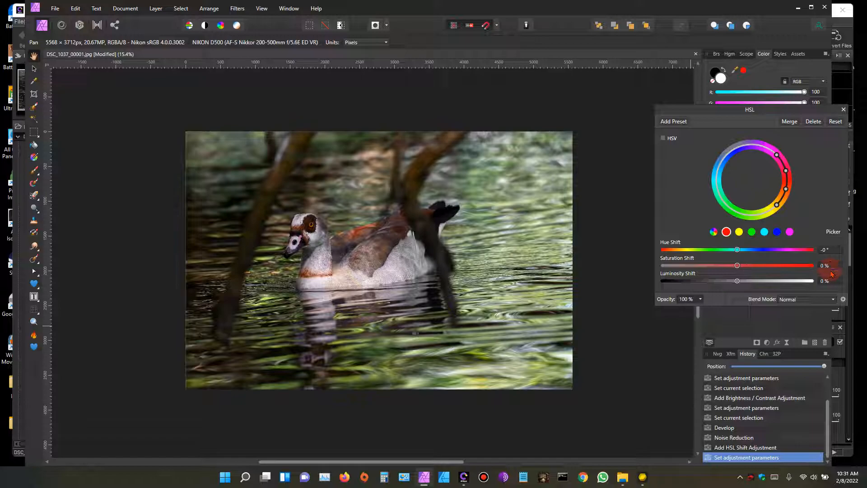
{"action": "scroll", "coordinate": [339, 254], "scroll_direction": "up", "scroll_amount": 3}
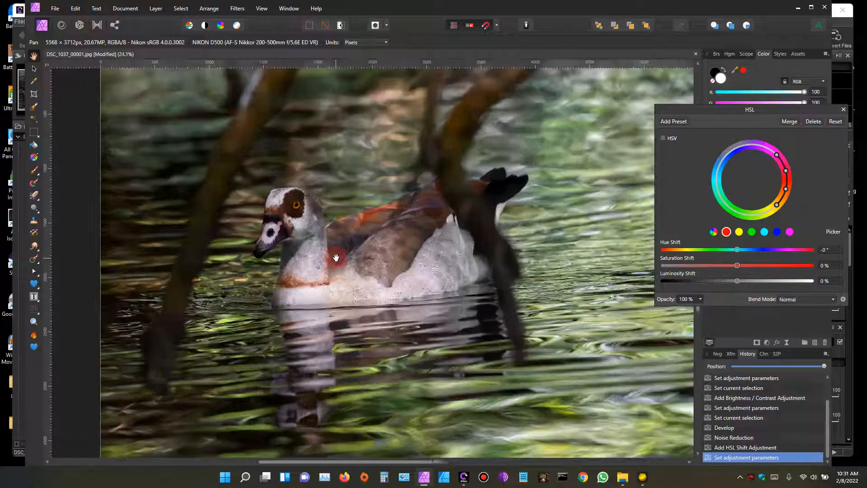
{"action": "scroll", "coordinate": [352, 251], "scroll_direction": "up", "scroll_amount": 1}
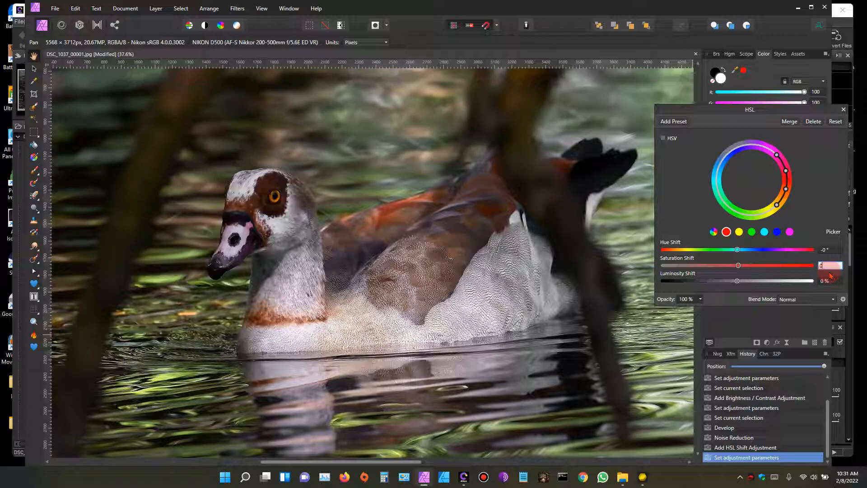
{"action": "key", "text": "Return"}
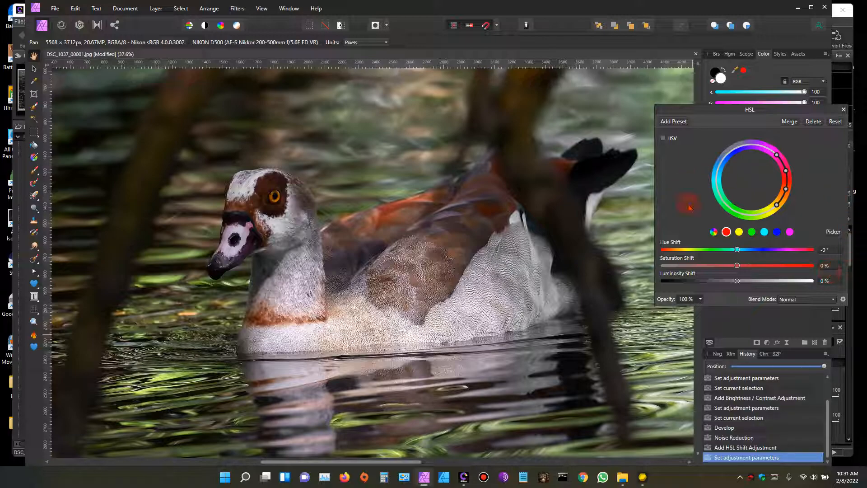
- Finish editing the HSL adjustment on the master range, hide its layer to compare the photo, and delete the adjustment
{"action": "left_click", "coordinate": [714, 232]}
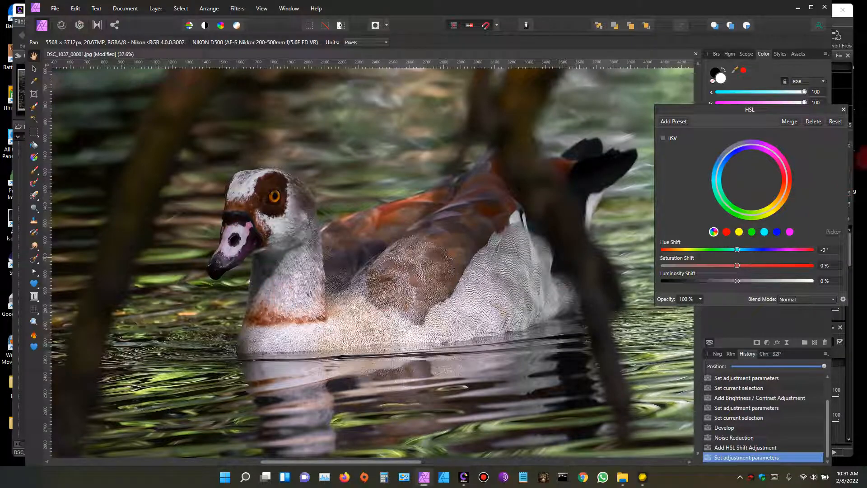
{"action": "left_click", "coordinate": [843, 109]}
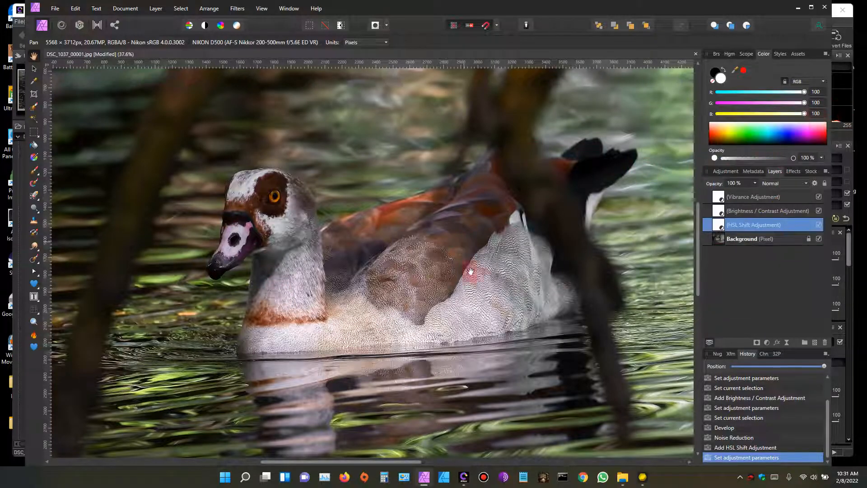
{"action": "scroll", "coordinate": [462, 250], "scroll_direction": "down", "scroll_amount": 2}
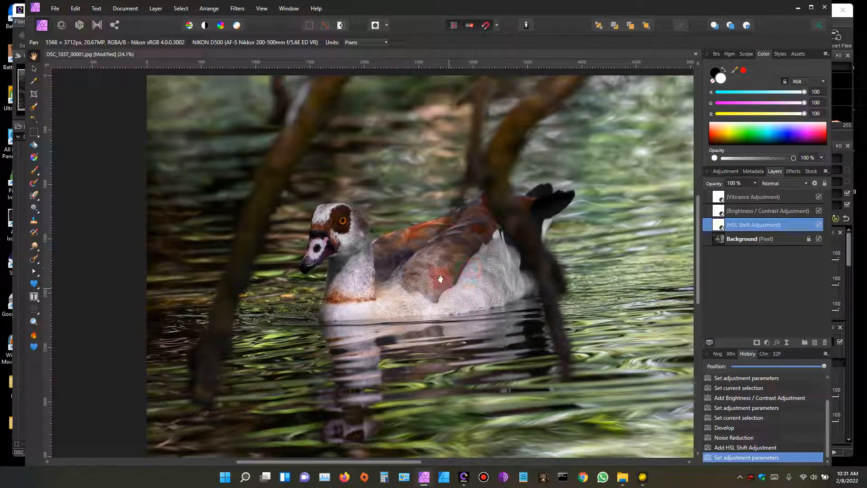
{"action": "scroll", "coordinate": [411, 289], "scroll_direction": "down", "scroll_amount": 2}
{"action": "left_click_drag", "start_coordinate": [406, 287], "coordinate": [349, 277]}
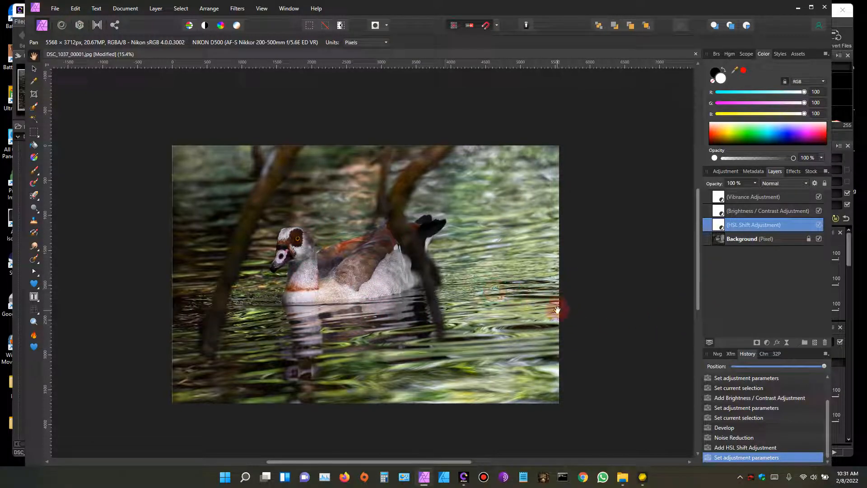
{"action": "left_click", "coordinate": [819, 224]}
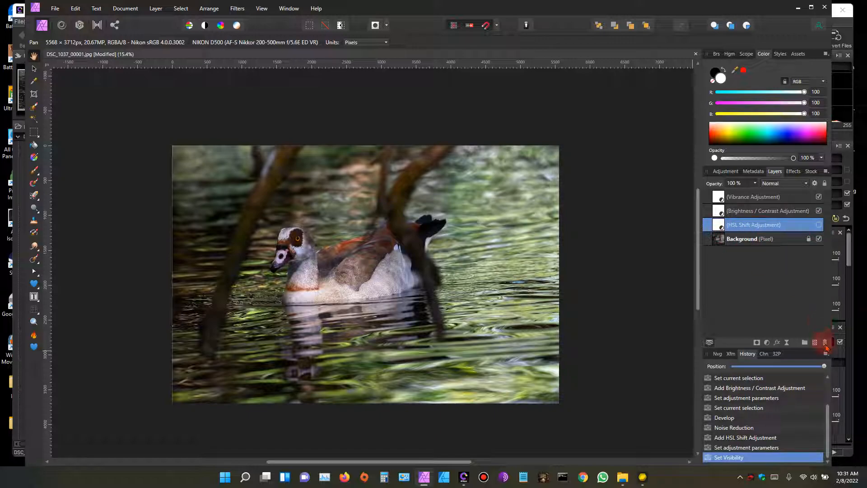
{"action": "left_click", "coordinate": [825, 343]}
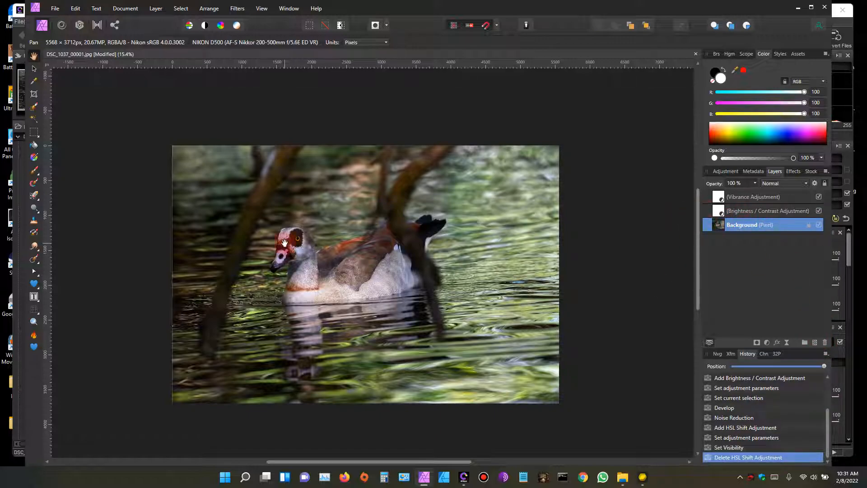
- Add a Curves adjustment and raise the master curve with one point in the shadows and one in the highlights
{"action": "scroll", "coordinate": [370, 295], "scroll_direction": "up", "scroll_amount": 1}
{"action": "left_click_drag", "start_coordinate": [368, 294], "coordinate": [387, 287]}
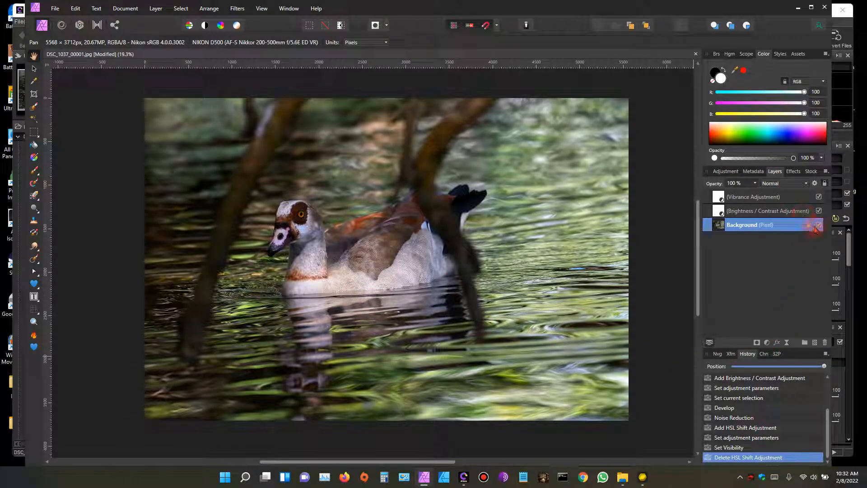
{"action": "left_click", "coordinate": [767, 342]}
{"action": "left_click", "coordinate": [788, 231]}
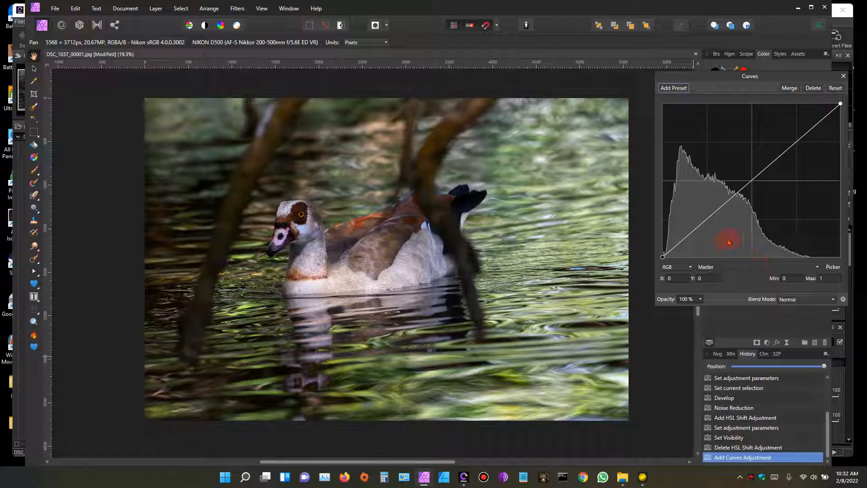
{"action": "mouse_move", "coordinate": [705, 221]}
{"action": "left_mouse_down"}
{"action": "mouse_move", "coordinate": [706, 232]}
{"action": "mouse_move", "coordinate": [700, 220]}
{"action": "left_mouse_up"}
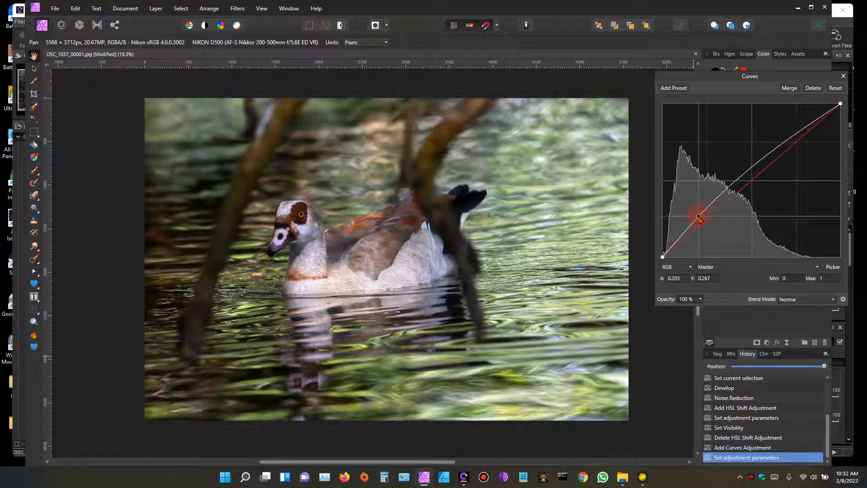
{"action": "left_click_drag", "start_coordinate": [788, 142], "coordinate": [775, 128]}
- Refine the master curve by lowering the shadow point and placing the highlight point at X 0.623, Y 0.708
{"action": "mouse_move", "coordinate": [699, 216]}
{"action": "left_mouse_down"}
{"action": "mouse_move", "coordinate": [687, 207]}
{"action": "mouse_move", "coordinate": [708, 224]}
{"action": "left_mouse_up"}
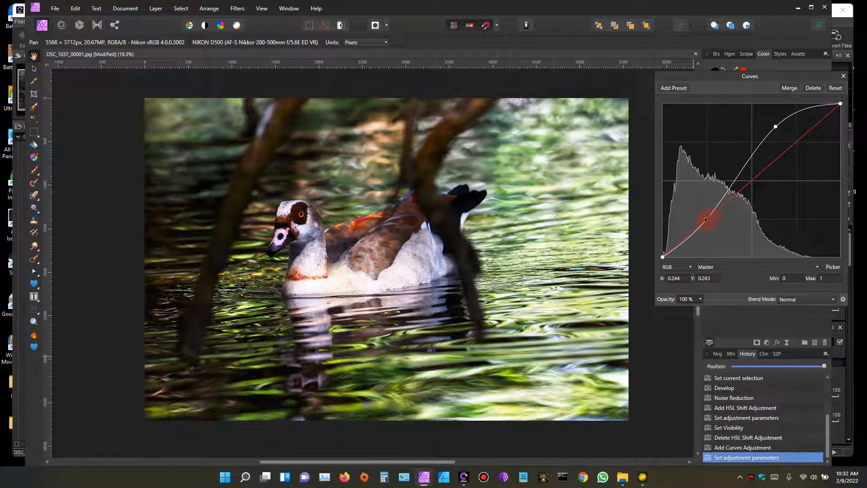
{"action": "left_click_drag", "start_coordinate": [706, 221], "coordinate": [684, 236]}
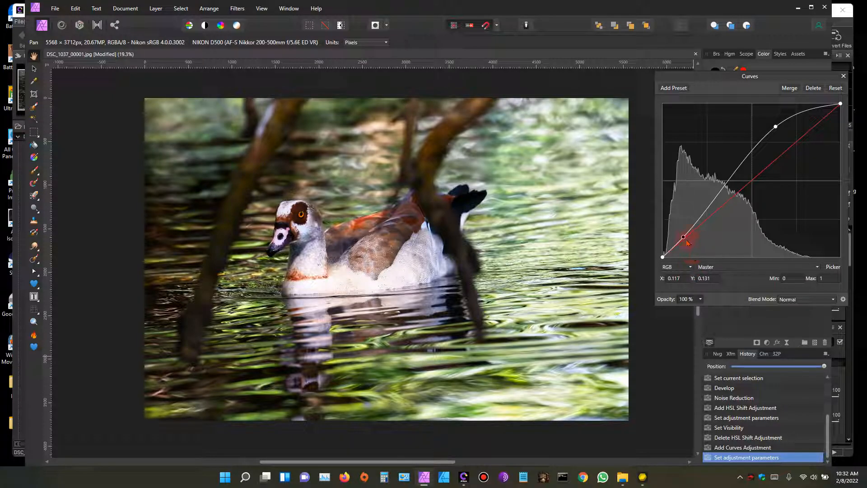
{"action": "left_click_drag", "start_coordinate": [684, 240], "coordinate": [682, 245]}
{"action": "left_click_drag", "start_coordinate": [776, 127], "coordinate": [774, 150]}
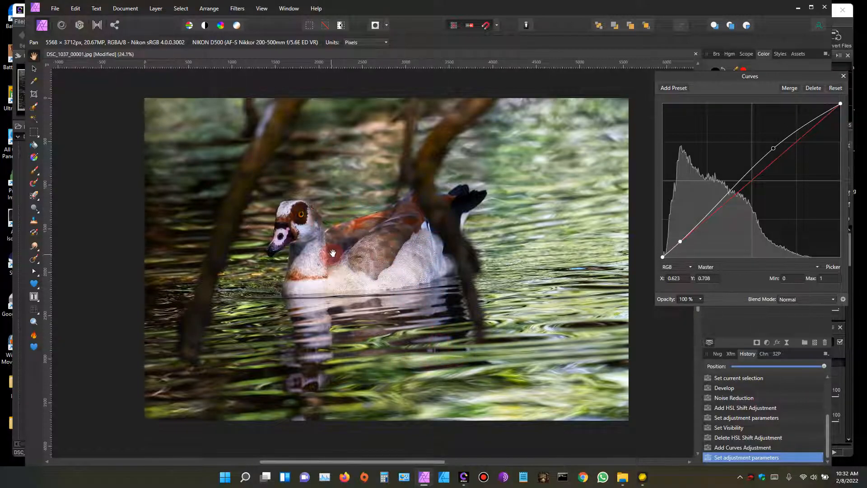
{"action": "scroll", "coordinate": [332, 253], "scroll_direction": "up", "scroll_amount": 1}
{"action": "scroll", "coordinate": [334, 251], "scroll_direction": "down", "scroll_amount": 2}
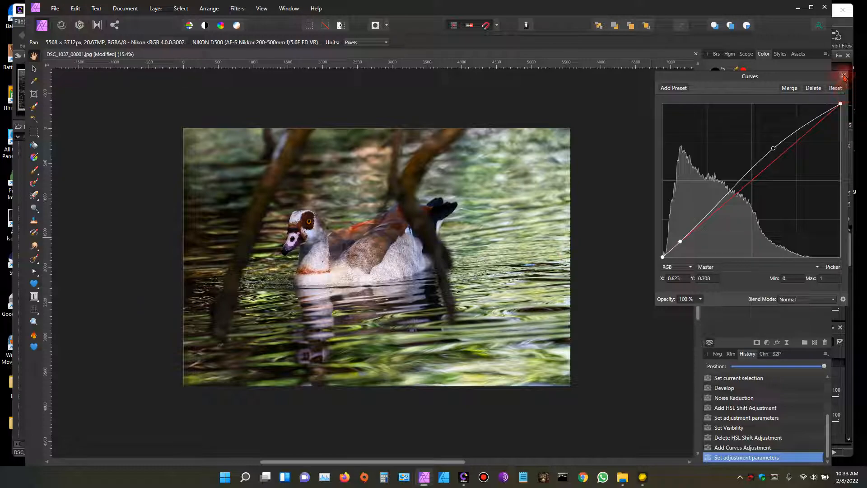
{"action": "left_click", "coordinate": [844, 78]}
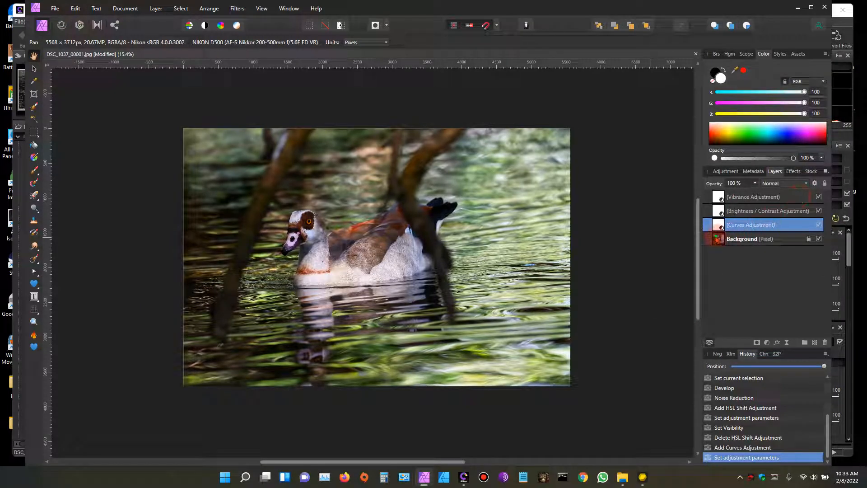
- Select the Background layer and inspect the whole photo with the curves adjustment applied
{"action": "left_click", "coordinate": [750, 239]}
{"action": "mouse_move", "coordinate": [435, 289]}
{"action": "left_mouse_down"}
{"action": "mouse_move", "coordinate": [456, 290]}
{"action": "mouse_move", "coordinate": [441, 289]}
{"action": "left_mouse_up"}
{"action": "scroll", "coordinate": [441, 289], "scroll_direction": "up", "scroll_amount": 1}
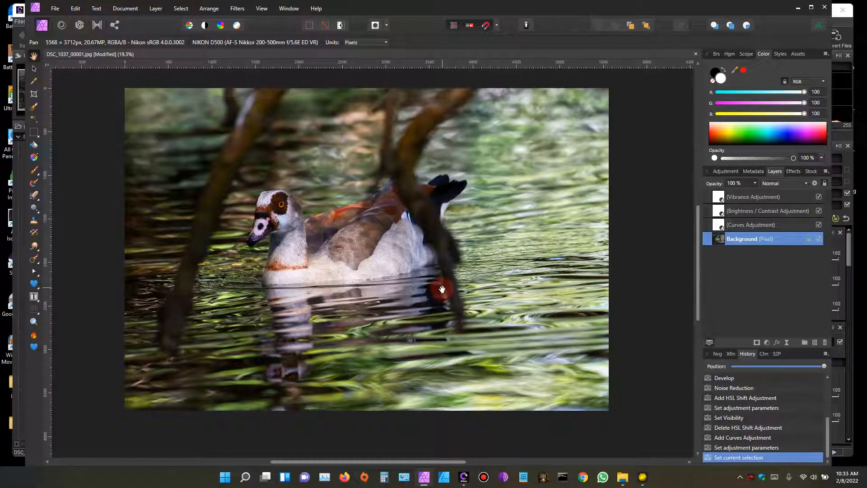
{"action": "scroll", "coordinate": [442, 288], "scroll_direction": "down", "scroll_amount": 1}
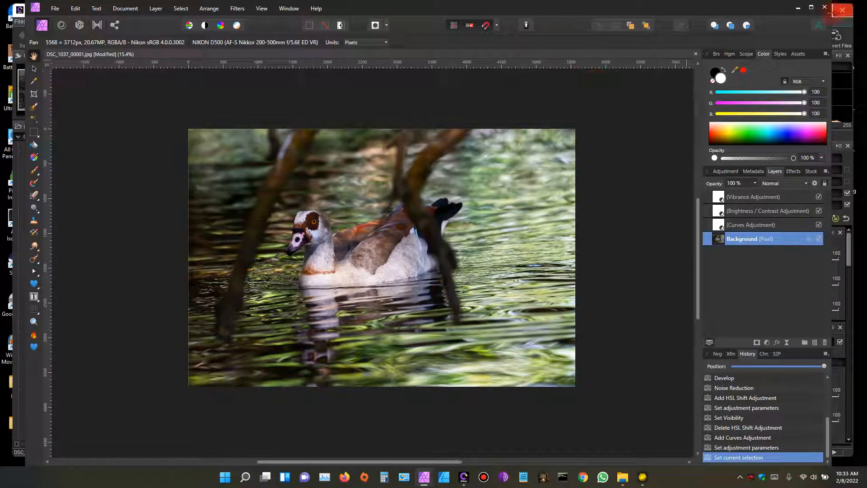
- Move the editor window aside to reveal Capture NX-D, enlarge it again, and recentre the goose photo
{"action": "left_click_drag", "start_coordinate": [599, 8], "coordinate": [459, 10]}
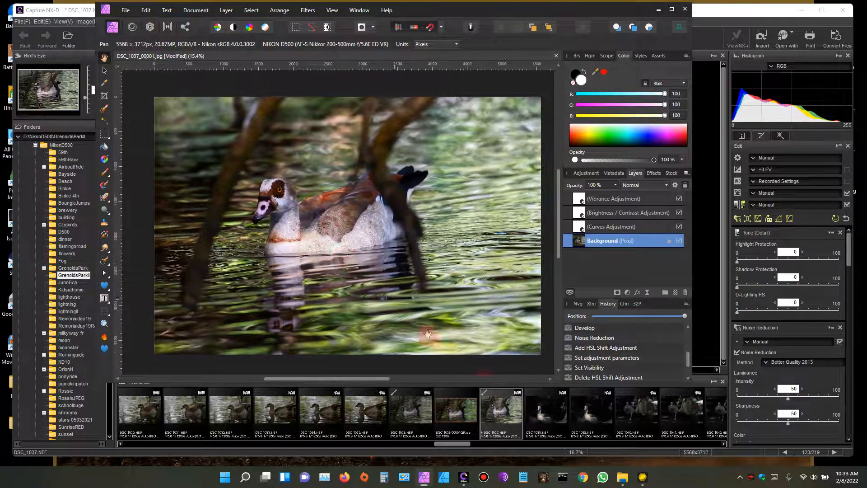
{"action": "left_click_drag", "start_coordinate": [691, 382], "coordinate": [830, 444]}
{"action": "left_click_drag", "start_coordinate": [367, 251], "coordinate": [439, 273]}
{"action": "scroll", "coordinate": [429, 286], "scroll_direction": "up", "scroll_amount": 2}
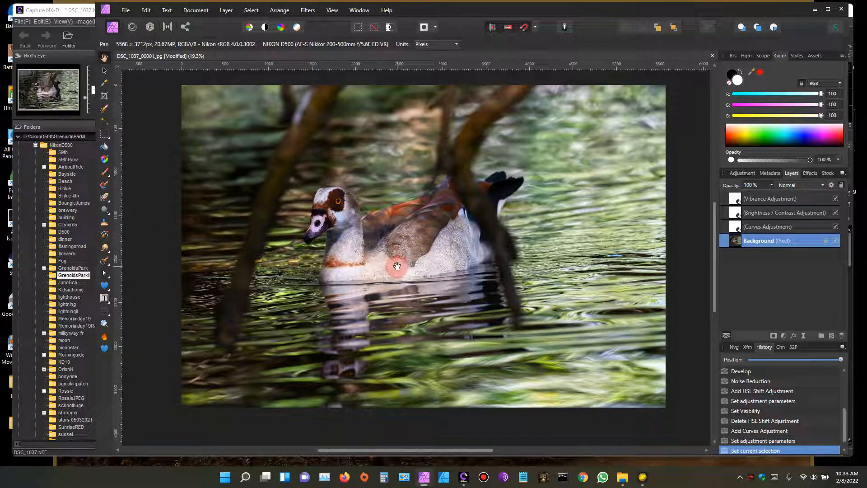
- Examine the water ripples, tail feathers, background and head of the goose at close zoom
{"action": "scroll", "coordinate": [600, 300], "scroll_direction": "up", "scroll_amount": 5}
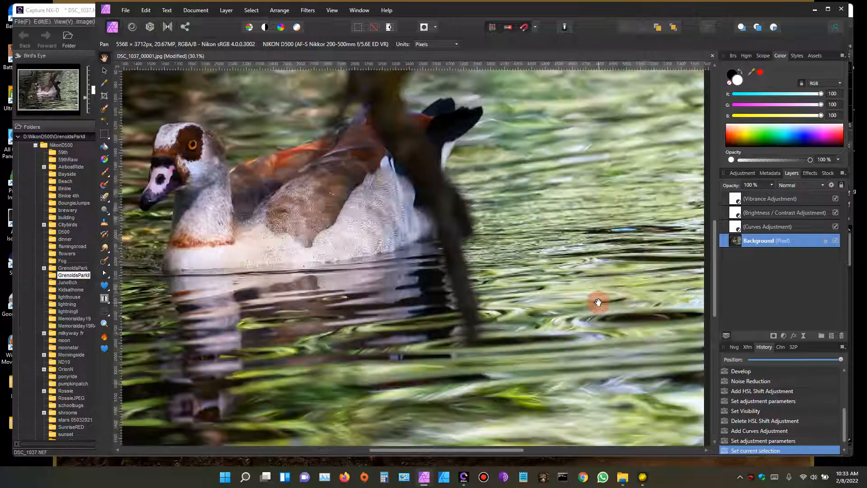
{"action": "scroll", "coordinate": [525, 285], "scroll_direction": "up", "scroll_amount": 1}
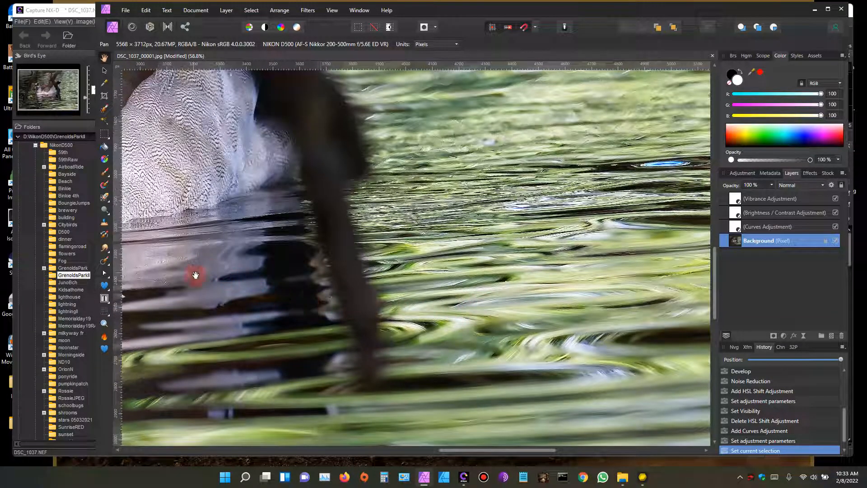
{"action": "left_click_drag", "start_coordinate": [232, 325], "coordinate": [219, 247]}
{"action": "left_click_drag", "start_coordinate": [538, 397], "coordinate": [468, 323]}
{"action": "mouse_move", "coordinate": [645, 311]}
{"action": "left_mouse_down"}
{"action": "mouse_move", "coordinate": [594, 341]}
{"action": "mouse_move", "coordinate": [544, 220]}
{"action": "mouse_move", "coordinate": [671, 398]}
{"action": "left_mouse_up"}
{"action": "left_click_drag", "start_coordinate": [587, 223], "coordinate": [595, 329]}
{"action": "left_click_drag", "start_coordinate": [500, 313], "coordinate": [641, 372]}
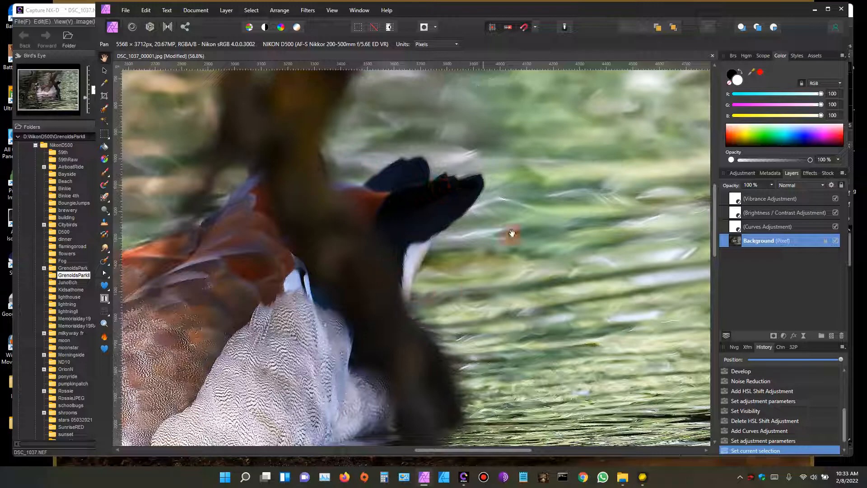
{"action": "mouse_move", "coordinate": [405, 230]}
{"action": "left_mouse_down"}
{"action": "mouse_move", "coordinate": [641, 240]}
{"action": "mouse_move", "coordinate": [486, 188]}
{"action": "mouse_move", "coordinate": [509, 175]}
{"action": "left_mouse_up"}
{"action": "mouse_move", "coordinate": [302, 304]}
{"action": "left_mouse_down"}
{"action": "mouse_move", "coordinate": [367, 323]}
{"action": "mouse_move", "coordinate": [411, 358]}
{"action": "left_mouse_up"}
{"action": "left_click_drag", "start_coordinate": [350, 275], "coordinate": [367, 335]}
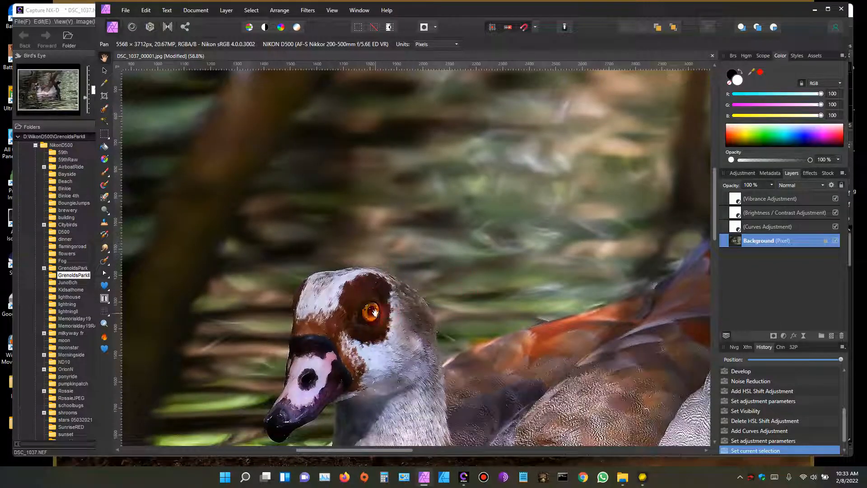
- Crop the photo to 5173 × 3283 px, trimming its left side and lower edge around the goose
{"action": "scroll", "coordinate": [465, 294], "scroll_direction": "down", "scroll_amount": 2}
{"action": "scroll", "coordinate": [500, 352], "scroll_direction": "down", "scroll_amount": 4}
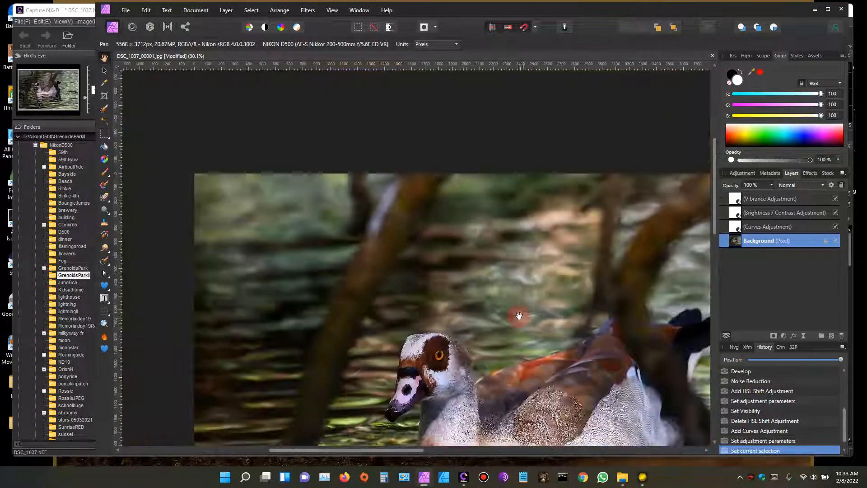
{"action": "left_click_drag", "start_coordinate": [549, 346], "coordinate": [437, 247]}
{"action": "scroll", "coordinate": [437, 249], "scroll_direction": "down", "scroll_amount": 2}
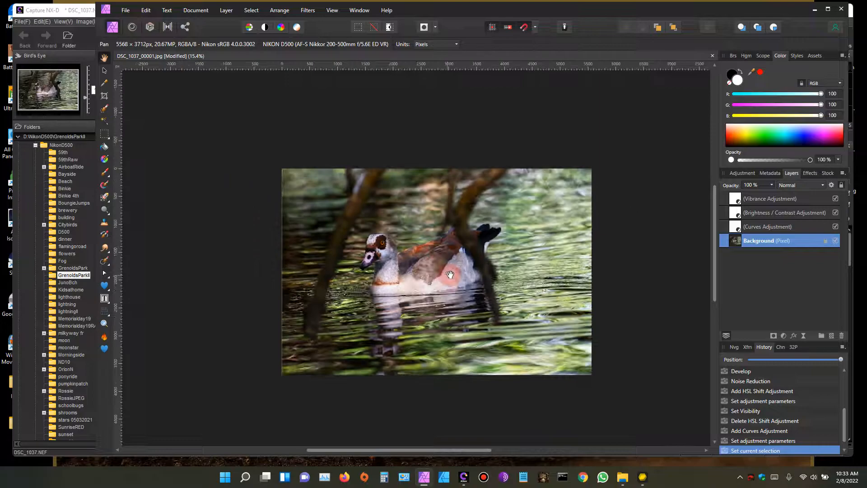
{"action": "scroll", "coordinate": [451, 277], "scroll_direction": "up", "scroll_amount": 1}
{"action": "left_click_drag", "start_coordinate": [451, 277], "coordinate": [431, 260]}
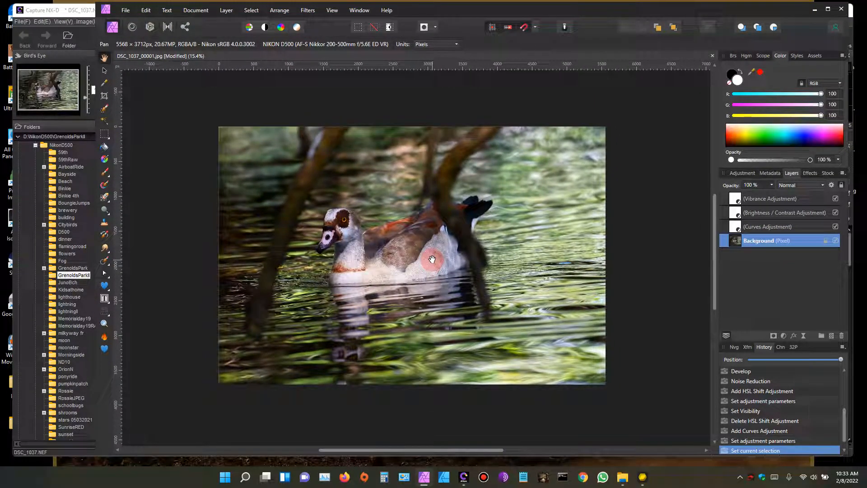
{"action": "left_click", "coordinate": [106, 97]}
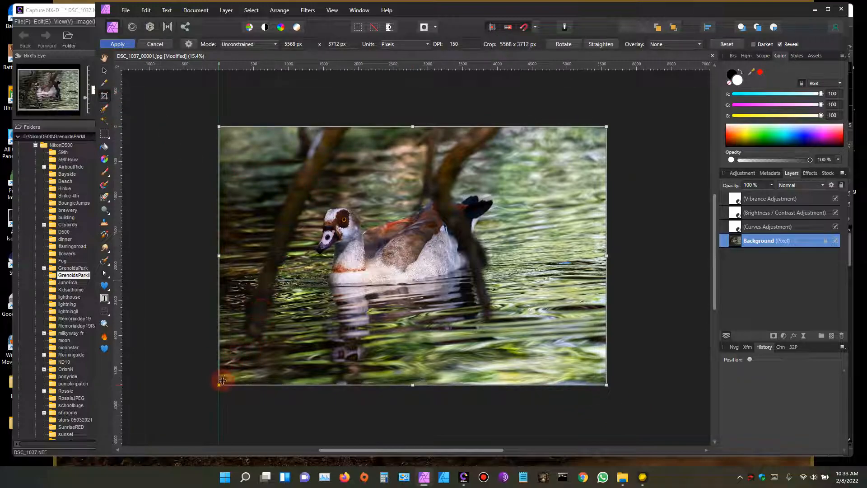
{"action": "left_click_drag", "start_coordinate": [220, 383], "coordinate": [232, 350]}
{"action": "left_click_drag", "start_coordinate": [235, 348], "coordinate": [259, 343]}
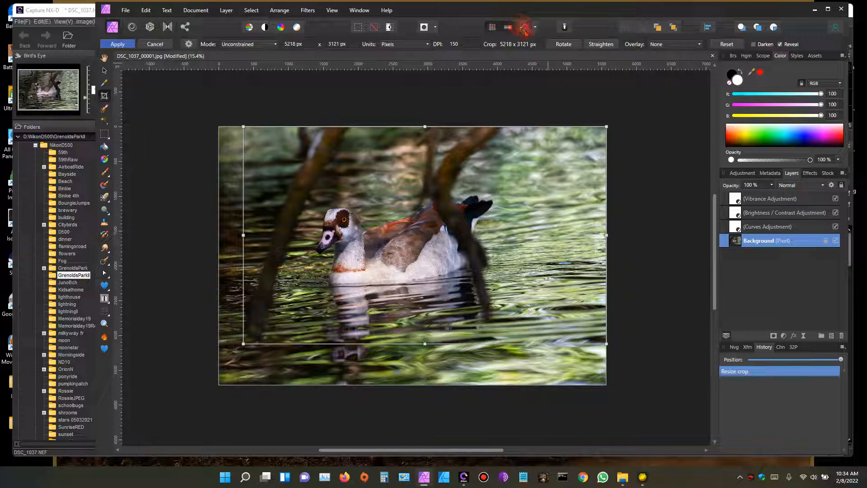
{"action": "mouse_move", "coordinate": [243, 345]}
{"action": "left_mouse_down"}
{"action": "mouse_move", "coordinate": [258, 334]}
{"action": "mouse_move", "coordinate": [246, 355]}
{"action": "left_mouse_up"}
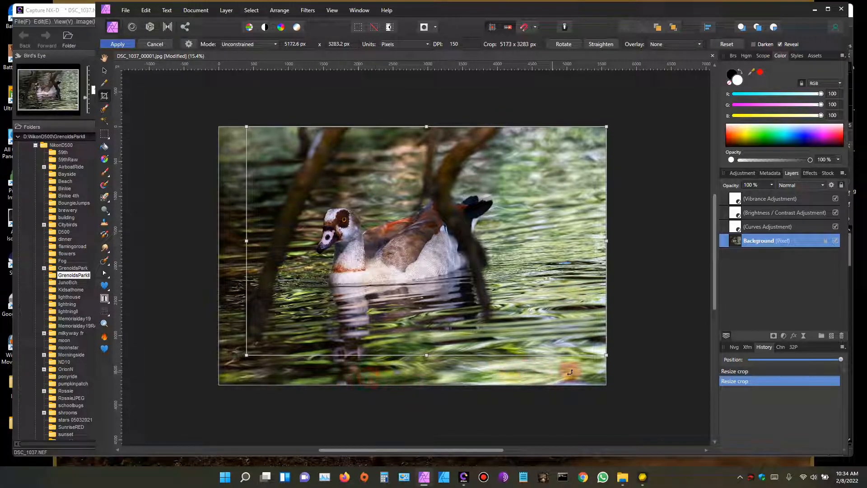
{"action": "left_click", "coordinate": [117, 44]}
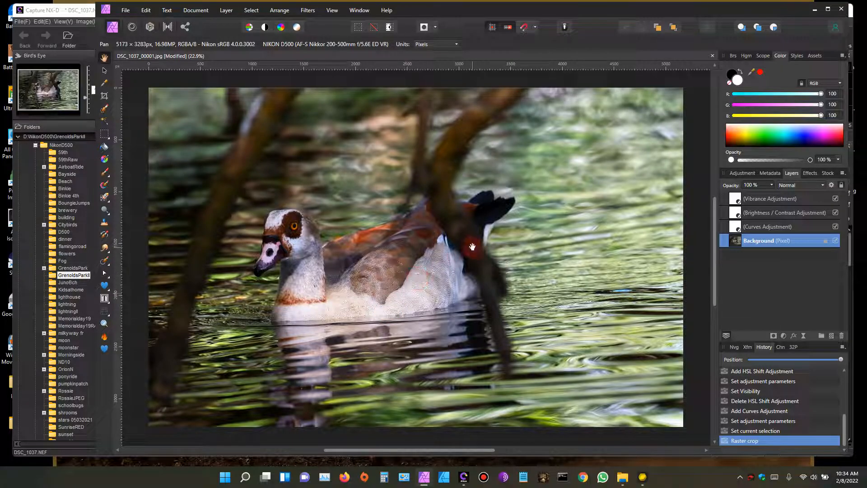
- Check the cropped composition and flatten the document into a single pixel layer
{"action": "left_click_drag", "start_coordinate": [538, 259], "coordinate": [547, 254]}
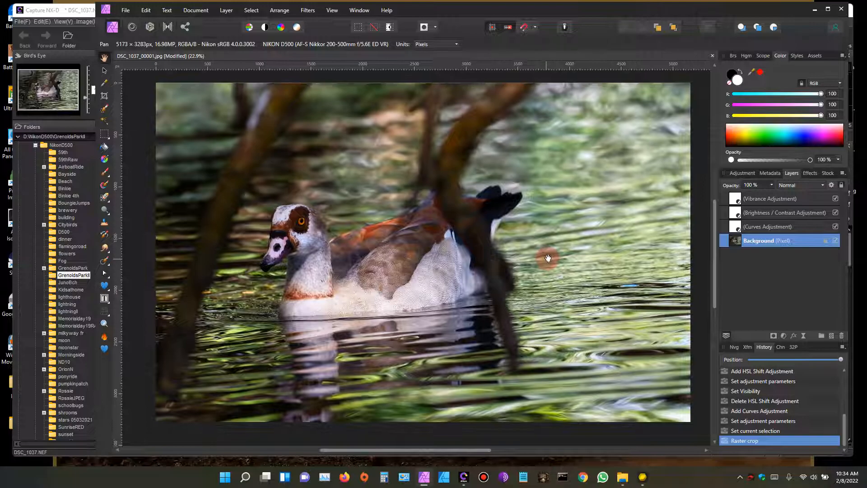
{"action": "scroll", "coordinate": [357, 264], "scroll_direction": "up", "scroll_amount": 3}
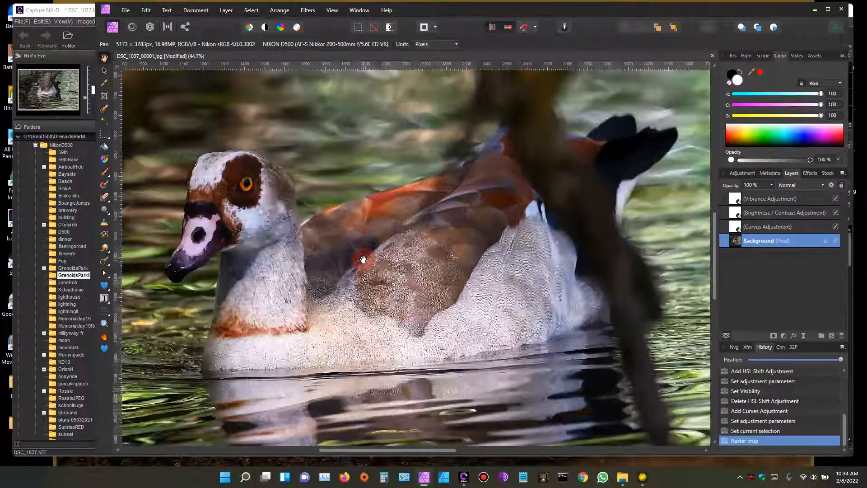
{"action": "scroll", "coordinate": [350, 258], "scroll_direction": "down", "scroll_amount": 3}
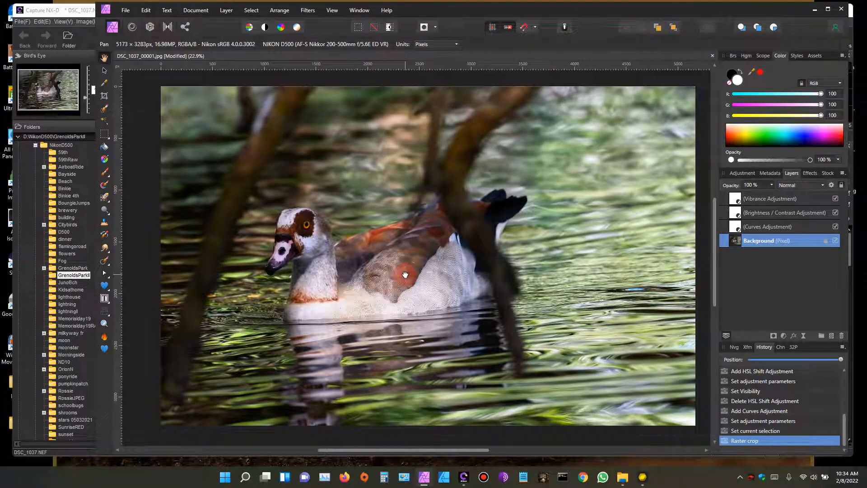
{"action": "left_click_drag", "start_coordinate": [406, 274], "coordinate": [400, 271]}
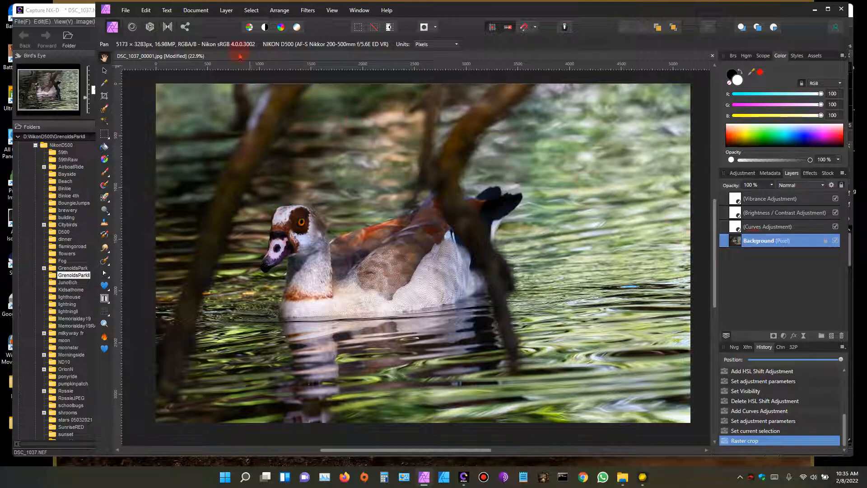
{"action": "left_click", "coordinate": [207, 12]}
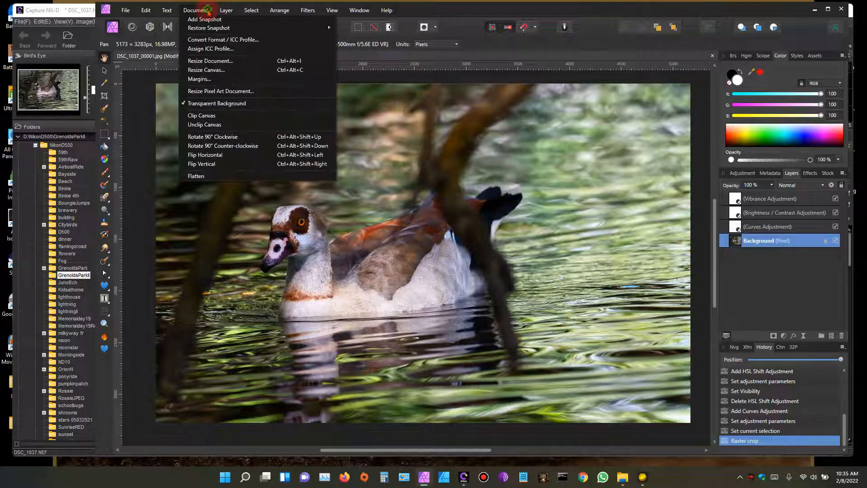
{"action": "left_click", "coordinate": [252, 176]}
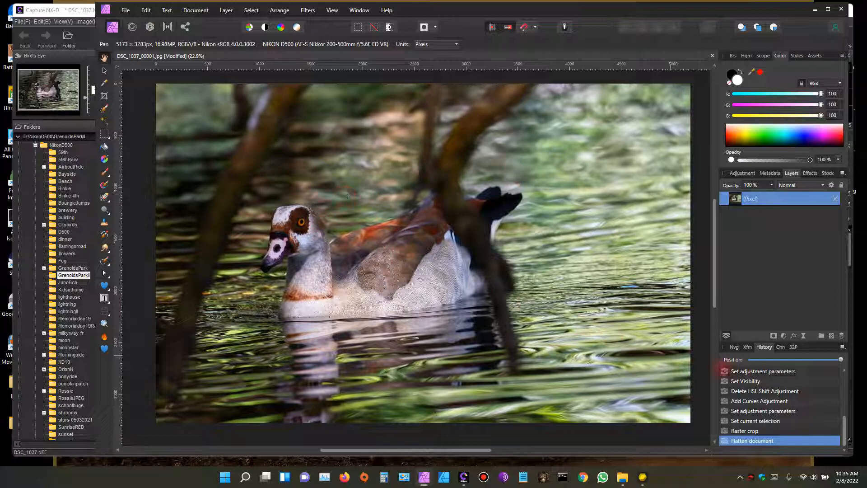
- Add an Outline layer effect to the flattened photo with Inside alignment and a radius of 36.4 px
{"action": "left_click", "coordinate": [793, 335]}
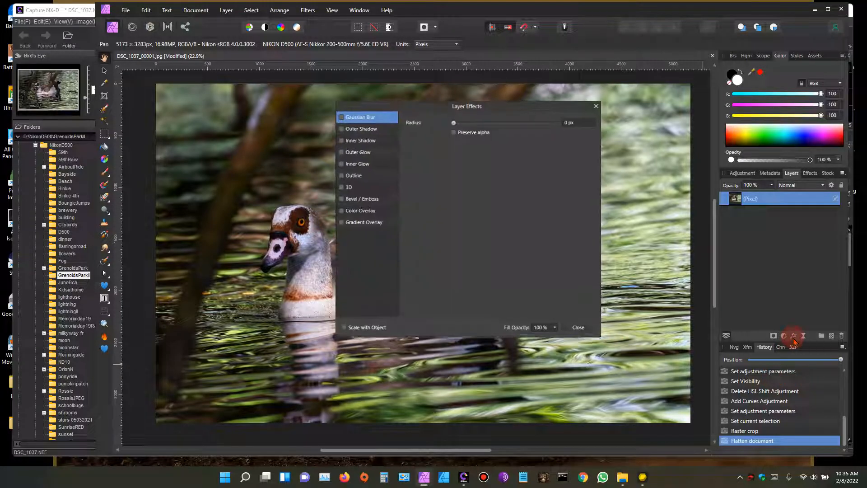
{"action": "left_click", "coordinate": [361, 175]}
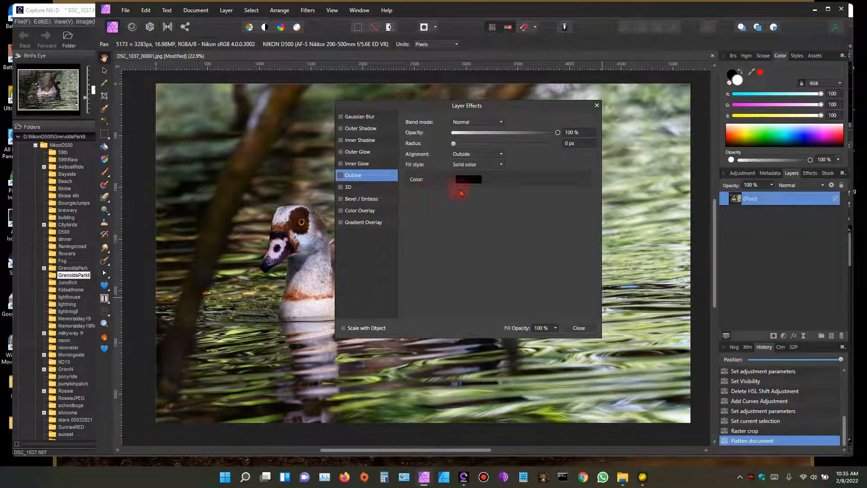
{"action": "left_click", "coordinate": [502, 156]}
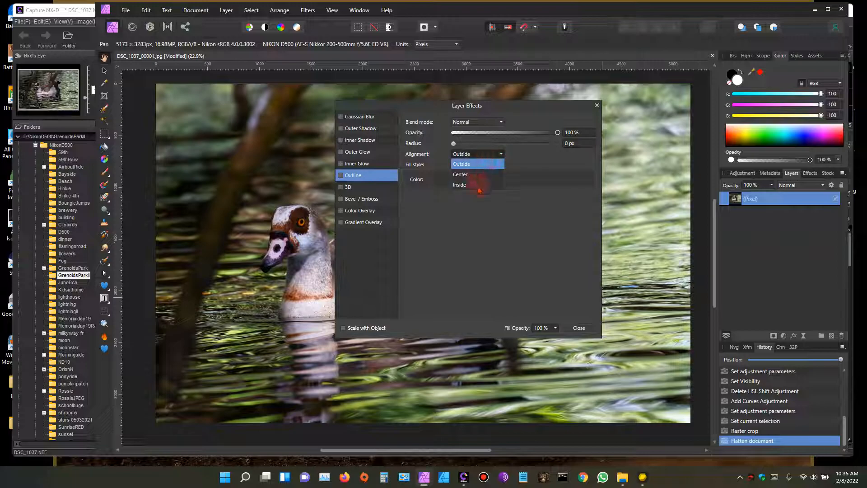
{"action": "left_click", "coordinate": [494, 192]}
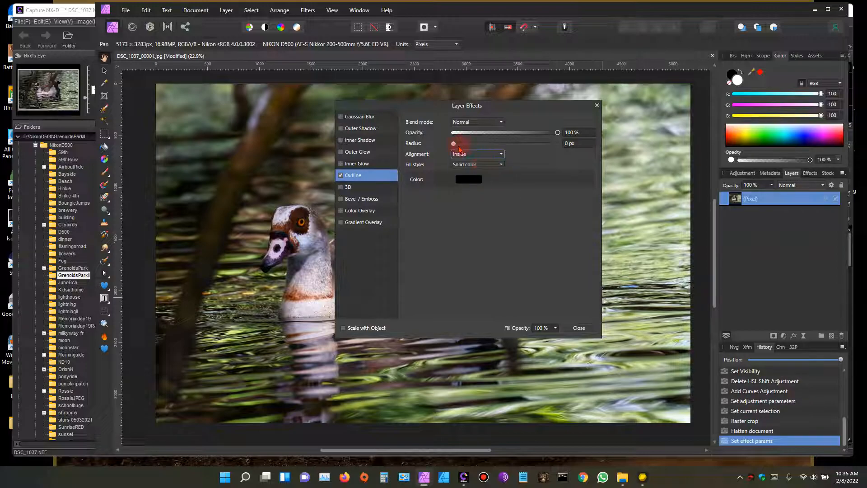
{"action": "left_click_drag", "start_coordinate": [454, 145], "coordinate": [530, 143]}
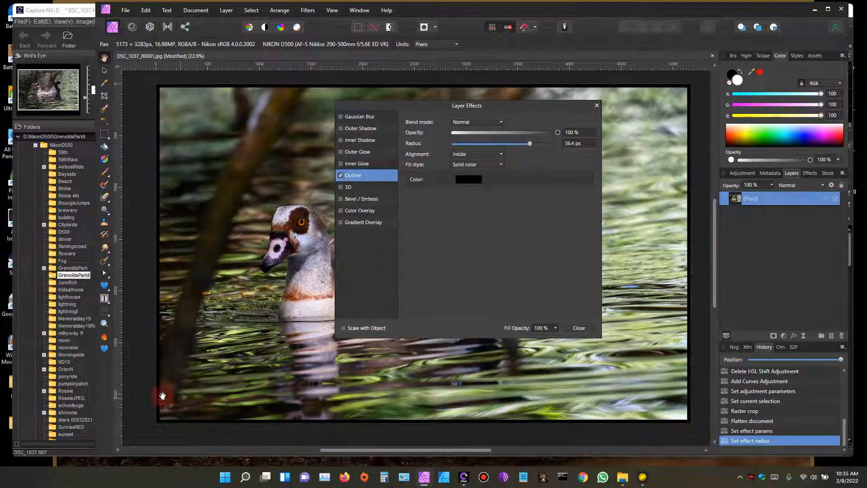
{"action": "left_click", "coordinate": [597, 105]}
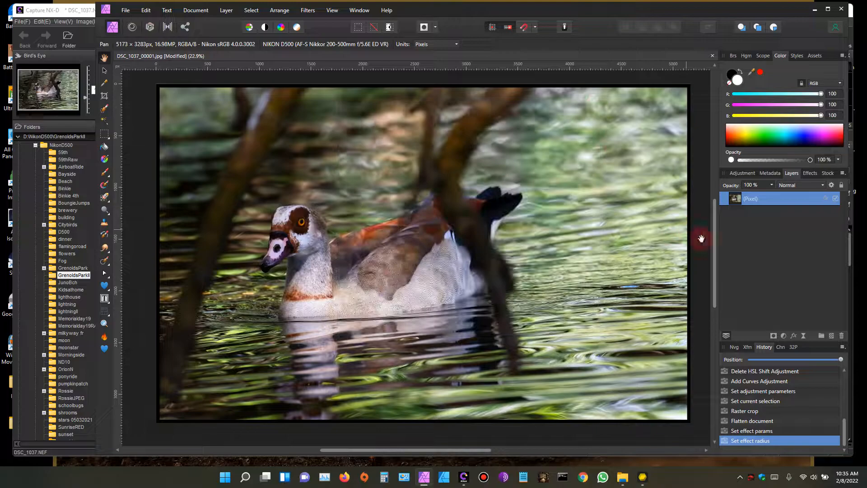
- Reopen the photo's Outline layer effect and choose Inside alignment again
{"action": "left_click", "coordinate": [794, 336]}
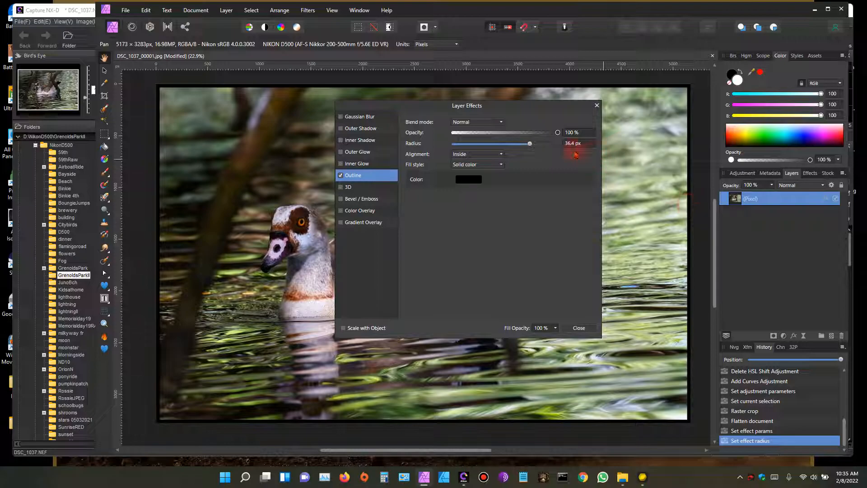
{"action": "left_click", "coordinate": [340, 175]}
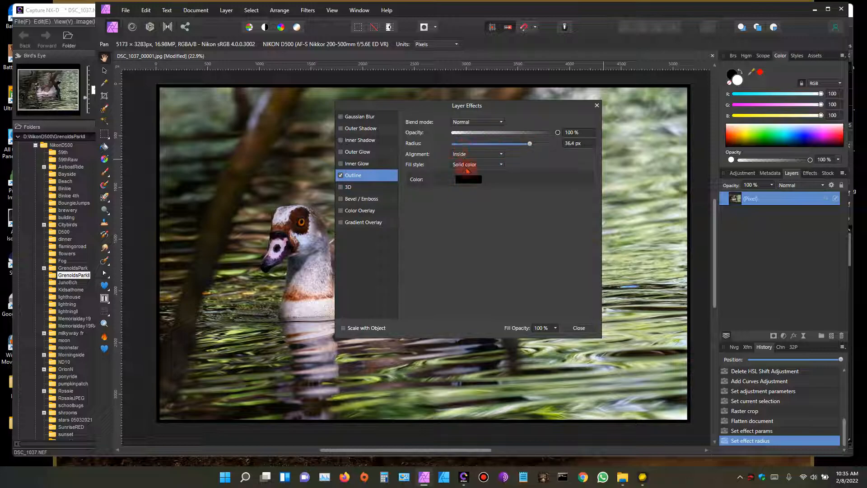
{"action": "left_click", "coordinate": [502, 156]}
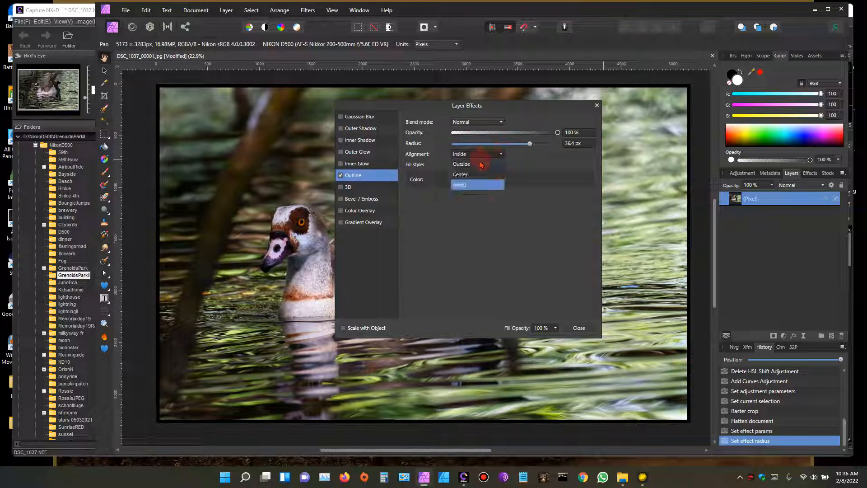
{"action": "left_click", "coordinate": [470, 188]}
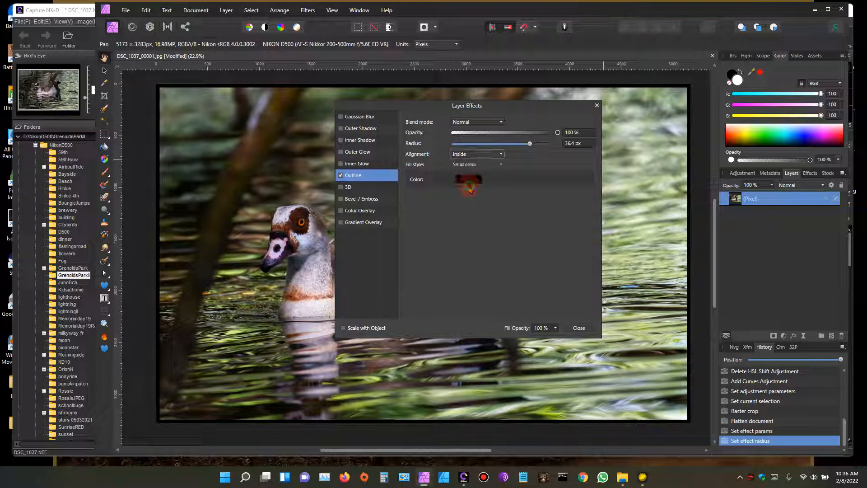
- Try wider outline radii of 100 px, 300 px and 500 px on the photo border
{"action": "left_click_drag", "start_coordinate": [529, 145], "coordinate": [574, 151]}
{"action": "left_click", "coordinate": [571, 145]}
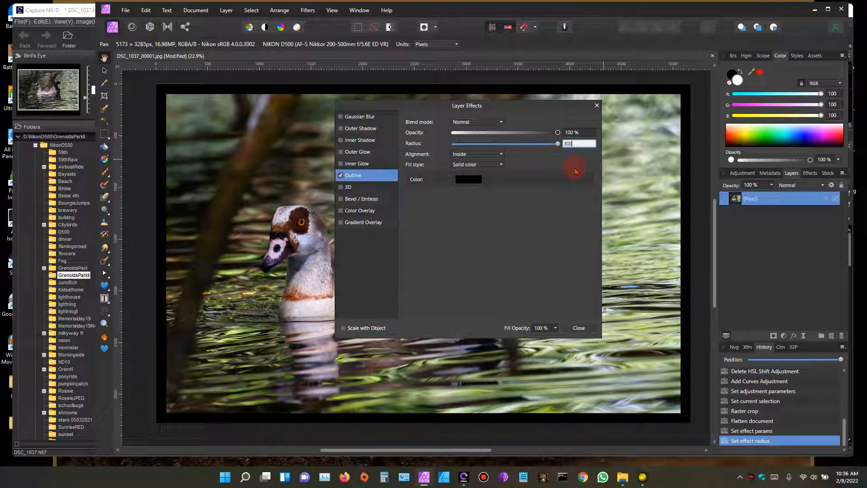
{"action": "key", "text": "Return"}
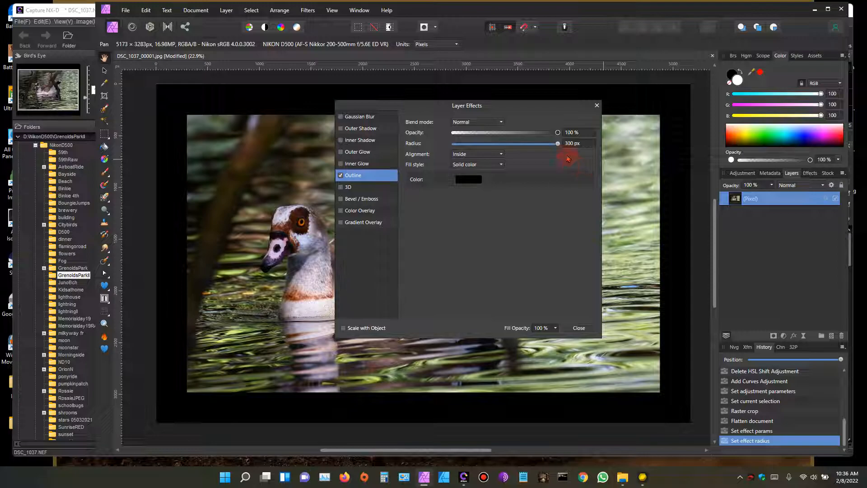
{"action": "mouse_move", "coordinate": [559, 146]}
{"action": "left_mouse_down"}
{"action": "mouse_move", "coordinate": [532, 150]}
{"action": "mouse_move", "coordinate": [565, 144]}
{"action": "left_mouse_up"}
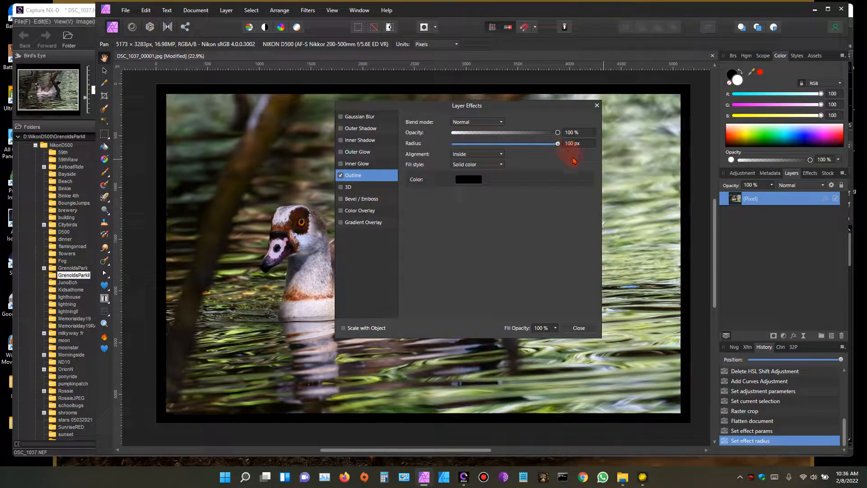
{"action": "left_click", "coordinate": [572, 143]}
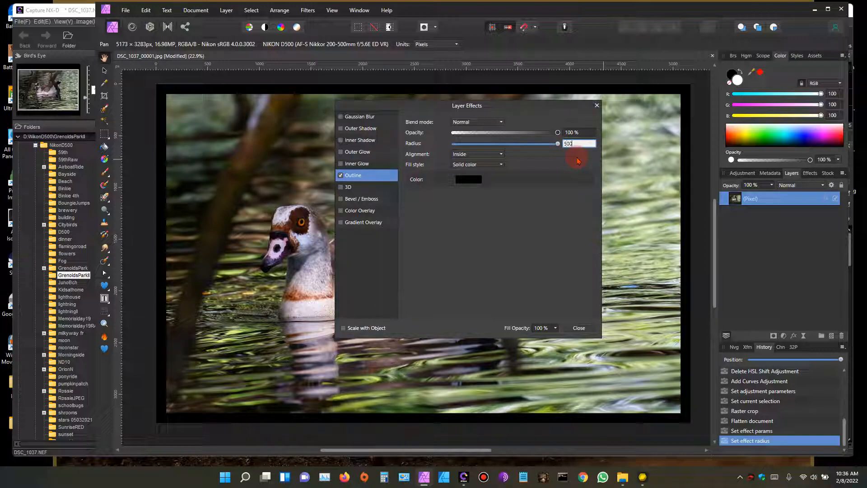
{"action": "key", "text": "Return"}
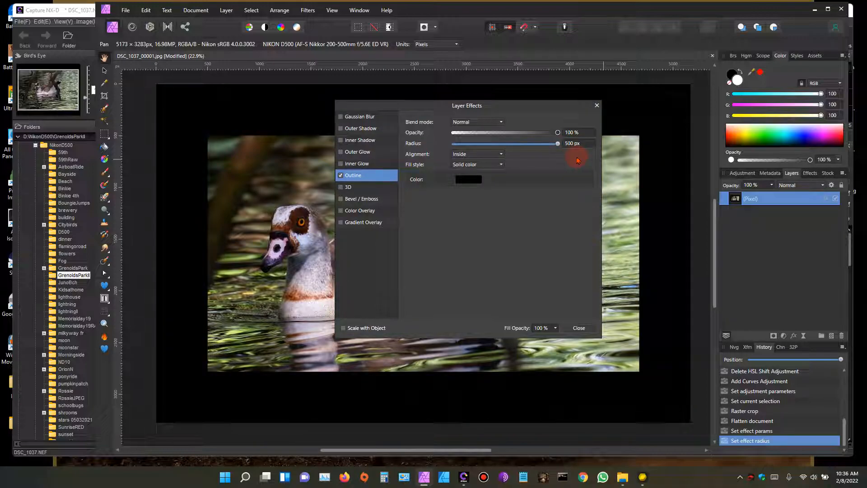
- Set the outline radius to 49 px and move the Layer Effects dialog clear of the goose
{"action": "left_click_drag", "start_coordinate": [548, 110], "coordinate": [494, 120]}
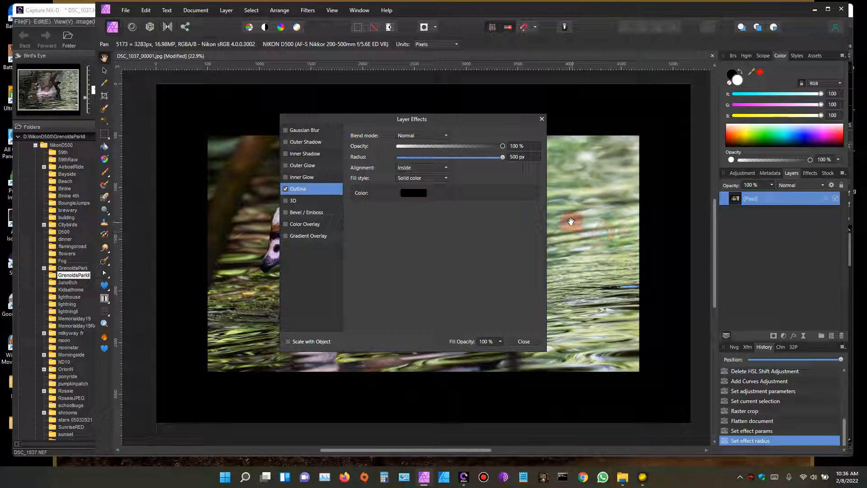
{"action": "left_click_drag", "start_coordinate": [503, 159], "coordinate": [490, 160]}
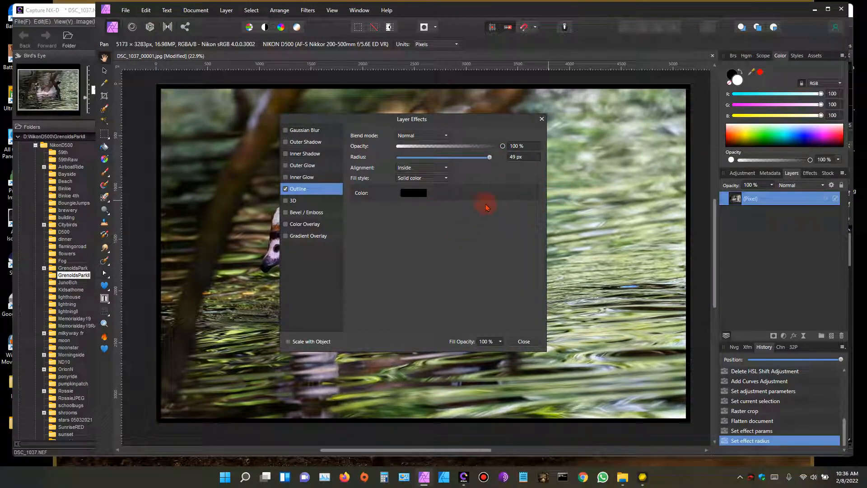
{"action": "left_click_drag", "start_coordinate": [497, 124], "coordinate": [770, 73]}
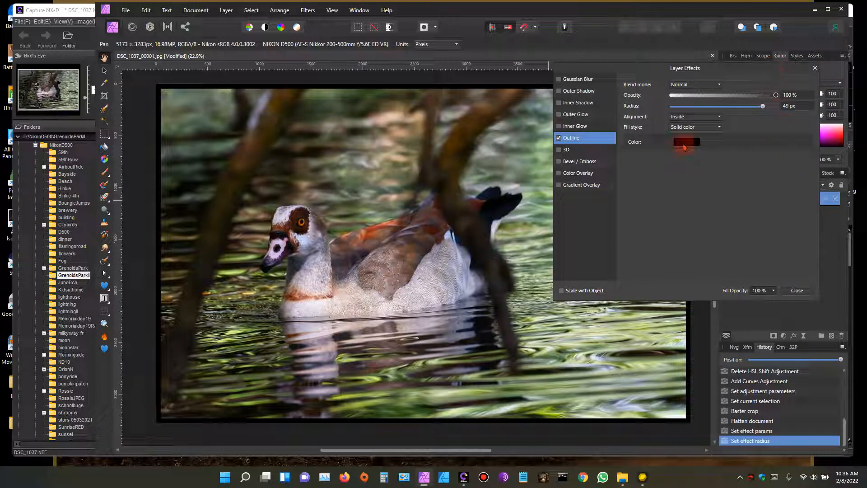
- Try a rust-red outline color (R 70, G 28, B 22) sampled from the goose's feathers and reposition the Layer Effects dialog
{"action": "left_click", "coordinate": [685, 142]}
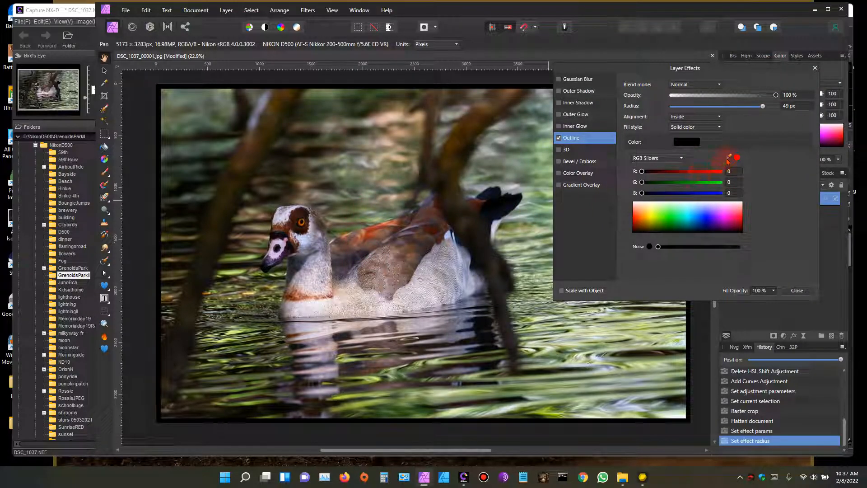
{"action": "left_click_drag", "start_coordinate": [728, 159], "coordinate": [367, 233]}
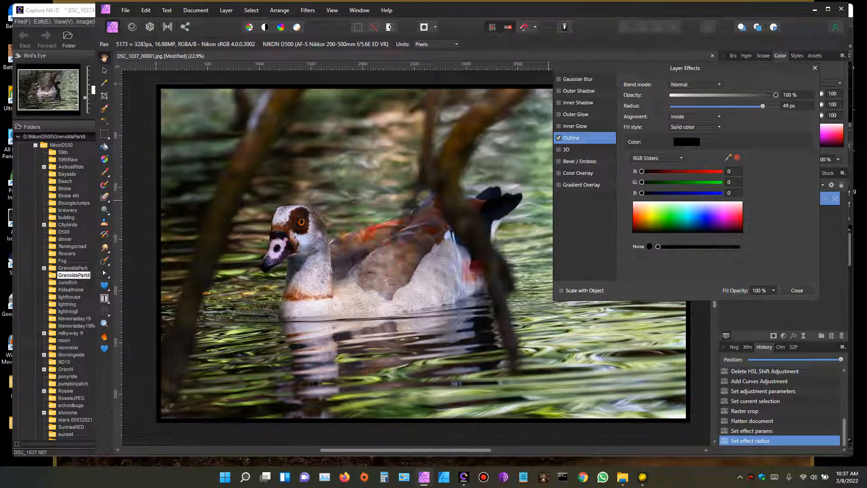
{"action": "left_click", "coordinate": [738, 158]}
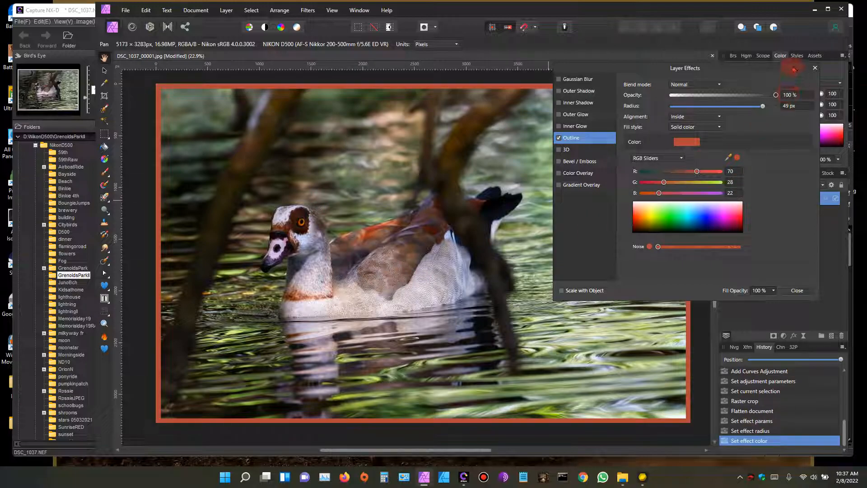
{"action": "left_click", "coordinate": [769, 260]}
{"action": "left_click_drag", "start_coordinate": [742, 68], "coordinate": [729, 118]}
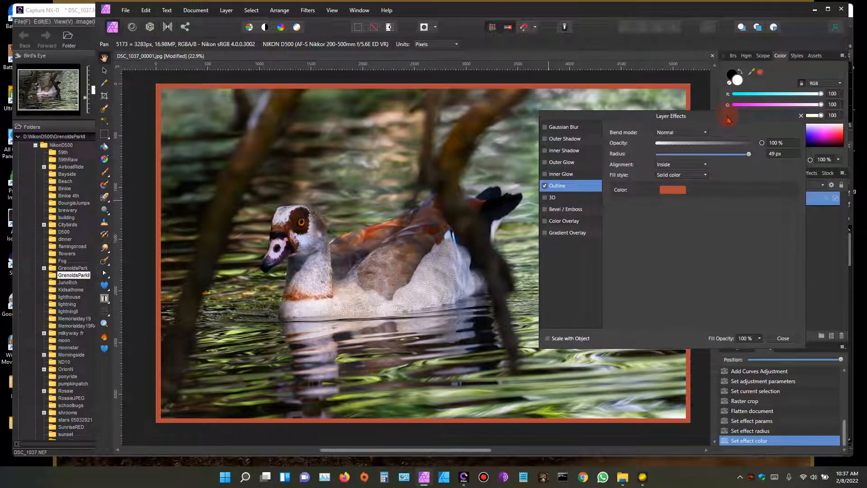
- Try an olive-green outline color (R 57, G 65, B 34) sampled from the water ripples below the goose
{"action": "left_click", "coordinate": [677, 194]}
{"action": "left_click_drag", "start_coordinate": [716, 208], "coordinate": [378, 403]}
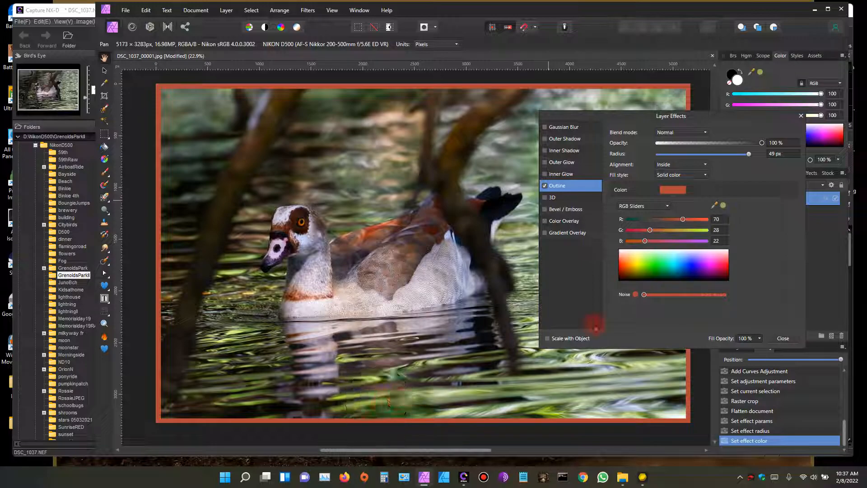
{"action": "left_click", "coordinate": [724, 206]}
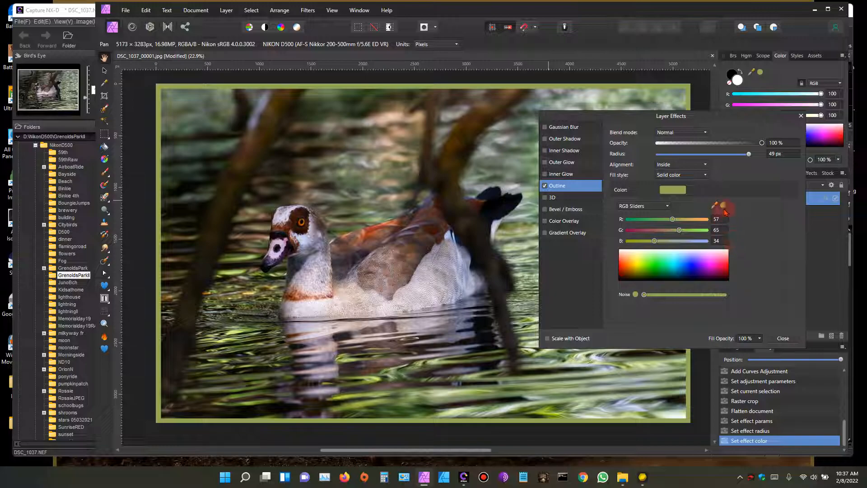
- Try an orange-brown outline color (R 65, G 29, B 16) sampled from the wing and a yellow-green from the spectrum
{"action": "left_click_drag", "start_coordinate": [717, 207], "coordinate": [370, 240]}
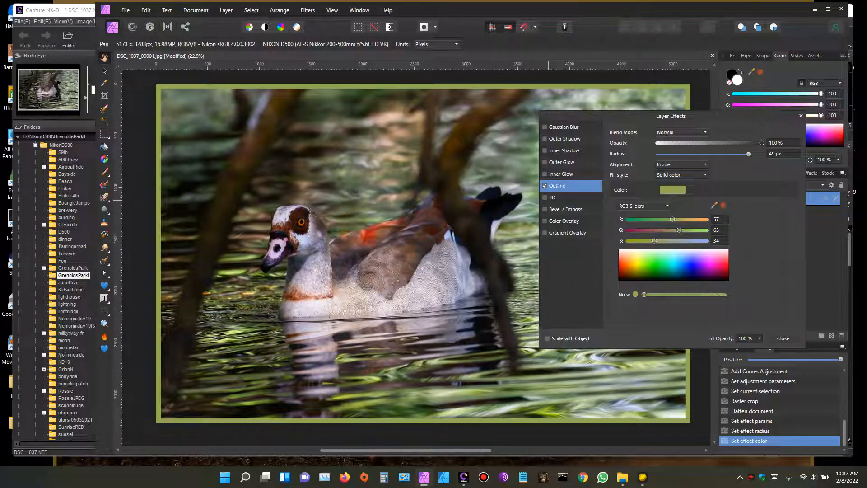
{"action": "left_click", "coordinate": [723, 206]}
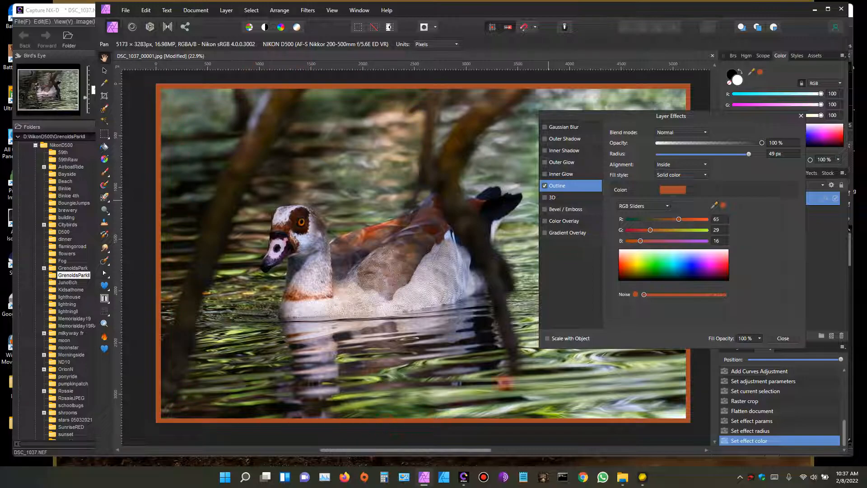
{"action": "left_click_drag", "start_coordinate": [633, 263], "coordinate": [653, 264]}
- Color the outline red-brown (R 60, G 21, B 14) sampled from the goose's back feathers and reduce its radius to 44.4 px
{"action": "left_click_drag", "start_coordinate": [715, 207], "coordinate": [371, 228]}
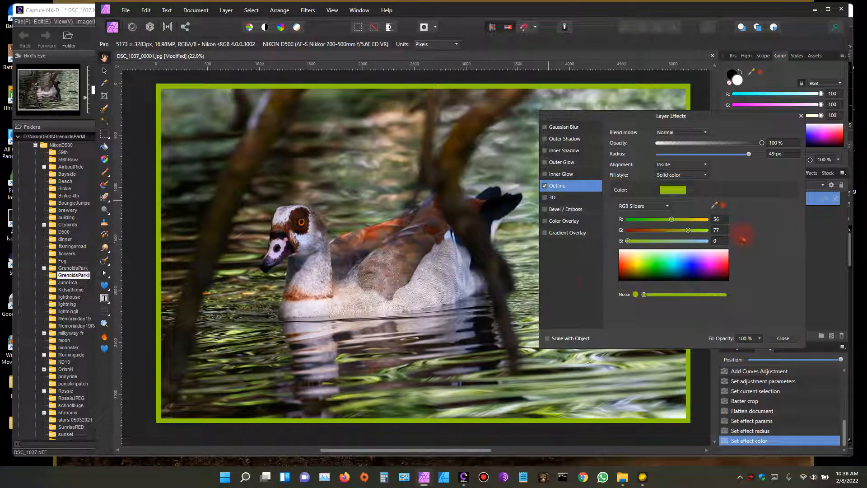
{"action": "left_click", "coordinate": [723, 206]}
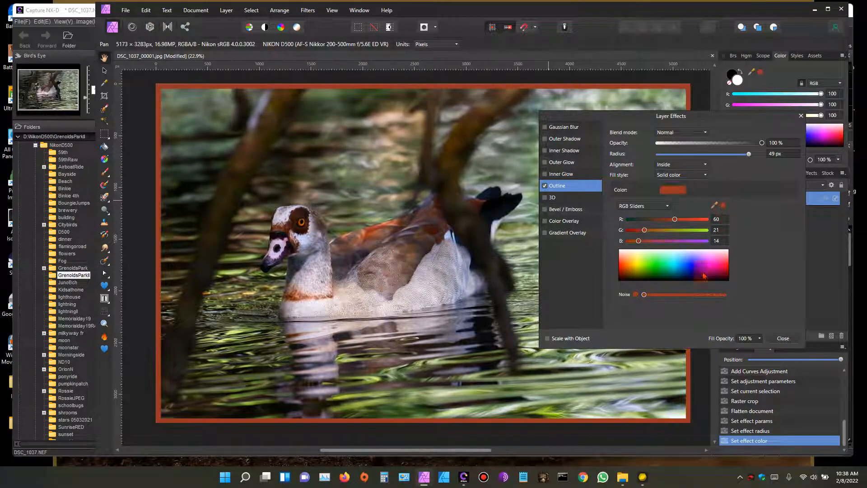
{"action": "left_click", "coordinate": [749, 155]}
{"action": "mouse_move", "coordinate": [749, 155]}
{"action": "left_mouse_down"}
{"action": "mouse_move", "coordinate": [673, 155]}
{"action": "mouse_move", "coordinate": [773, 172]}
{"action": "mouse_move", "coordinate": [745, 168]}
{"action": "left_mouse_up"}
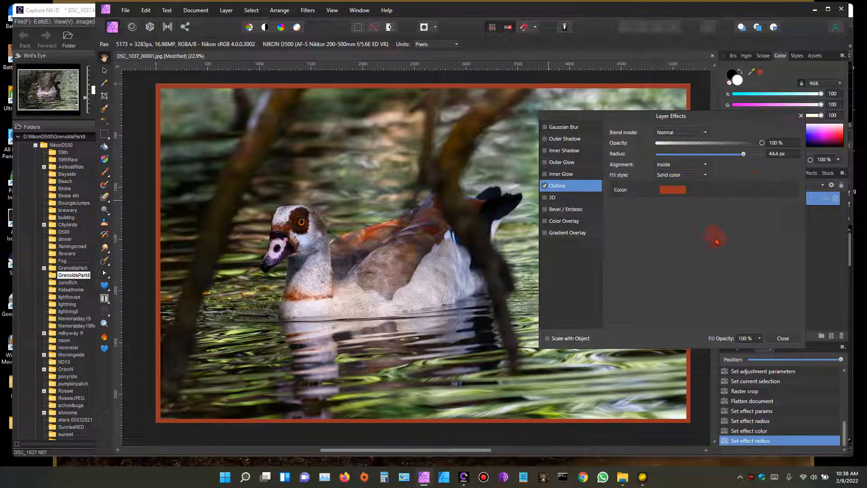
- Try the Contour fill and the linear and radial Gradient fills on the outline, return to Solid color and close the effects
{"action": "left_click", "coordinate": [706, 175]}
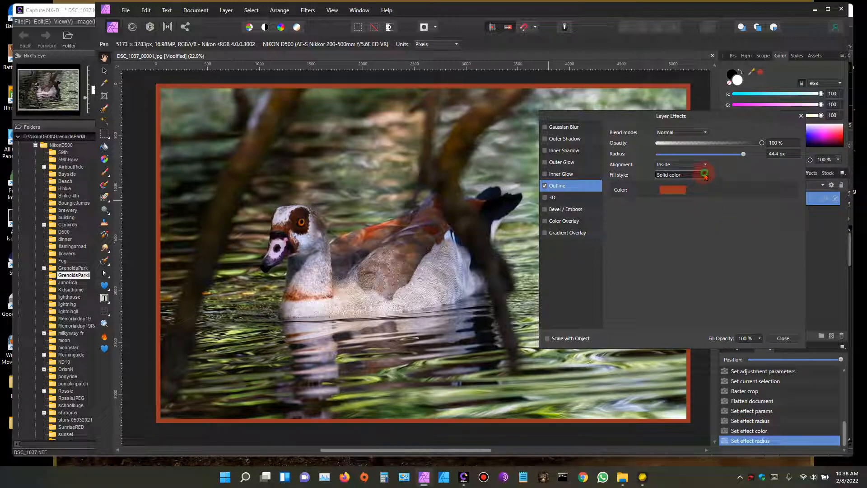
{"action": "left_click", "coordinate": [706, 176]}
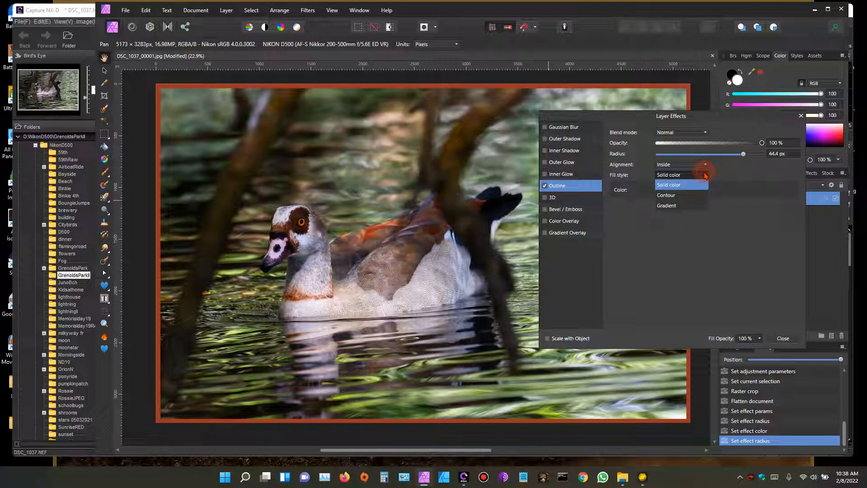
{"action": "left_click", "coordinate": [674, 196]}
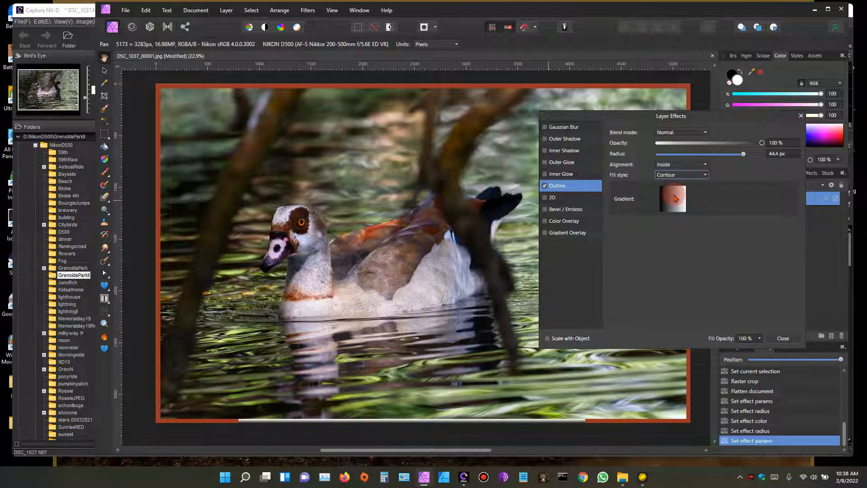
{"action": "left_click", "coordinate": [706, 176]}
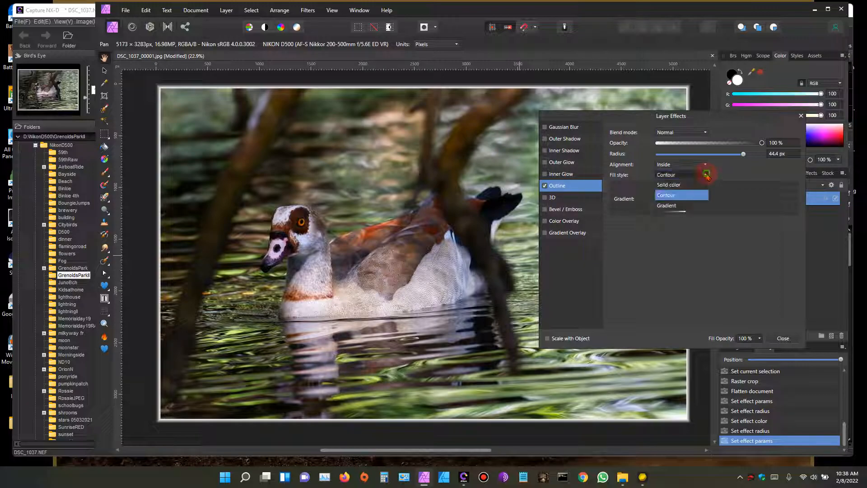
{"action": "left_click", "coordinate": [673, 207]}
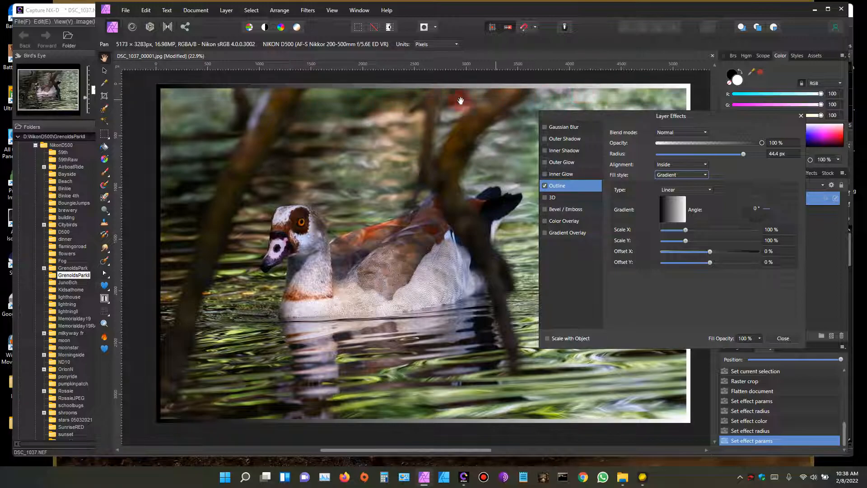
{"action": "left_click", "coordinate": [709, 190]}
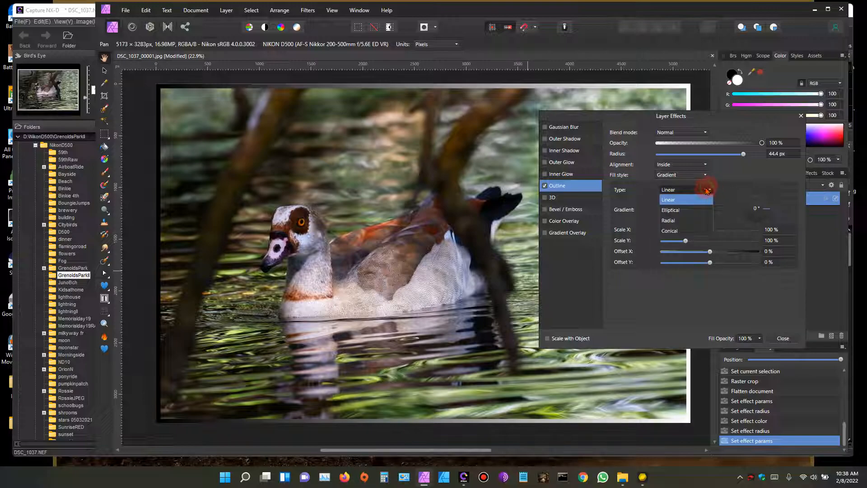
{"action": "left_click", "coordinate": [687, 221]}
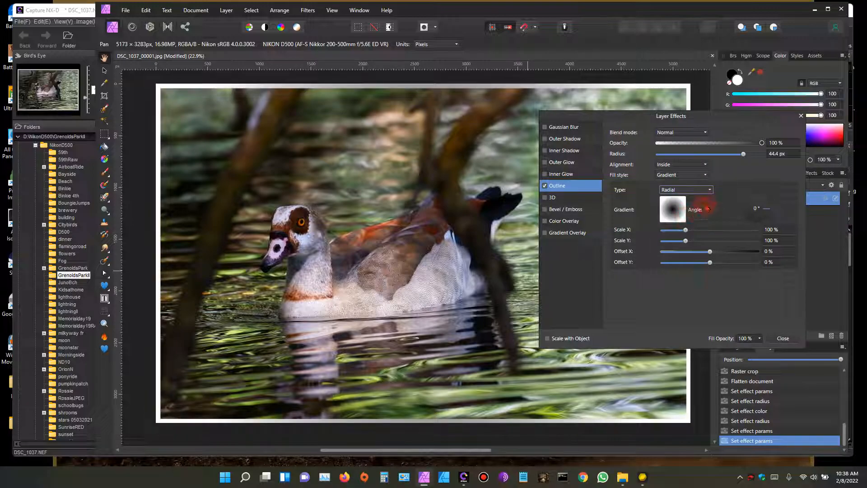
{"action": "left_click", "coordinate": [711, 191]}
{"action": "left_click", "coordinate": [697, 200]}
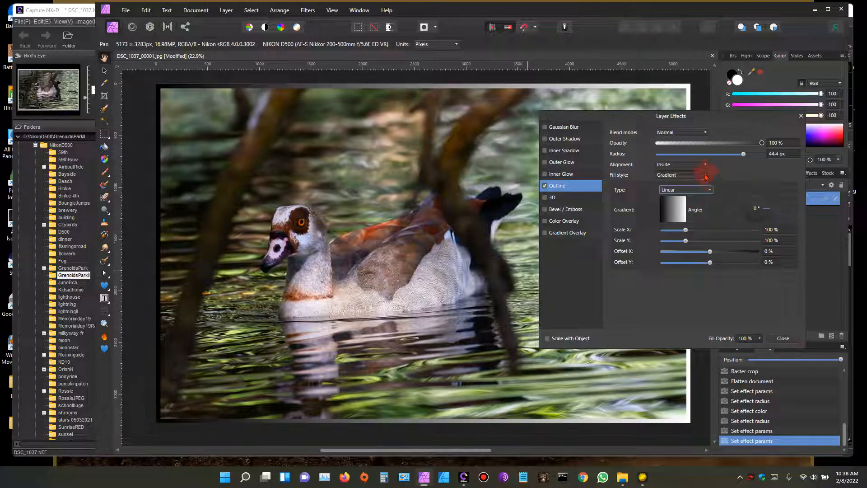
{"action": "left_click", "coordinate": [706, 177]}
{"action": "left_click", "coordinate": [696, 191]}
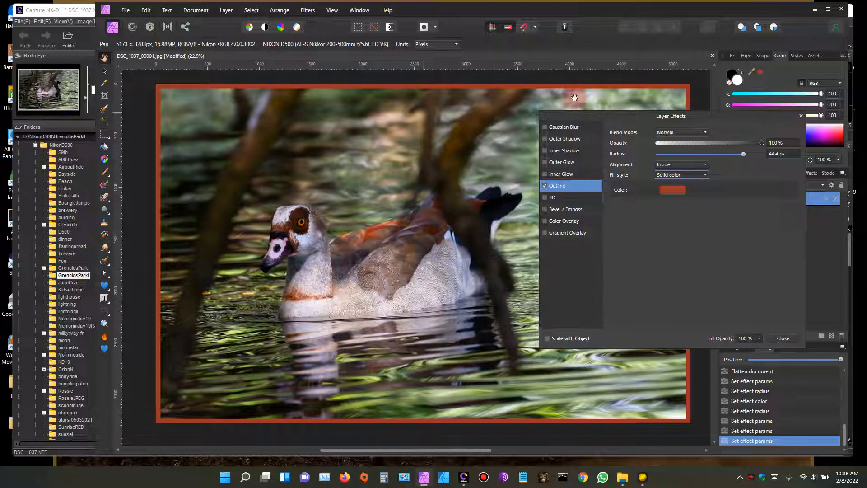
{"action": "left_click", "coordinate": [802, 116]}
- Examine the framed photo up close and as a whole, checking the goose's detail and the red-brown border
{"action": "scroll", "coordinate": [365, 295], "scroll_direction": "up", "scroll_amount": 1}
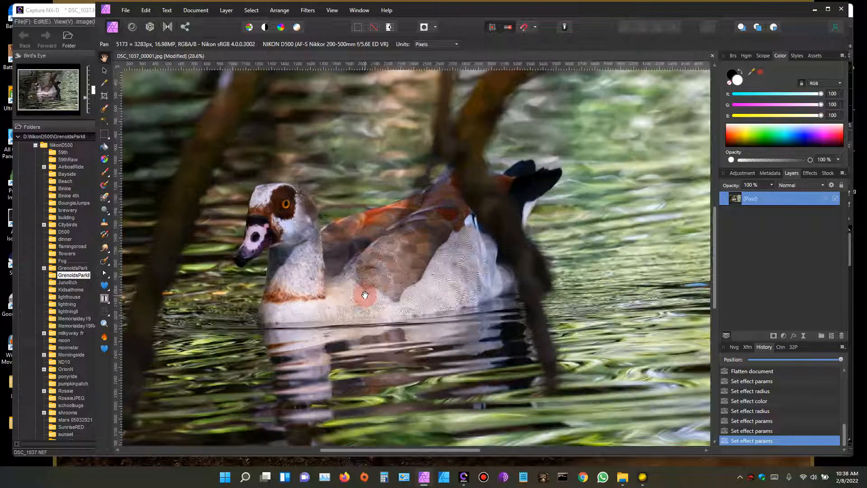
{"action": "scroll", "coordinate": [365, 294], "scroll_direction": "down", "scroll_amount": 2}
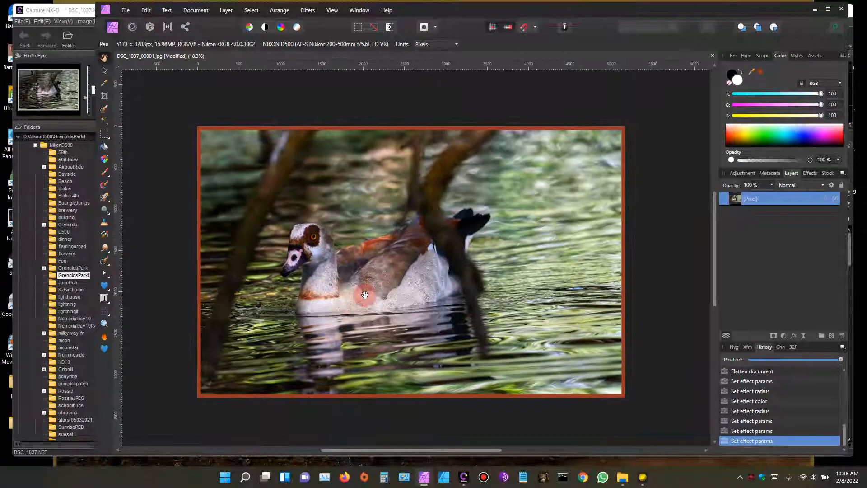
{"action": "mouse_move", "coordinate": [405, 279]}
{"action": "left_mouse_down"}
{"action": "mouse_move", "coordinate": [399, 269]}
{"action": "mouse_move", "coordinate": [409, 272]}
{"action": "left_mouse_up"}
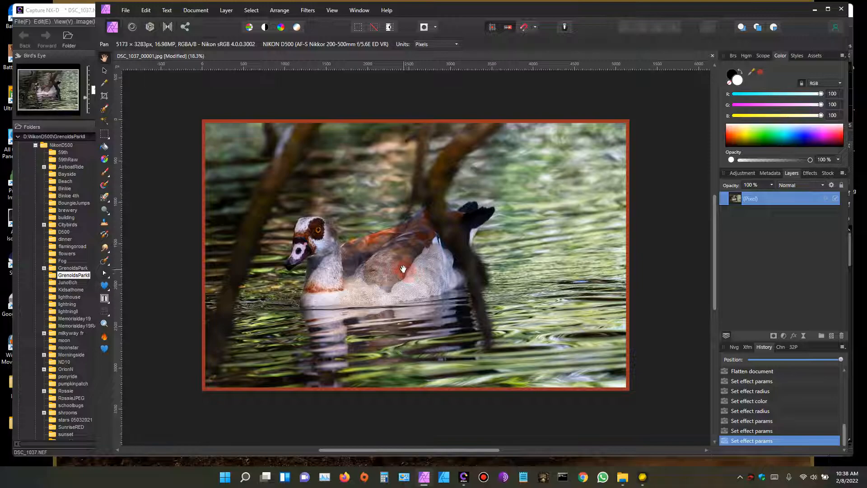
{"action": "scroll", "coordinate": [403, 269], "scroll_direction": "up", "scroll_amount": 1}
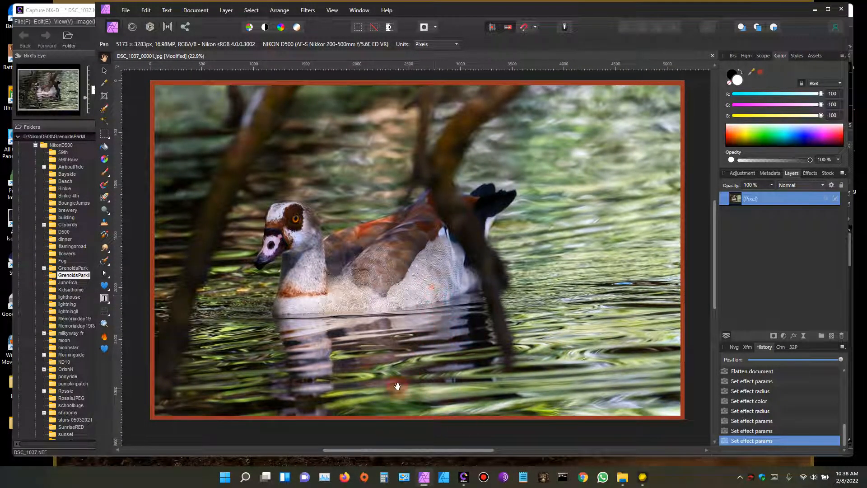
{"action": "scroll", "coordinate": [327, 289], "scroll_direction": "up", "scroll_amount": 2}
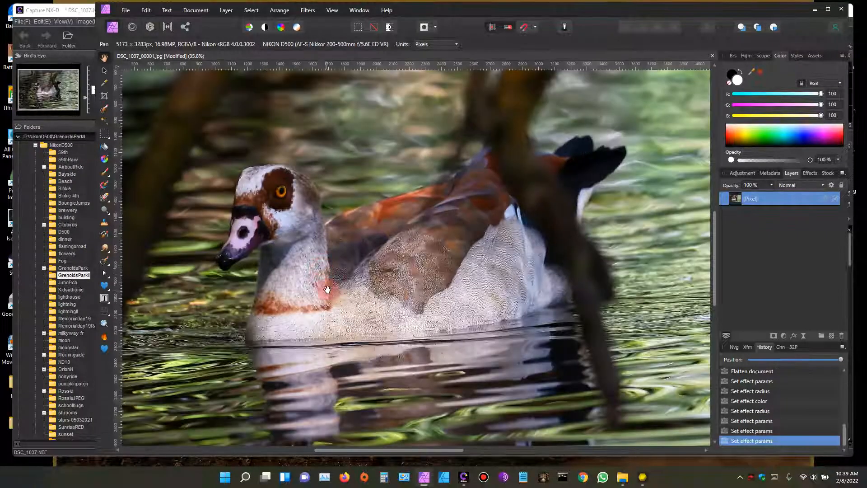
{"action": "left_click_drag", "start_coordinate": [328, 289], "coordinate": [434, 310]}
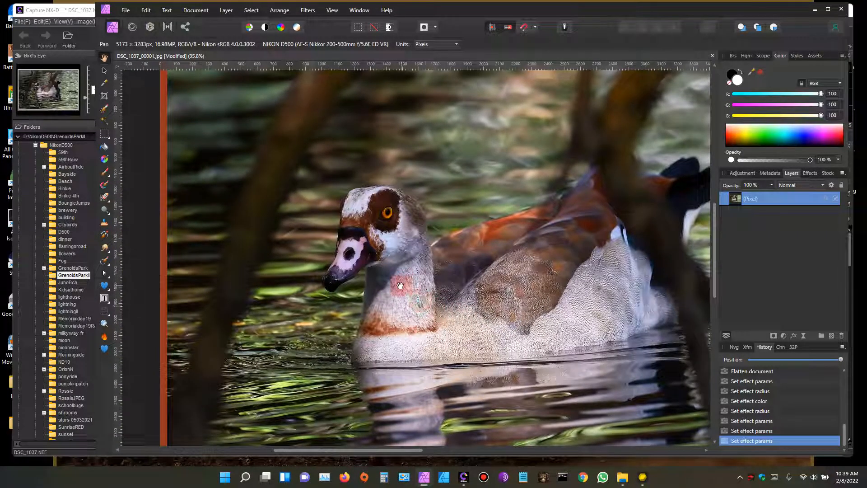
{"action": "scroll", "coordinate": [400, 285], "scroll_direction": "down", "scroll_amount": 3}
{"action": "left_click_drag", "start_coordinate": [519, 304], "coordinate": [471, 300]}
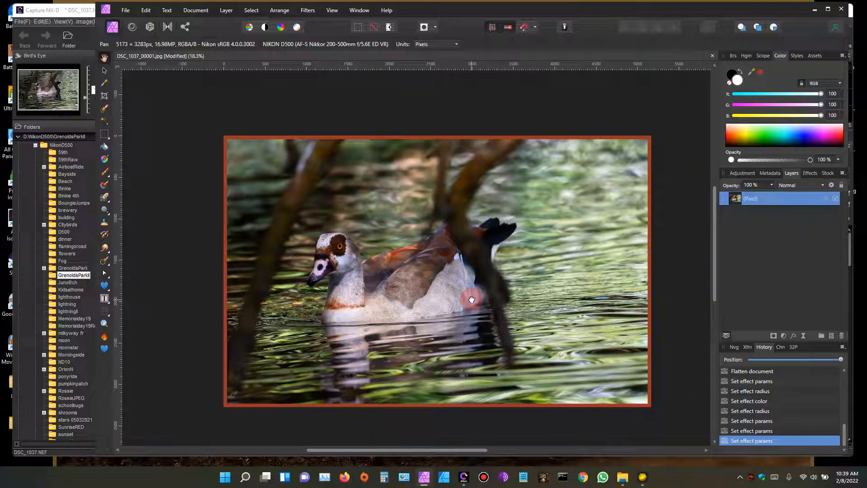
{"action": "scroll", "coordinate": [465, 321], "scroll_direction": "up", "scroll_amount": 1}
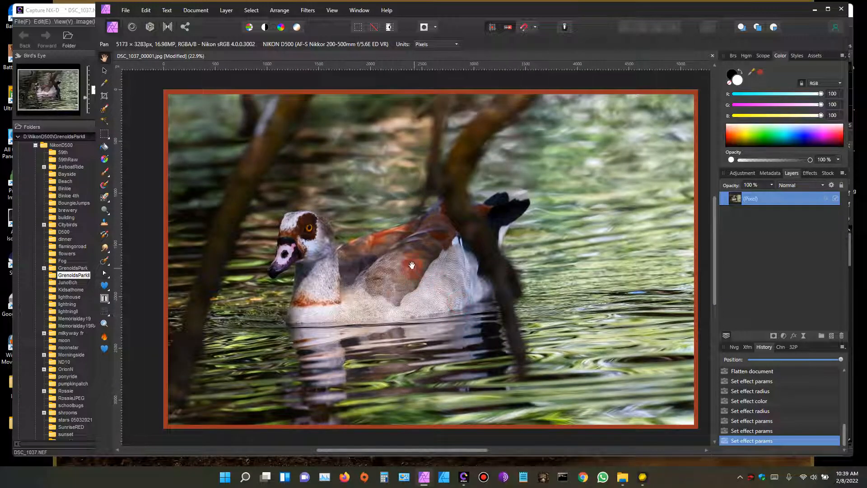
{"action": "scroll", "coordinate": [412, 265], "scroll_direction": "down", "scroll_amount": 1}
{"action": "left_click_drag", "start_coordinate": [415, 273], "coordinate": [400, 252]}
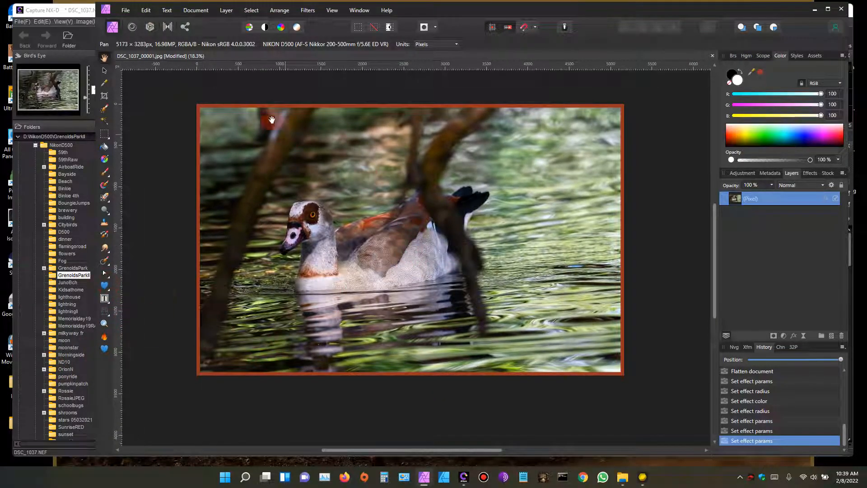
- Flatten the document to merge the outline border into the photo
{"action": "left_click", "coordinate": [195, 10]}
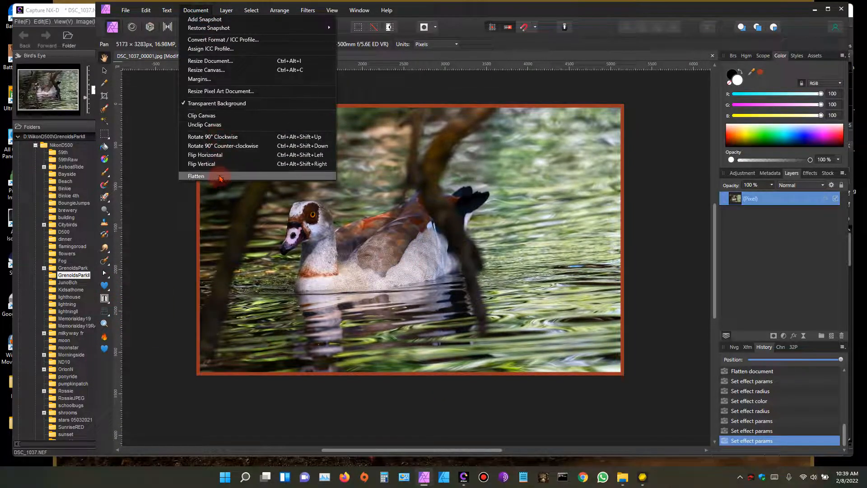
{"action": "left_click", "coordinate": [243, 199]}
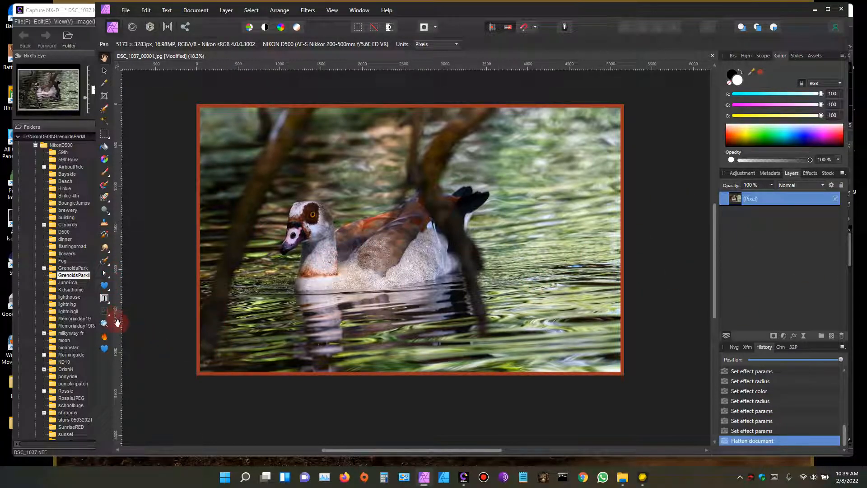
- Add artistic text reading "Eypsian Goose" across the lower part of the photo, starting near the goose's reflection
{"action": "left_click", "coordinate": [105, 299]}
{"action": "left_click", "coordinate": [110, 303]}
{"action": "left_click", "coordinate": [138, 297]}
{"action": "left_click_drag", "start_coordinate": [216, 289], "coordinate": [277, 334]}
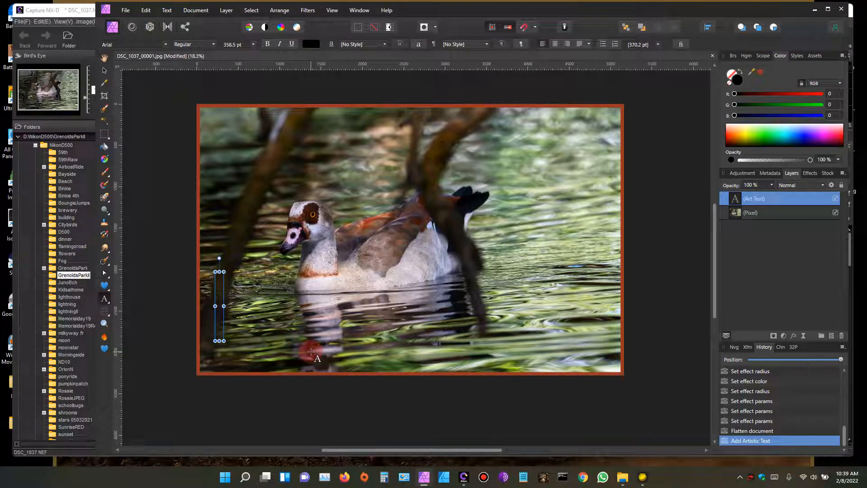
{"action": "type", "text": "E"}
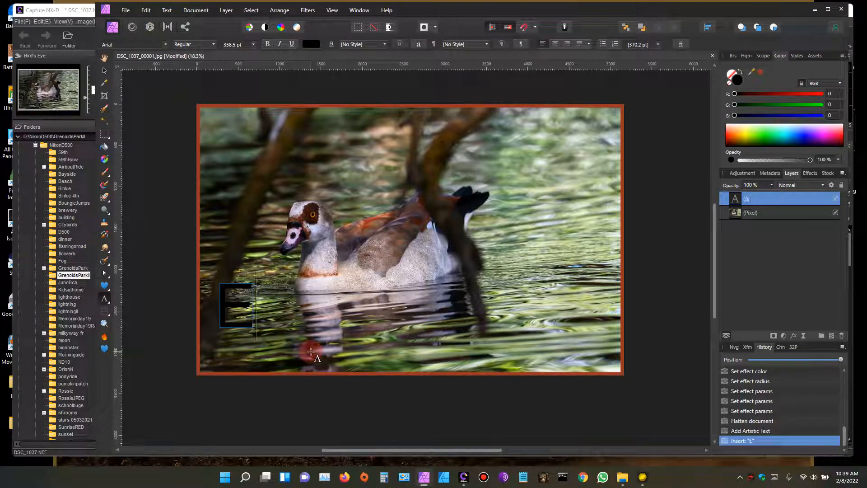
{"action": "type", "text": "yp"}
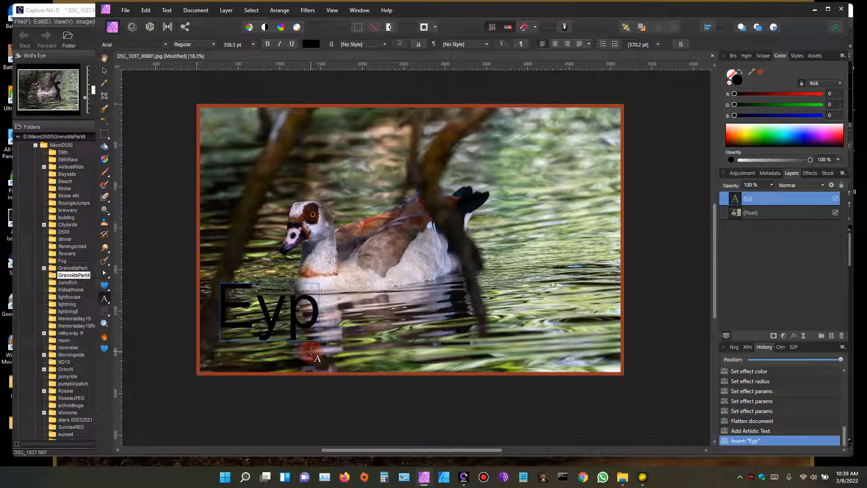
{"action": "type", "text": "sian"}
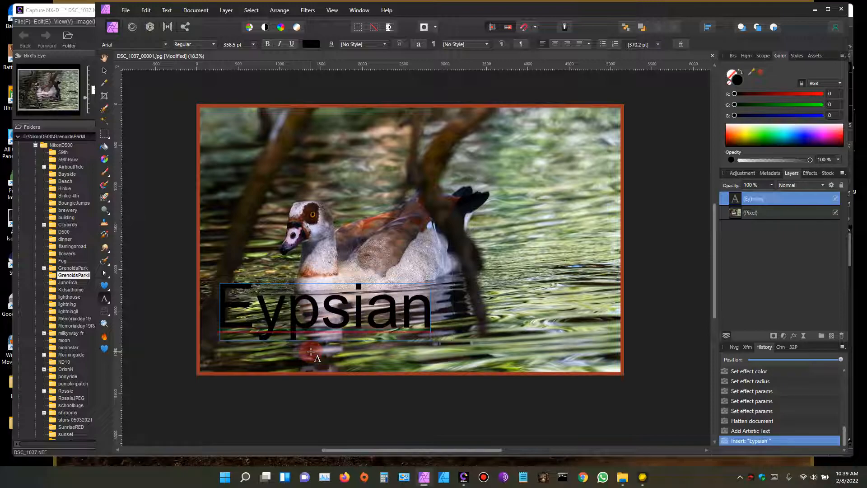
{"action": "type", "text": " Goose"}
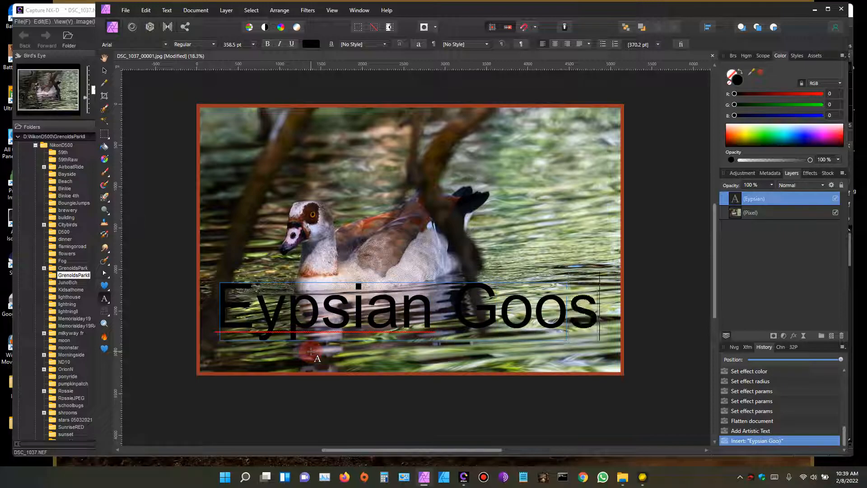
{"action": "key", "text": "Escape"}
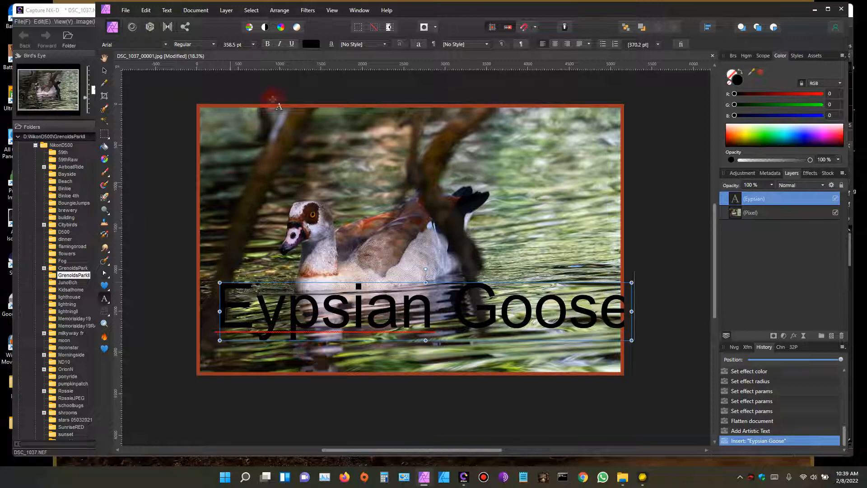
- Set the title's font to Cascadia Mono and its fill to white (R 100, G 100, B 100)
{"action": "left_click", "coordinate": [166, 44]}
{"action": "left_click", "coordinate": [224, 153]}
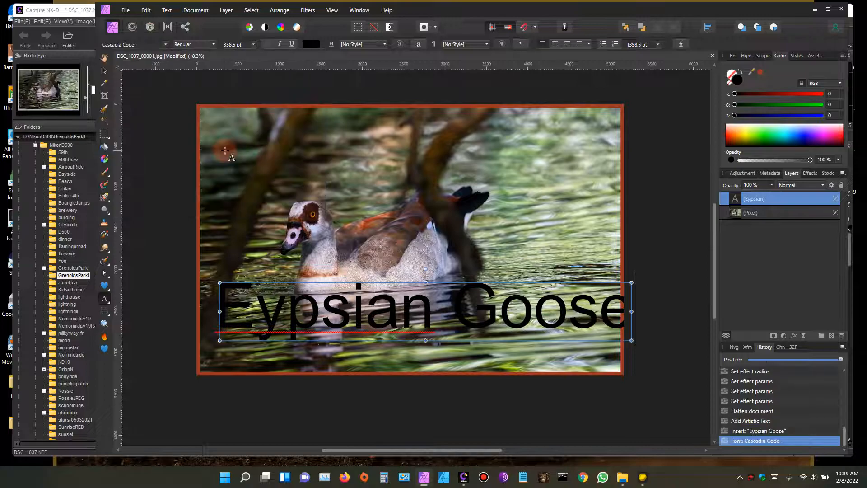
{"action": "left_click", "coordinate": [734, 199]}
{"action": "left_click", "coordinate": [166, 45]}
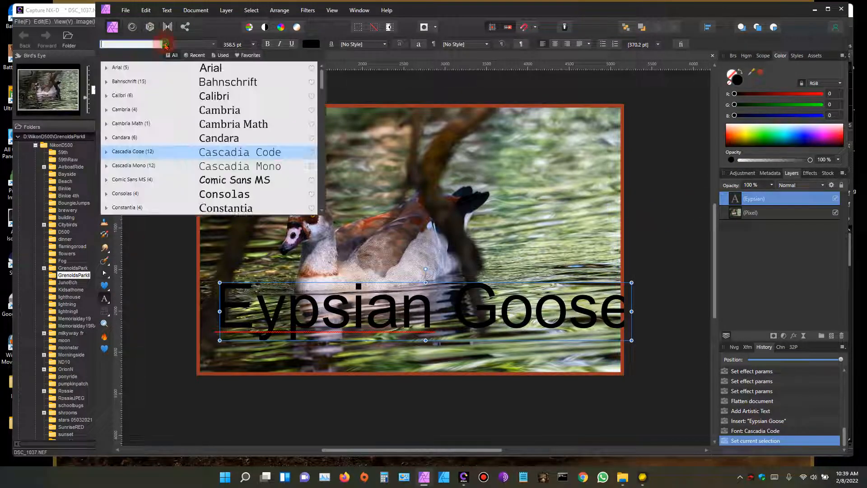
{"action": "left_click", "coordinate": [222, 173]}
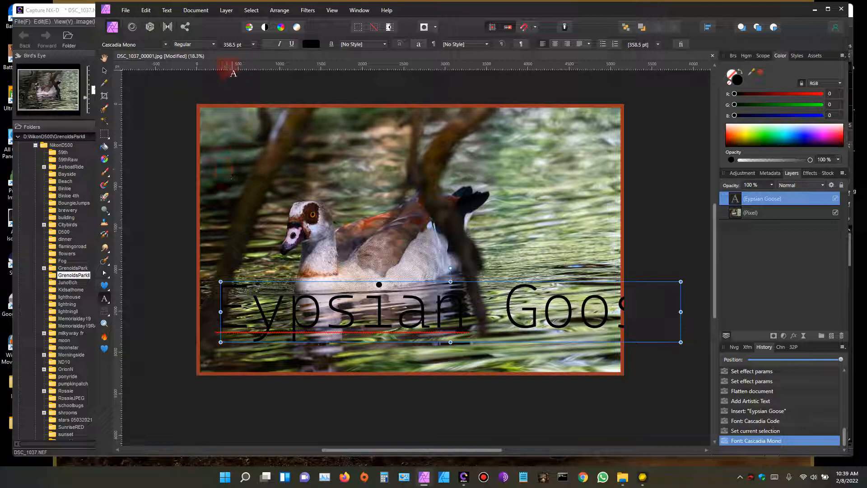
{"action": "mouse_move", "coordinate": [740, 138]}
{"action": "left_mouse_down"}
{"action": "mouse_move", "coordinate": [770, 143]}
{"action": "mouse_move", "coordinate": [763, 138]}
{"action": "mouse_move", "coordinate": [784, 131]}
{"action": "mouse_move", "coordinate": [751, 131]}
{"action": "left_mouse_up"}
{"action": "left_click_drag", "start_coordinate": [807, 115], "coordinate": [822, 93]}
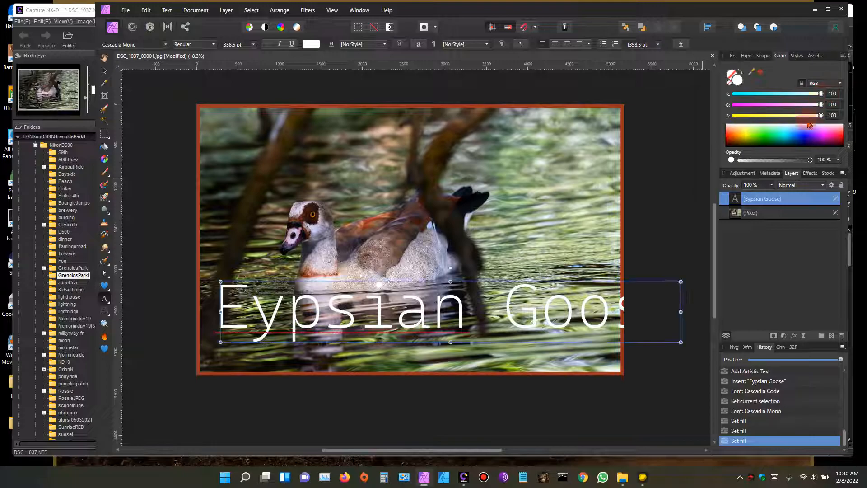
- Shrink the title to about 141.5 pt and move it into the photo's lower-left corner, just inside the border
{"action": "left_click_drag", "start_coordinate": [680, 311], "coordinate": [572, 311]}
{"action": "left_click_drag", "start_coordinate": [220, 341], "coordinate": [433, 306]}
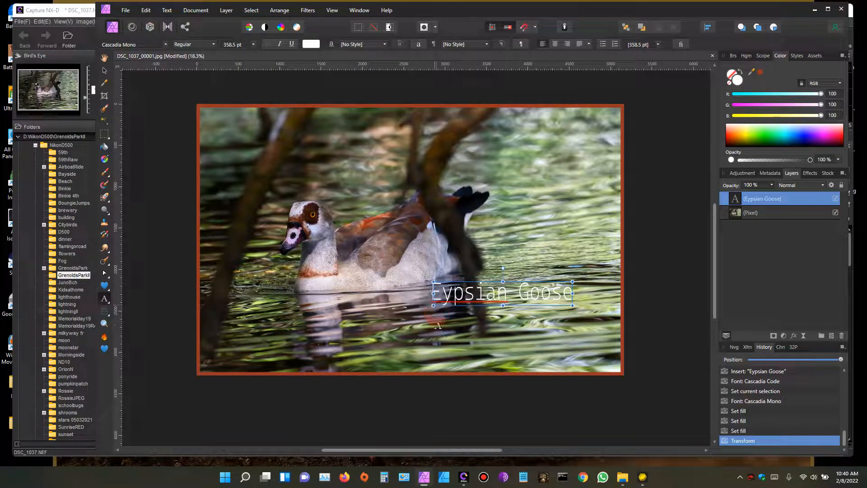
{"action": "left_click", "coordinate": [105, 70]}
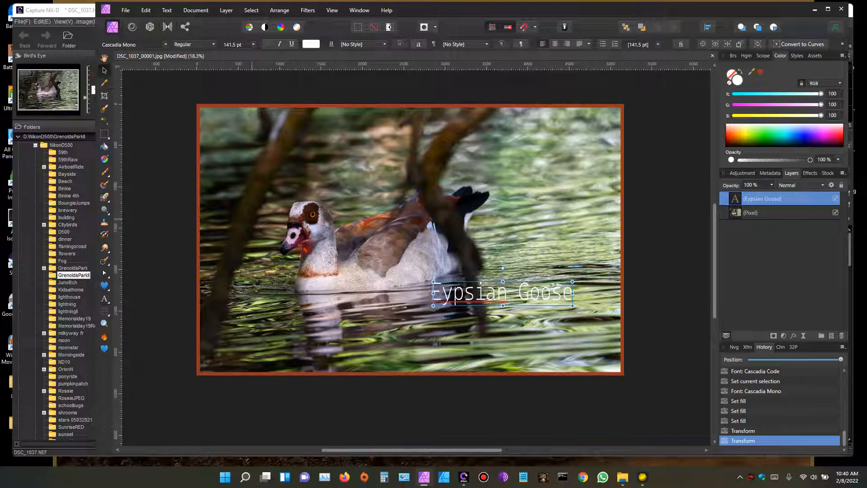
{"action": "left_click_drag", "start_coordinate": [506, 297], "coordinate": [281, 357]}
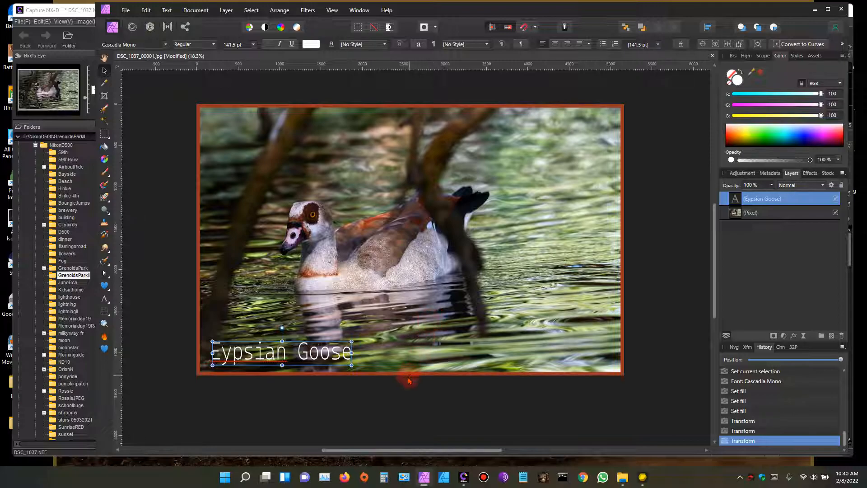
- Run a spelling check on the title, review the suggestions for its first word and clear the text selection
{"action": "right_click", "coordinate": [256, 356]}
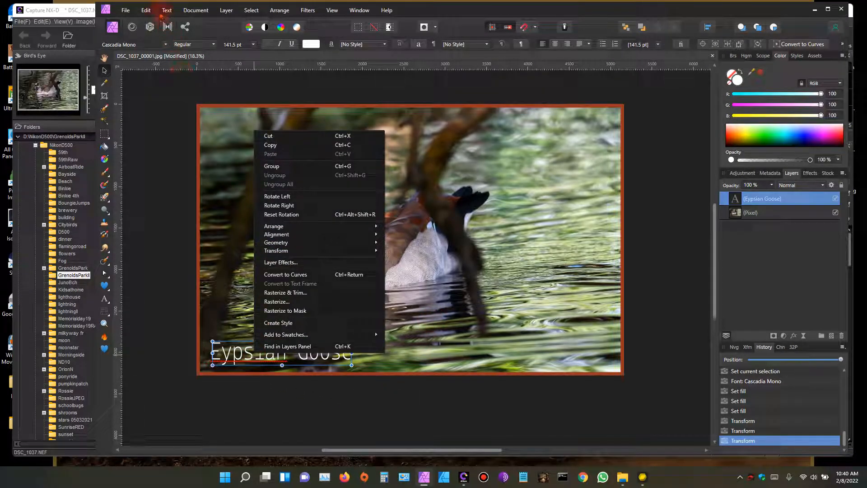
{"action": "left_click", "coordinate": [146, 10]}
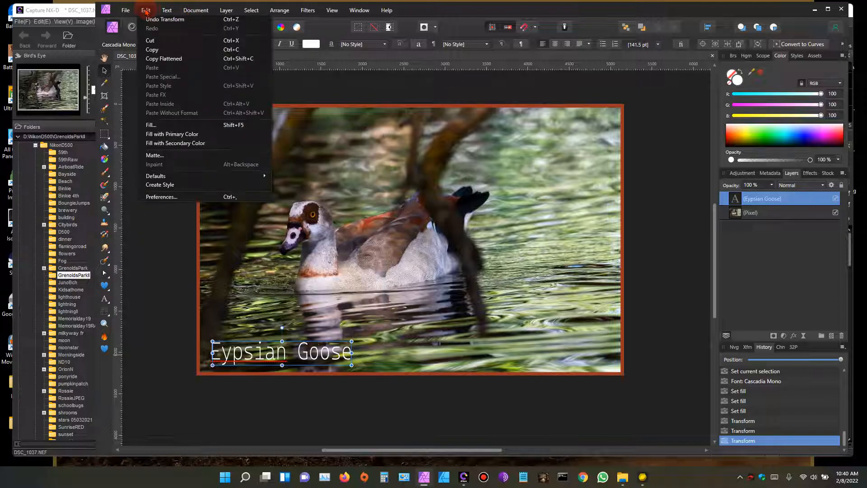
{"action": "left_click", "coordinate": [166, 11]}
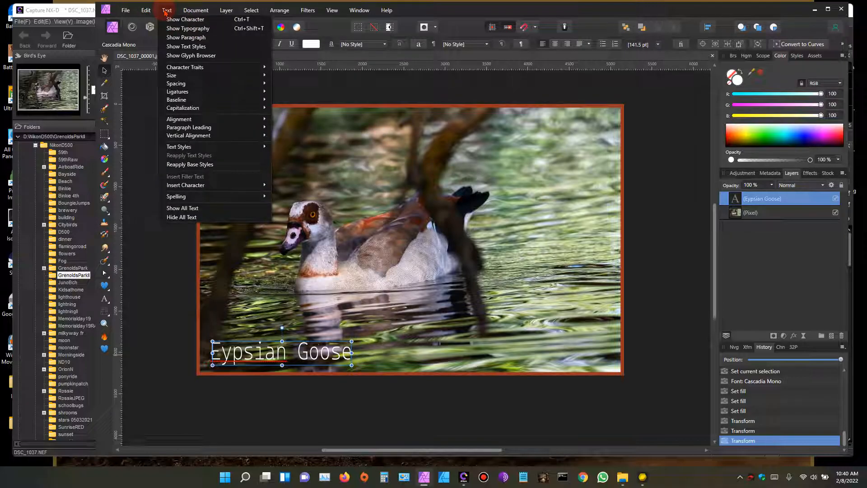
{"action": "mouse_move", "coordinate": [264, 196]}
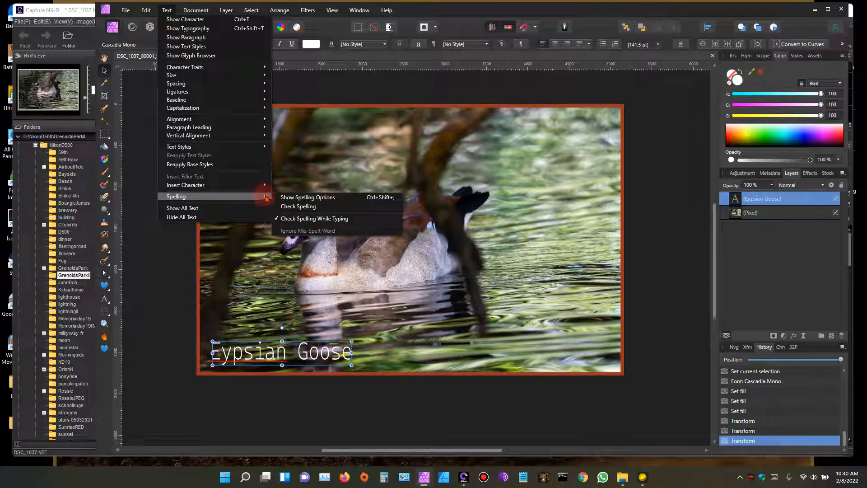
{"action": "left_click", "coordinate": [298, 206]}
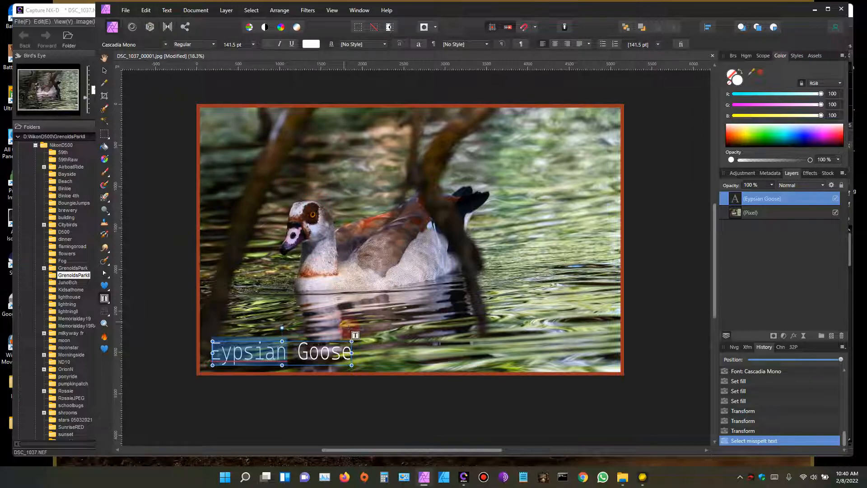
{"action": "right_click", "coordinate": [254, 353]}
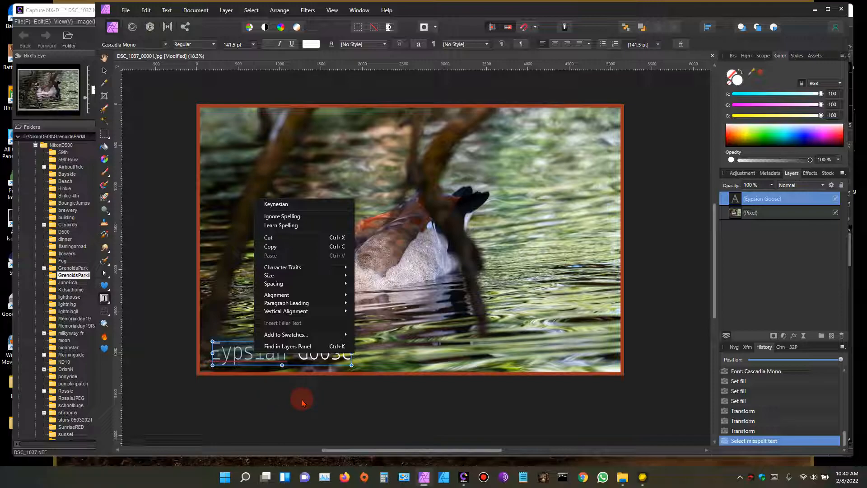
{"action": "left_click", "coordinate": [303, 405]}
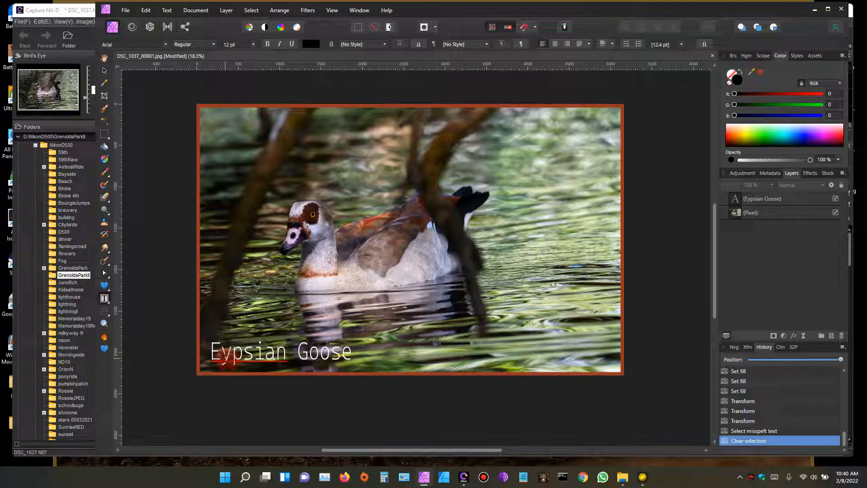
- Insert the missing g so the title reads "Egypsian Goose" and nudge it slightly within the photo's lower-left corner
{"action": "left_click", "coordinate": [223, 356]}
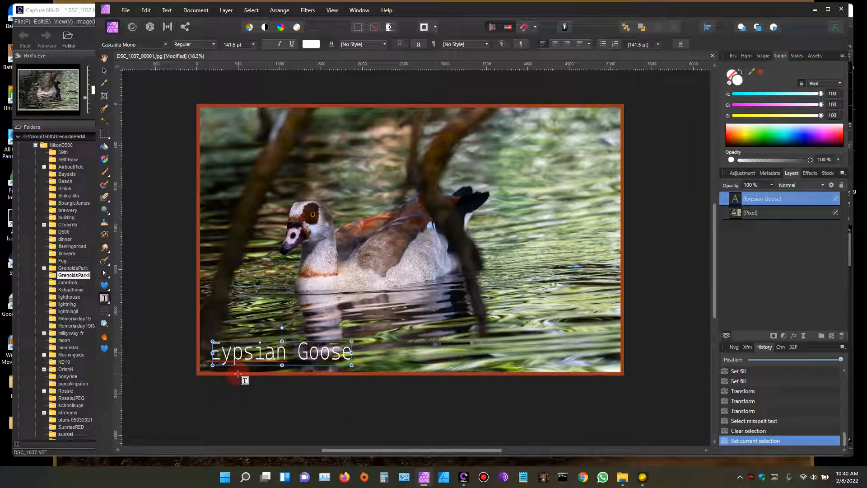
{"action": "type", "text": "g"}
{"action": "key", "text": "Escape"}
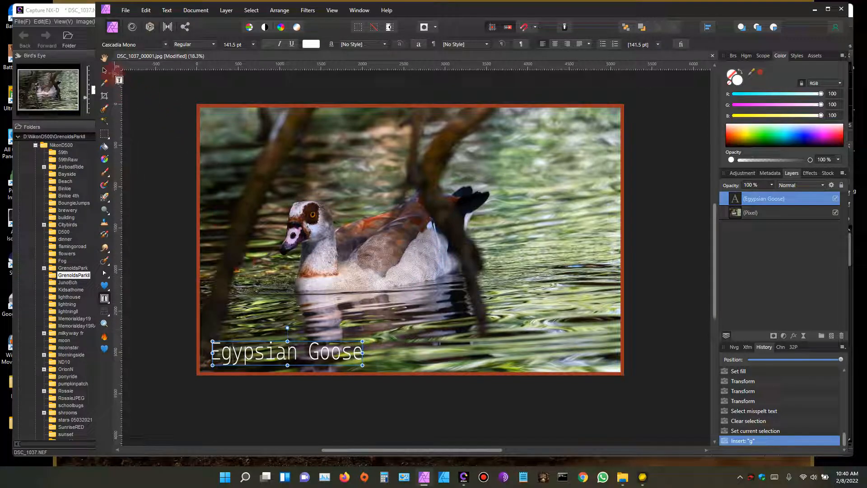
{"action": "left_click", "coordinate": [104, 71]}
{"action": "mouse_move", "coordinate": [300, 355]}
{"action": "left_mouse_down"}
{"action": "mouse_move", "coordinate": [289, 353]}
{"action": "mouse_move", "coordinate": [297, 355]}
{"action": "left_mouse_up"}
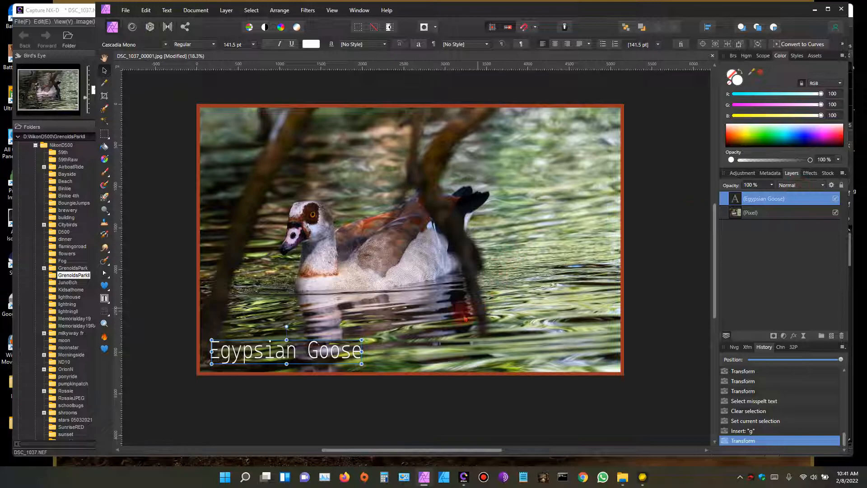
{"action": "left_click", "coordinate": [105, 59]}
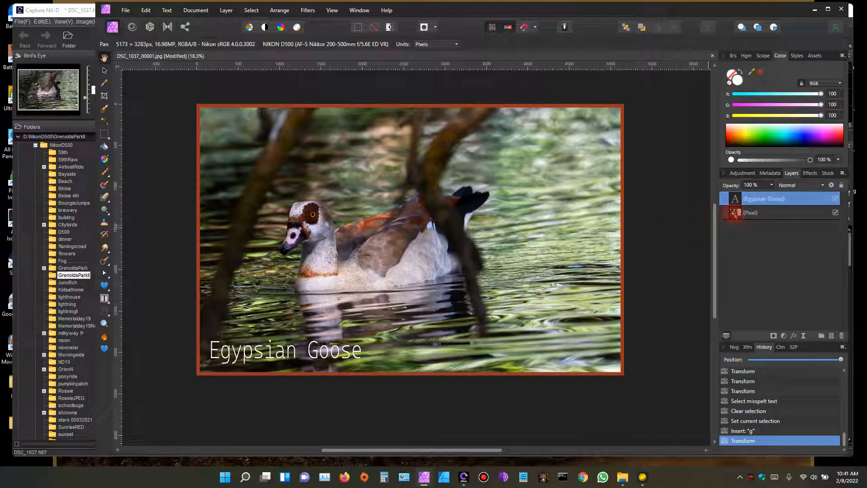
- Lower the title layer's opacity to 43 % and select the photo's pixel layer
{"action": "left_click", "coordinate": [734, 214]}
{"action": "left_click", "coordinate": [735, 200]}
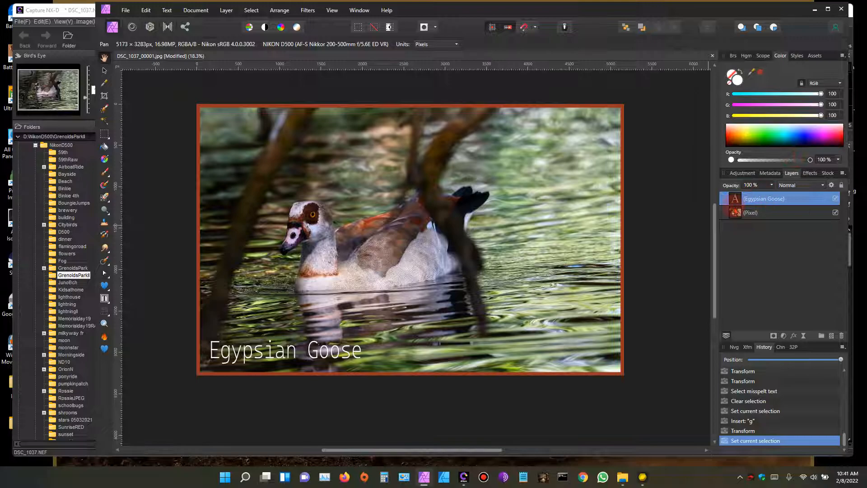
{"action": "left_click", "coordinate": [773, 186]}
{"action": "left_click_drag", "start_coordinate": [763, 196], "coordinate": [739, 211]}
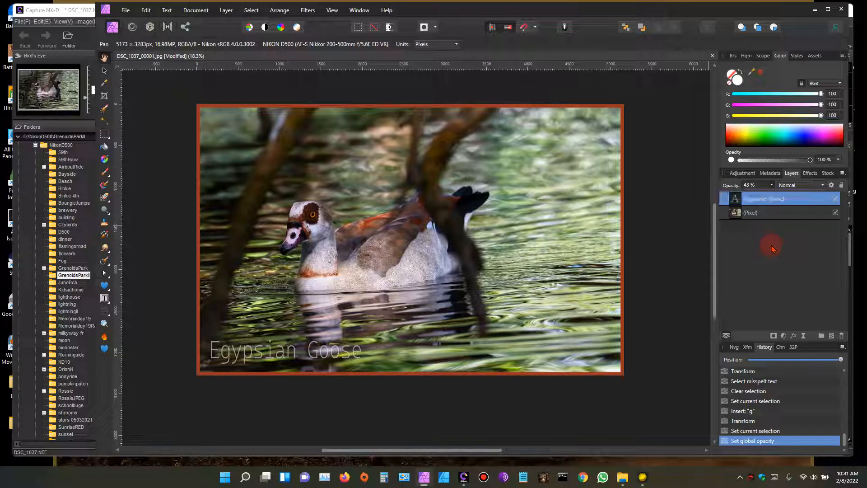
{"action": "left_click", "coordinate": [734, 216]}
{"action": "left_click_drag", "start_coordinate": [384, 196], "coordinate": [397, 218]}
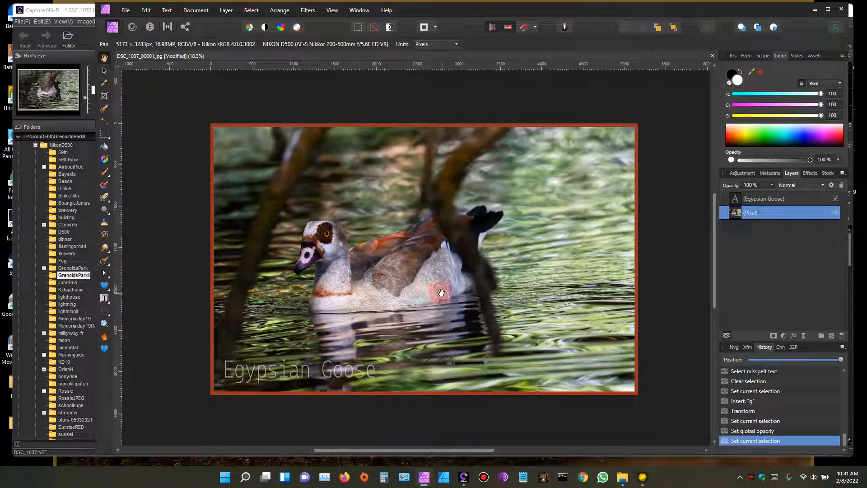
- Switch to NX Studio, examine the two-goose photo DSC_1014.NEF up close and as a whole, and display DSC_1020.NEF and DSC_1017.NEF
{"action": "left_click", "coordinate": [815, 10]}
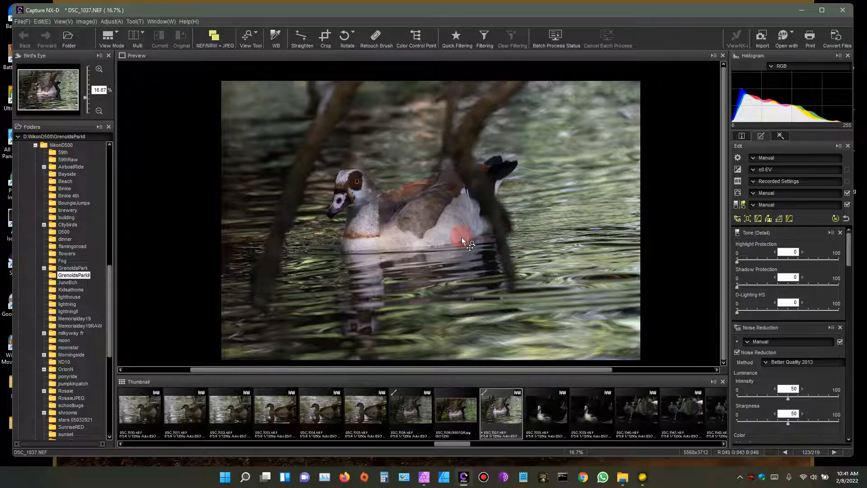
{"action": "left_click", "coordinate": [643, 478]}
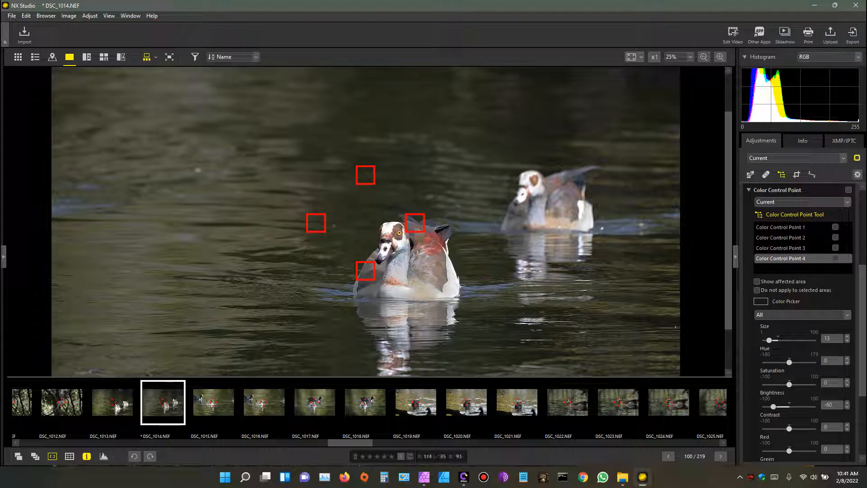
{"action": "scroll", "coordinate": [468, 266], "scroll_direction": "down", "scroll_amount": 1}
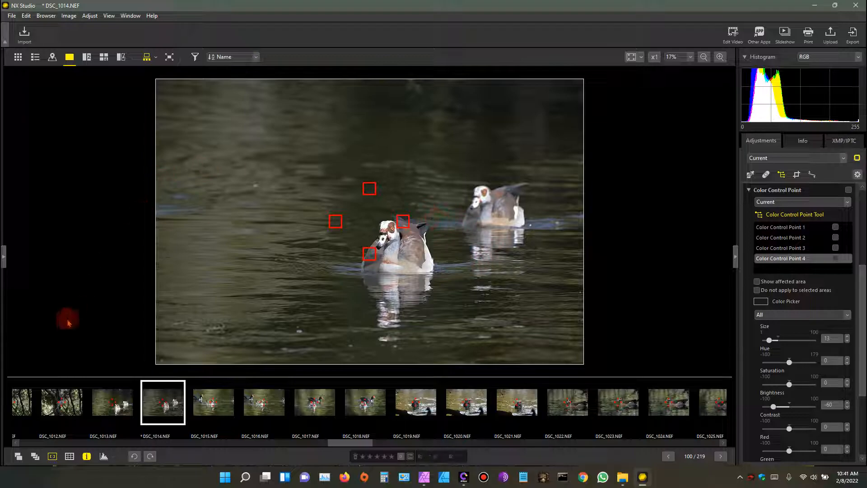
{"action": "left_click", "coordinate": [86, 456]}
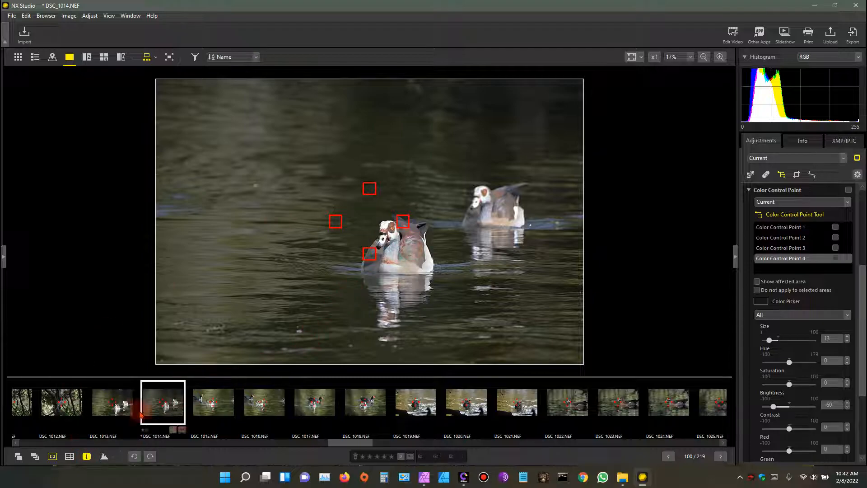
{"action": "scroll", "coordinate": [300, 300], "scroll_direction": "down", "scroll_amount": 1}
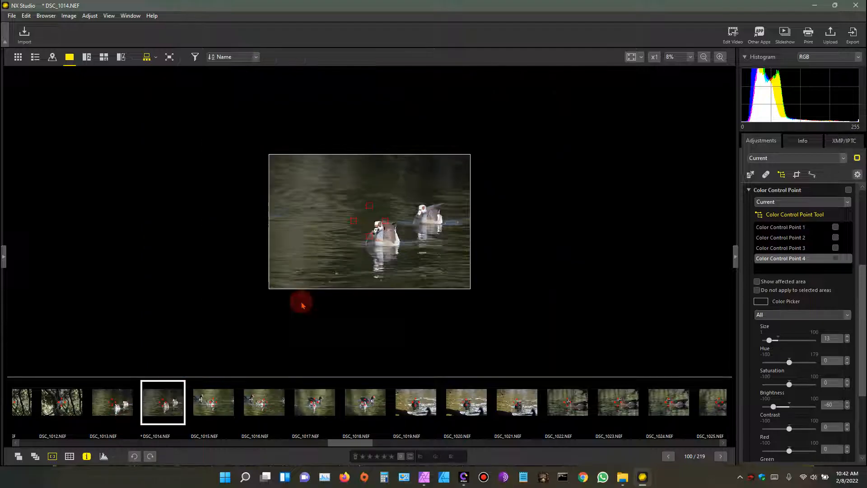
{"action": "scroll", "coordinate": [316, 284], "scroll_direction": "up", "scroll_amount": 2}
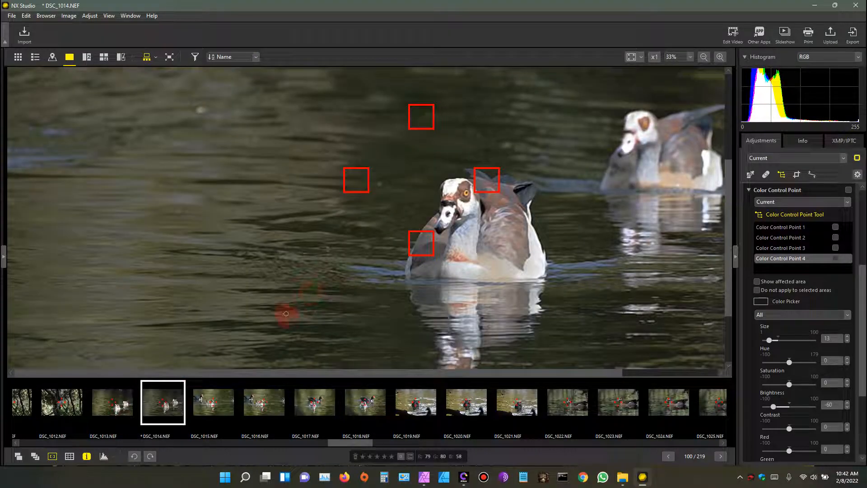
{"action": "scroll", "coordinate": [285, 315], "scroll_direction": "down", "scroll_amount": 3}
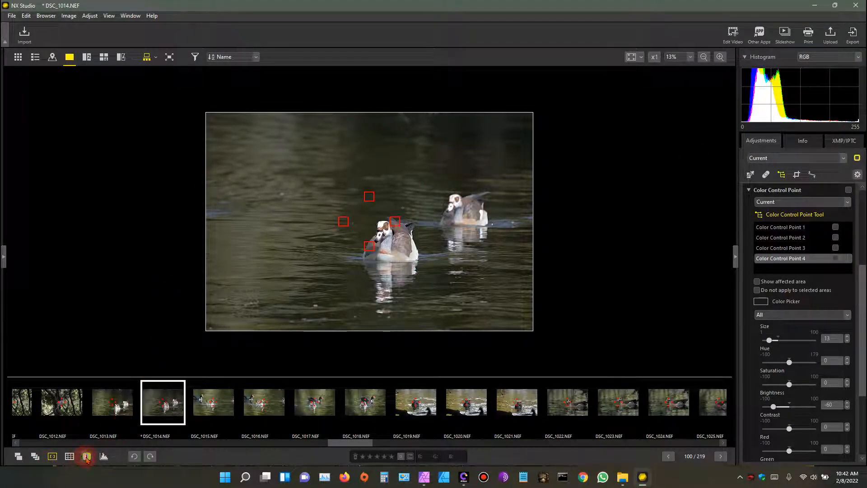
{"action": "left_click", "coordinate": [466, 408]}
{"action": "left_click", "coordinate": [315, 402]}
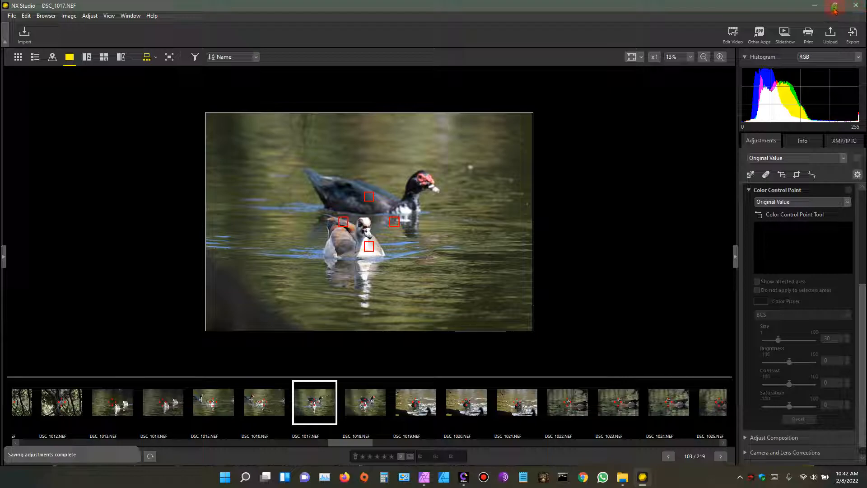
- Shrink the NX Studio window, enlarge DSC_1017.NEF slightly and review its shooting information overlay before minimizing the window
{"action": "left_click", "coordinate": [835, 7]}
{"action": "scroll", "coordinate": [370, 222], "scroll_direction": "up", "scroll_amount": 1}
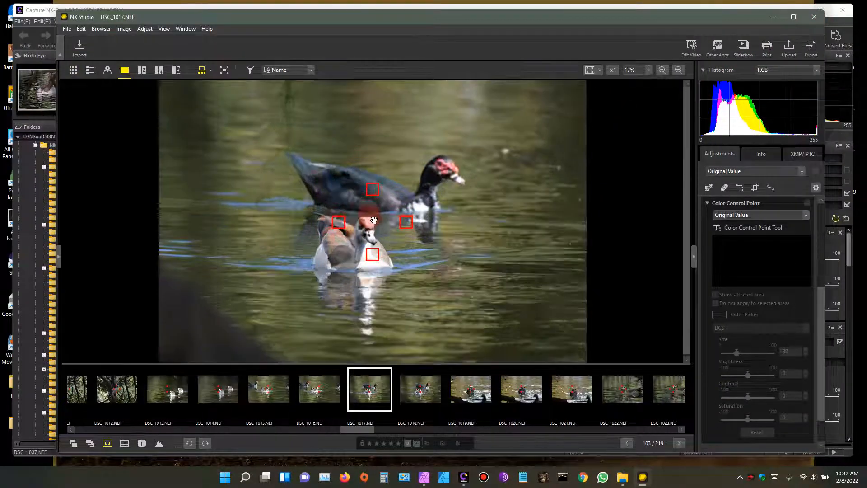
{"action": "left_click", "coordinate": [141, 443]}
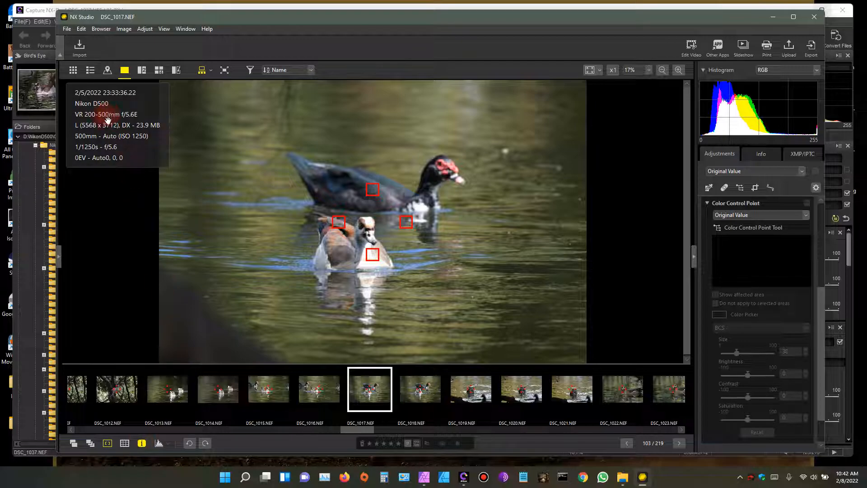
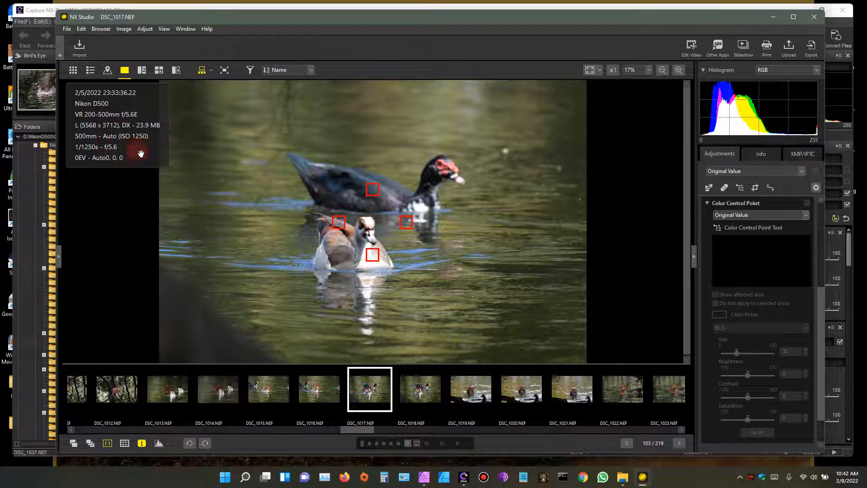
{"action": "left_click", "coordinate": [772, 19]}
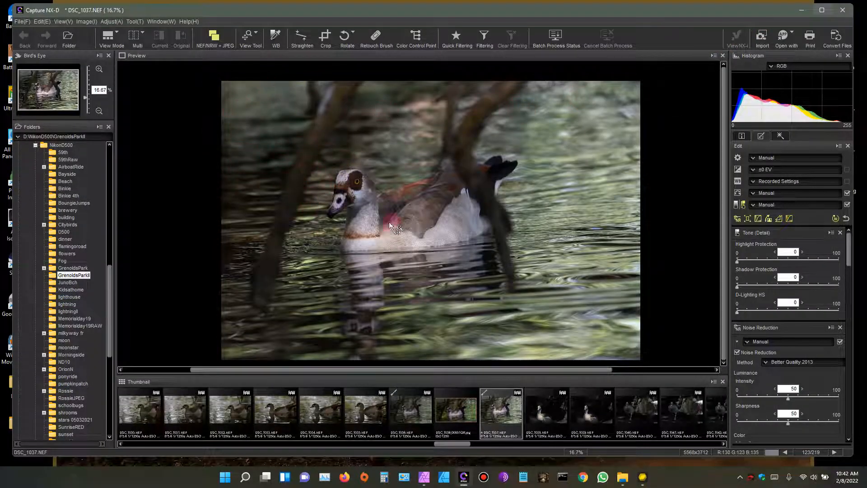
- Examine the file and camera information of DSC_1037.NEF in Capture NX-D and compare it with DSC_1017.NEF in NX Studio
{"action": "left_click", "coordinate": [742, 136]}
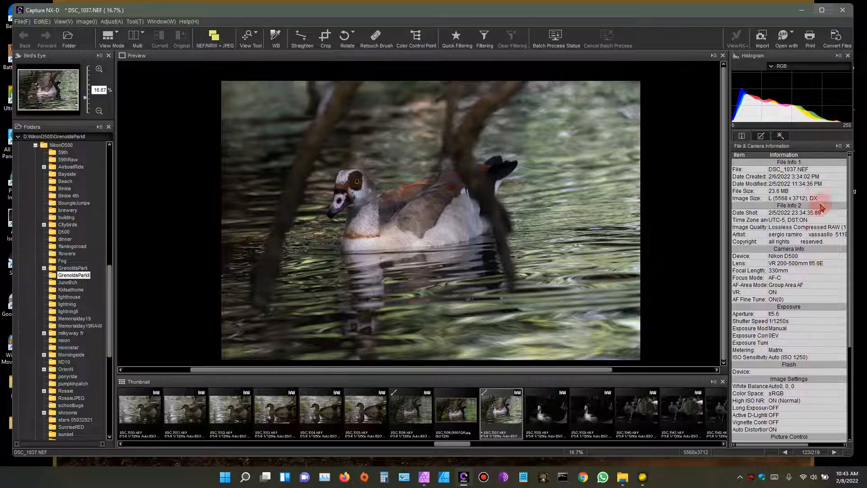
{"action": "left_click", "coordinate": [760, 135]}
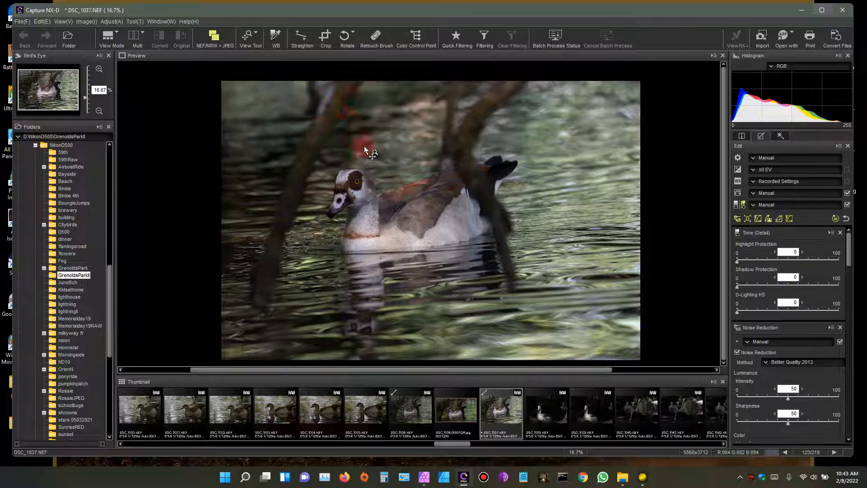
{"action": "left_click_drag", "start_coordinate": [424, 223], "coordinate": [404, 219]}
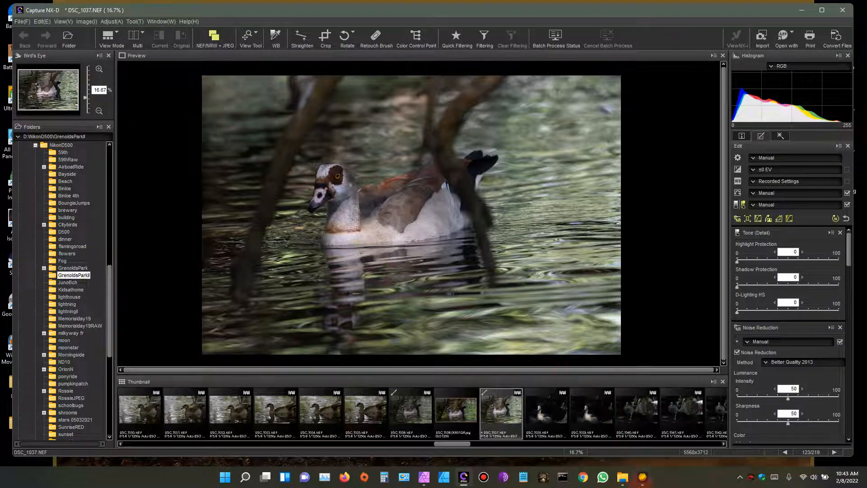
{"action": "left_click", "coordinate": [642, 477]}
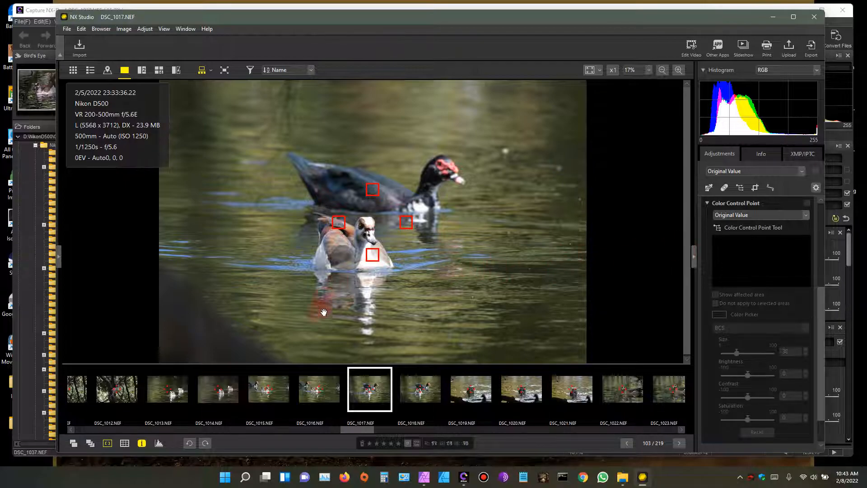
{"action": "left_click", "coordinate": [773, 21]}
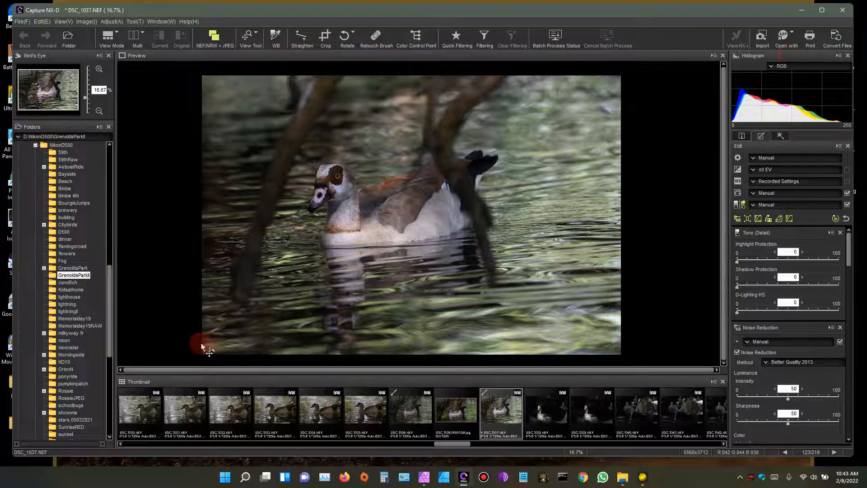
- Switch to Affinity Photo and flatten the titled goose photo into a single pixel layer
{"action": "left_click", "coordinate": [424, 482]}
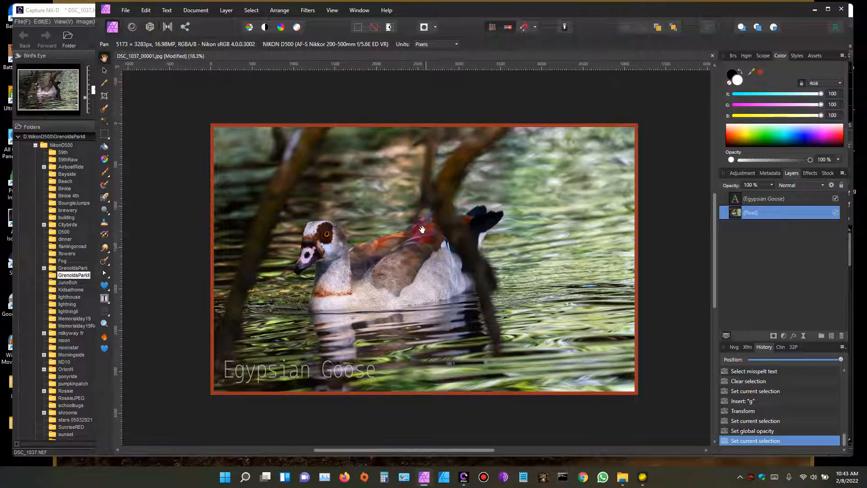
{"action": "left_click_drag", "start_coordinate": [338, 218], "coordinate": [334, 222]}
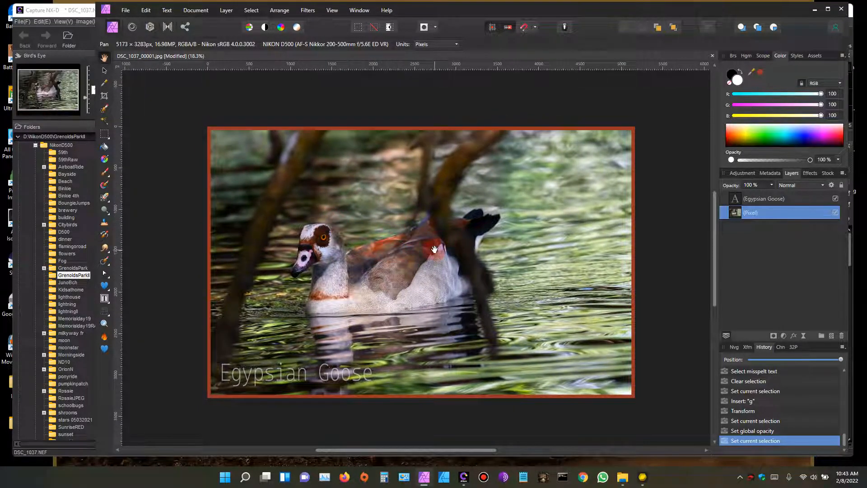
{"action": "left_click", "coordinate": [196, 10]}
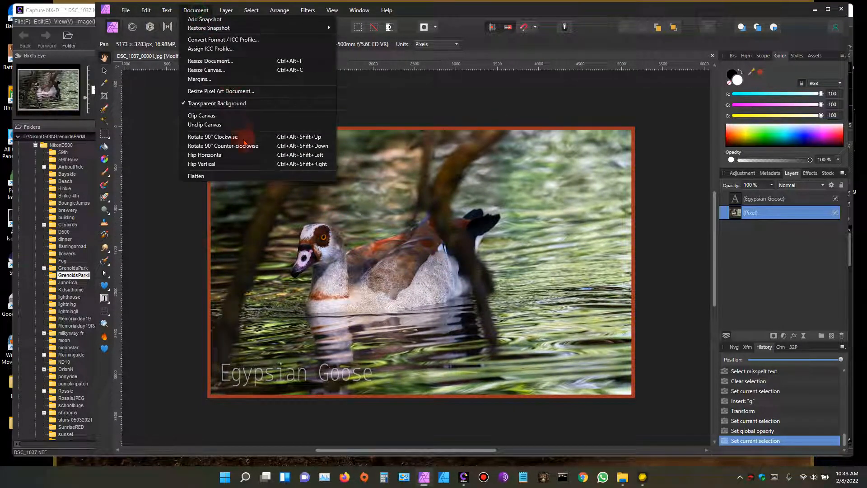
{"action": "left_click", "coordinate": [247, 176]}
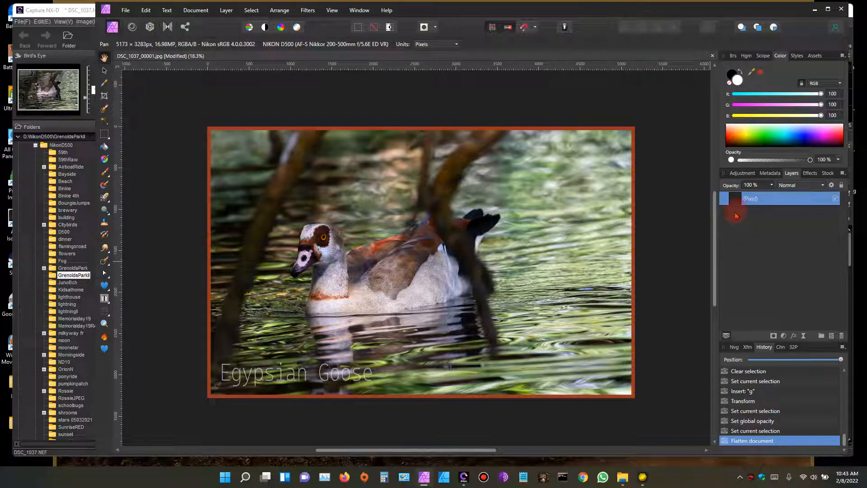
- Review the available export formats and JPEG settings for the flattened photo, and close them without exporting
{"action": "left_click", "coordinate": [125, 10]}
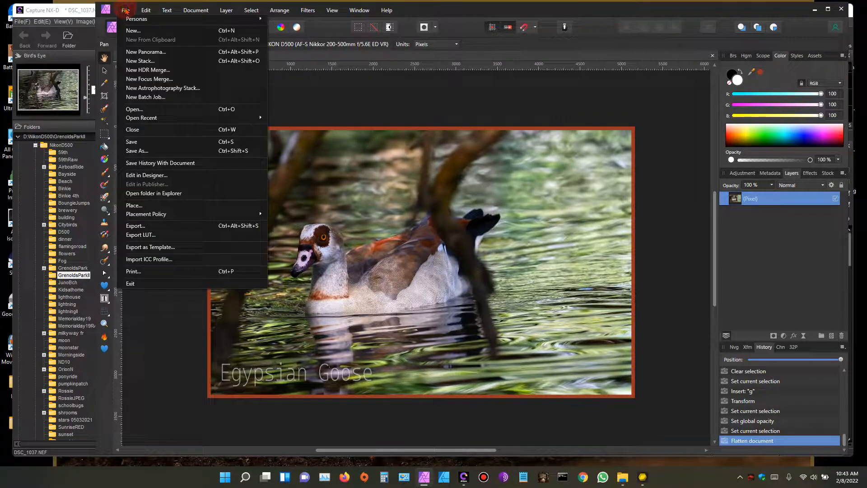
{"action": "left_click", "coordinate": [157, 225]}
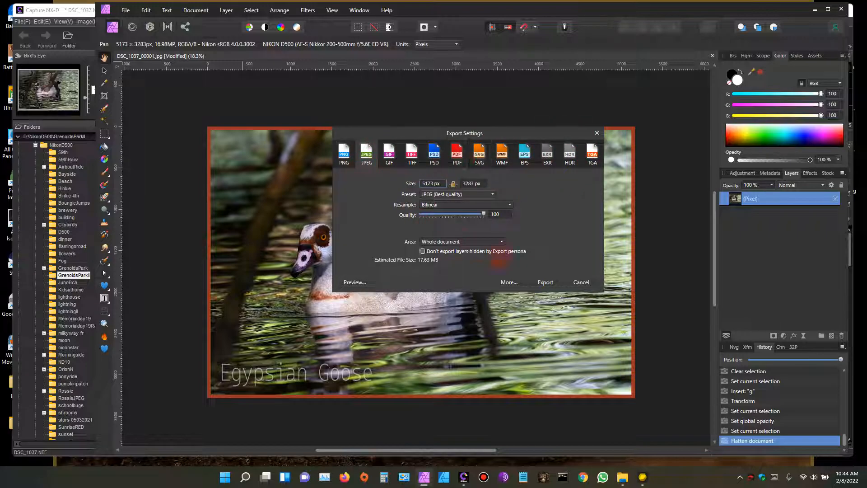
{"action": "left_click", "coordinate": [581, 282]}
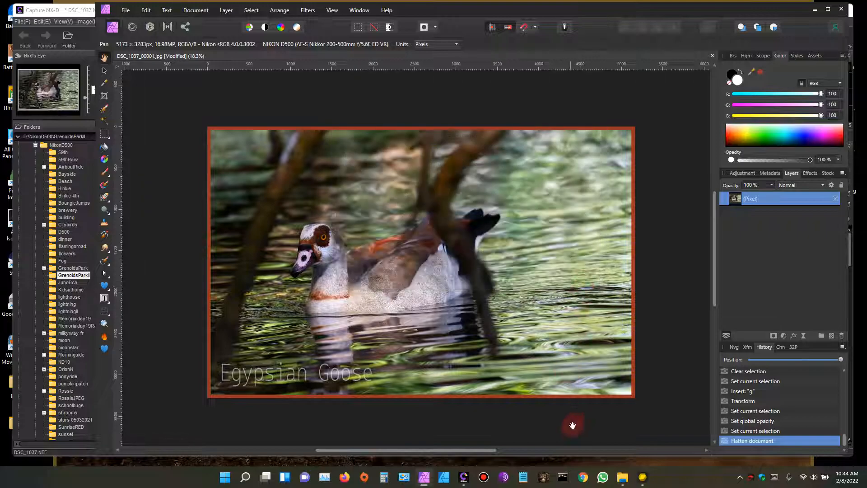
- Switch to Capture NX-D, review the file formats offered for converting DSC_1037.NEF and cancel the conversion
{"action": "left_click", "coordinate": [463, 477]}
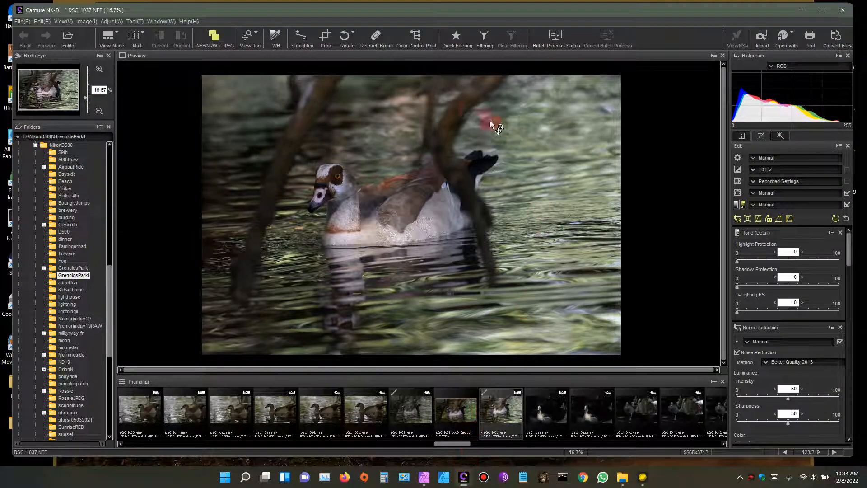
{"action": "left_click", "coordinate": [834, 36]}
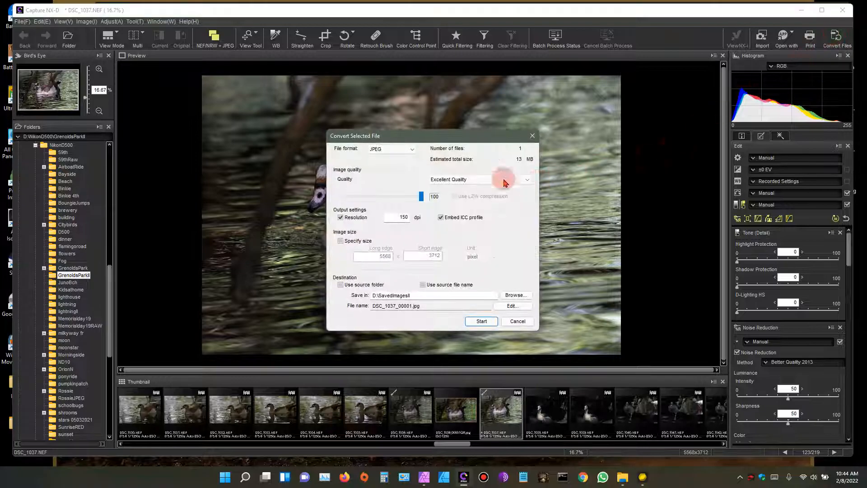
{"action": "left_click", "coordinate": [413, 149]}
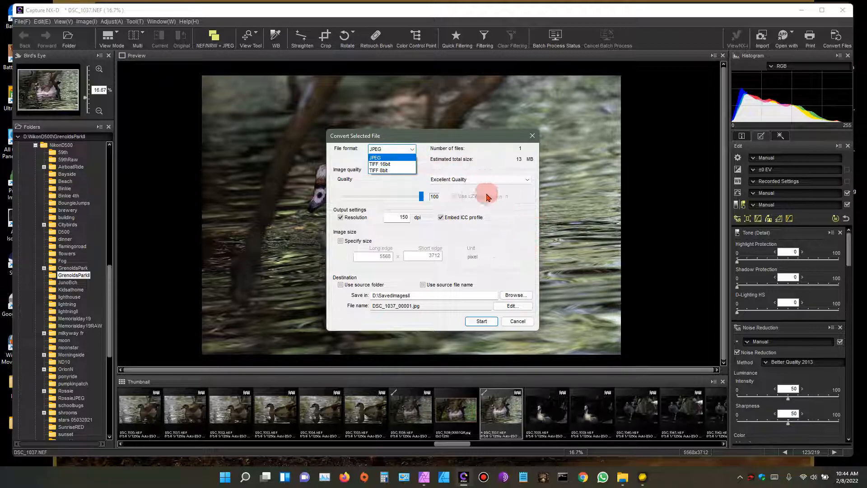
{"action": "left_click", "coordinate": [367, 187]}
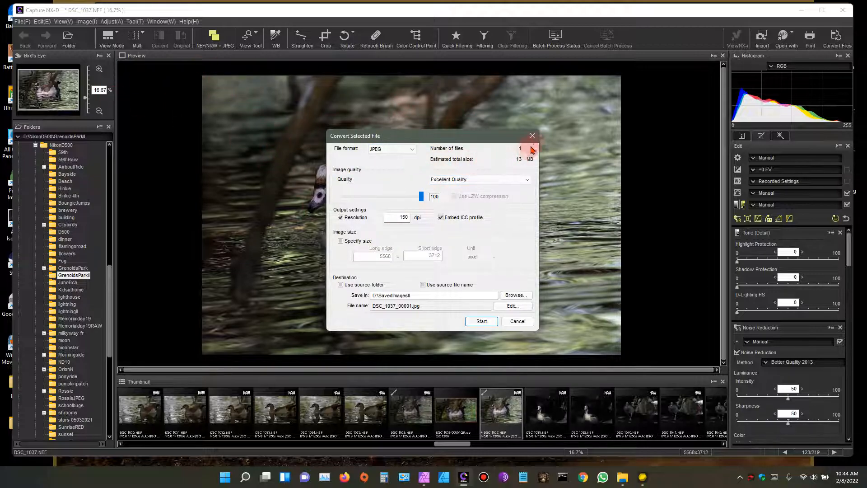
{"action": "left_click", "coordinate": [518, 322]}
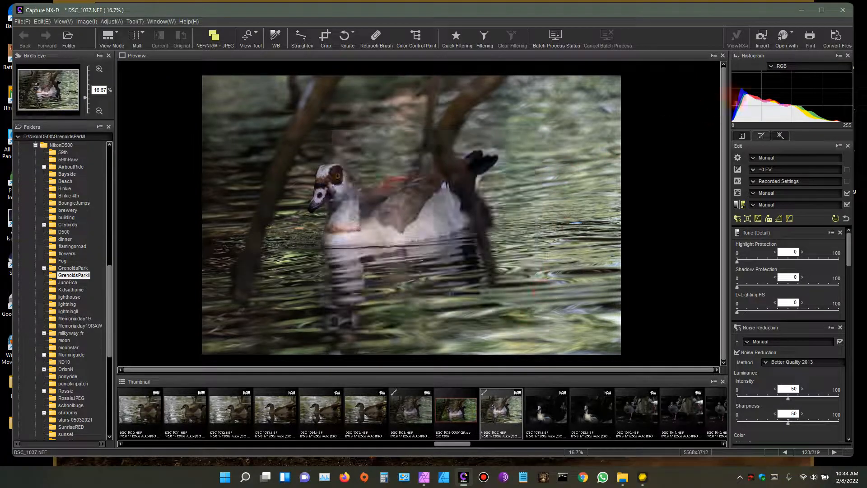
- Return to Affinity Photo and export the whole document as a best-quality JPEG, replacing DSC_1037_00001.jpg in the SavedImagesII folder
{"action": "left_click", "coordinate": [423, 477]}
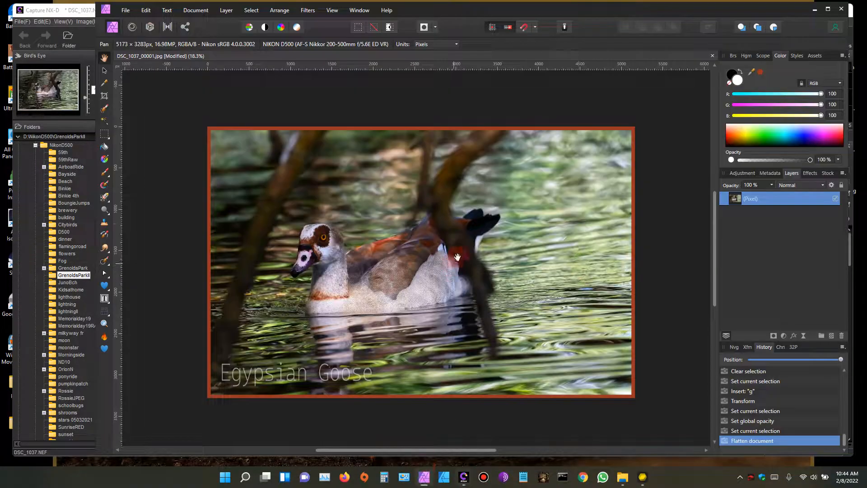
{"action": "left_click", "coordinate": [123, 10]}
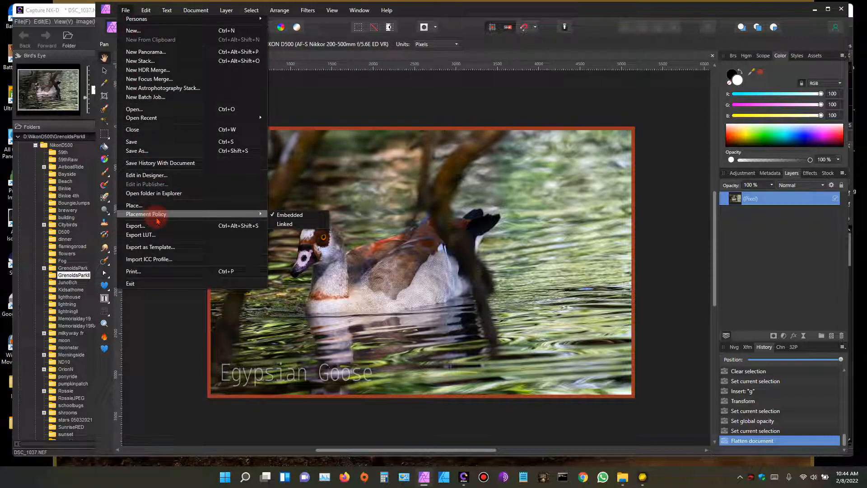
{"action": "left_click", "coordinate": [160, 226]}
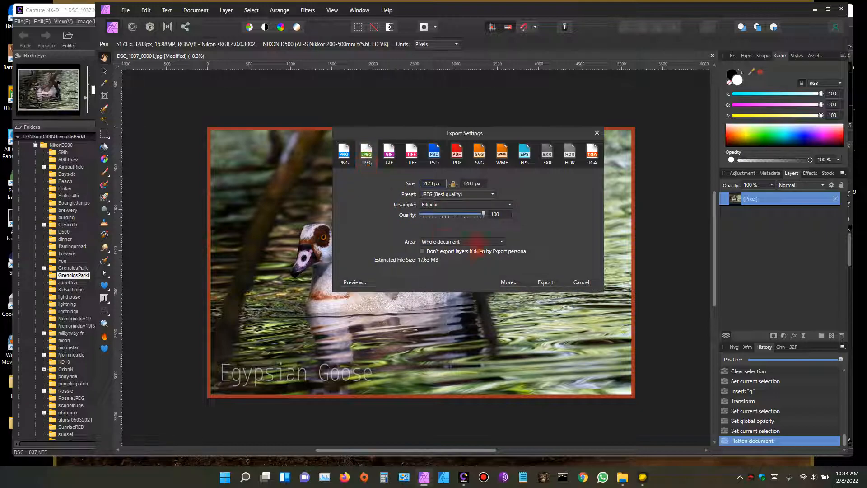
{"action": "left_click", "coordinate": [546, 282]}
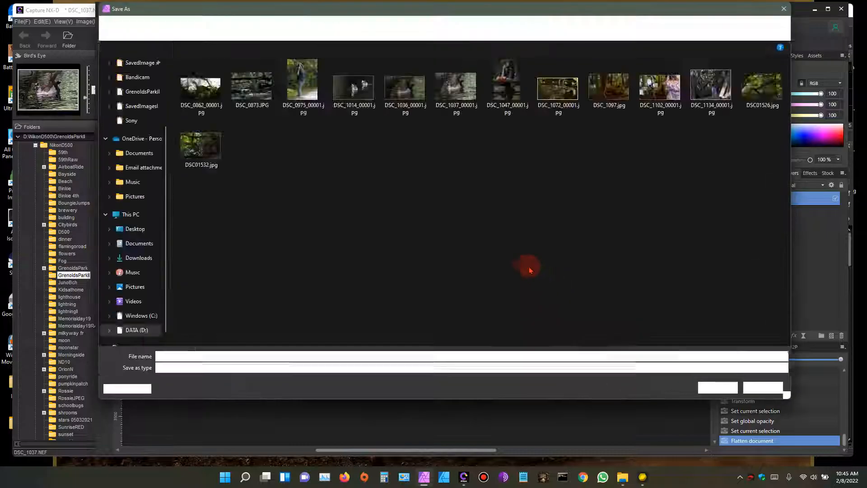
{"action": "left_click", "coordinate": [718, 387]}
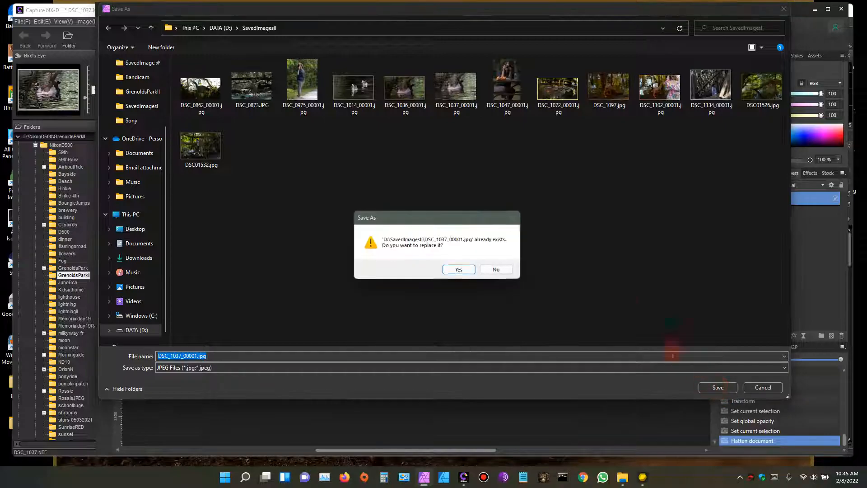
{"action": "left_click", "coordinate": [471, 273]}
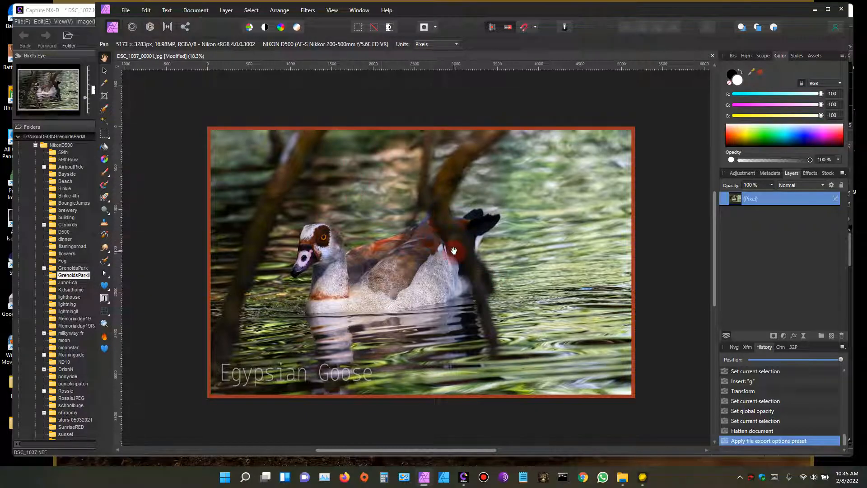
- Minimize the Affinity Photo and Capture NX-D windows and open the SavedImagesII folder in File Explorer
{"action": "left_click", "coordinate": [620, 480]}
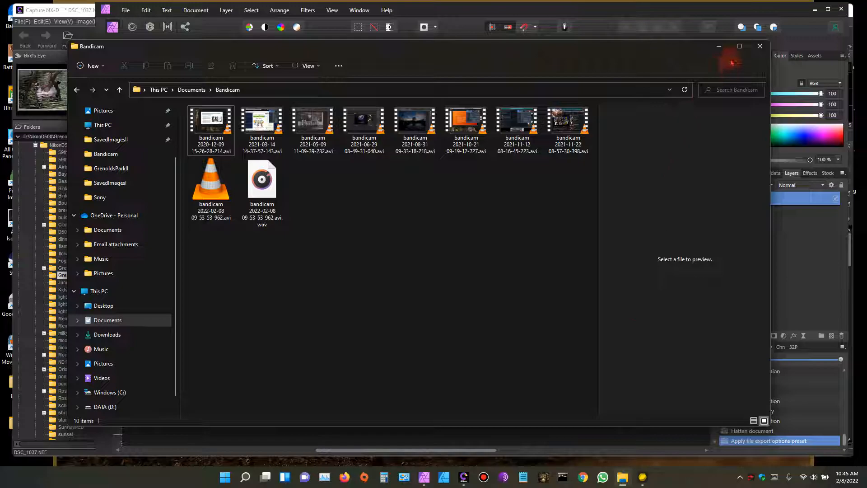
{"action": "left_click", "coordinate": [719, 46]}
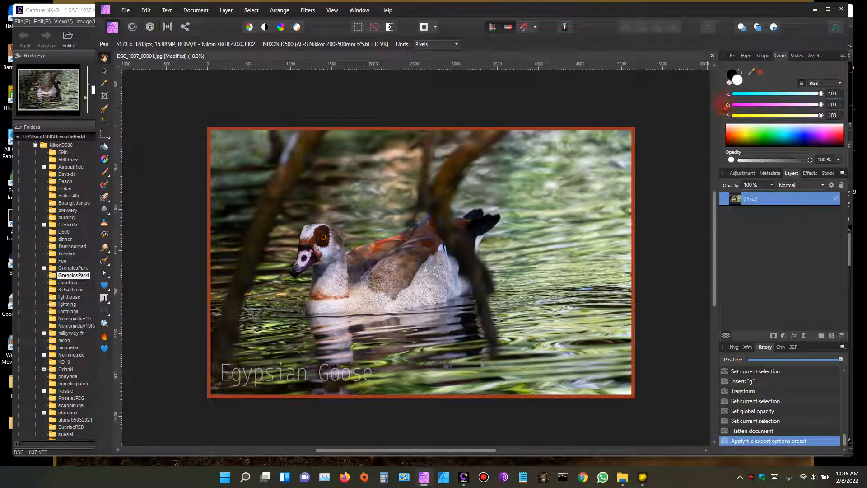
{"action": "left_click", "coordinate": [815, 10]}
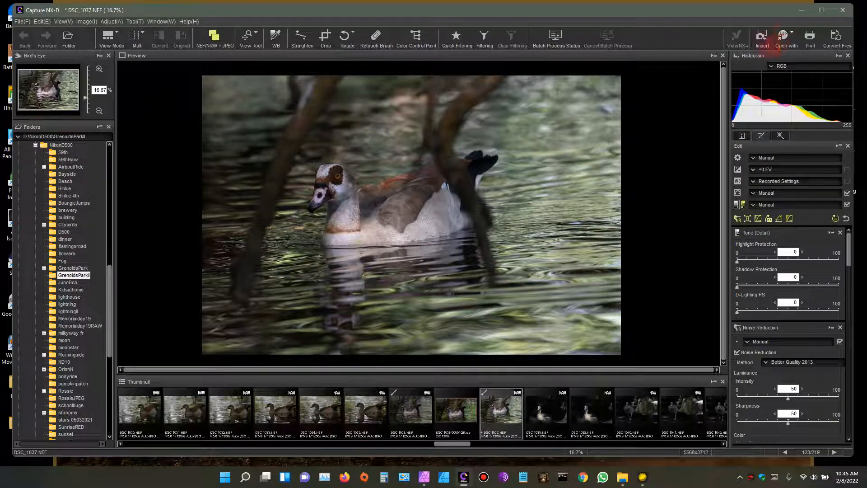
{"action": "left_click", "coordinate": [802, 11]}
{"action": "mouse_move", "coordinate": [627, 481]}
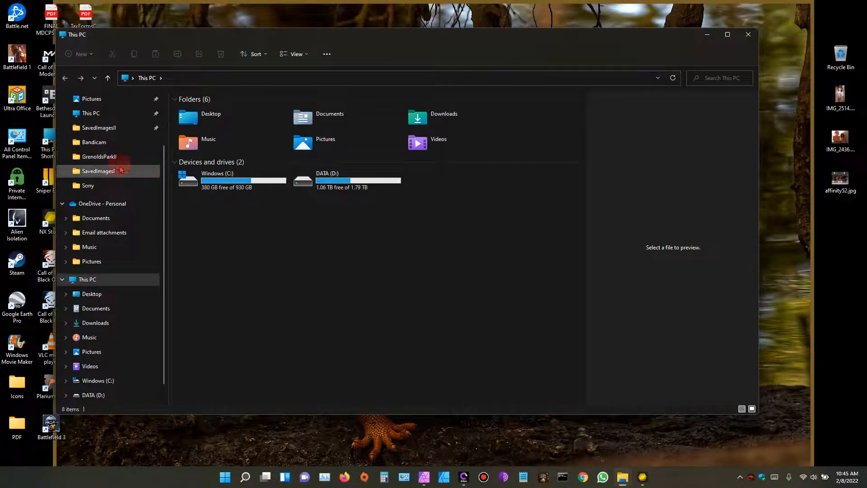
{"action": "left_click", "coordinate": [111, 129]}
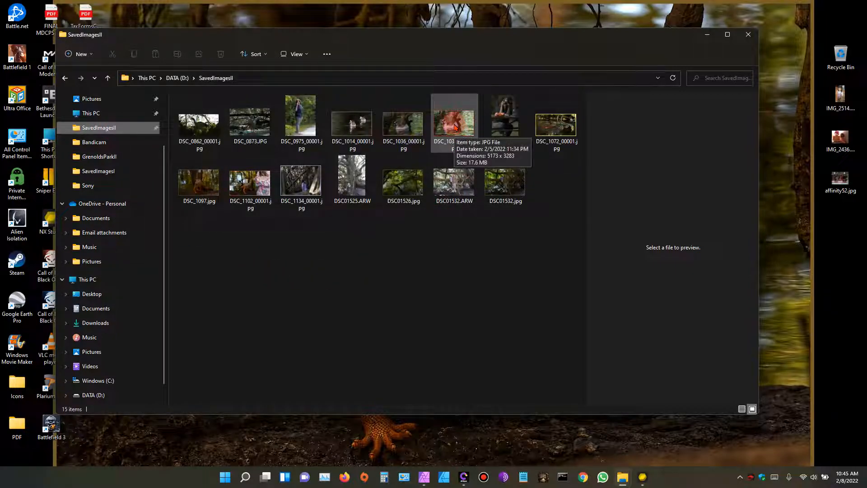
- View the exported DSC_1037_00001.jpg in Photos and browse back through DSC_1036_00001.jpg to DSC_1014_00001.jpg
{"action": "left_click", "coordinate": [454, 128]}
{"action": "double_click", "coordinate": [455, 128]}
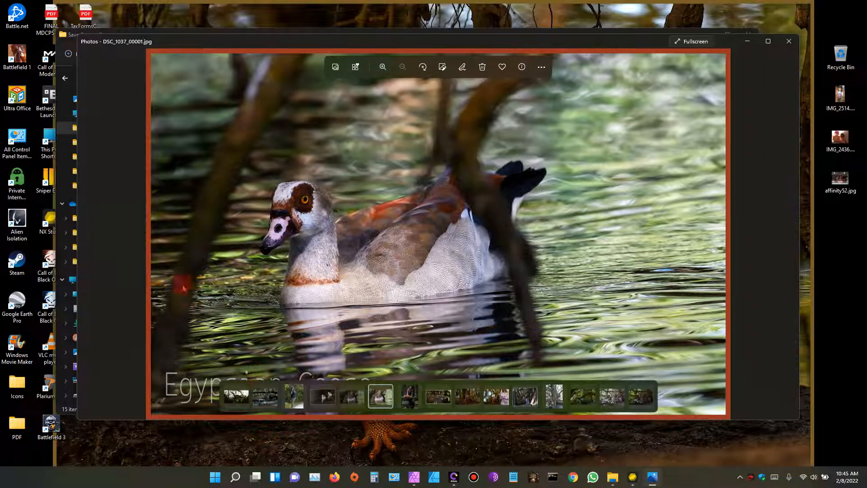
{"action": "left_click", "coordinate": [88, 233]}
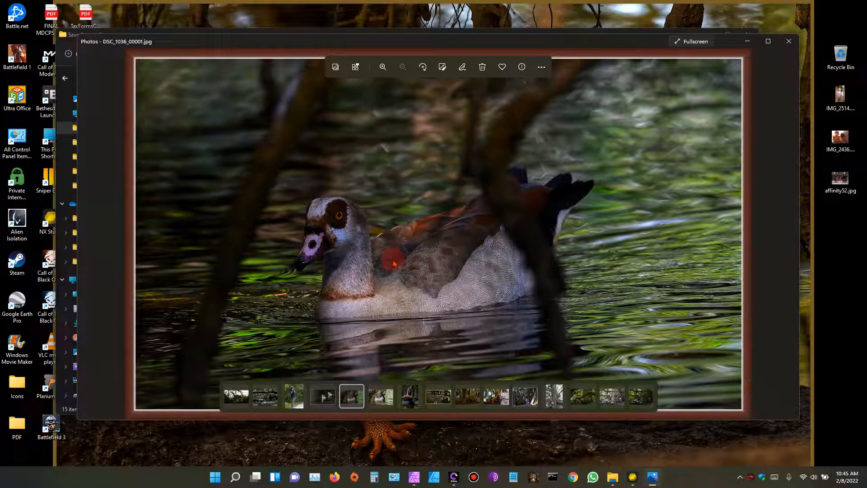
{"action": "left_click", "coordinate": [88, 233]}
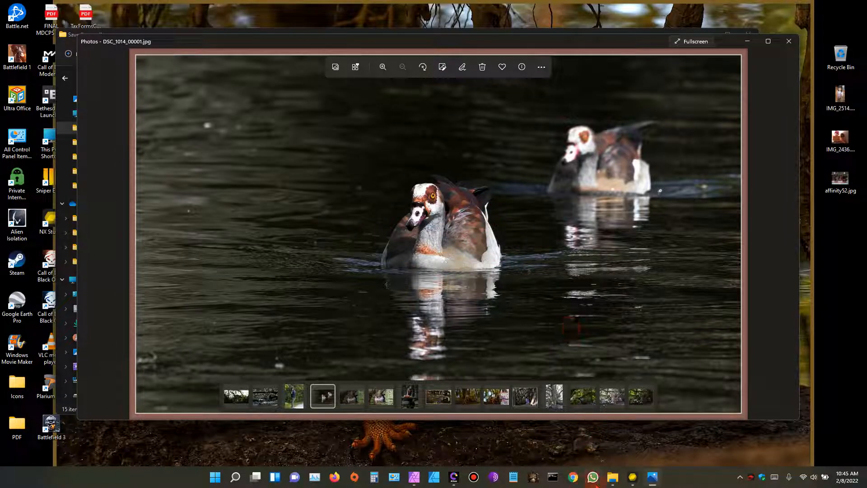
- Switch to NX Studio and browse the original raw goose shots between DSC_1014.NEF and DSC_1022.NEF, finishing on DSC_1014.NEF
{"action": "left_click", "coordinate": [633, 477]}
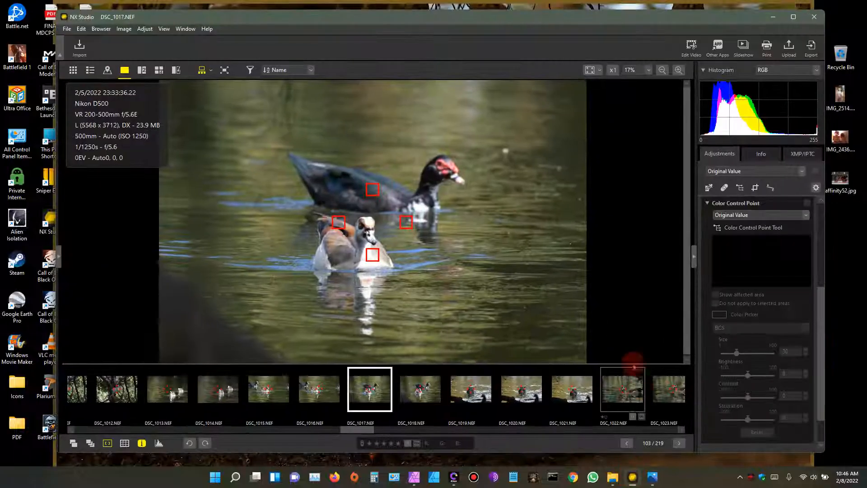
{"action": "left_click", "coordinate": [531, 393]}
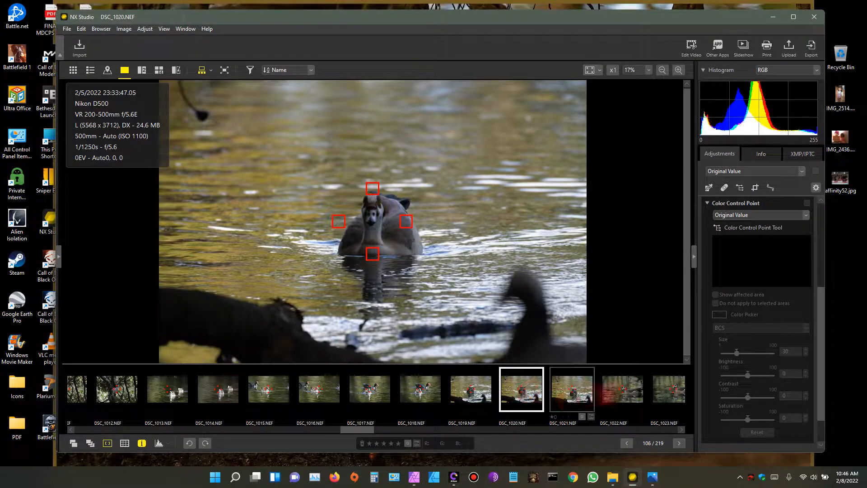
{"action": "left_click", "coordinate": [615, 398]}
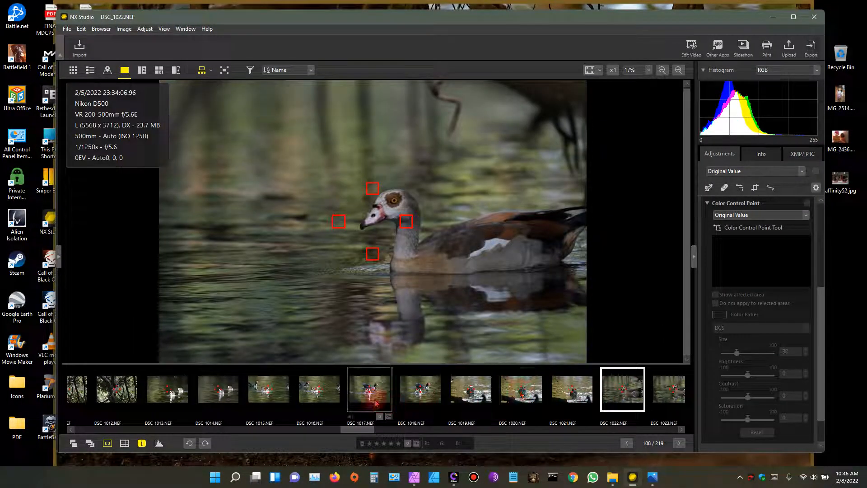
{"action": "left_click", "coordinate": [316, 393]}
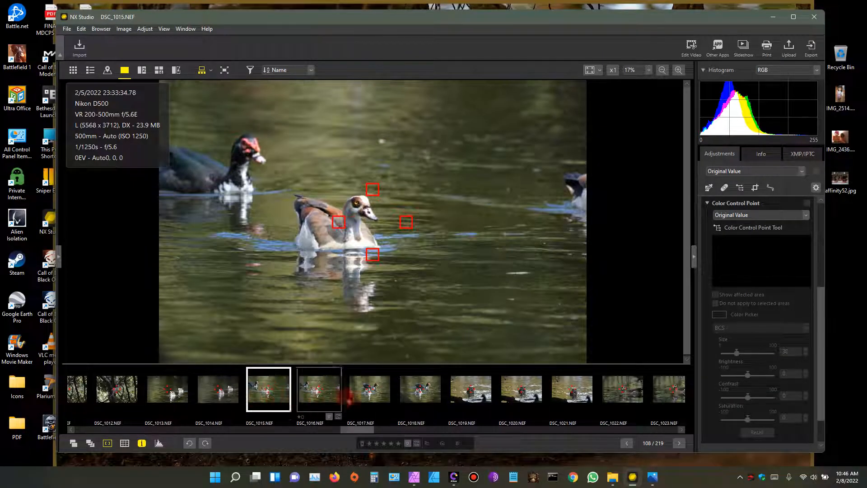
{"action": "left_click", "coordinate": [368, 392]}
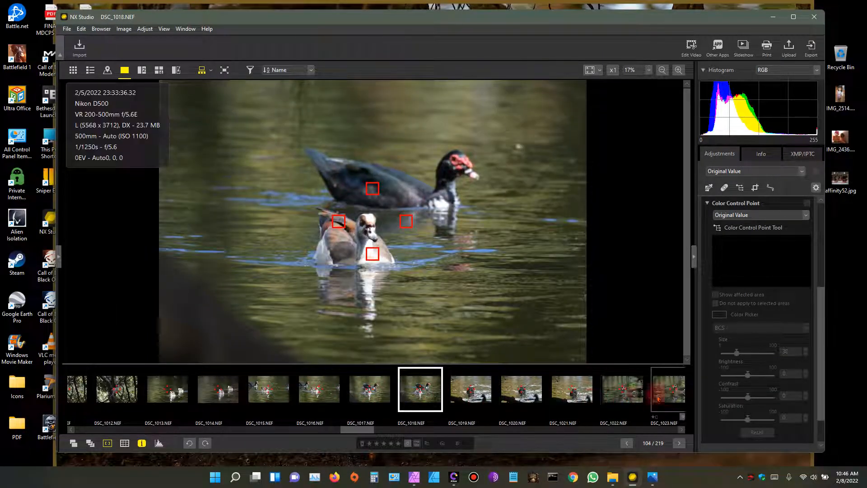
{"action": "left_click", "coordinate": [621, 391]}
{"action": "left_click", "coordinate": [204, 398]}
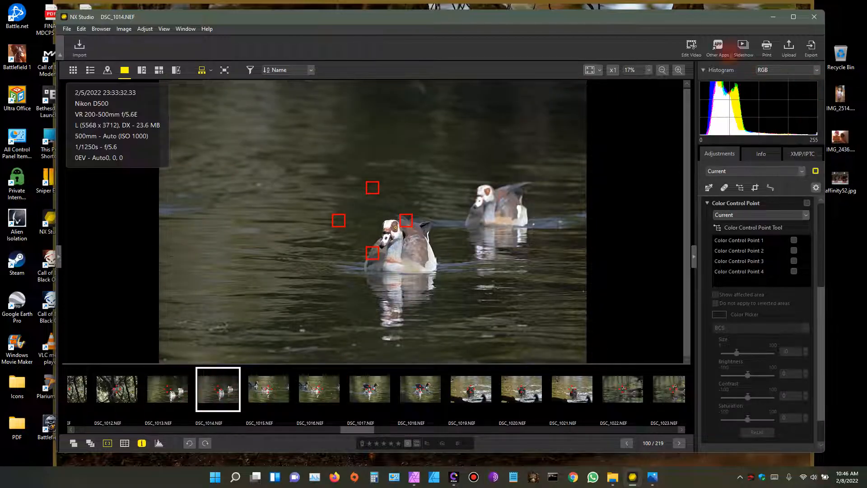
- Compare the original DSC_1014.NEF in NX Studio with the finished DSC_1014_00001.jpg in Photos by rearranging both windows, and minimize Photos
{"action": "left_click_drag", "start_coordinate": [698, 19], "coordinate": [706, 222]}
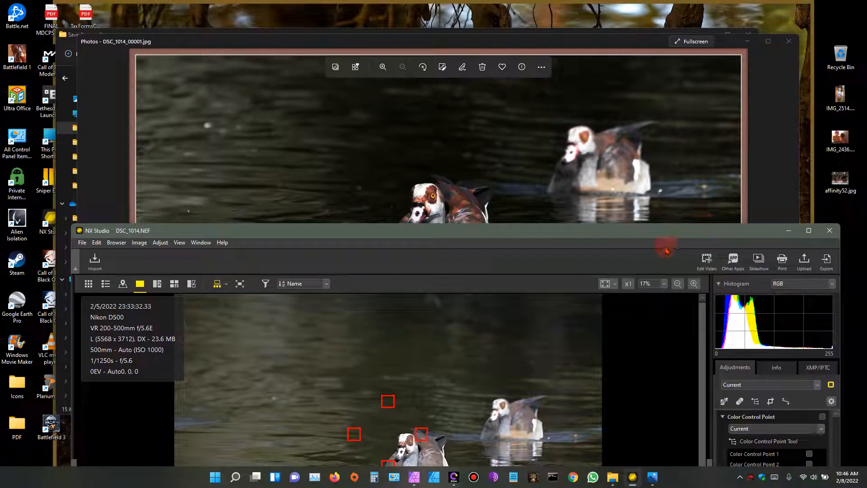
{"action": "left_click_drag", "start_coordinate": [577, 241], "coordinate": [591, 445]}
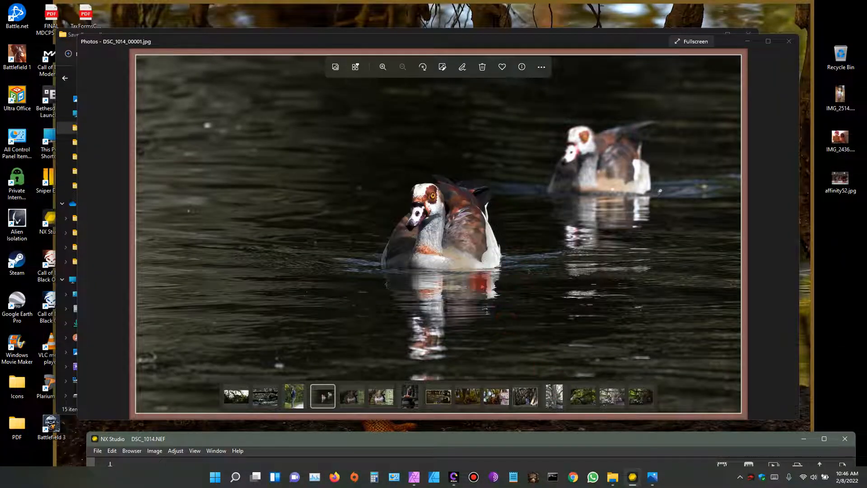
{"action": "left_click_drag", "start_coordinate": [659, 447], "coordinate": [668, 26]}
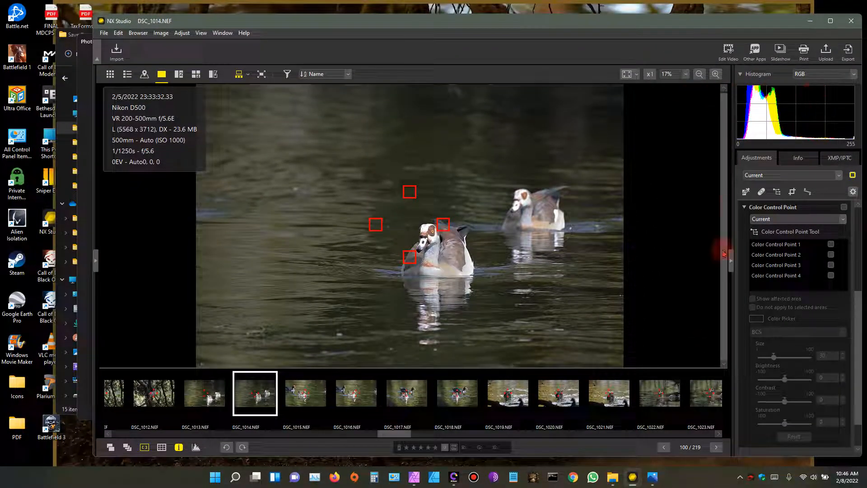
{"action": "left_click", "coordinate": [653, 477]}
{"action": "left_click_drag", "start_coordinate": [797, 420], "coordinate": [445, 315]}
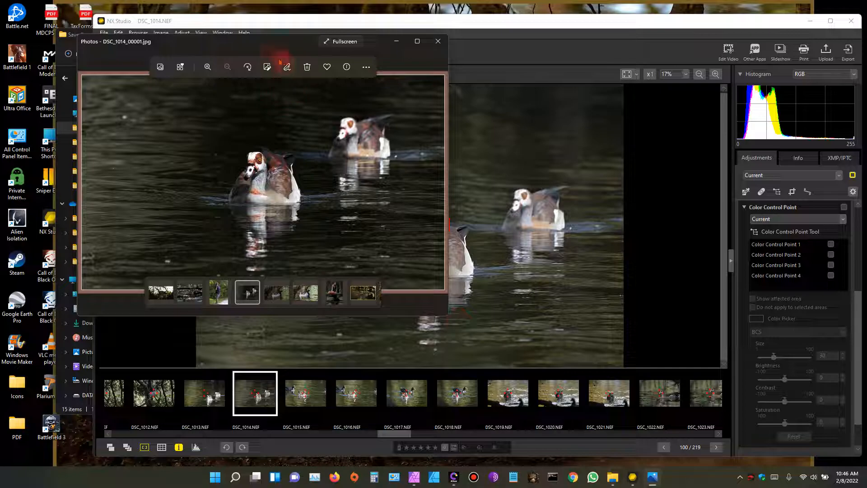
{"action": "left_click_drag", "start_coordinate": [256, 44], "coordinate": [310, 53]}
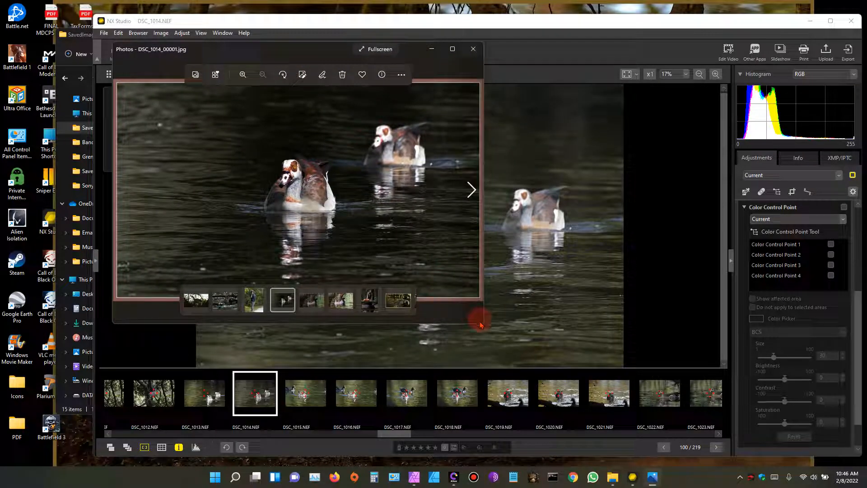
{"action": "left_click_drag", "start_coordinate": [482, 326], "coordinate": [824, 453]}
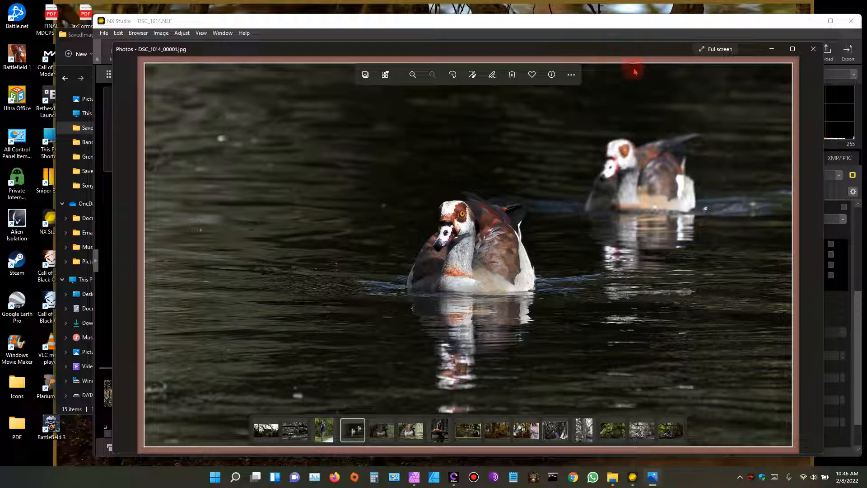
{"action": "left_click_drag", "start_coordinate": [630, 53], "coordinate": [610, 319]}
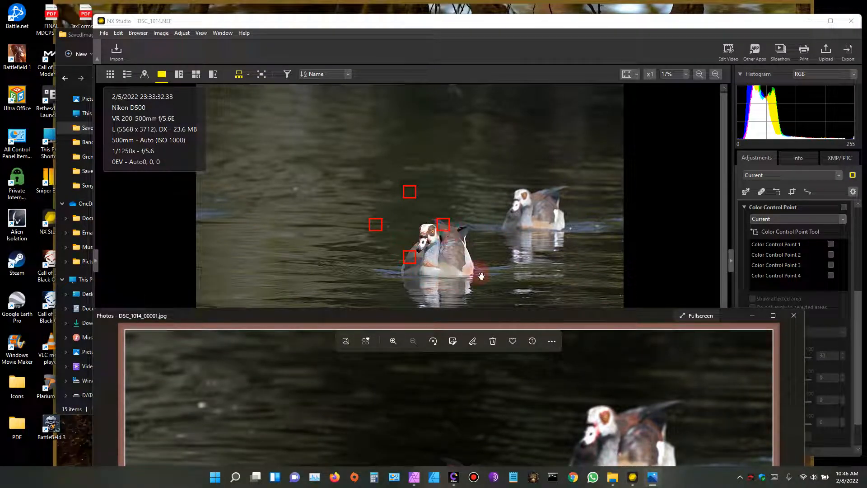
{"action": "left_click_drag", "start_coordinate": [545, 316], "coordinate": [524, 41]}
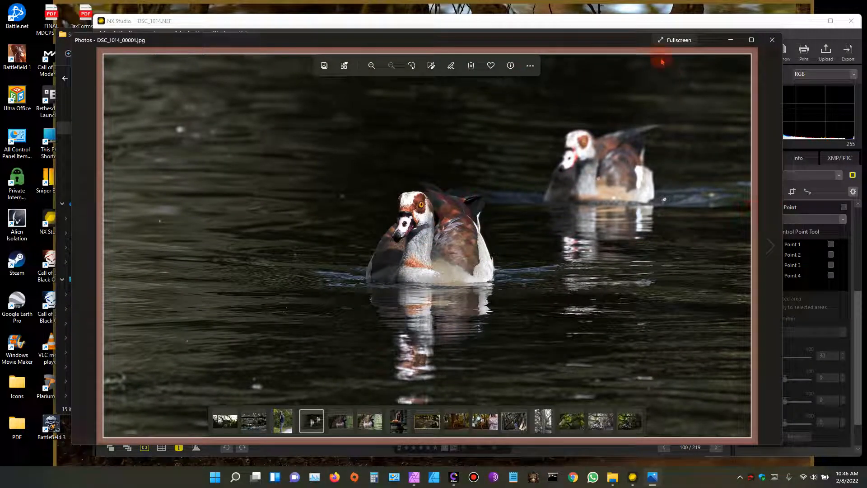
{"action": "left_click", "coordinate": [731, 40]}
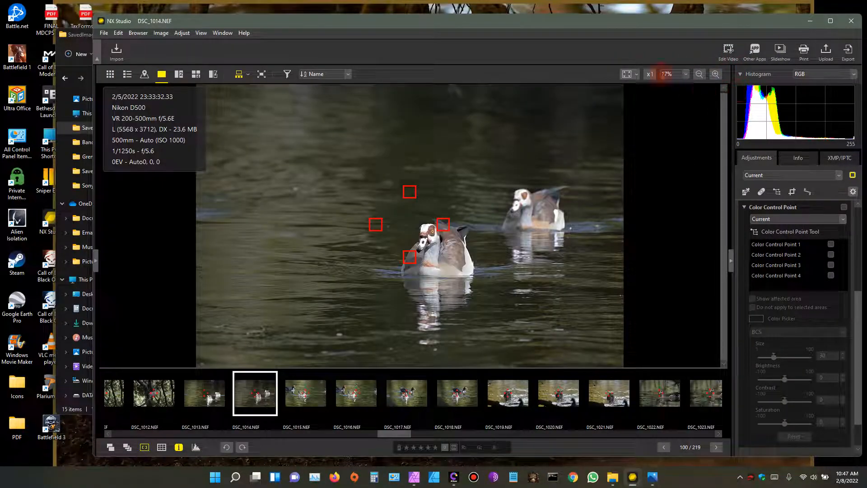
- Add a color control point just above the front goose in DSC_1014.NEF with size 37, disable it, and toggle all adjustments off and on
{"action": "left_click", "coordinate": [778, 193]}
{"action": "left_click", "coordinate": [503, 168]}
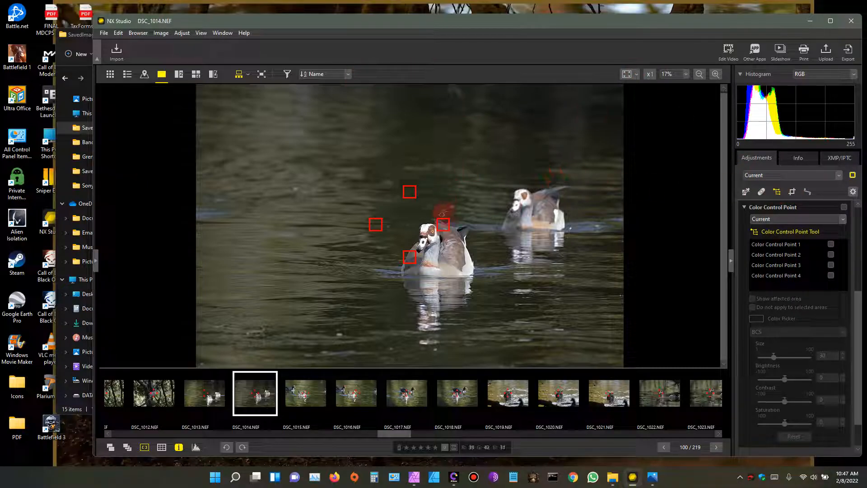
{"action": "left_click", "coordinate": [418, 206]}
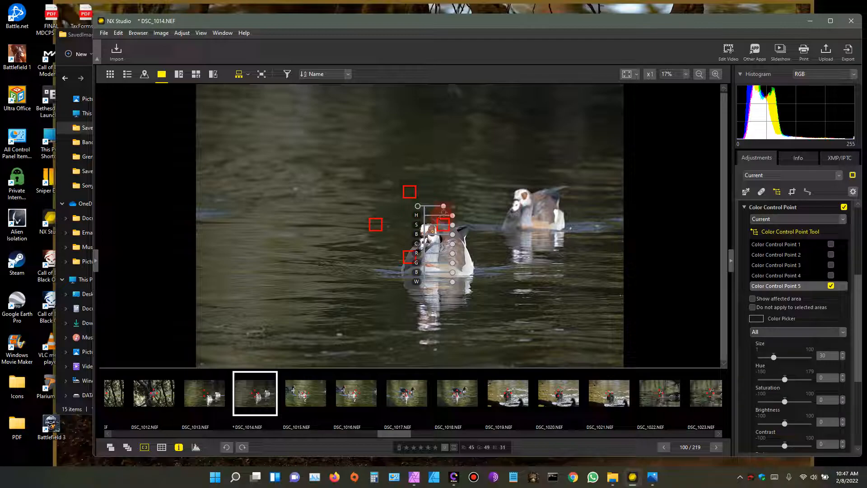
{"action": "left_click_drag", "start_coordinate": [445, 209], "coordinate": [447, 206]}
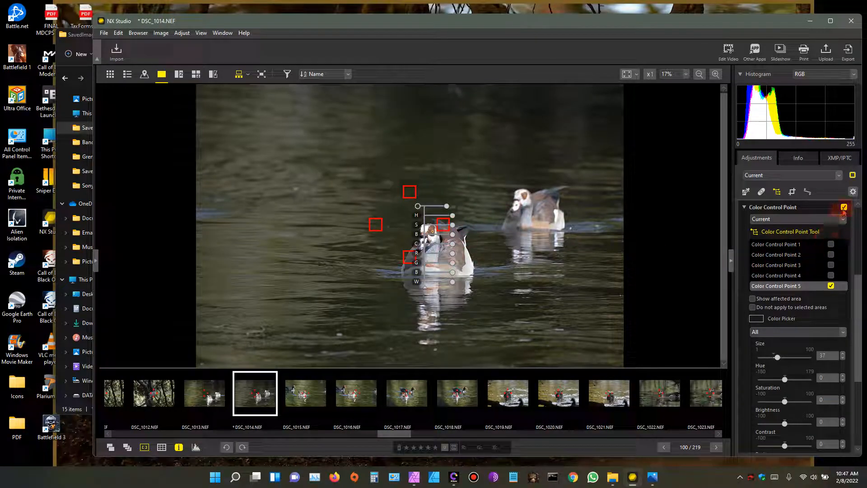
{"action": "left_click", "coordinate": [831, 286]}
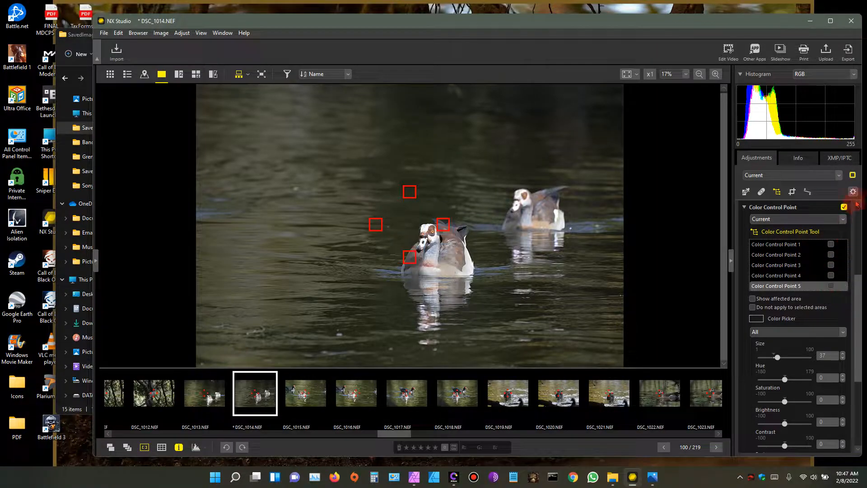
{"action": "left_click", "coordinate": [853, 176]}
{"action": "left_click", "coordinate": [852, 176]}
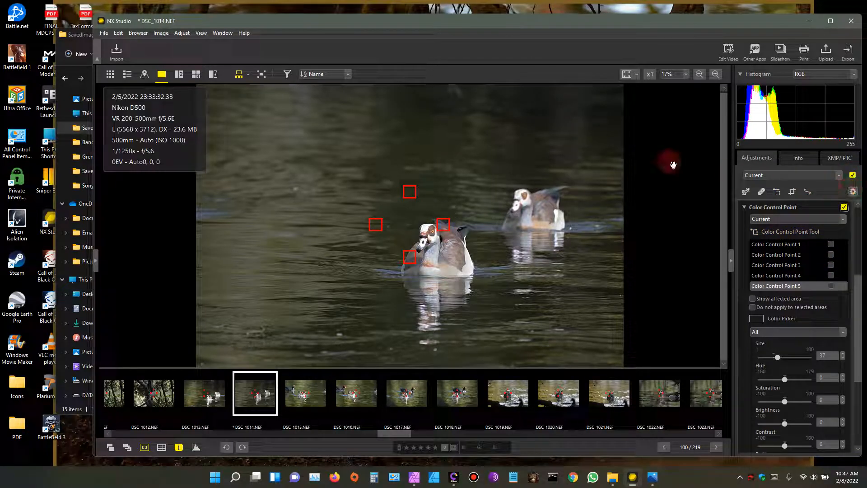
- Switch to Capture NX-D to try its Color Control Point tool on DSC_1037.NEF, minimize it, and reposition and widen the NX Studio window
{"action": "left_click", "coordinate": [454, 482]}
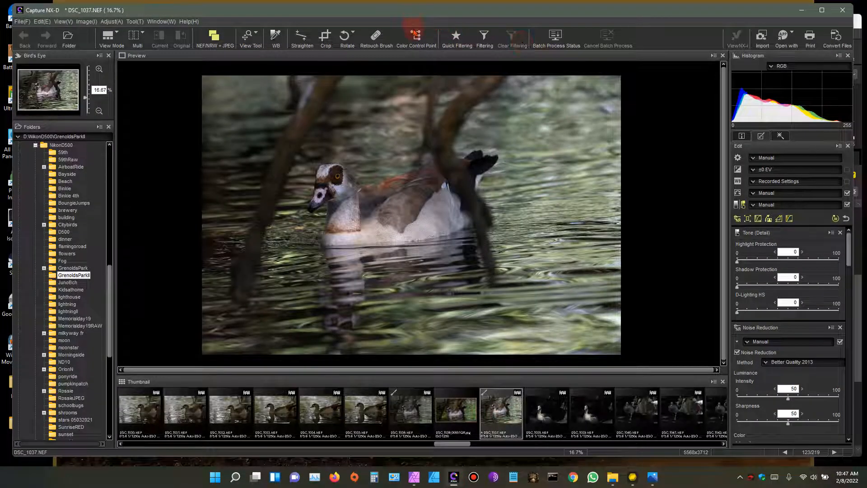
{"action": "left_click", "coordinate": [425, 40]}
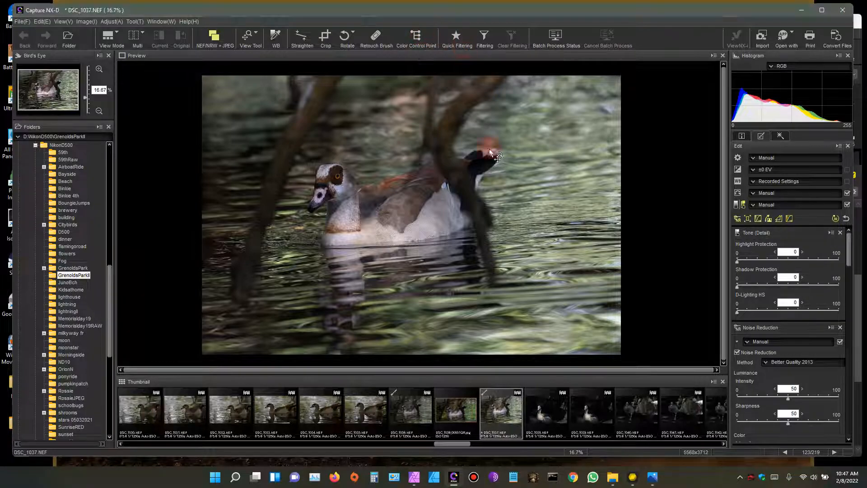
{"action": "left_click", "coordinate": [802, 10]}
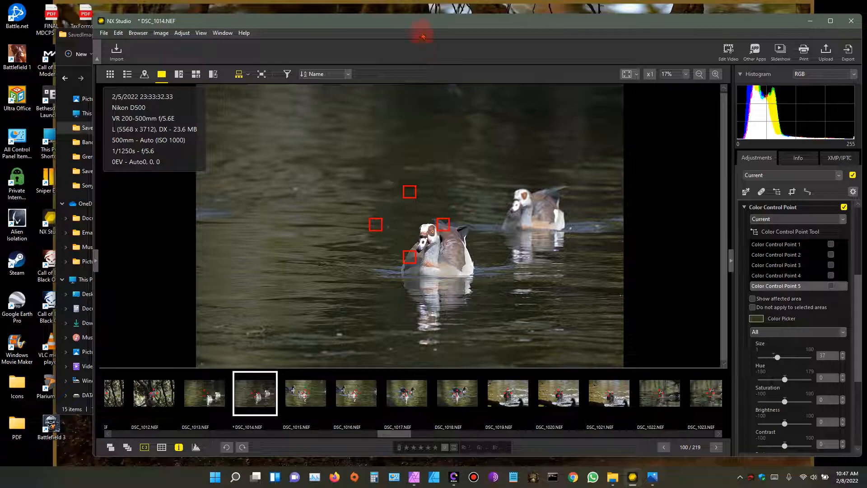
{"action": "left_click_drag", "start_coordinate": [462, 23], "coordinate": [386, 17]}
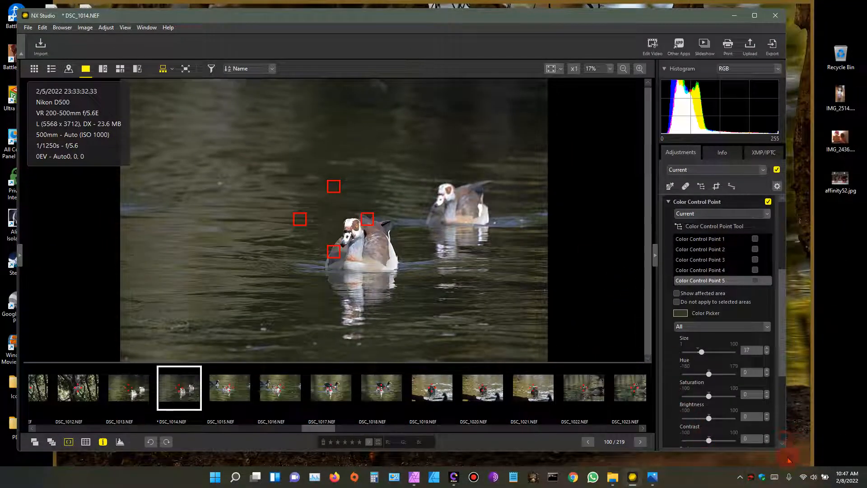
{"action": "left_click_drag", "start_coordinate": [785, 452], "coordinate": [810, 453]}
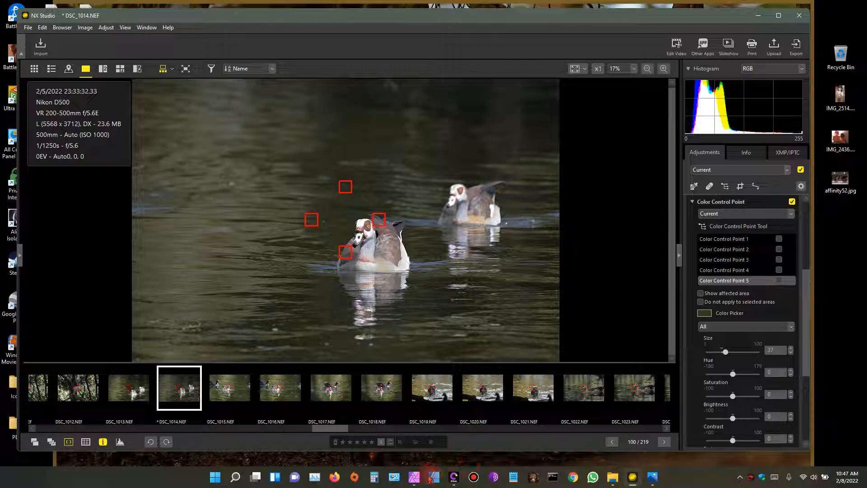
- Switch to Affinity Photo and inspect the framed, titled goose photo up close, and minimize all open windows to show the desktop
{"action": "left_click", "coordinate": [414, 480]}
{"action": "left_click_drag", "start_coordinate": [414, 252], "coordinate": [394, 230]}
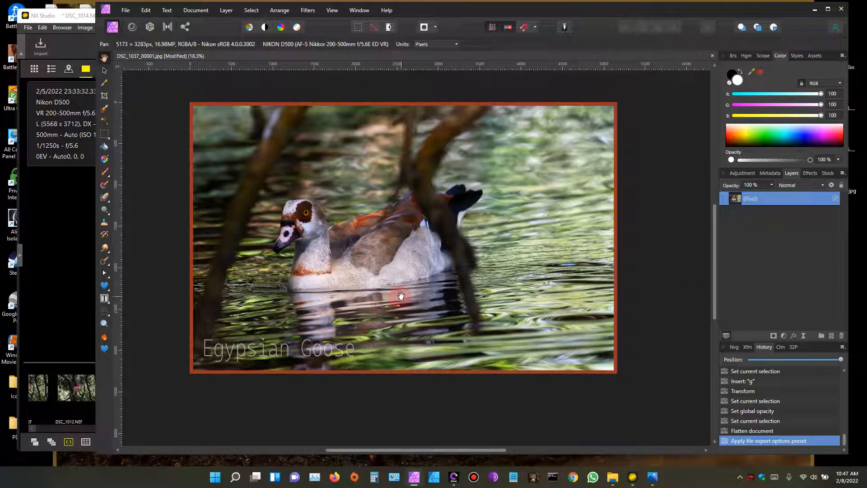
{"action": "scroll", "coordinate": [401, 295], "scroll_direction": "up", "scroll_amount": 1}
{"action": "left_click_drag", "start_coordinate": [422, 262], "coordinate": [426, 292]}
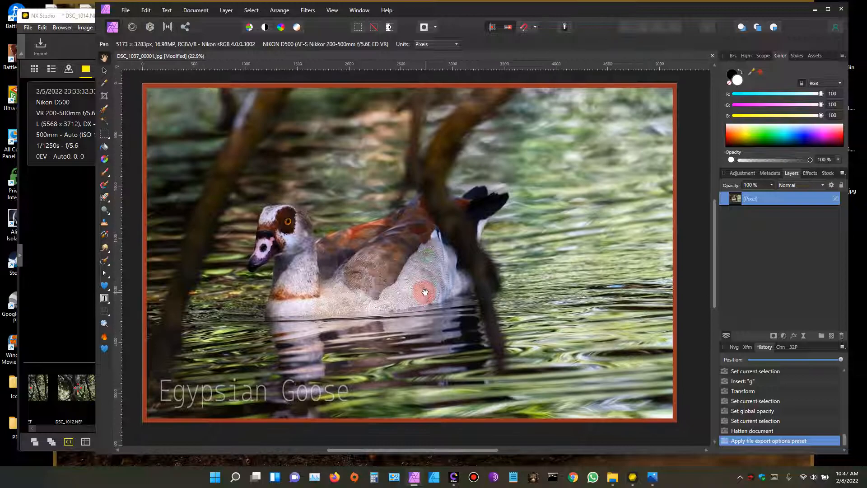
{"action": "left_click", "coordinate": [815, 10]}
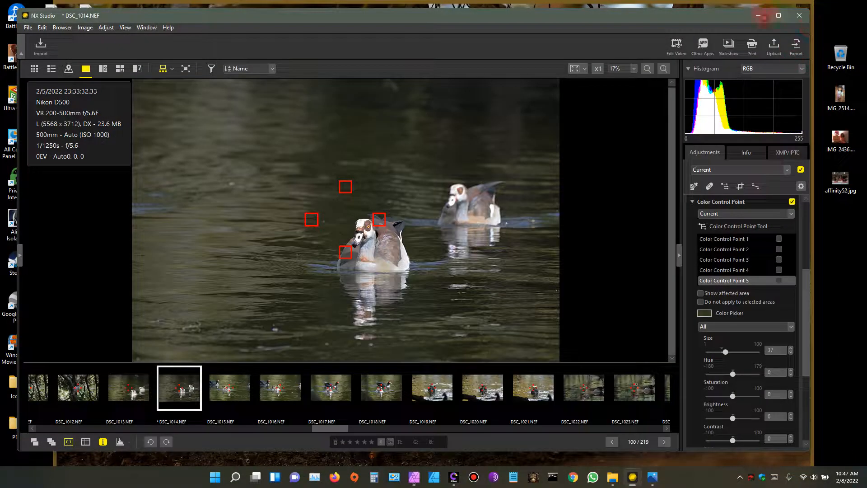
{"action": "left_click", "coordinate": [760, 17]}
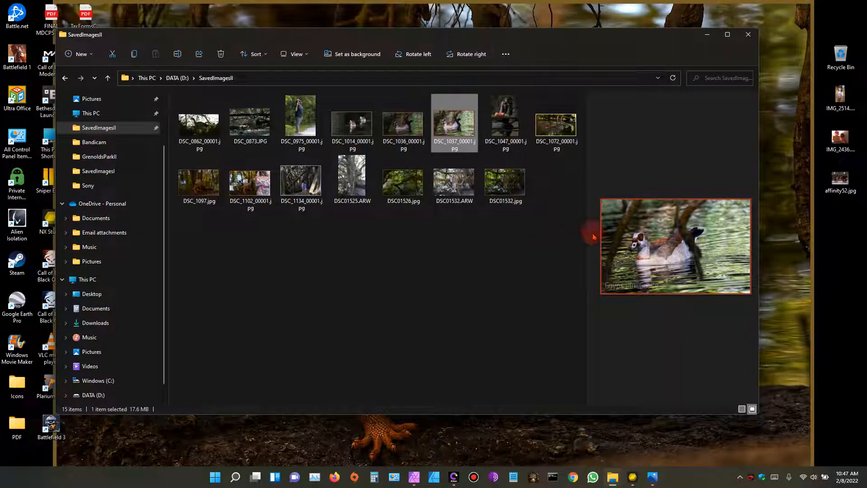
{"action": "left_click", "coordinate": [707, 35]}
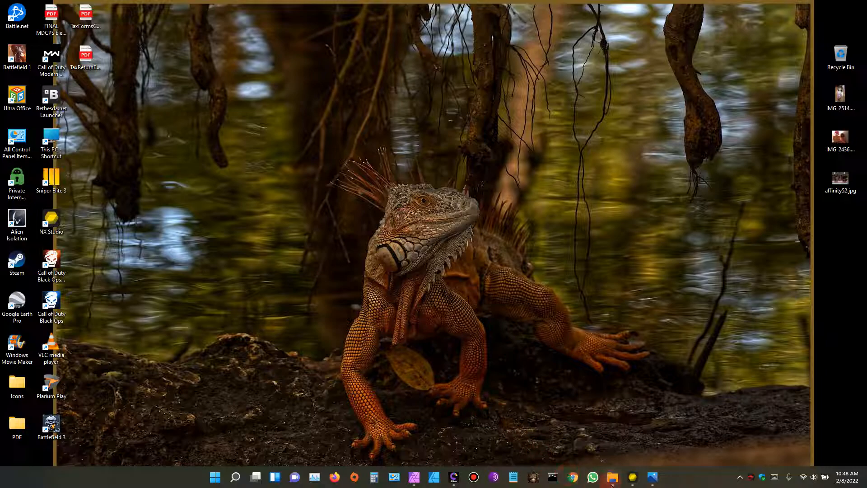
- Reopen the SavedImagesII folder and set DSC_1036_00001.jpg as the desktop background
{"action": "mouse_move", "coordinate": [613, 483]}
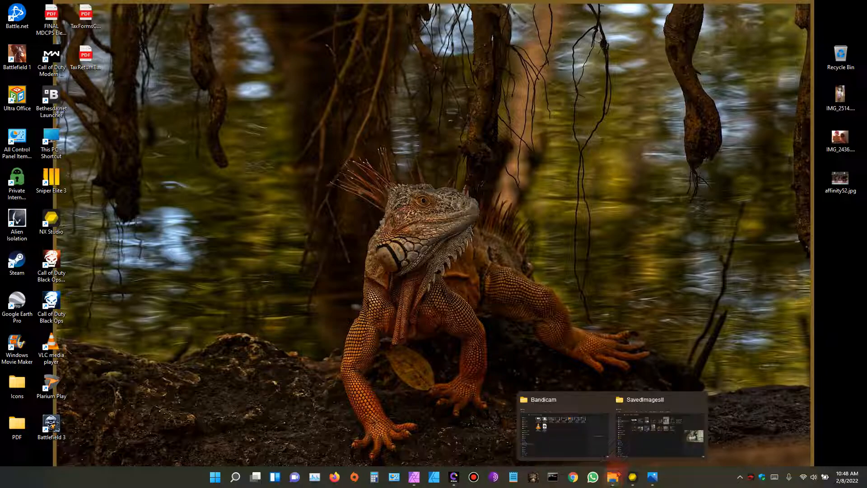
{"action": "left_click", "coordinate": [639, 404]}
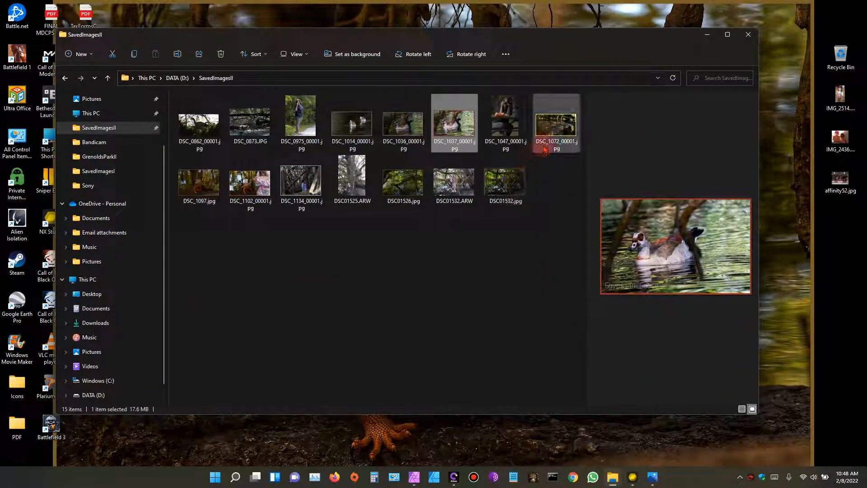
{"action": "left_click", "coordinate": [410, 118]}
{"action": "right_click", "coordinate": [411, 116]}
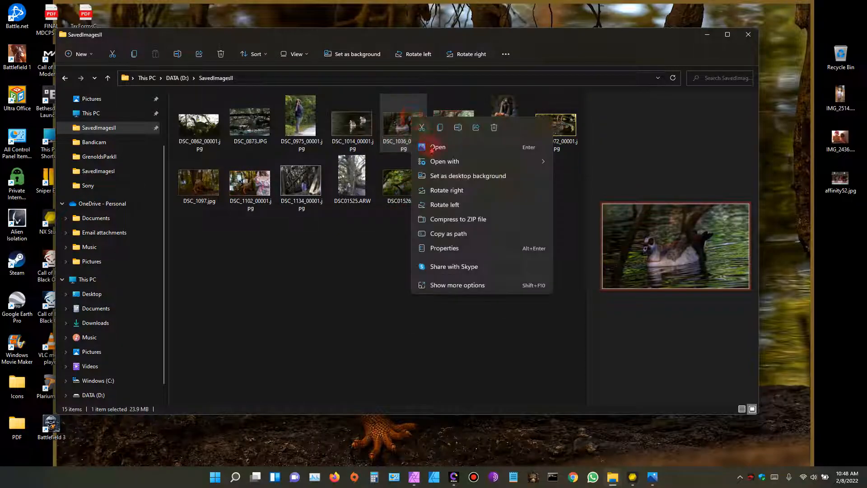
{"action": "left_click", "coordinate": [451, 178]}
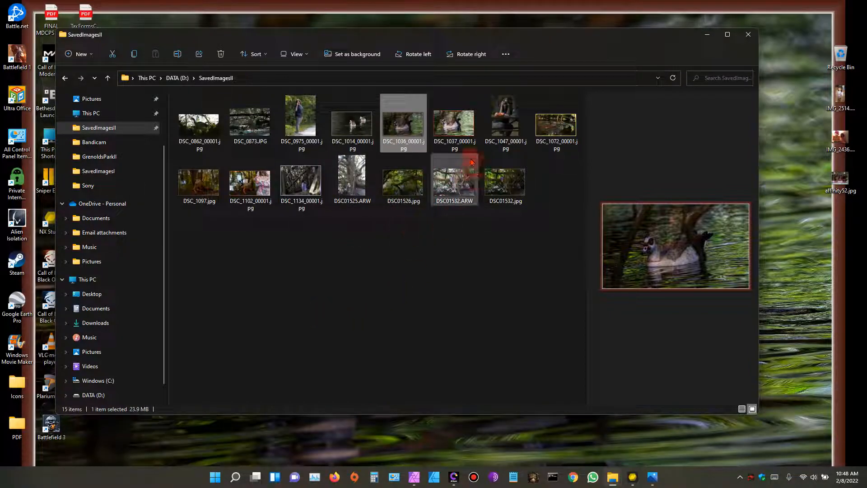
- Set DSC_1037_00001.jpg from the SavedImagesII folder as the desktop background and minimize the folder window
{"action": "left_click", "coordinate": [457, 128]}
{"action": "right_click", "coordinate": [457, 128]}
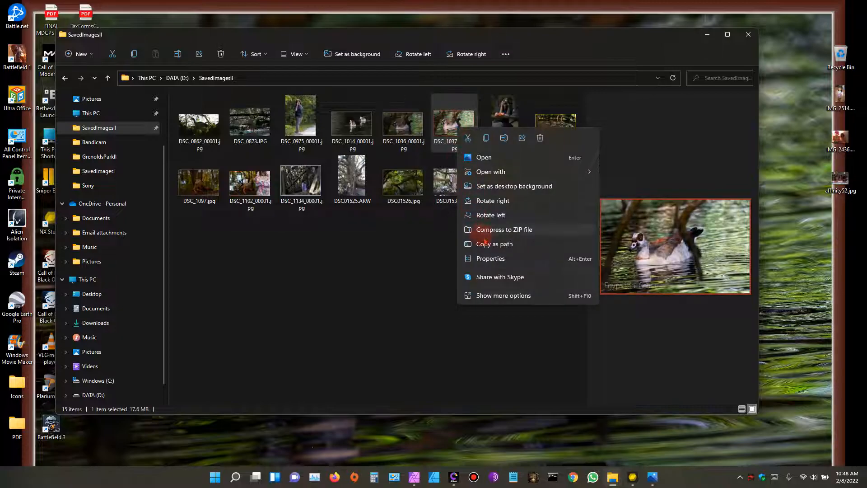
{"action": "left_click", "coordinate": [500, 188]}
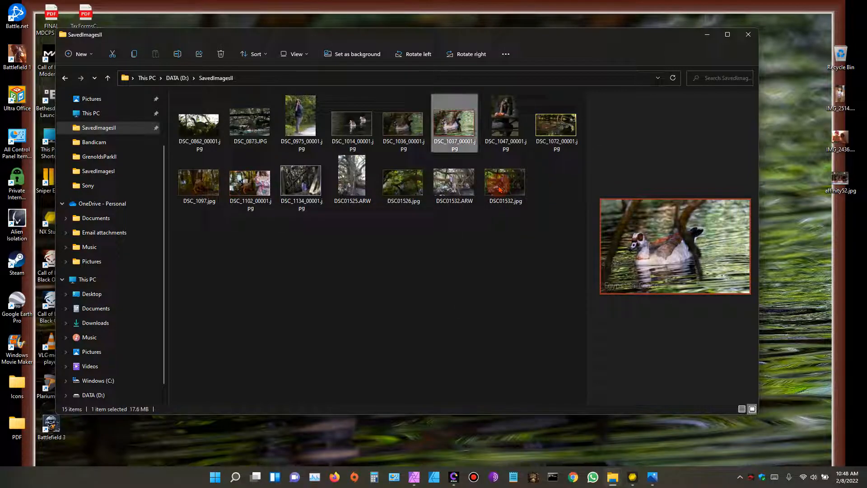
{"action": "left_click", "coordinate": [705, 37]}
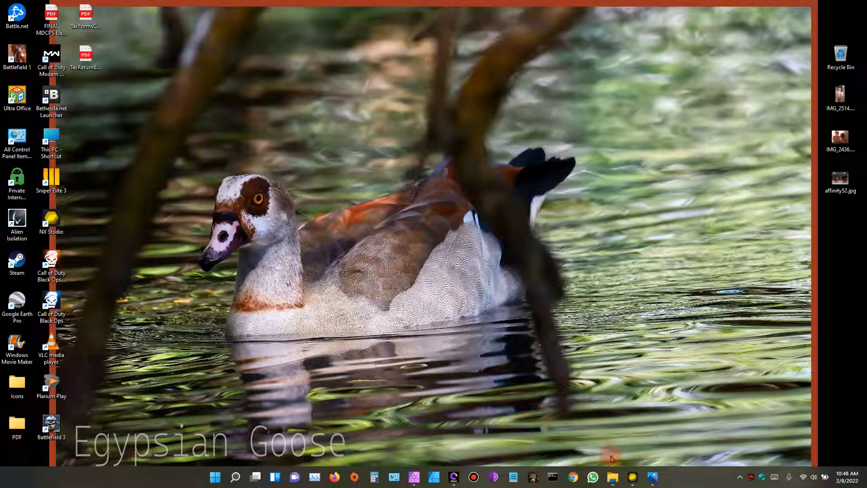
- Switch between NX Studio, Capture NX-D and Affinity Photo to review the open goose photos in each, ending in NX Studio
{"action": "left_click", "coordinate": [635, 478]}
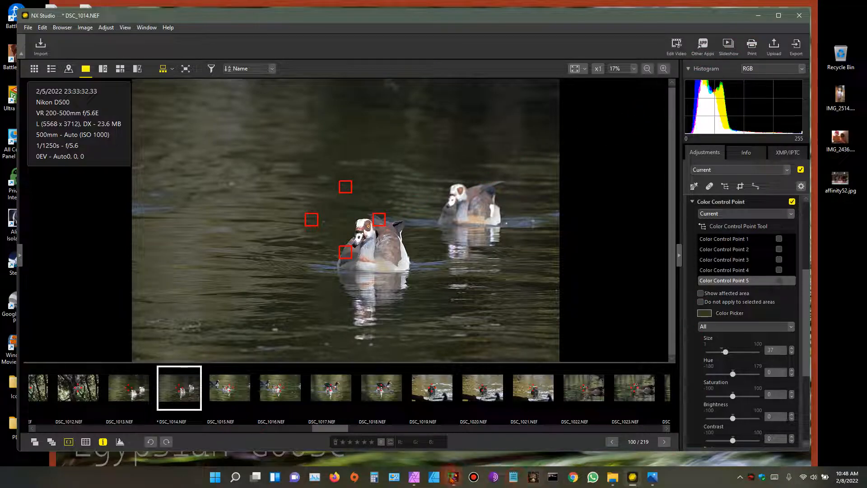
{"action": "left_click", "coordinate": [453, 476]}
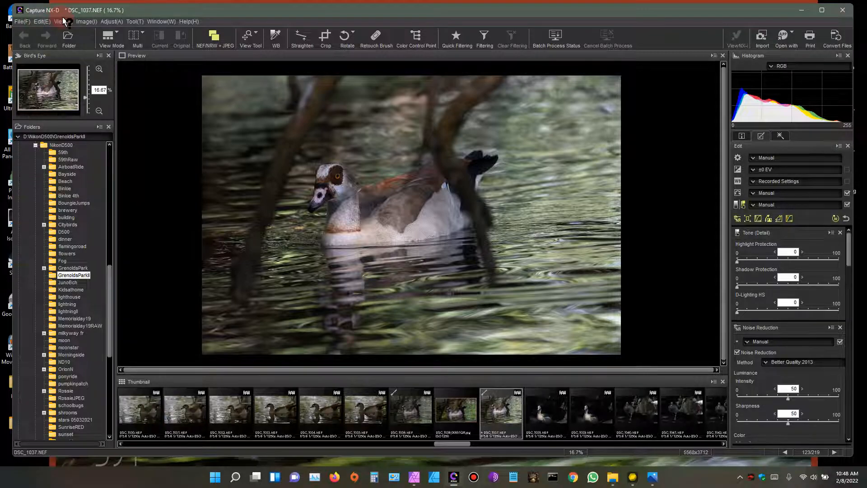
{"action": "left_click", "coordinate": [414, 477]}
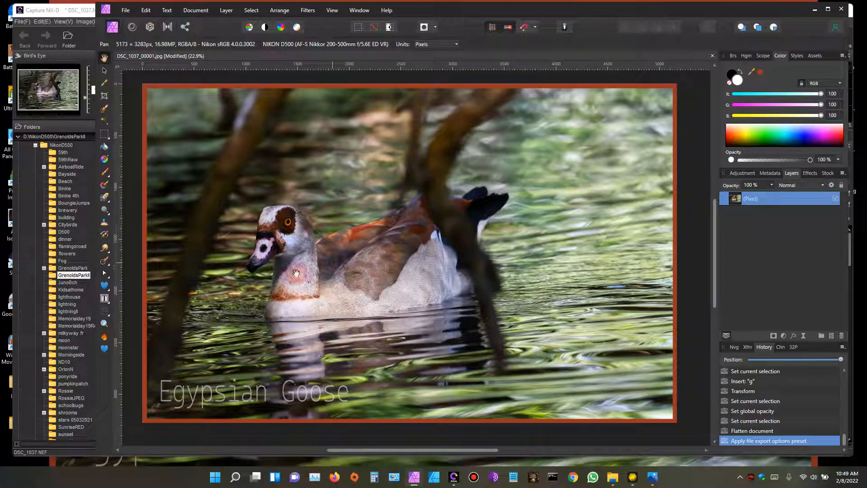
{"action": "left_click", "coordinate": [633, 476]}
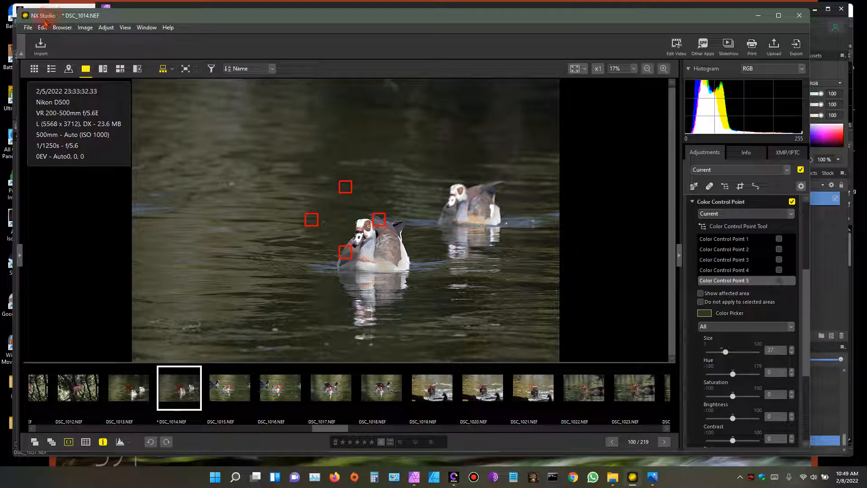
{"action": "left_click", "coordinate": [453, 477]}
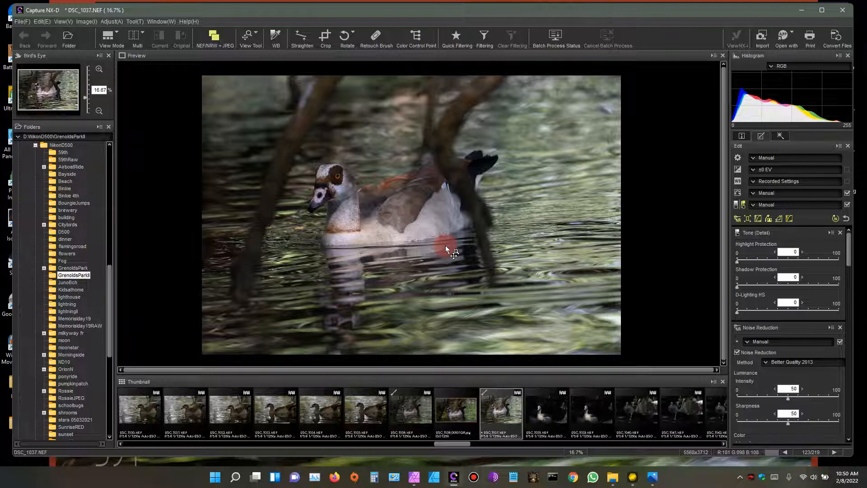
{"action": "left_click", "coordinate": [633, 477]}
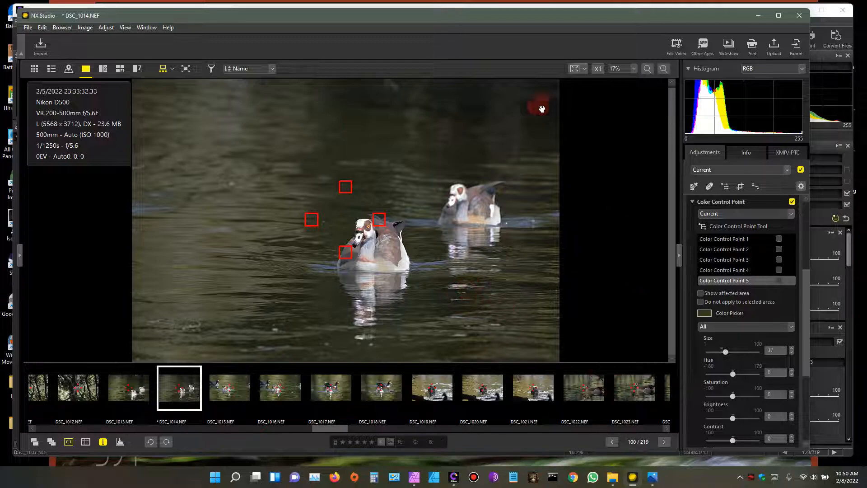
{"action": "mouse_move", "coordinate": [460, 4]}
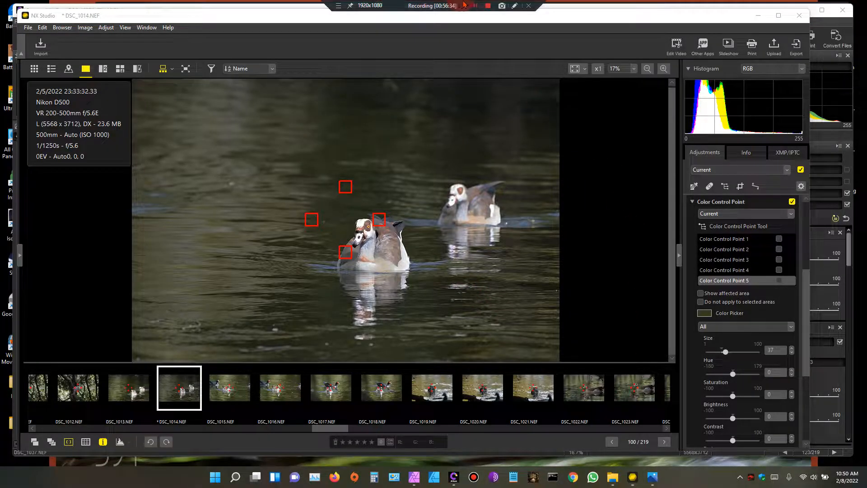